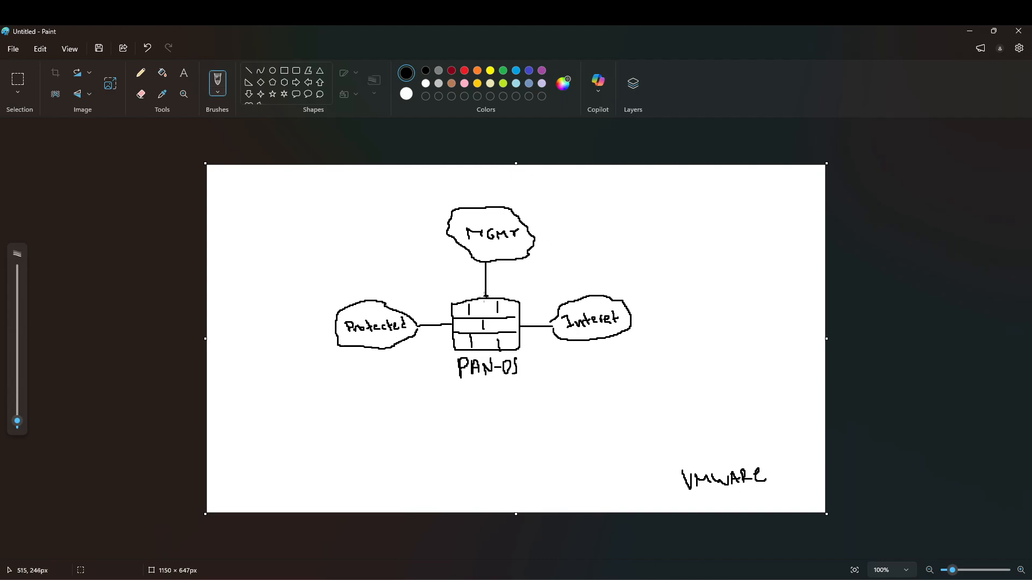
# Step: Add a connection dot and draw links from Protected to the server box and Internet to Client
pyautogui.click(449, 322)
pyautogui.moveTo(353, 348)
pyautogui.mouseDown()
pyautogui.moveTo(355, 374)
pyautogui.moveTo(374, 378)
pyautogui.moveTo(375, 418)
pyautogui.moveTo(337, 419)
pyautogui.moveTo(331, 380)
pyautogui.moveTo(351, 385)
pyautogui.moveTo(352, 407)
pyautogui.mouseUp()
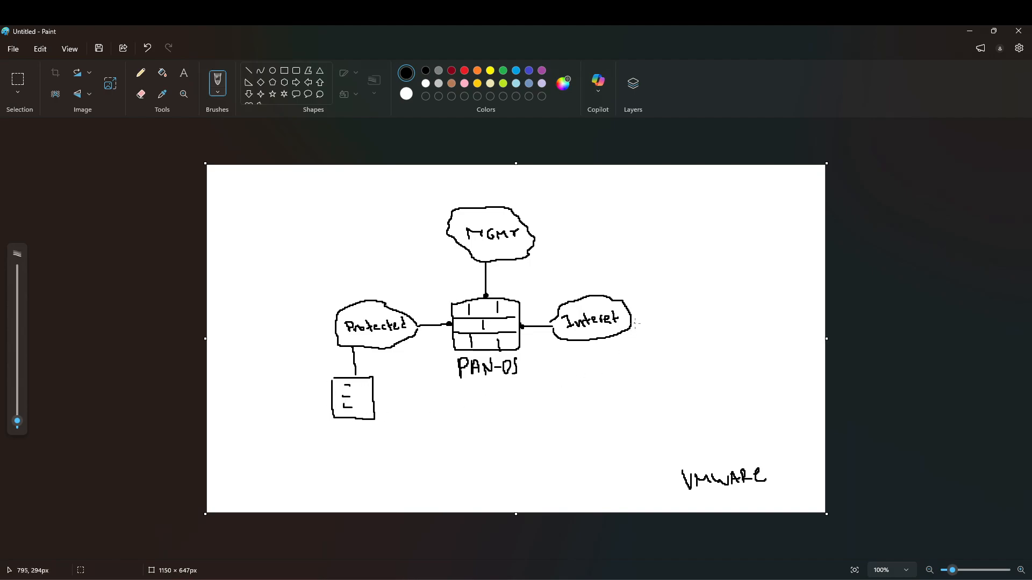
pyautogui.moveTo(633, 322)
pyautogui.mouseDown()
pyautogui.moveTo(670, 355)
pyautogui.moveTo(697, 357)
pyautogui.moveTo(699, 401)
pyautogui.moveTo(655, 404)
pyautogui.moveTo(655, 361)
pyautogui.moveTo(670, 383)
pyautogui.moveTo(693, 383)
pyautogui.mouseUp()
# Step: Write Client, sketch a curved arrow back toward the firewall, and start an address label by Protected
pyautogui.moveTo(688, 373); pyautogui.dragTo(694, 373)
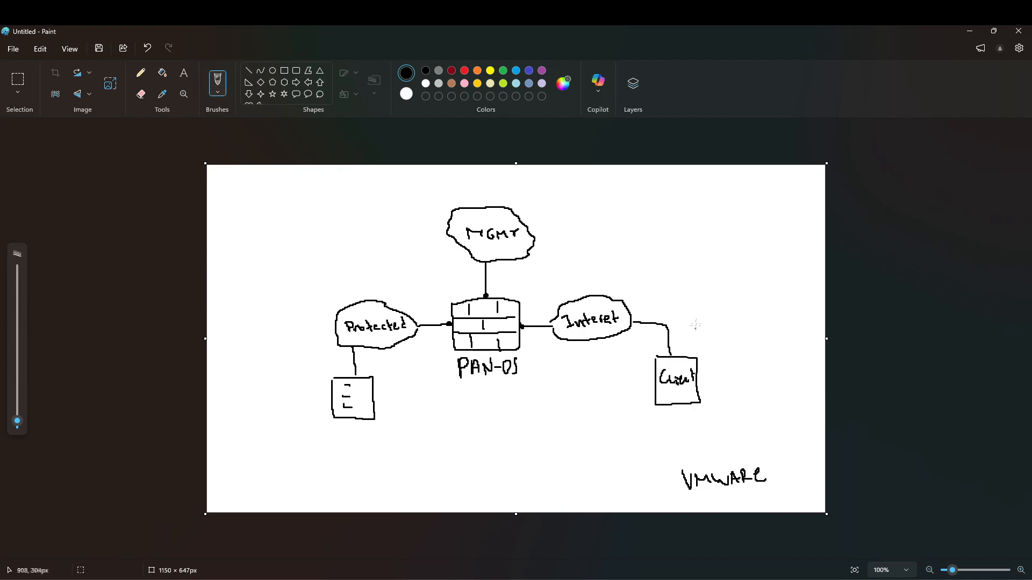
pyautogui.moveTo(699, 324)
pyautogui.mouseDown()
pyautogui.moveTo(681, 267)
pyautogui.moveTo(542, 287)
pyautogui.moveTo(555, 285)
pyautogui.mouseUp()
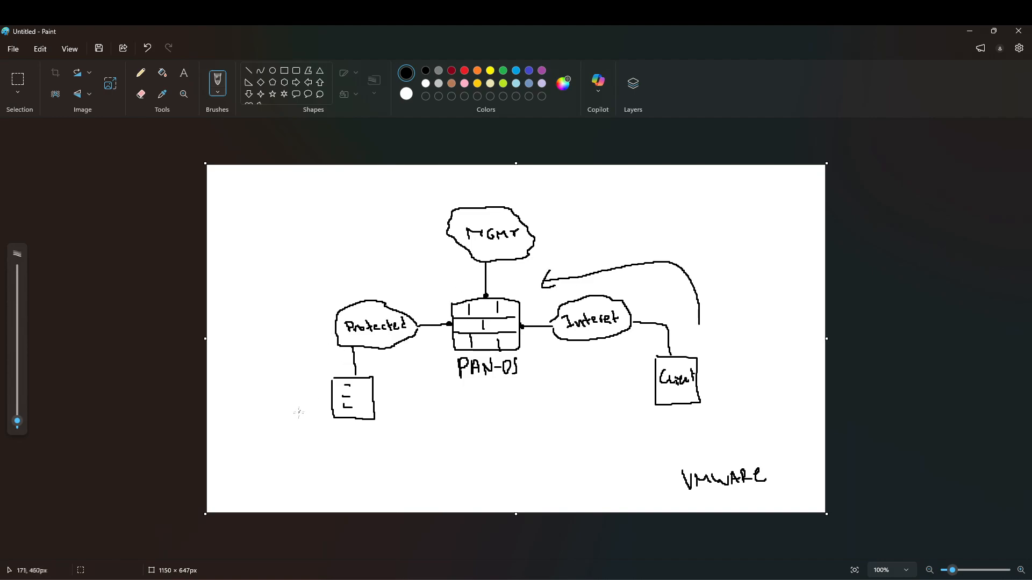
pyautogui.moveTo(277, 296)
pyautogui.mouseDown()
pyautogui.moveTo(286, 307)
pyautogui.moveTo(289, 295)
pyautogui.mouseUp()
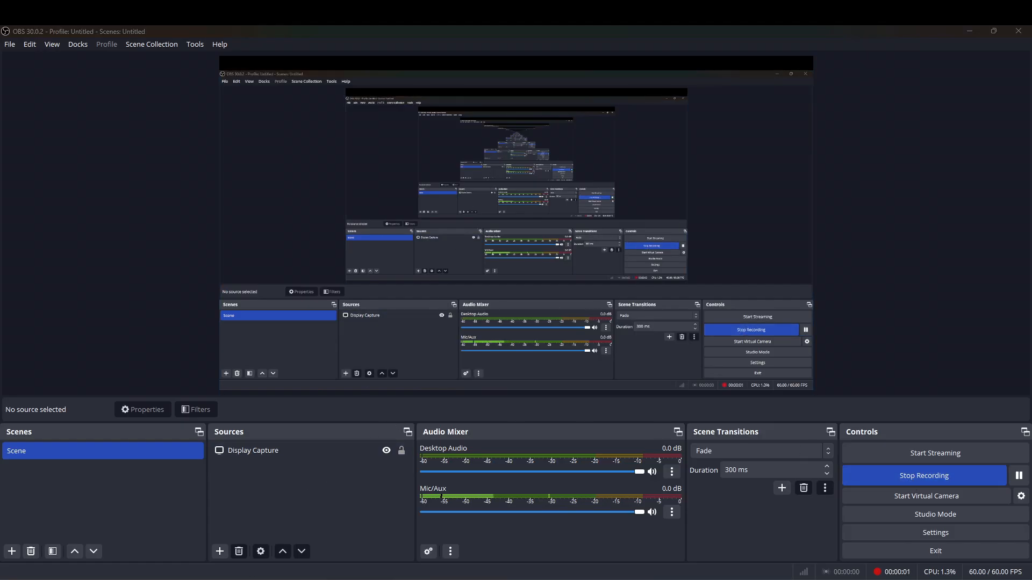
# Step: Open VMware Workstation's Virtual Network Editor from the Edit menu
pyautogui.hotkey('alt', 'Tab')
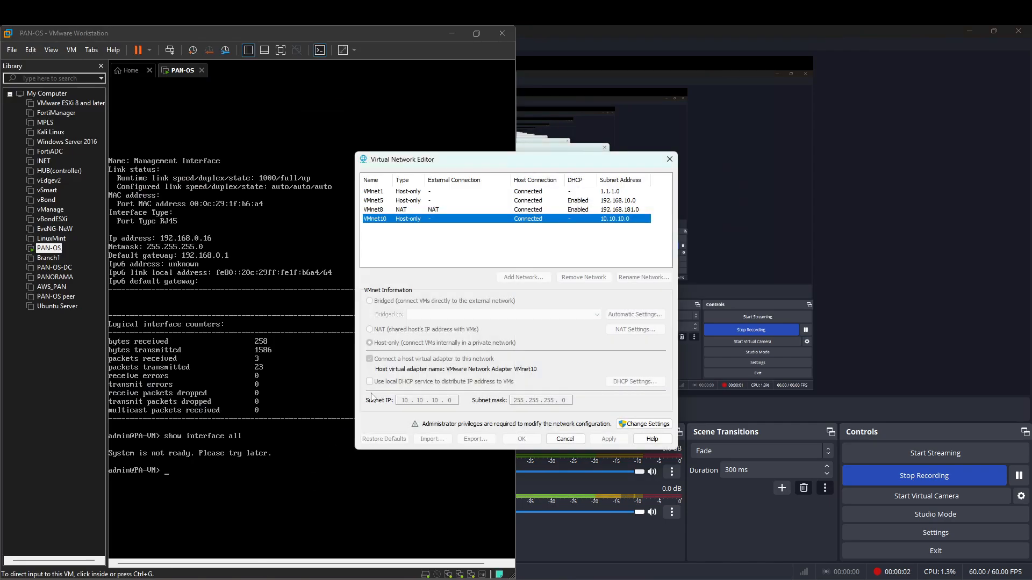
pyautogui.hotkey('alt', 'Tab')
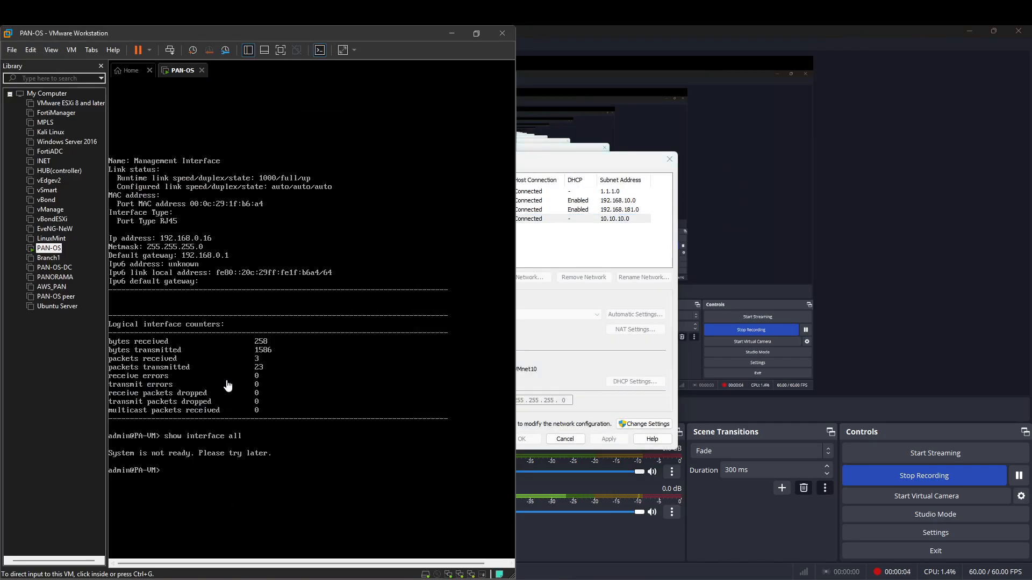
pyautogui.click(11, 51)
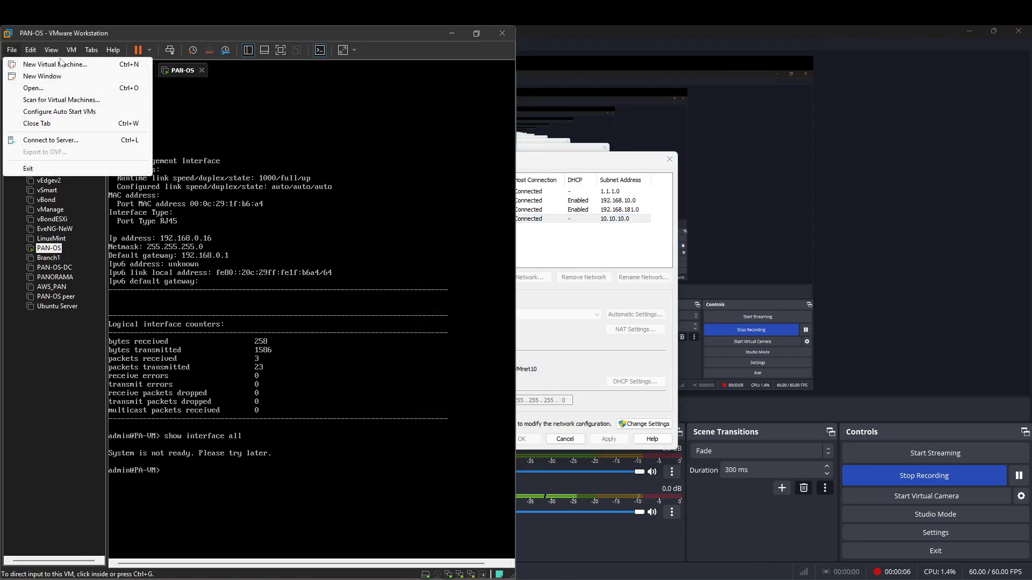
pyautogui.moveTo(71, 55)
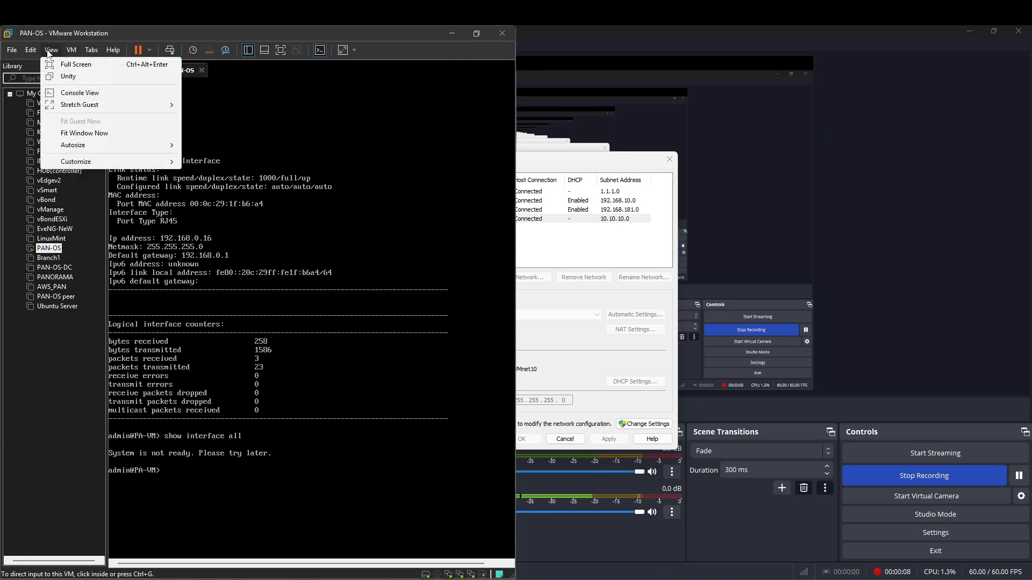
pyautogui.moveTo(31, 50)
pyautogui.click(49, 104)
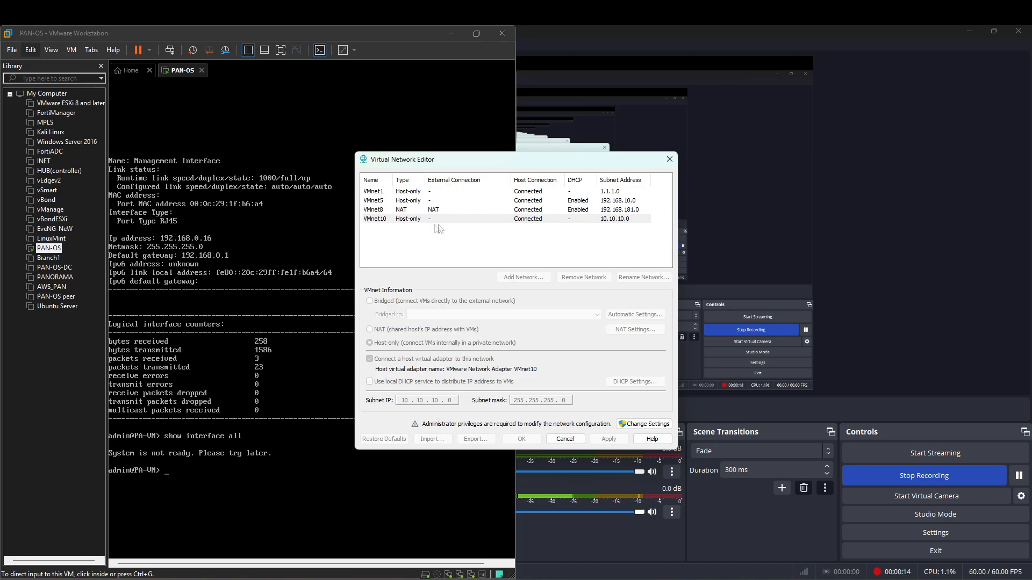
# Step: Read the VMnet1 (1.1.1.0) and VMnet10 (10.10.10.0) subnets, then return to the Paint diagram
pyautogui.click(497, 194)
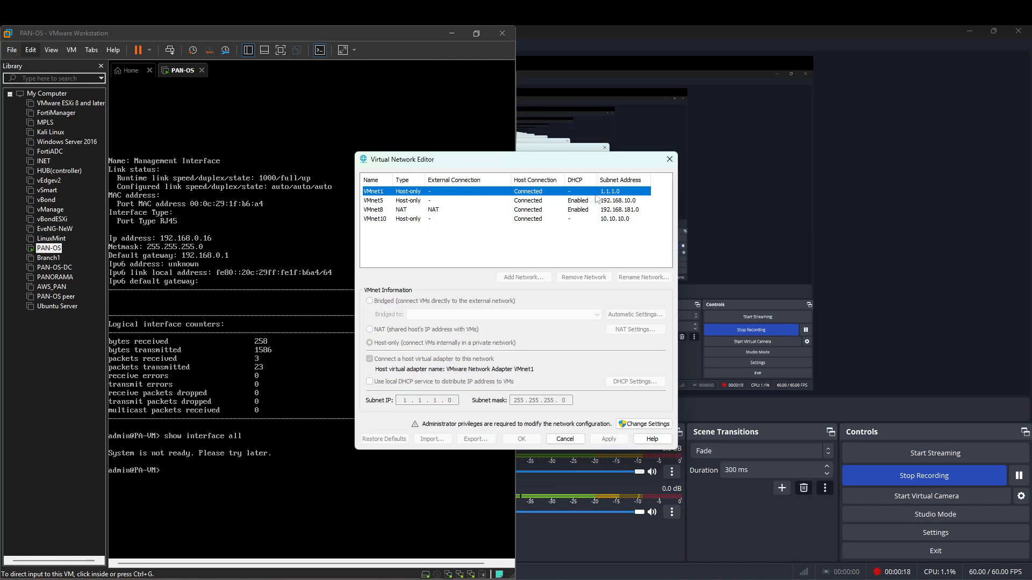
pyautogui.click(385, 221)
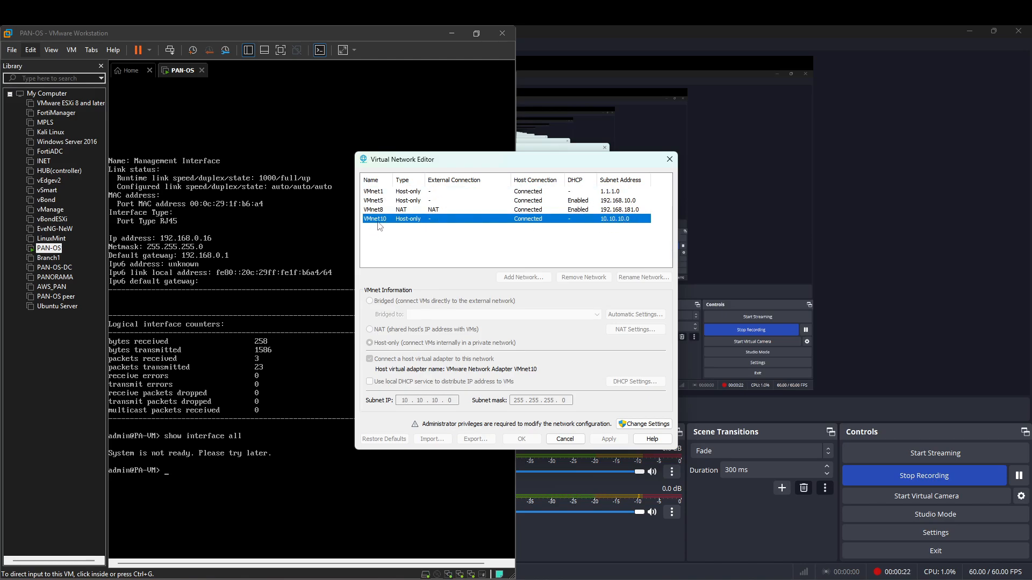
pyautogui.moveTo(254, 578)
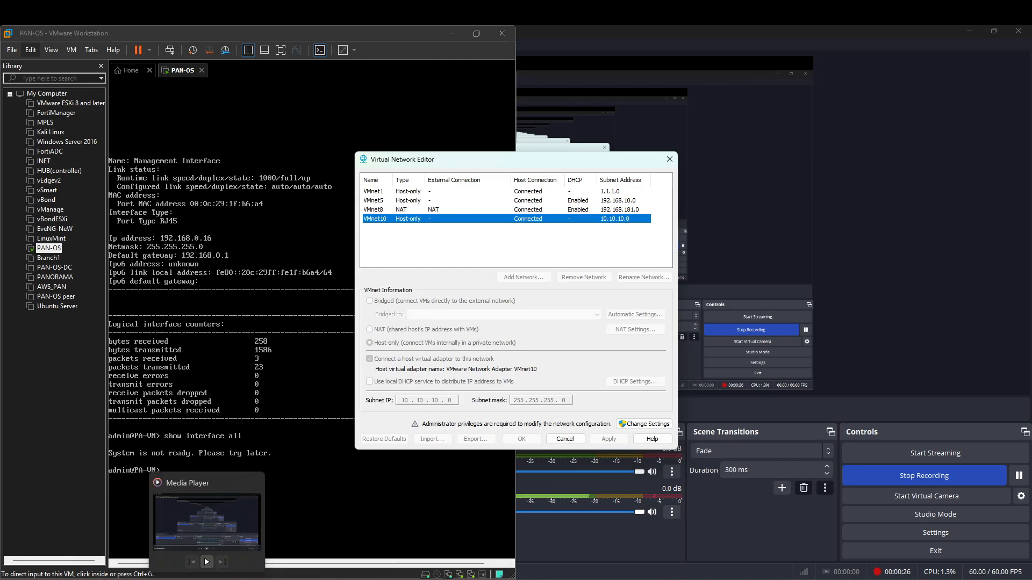
pyautogui.click(183, 579)
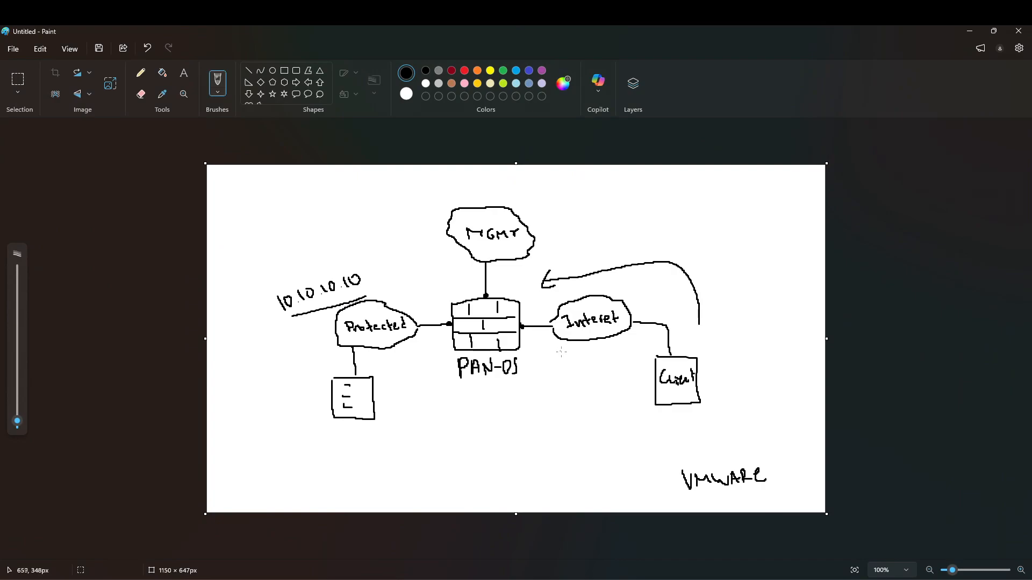
# Step: Label the Internet link VNE1 and the Protected link VNET10, and rewrite the address as 10.10.10/10
pyautogui.moveTo(560, 348); pyautogui.dragTo(586, 357)
pyautogui.moveTo(591, 349); pyautogui.dragTo(594, 356)
pyautogui.moveTo(587, 357); pyautogui.dragTo(600, 355)
pyautogui.moveTo(365, 357); pyautogui.dragTo(400, 358)
pyautogui.moveTo(408, 347); pyautogui.dragTo(406, 347)
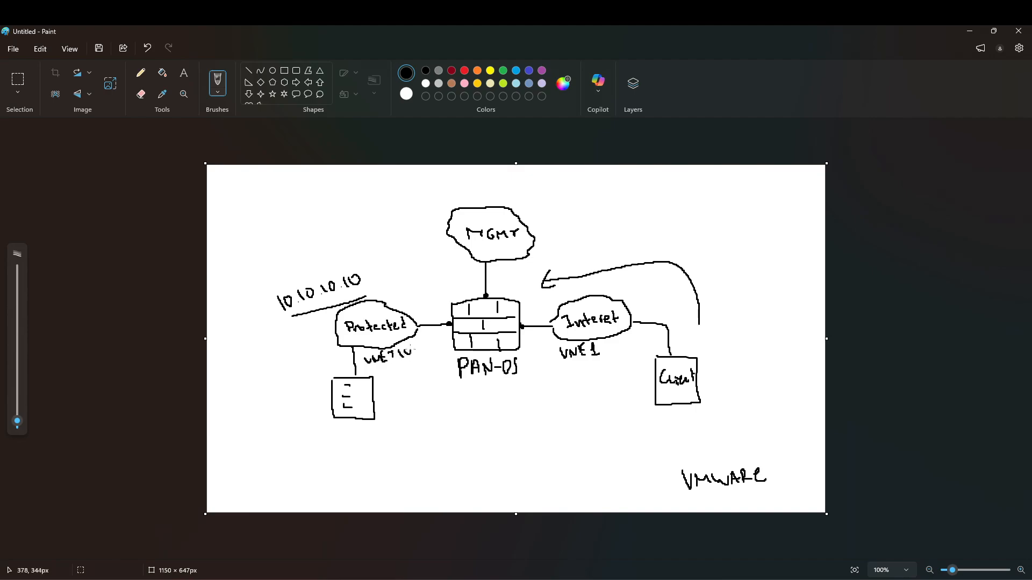
pyautogui.moveTo(344, 266); pyautogui.dragTo(334, 293)
# Step: Close the Virtual Network Editor and bring the PAN-OS console forward
pyautogui.hotkey('alt', 'Tab')
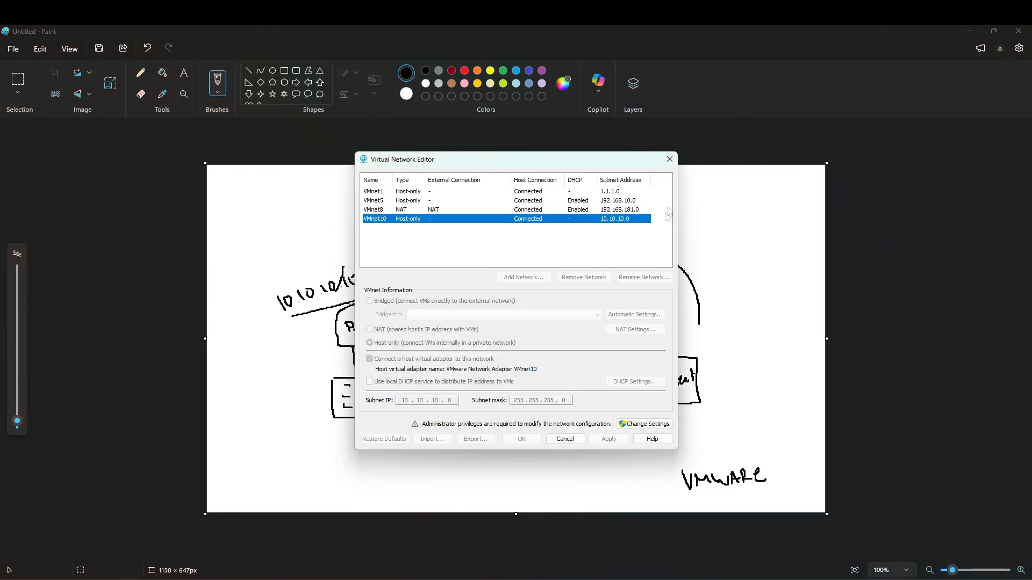
pyautogui.click(670, 162)
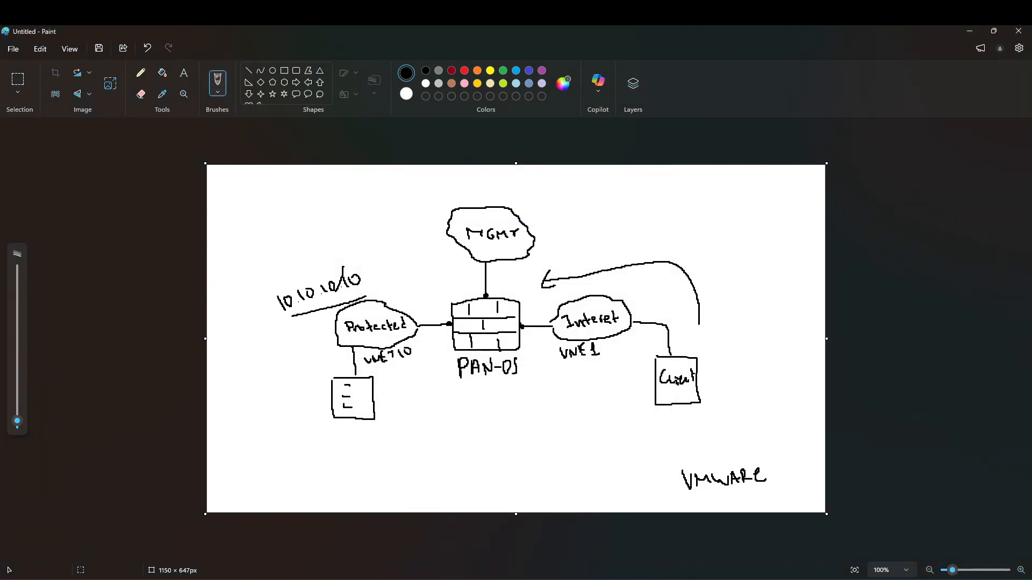
pyautogui.hotkey('alt', 'Tab')
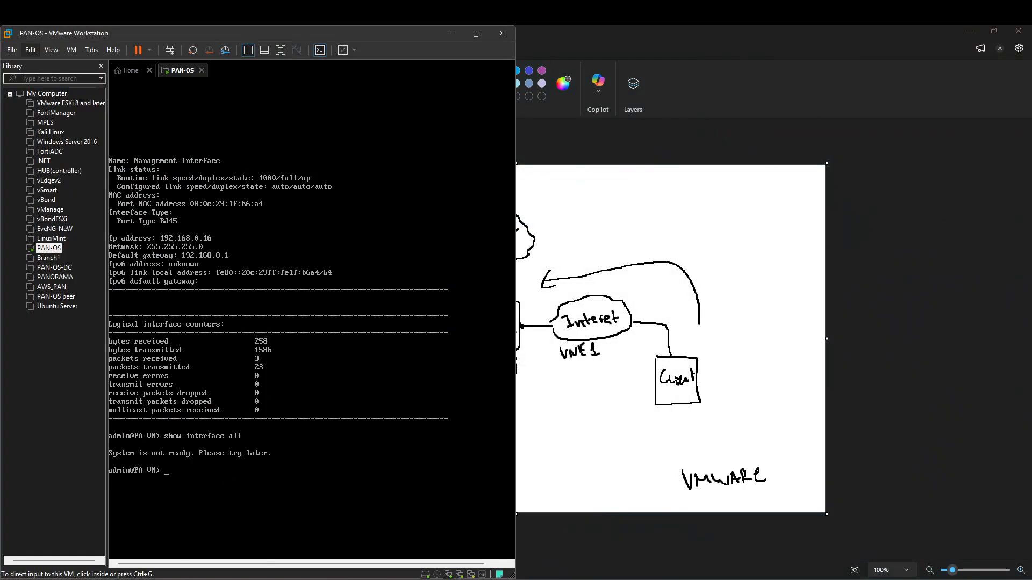
# Step: Run 'debug system maintenance-mode' on the firewall console, confirm with y, and reach the recovery menu
pyautogui.hotkey('alt', 'Tab')
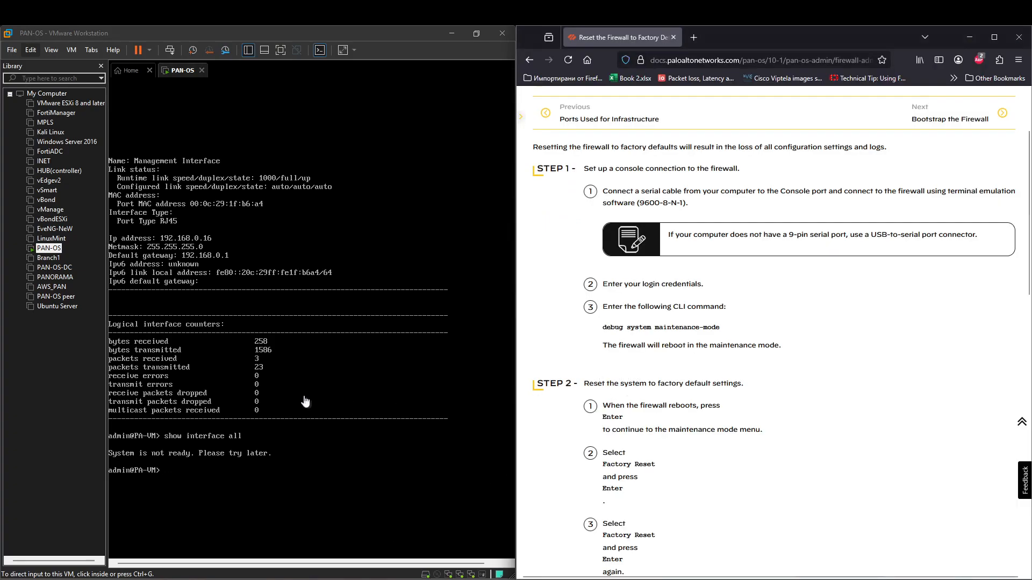
pyautogui.click(307, 403)
pyautogui.write('debug sy')
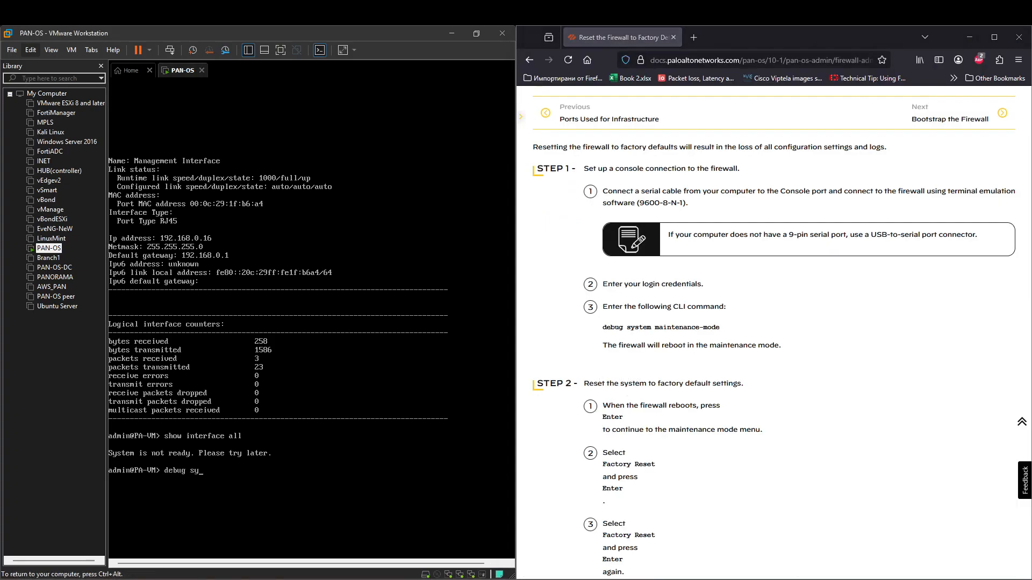
pyautogui.press('Tab')
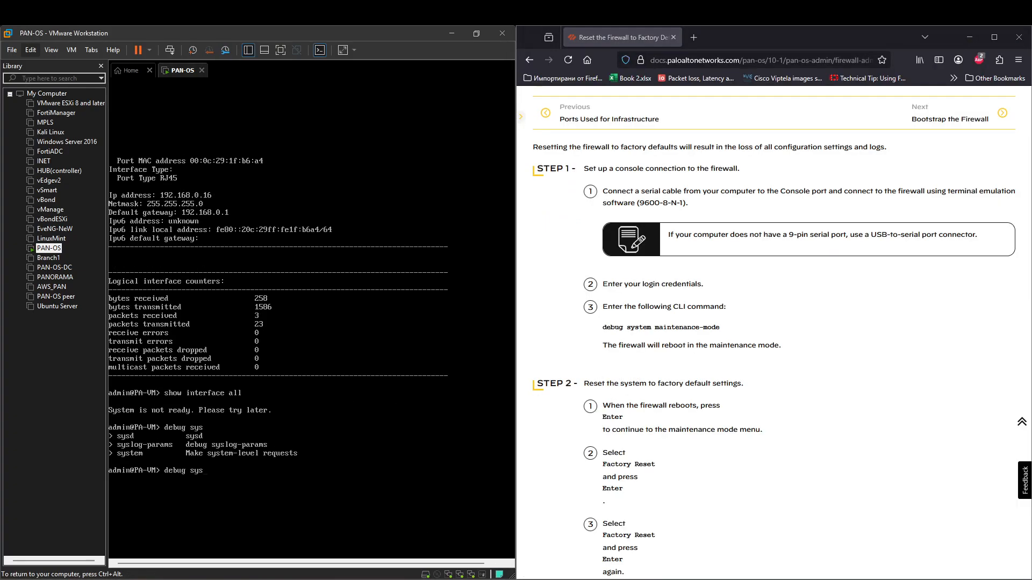
pyautogui.write('tem ')
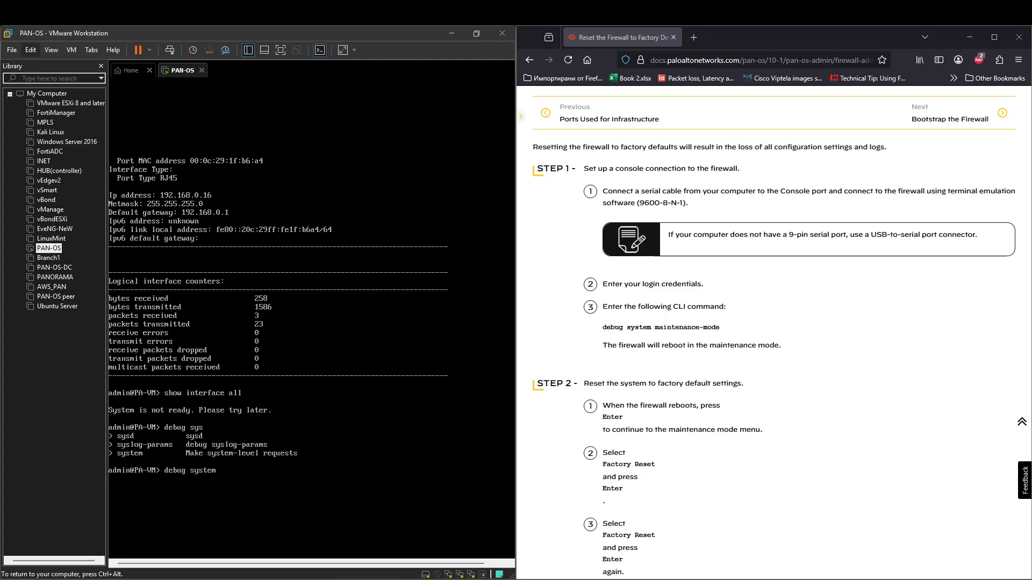
pyautogui.write('m')
pyautogui.press('Tab')
pyautogui.press('Return')
pyautogui.press('y')
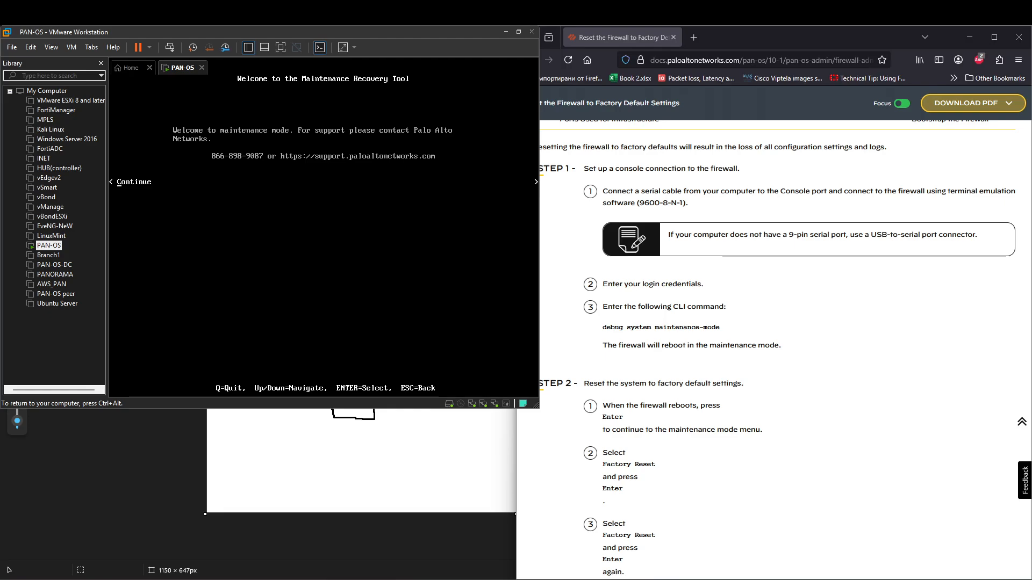
pyautogui.press('Return')
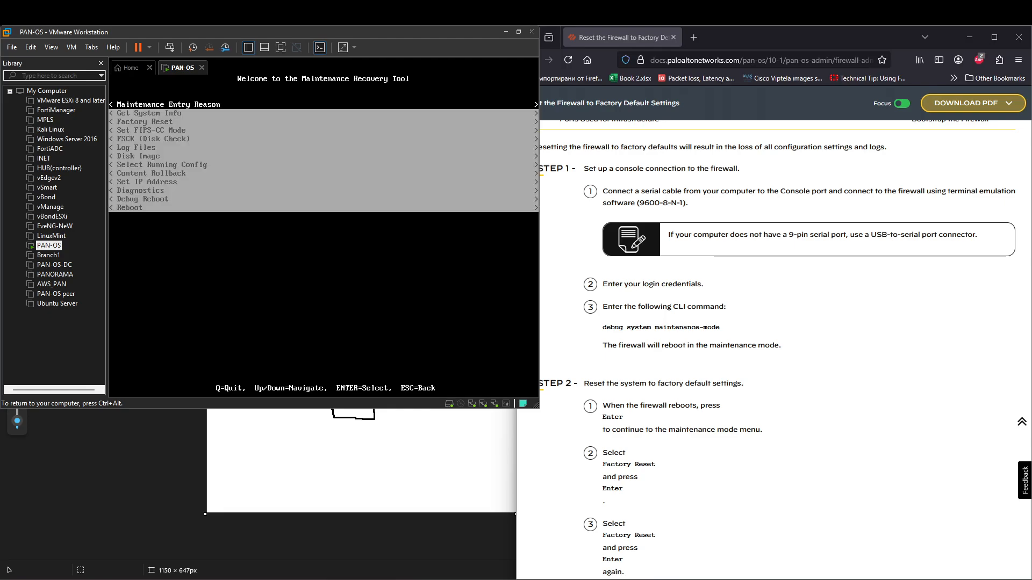
# Step: Select Factory Reset in the Maintenance Recovery Tool and start the reset
pyautogui.press('Down')
pyautogui.press('Down')
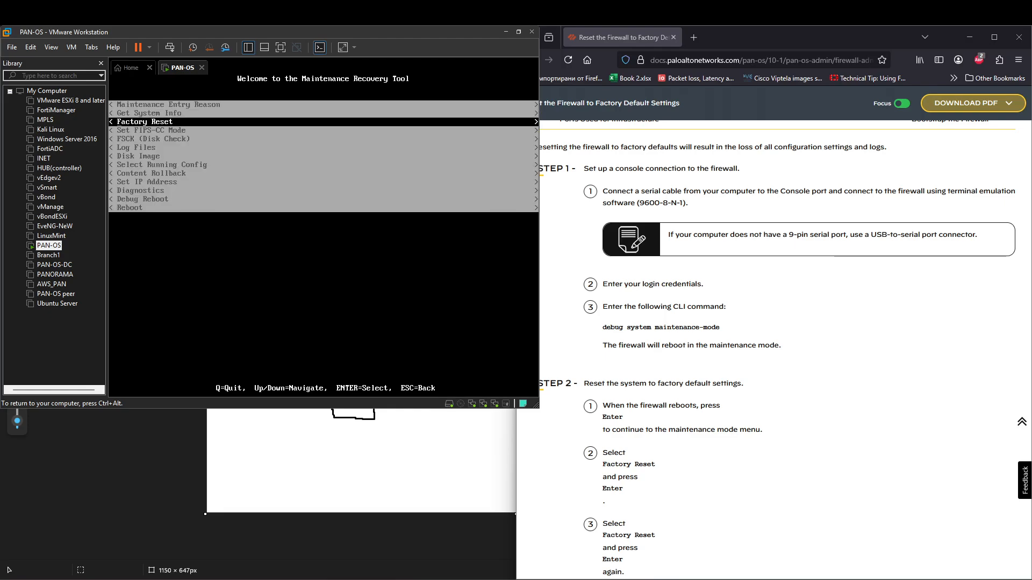
pyautogui.press('Return')
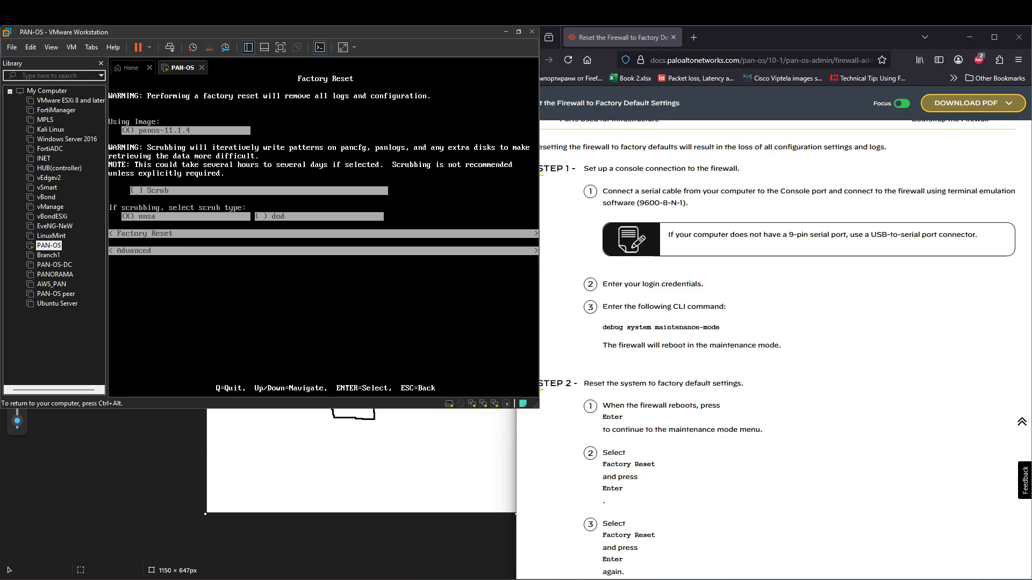
pyautogui.press('Down')
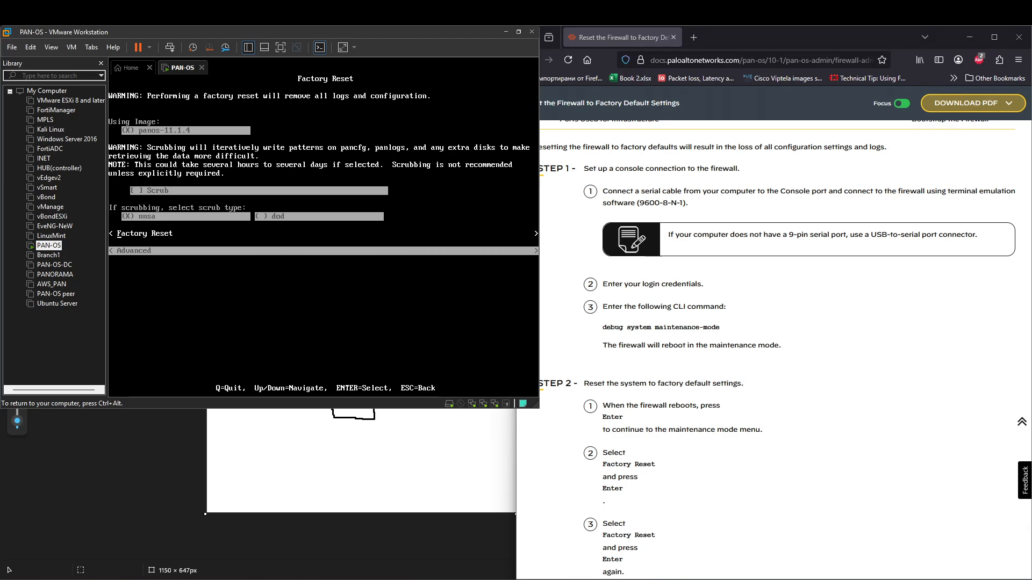
pyautogui.press('Return')
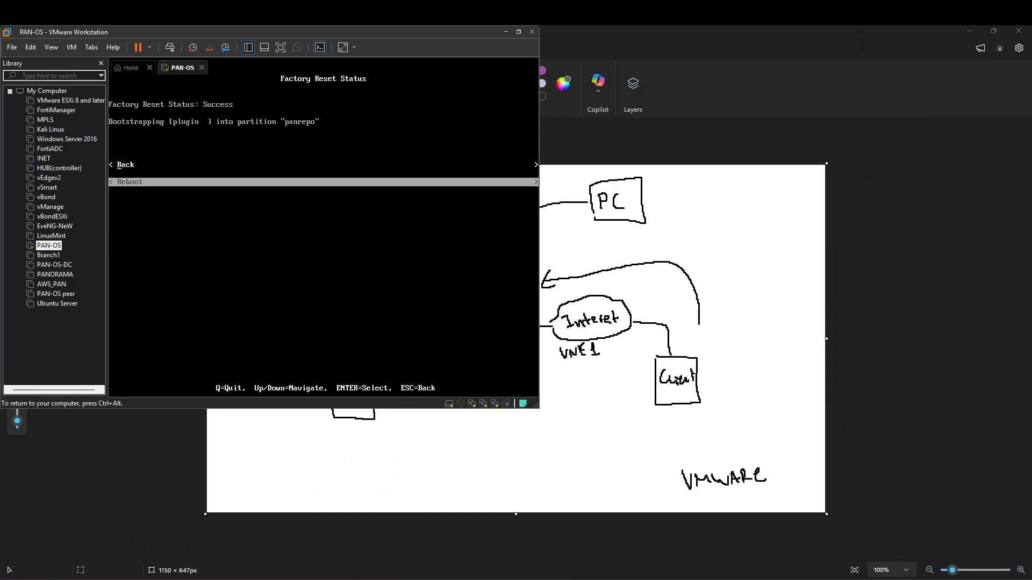
# Step: Choose Reboot to restart the firewall after the factory reset
pyautogui.press('Up')
pyautogui.press('Down')
pyautogui.press('Up')
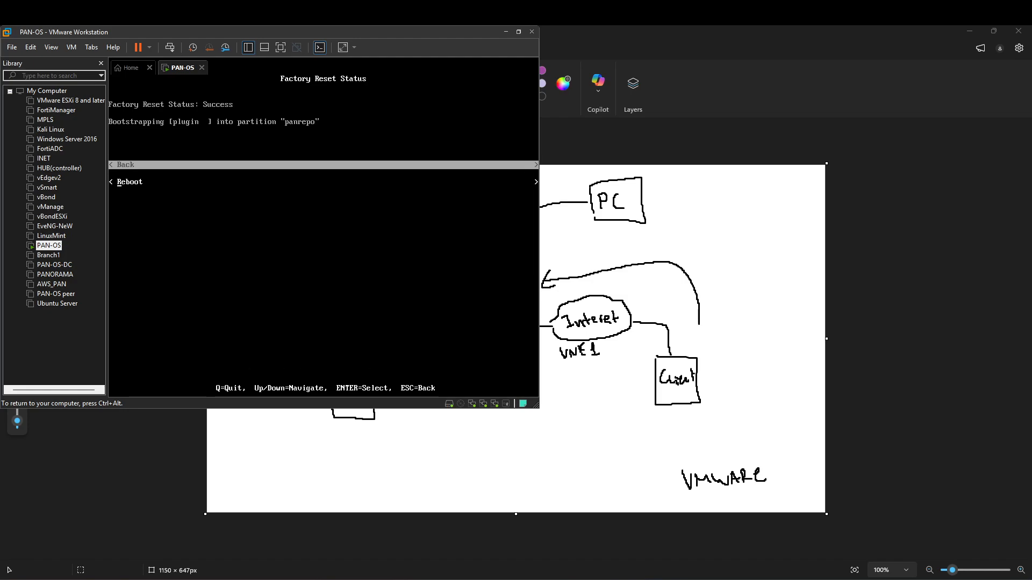
pyautogui.press('Return')
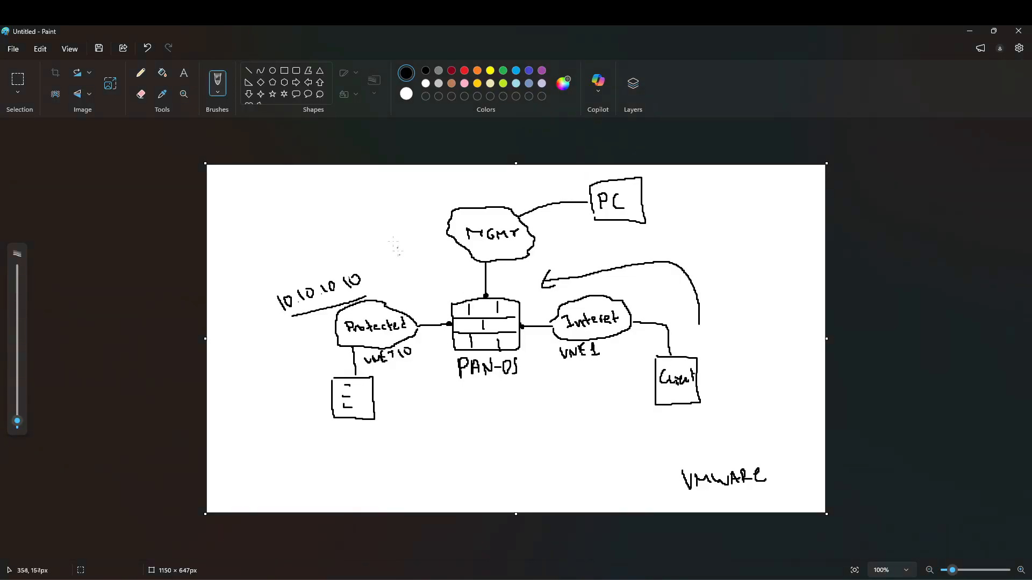
# Step: Add a line down from PAN-OS, a gateway label under Portal, and a stroke inside the firewall box
pyautogui.click(141, 94)
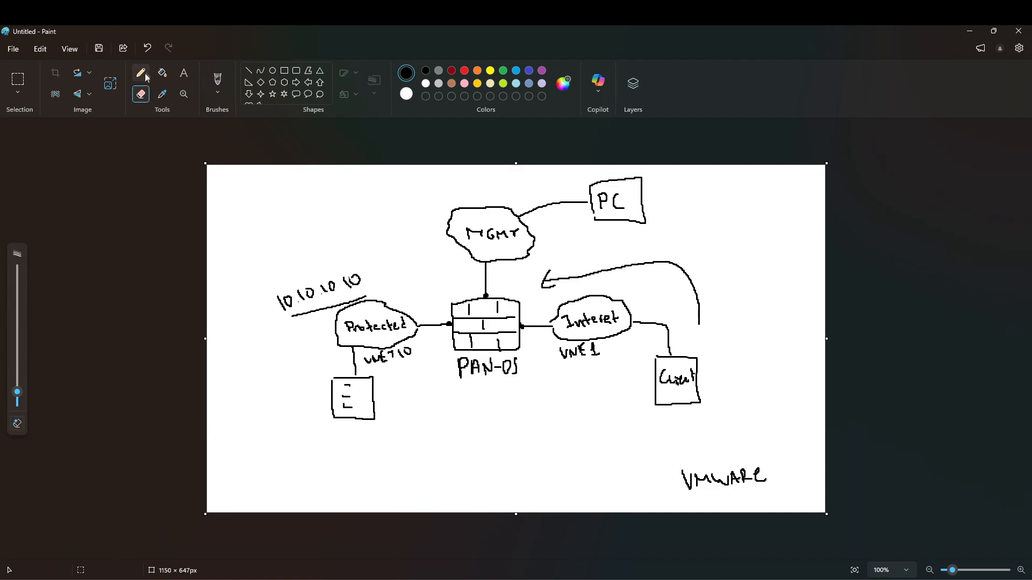
pyautogui.click(218, 81)
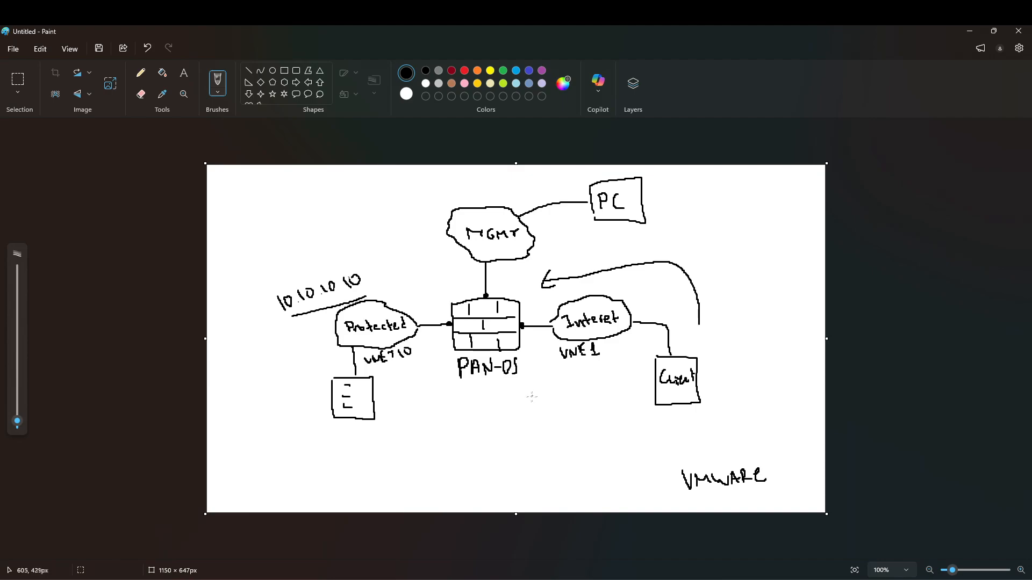
pyautogui.moveTo(532, 381); pyautogui.dragTo(560, 392)
pyautogui.moveTo(536, 400)
pyautogui.mouseDown()
pyautogui.moveTo(530, 417)
pyautogui.moveTo(535, 410)
pyautogui.mouseUp()
pyautogui.moveTo(551, 410)
pyautogui.mouseDown()
pyautogui.moveTo(588, 411)
pyautogui.moveTo(581, 431)
pyautogui.mouseUp()
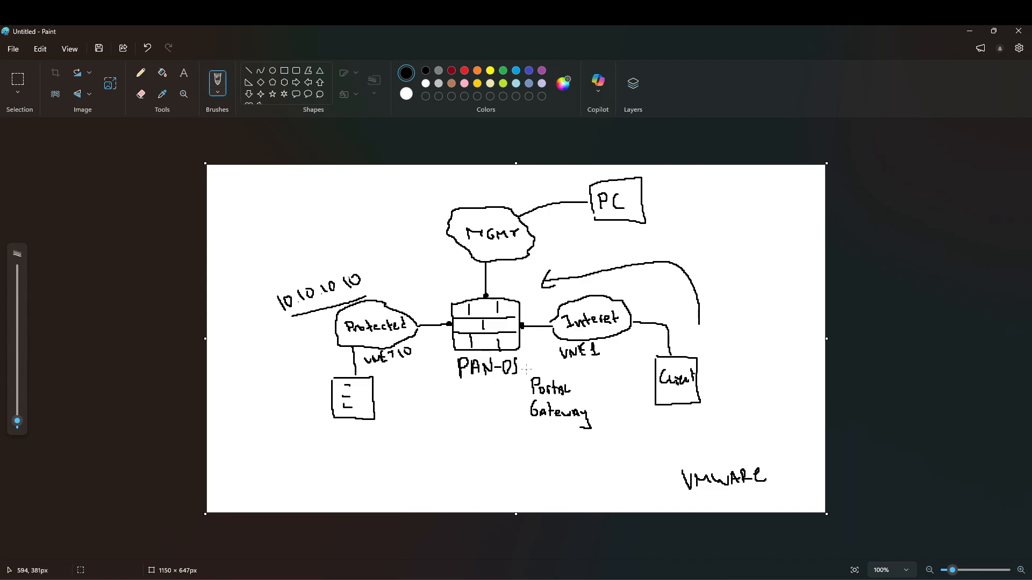
pyautogui.moveTo(518, 329); pyautogui.dragTo(505, 338)
pyautogui.hotkey('alt', 'Tab')
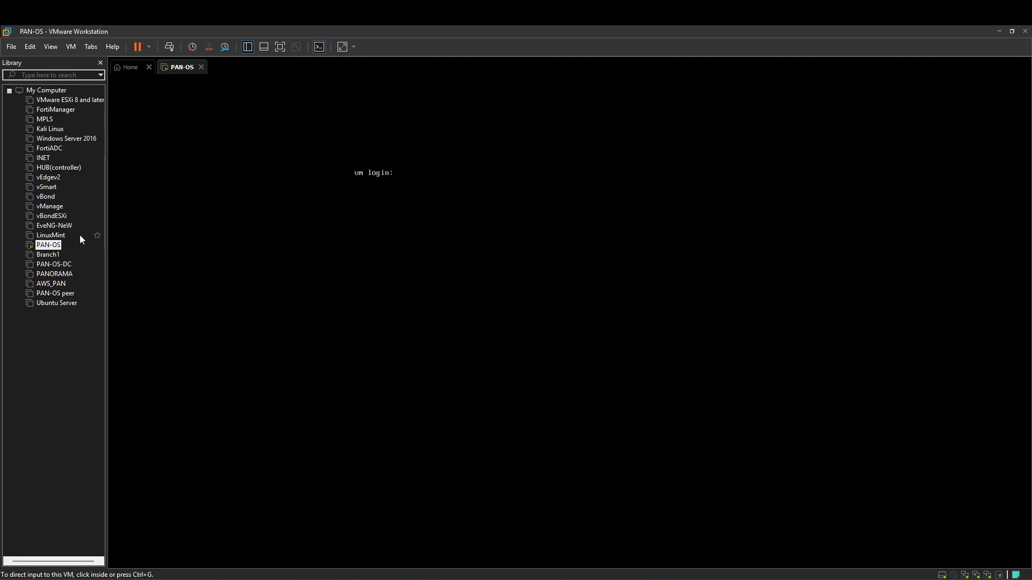
# Step: Open the PAN-OS VM's Settings and inspect Network Adapter 1's bridged connection
pyautogui.rightClick(53, 243)
pyautogui.click(99, 454)
pyautogui.click(436, 197)
pyautogui.click(710, 112)
pyautogui.rightClick(51, 247)
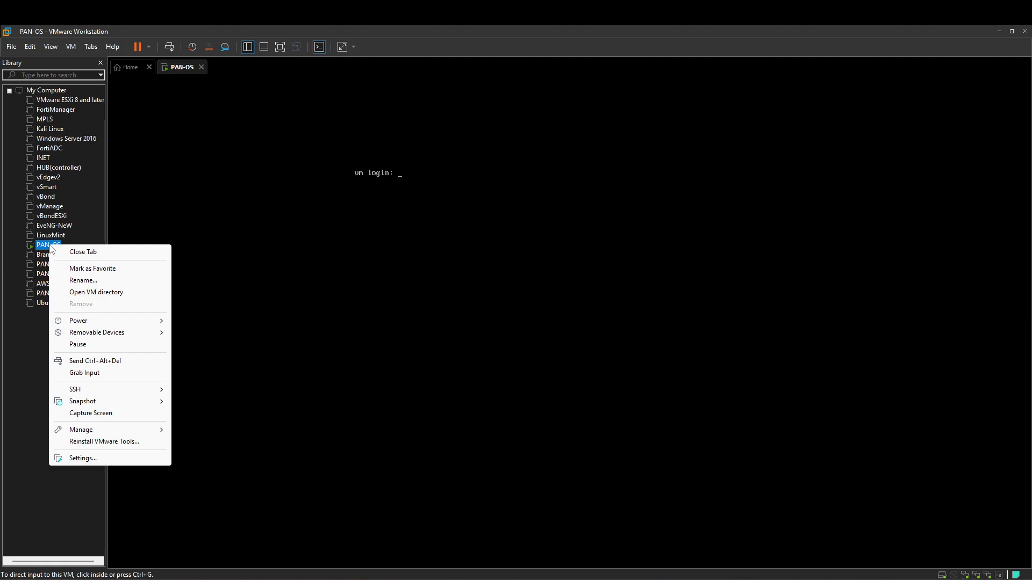
pyautogui.click(123, 457)
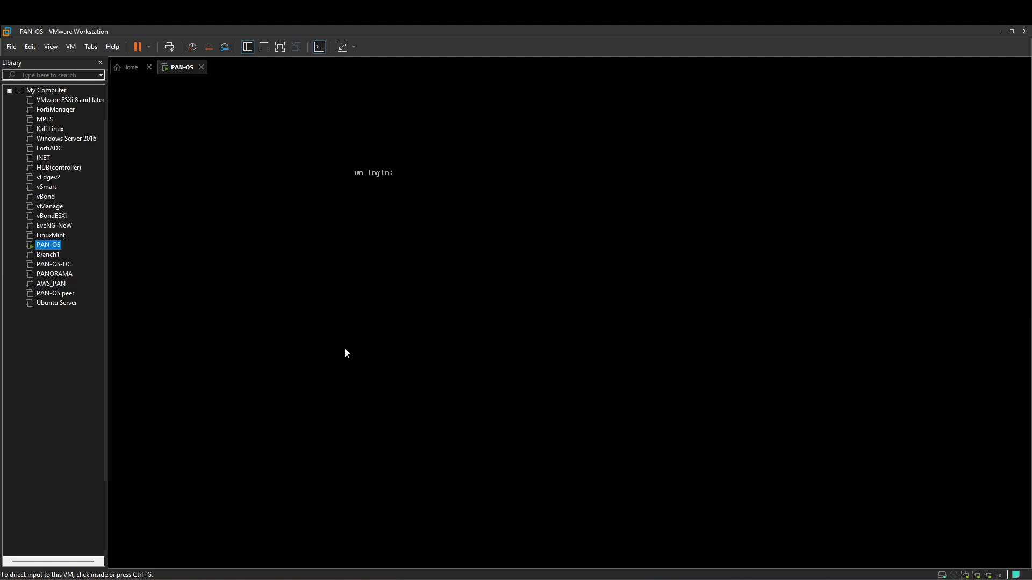
pyautogui.click(427, 195)
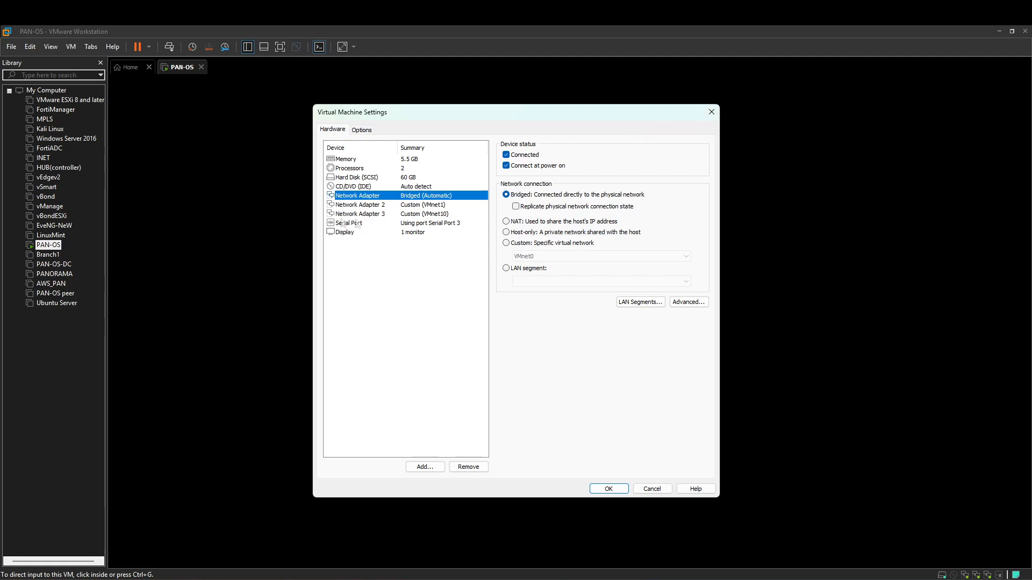
# Step: Review network adapters 2 and 3, then run 'show interface all' on the firewall console
pyautogui.click(376, 205)
pyautogui.click(379, 213)
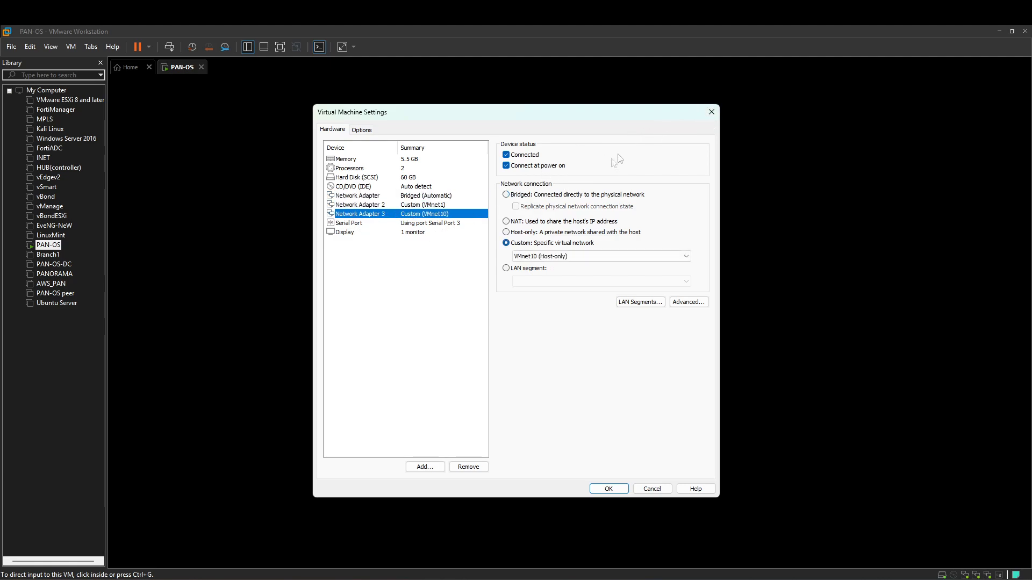
pyautogui.click(714, 115)
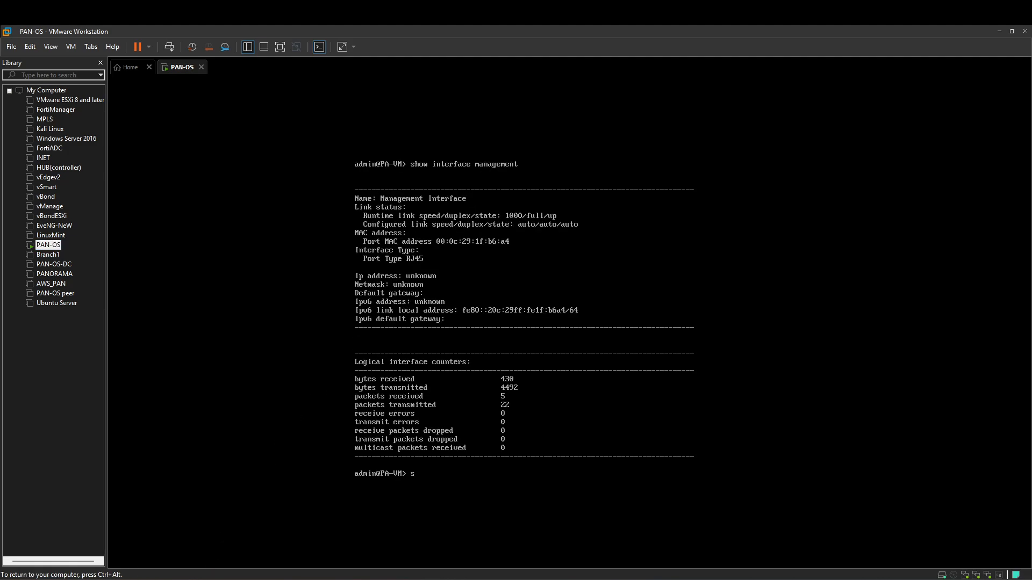
pyautogui.write('how interface all')
pyautogui.press('Return')
pyautogui.hotkey('ctrl', 'alt')
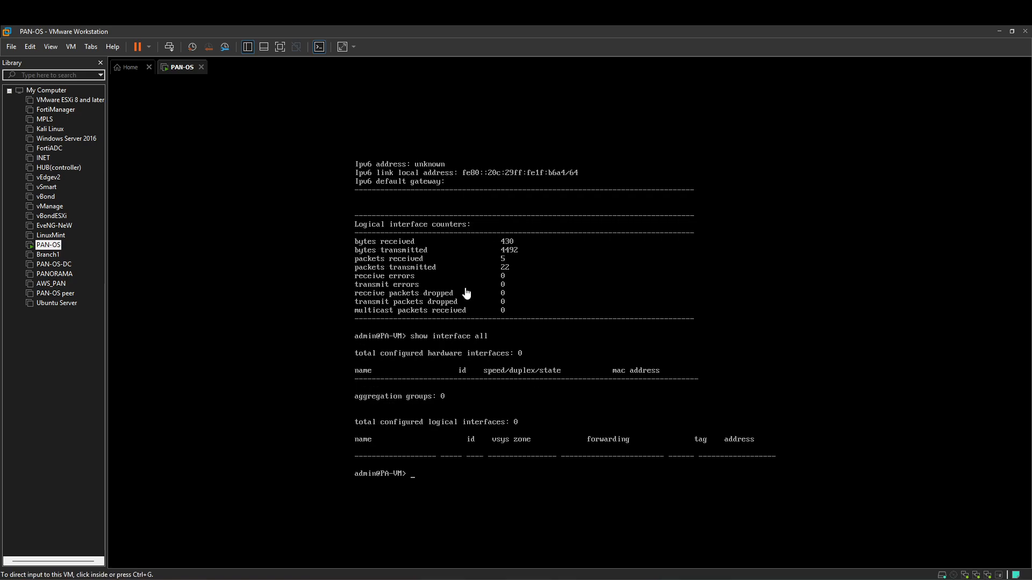
# Step: Recheck Network Adapter 1 in the VM settings, then print empty prompts on the console
pyautogui.rightClick(48, 245)
pyautogui.click(70, 460)
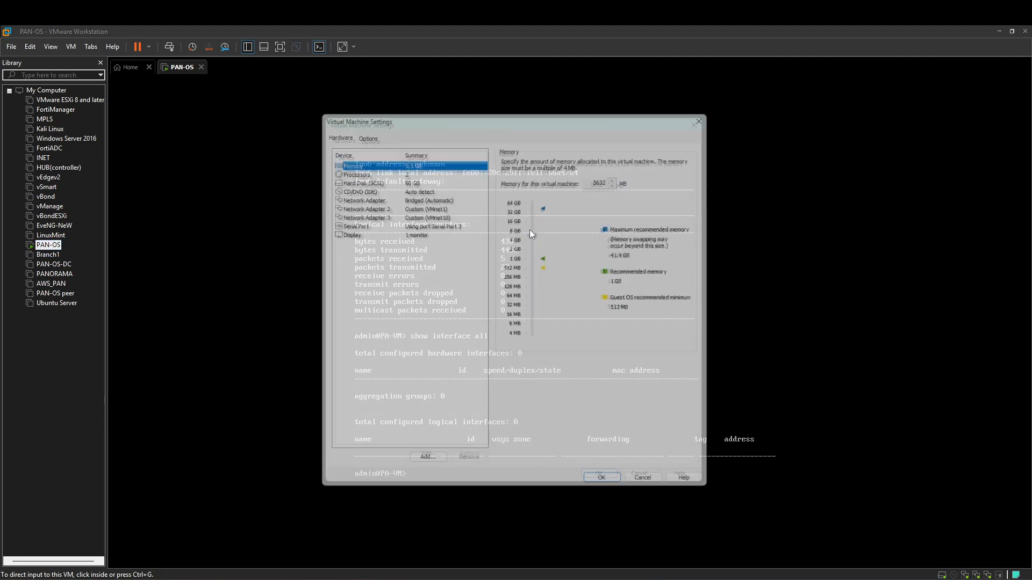
pyautogui.click(433, 195)
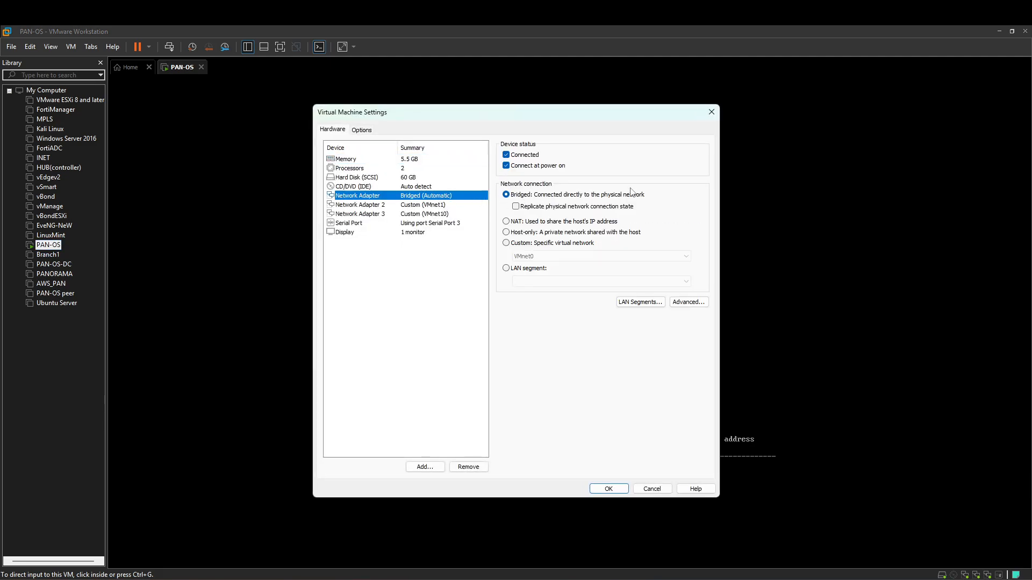
pyautogui.click(711, 112)
pyautogui.click(546, 272)
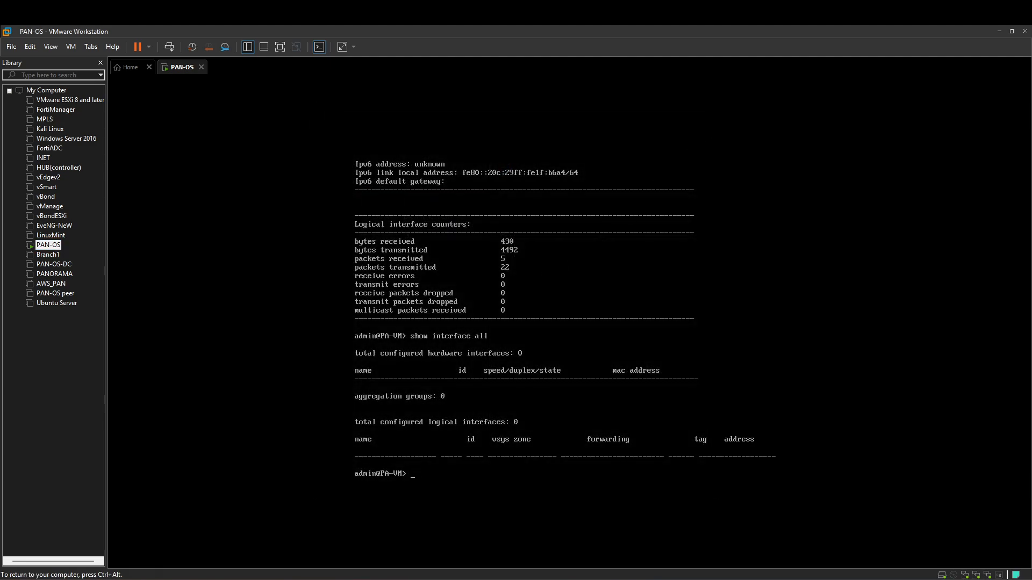
pyautogui.press('Return')
pyautogui.press('Return')
pyautogui.press('Return')
pyautogui.press('Return')
pyautogui.press('Return')
pyautogui.press('Return')
pyautogui.press('Return')
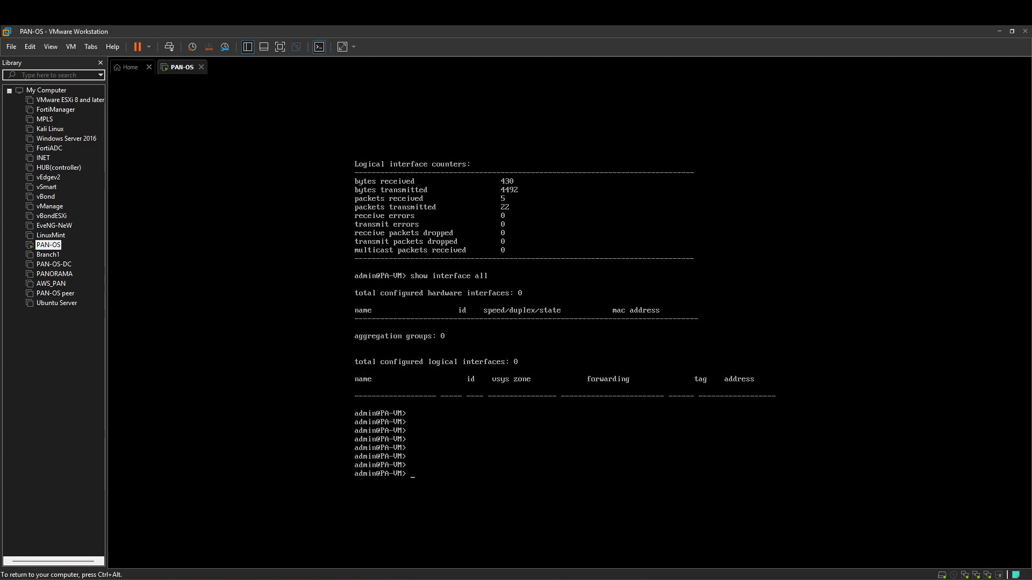
pyautogui.hotkey('ctrl', 'alt')
# Step: View Network Adapter 1 in the PAN-OS settings again and dismiss a stray LinuxMint menu
pyautogui.rightClick(49, 245)
pyautogui.click(81, 457)
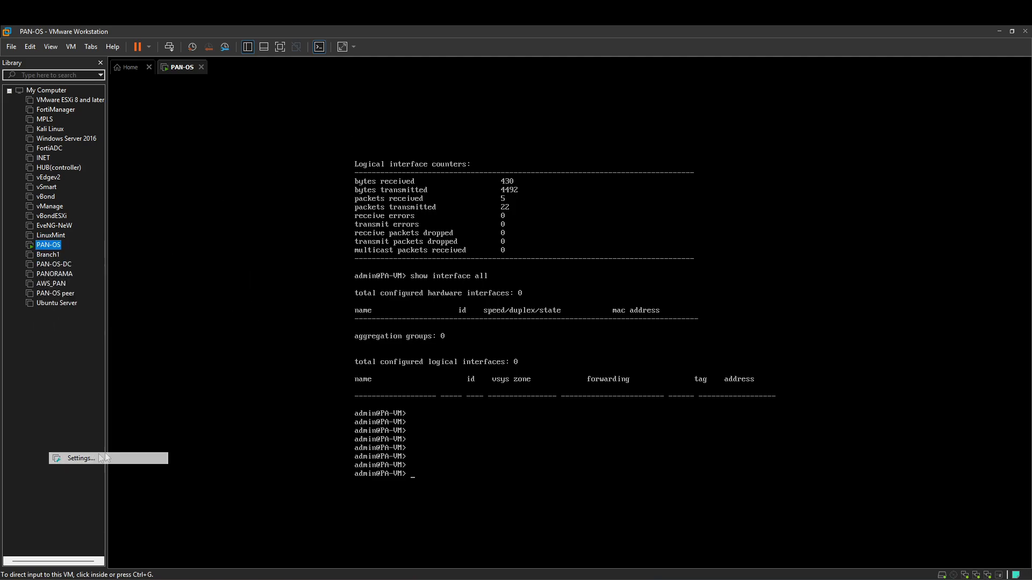
pyautogui.click(458, 196)
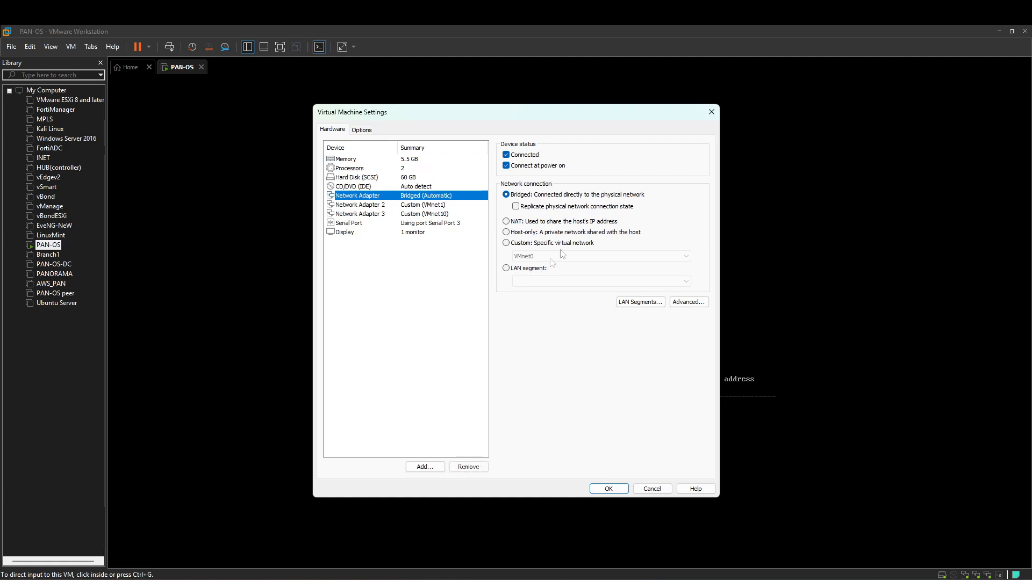
pyautogui.click(710, 112)
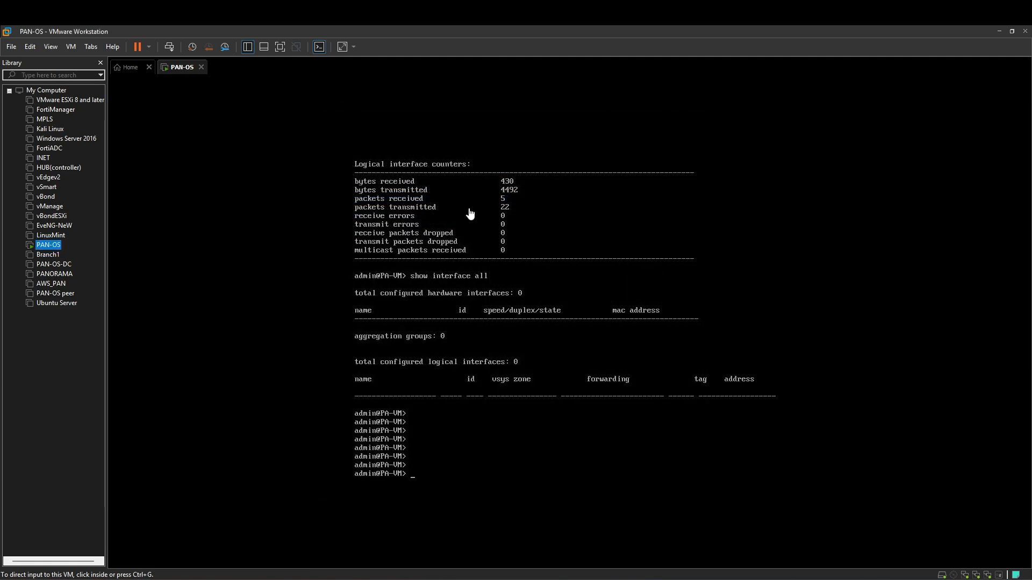
pyautogui.rightClick(51, 237)
pyautogui.click(22, 254)
# Step: Reopen the VM settings and browse Network Adapter 3's virtual network list without changing it
pyautogui.rightClick(54, 247)
pyautogui.click(129, 461)
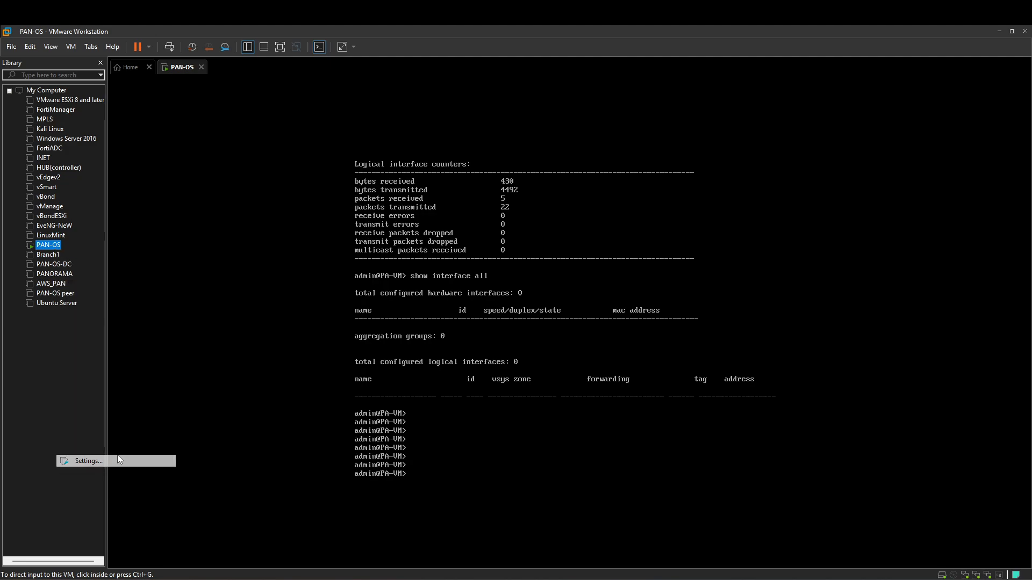
pyautogui.click(439, 197)
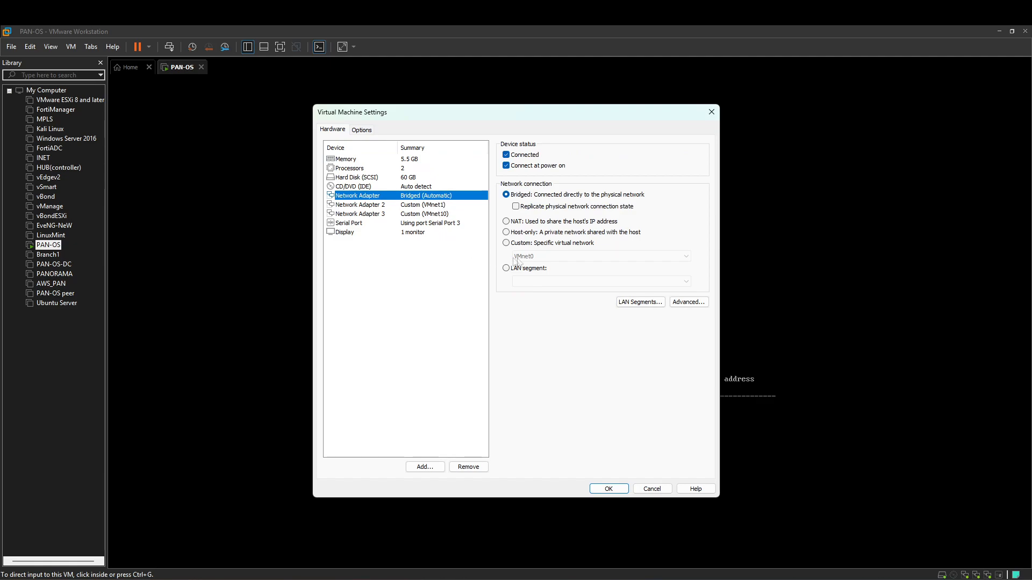
pyautogui.click(434, 215)
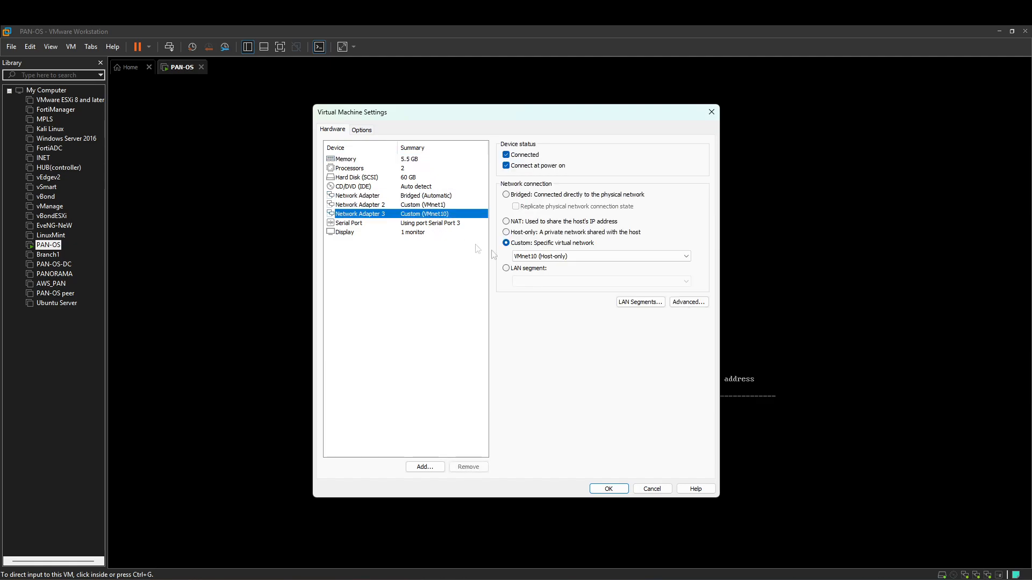
pyautogui.click(570, 255)
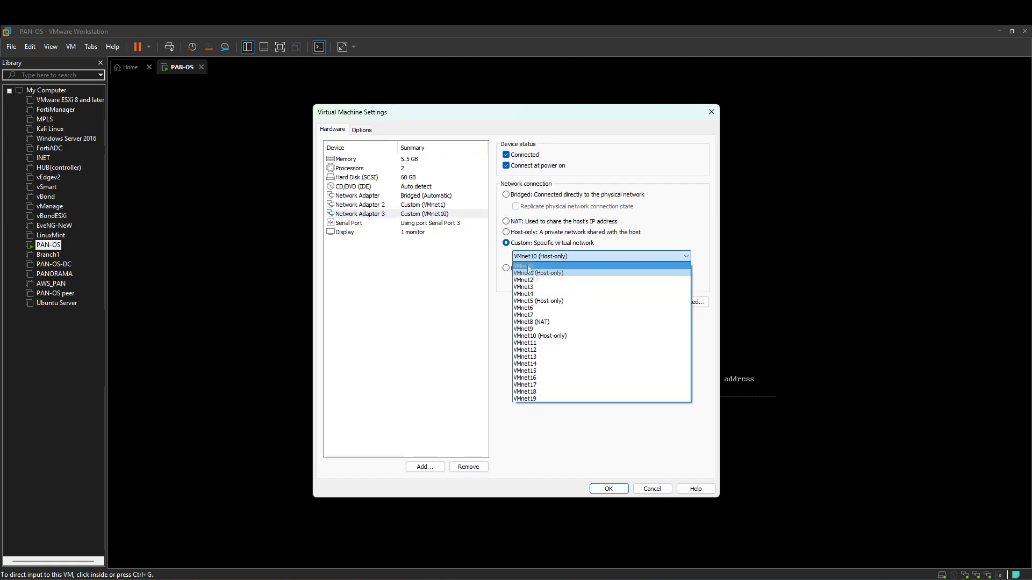
pyautogui.click(522, 195)
# Step: Set the network adapter to Custom VMnet10 (Host-only) and save the settings with OK
pyautogui.click(444, 197)
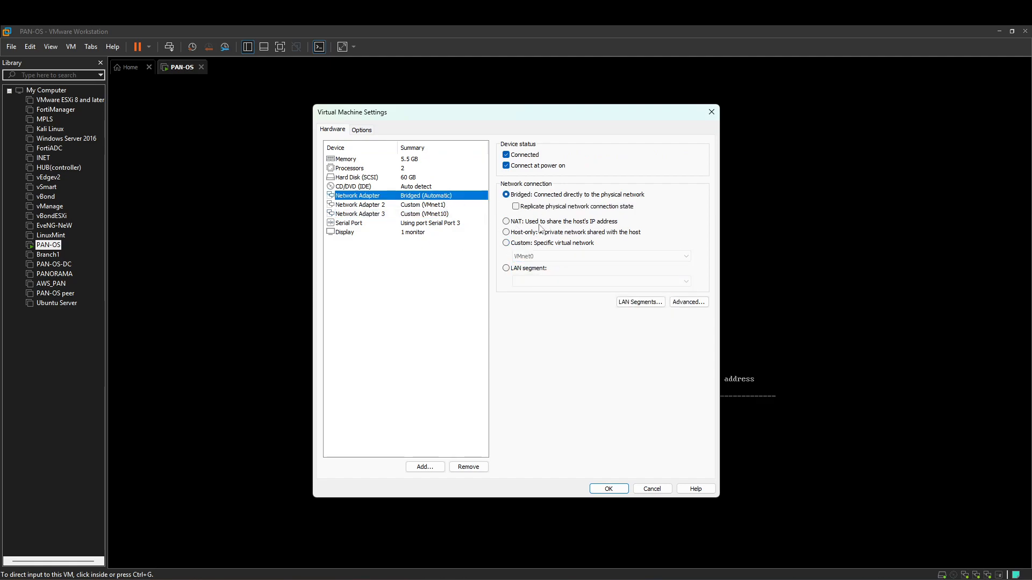
pyautogui.click(437, 214)
pyautogui.click(440, 196)
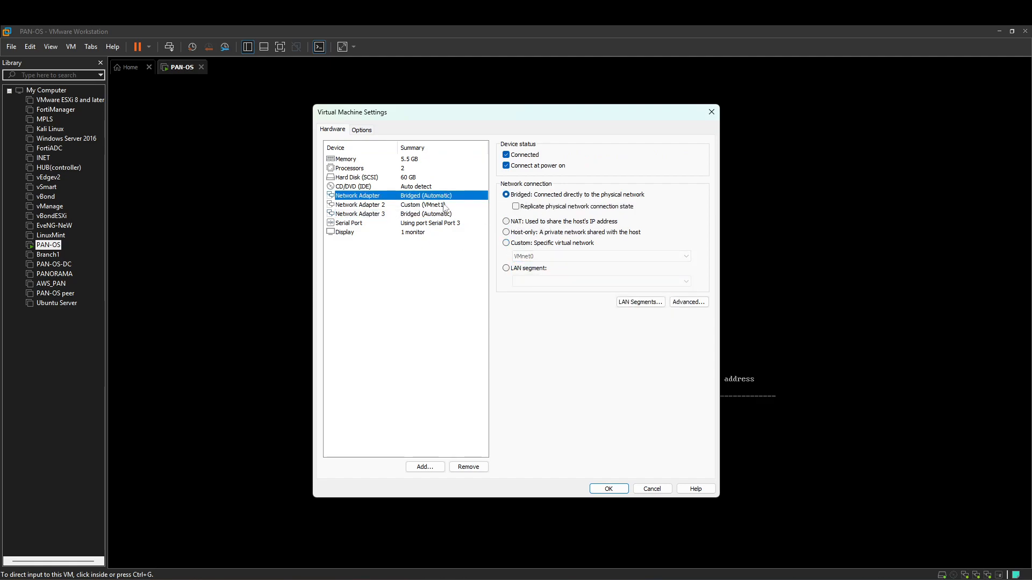
pyautogui.click(532, 243)
pyautogui.click(552, 256)
pyautogui.click(554, 339)
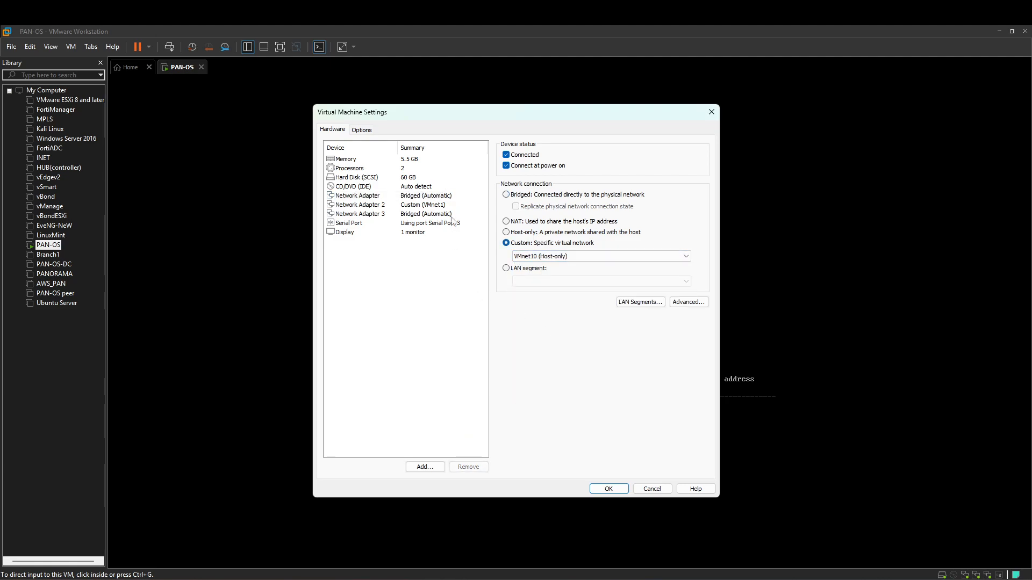
pyautogui.click(608, 489)
# Step: Power off the PAN-OS virtual machine and power it back on
pyautogui.click(200, 67)
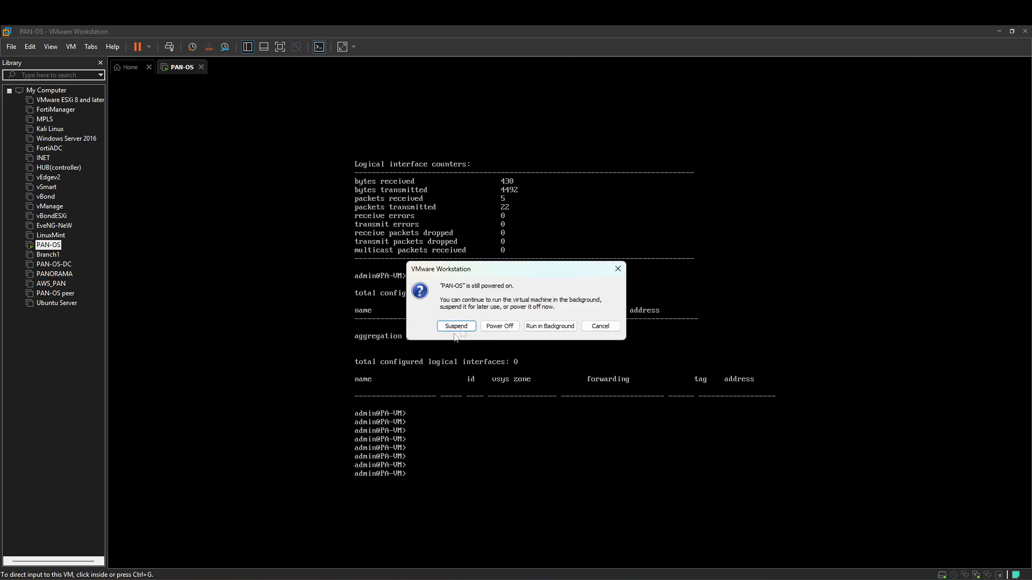
pyautogui.click(486, 325)
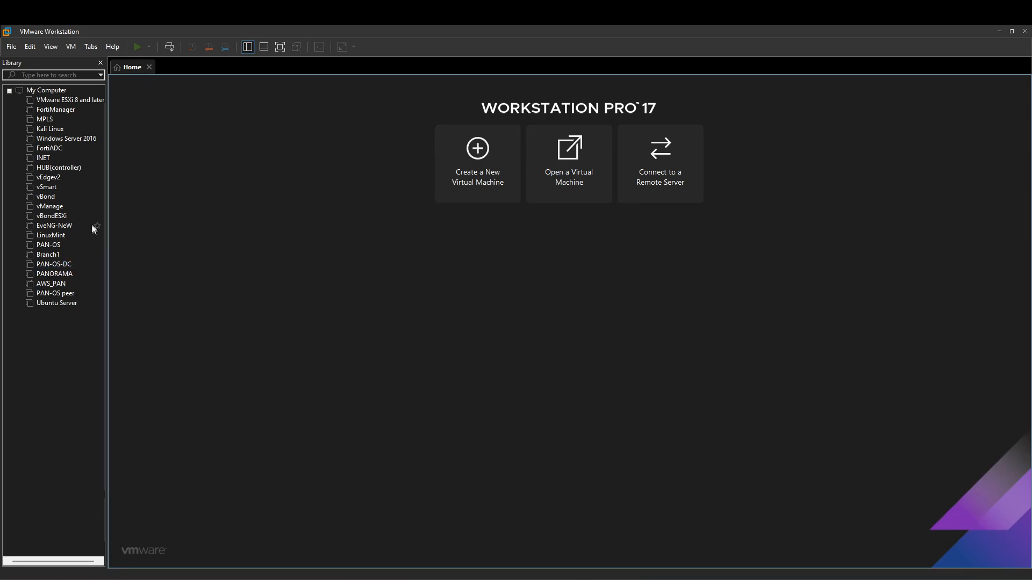
pyautogui.click(48, 244)
pyautogui.click(137, 47)
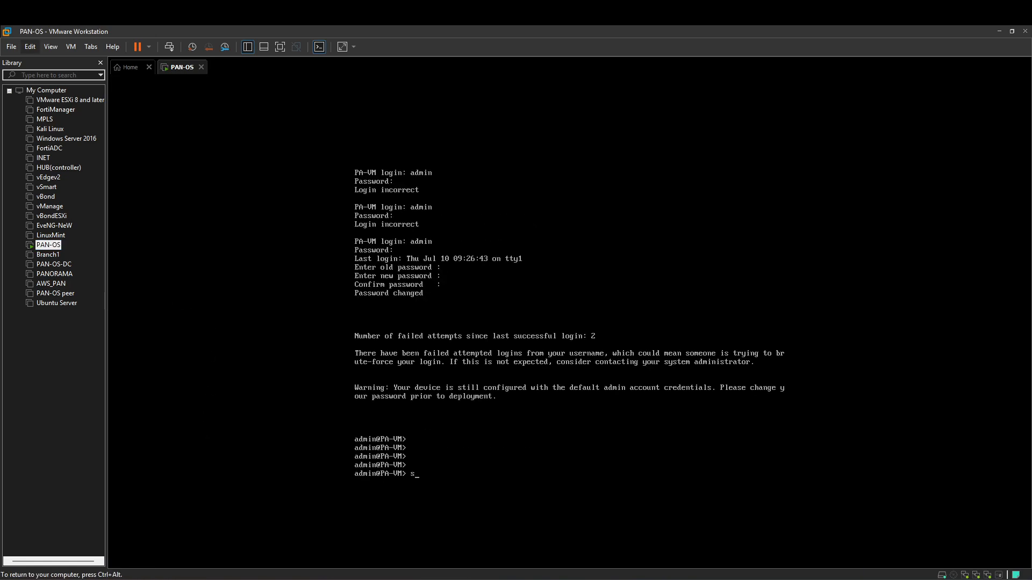
# Step: Run 'show interface management' to confirm 192.168.100.53, then switch to the web browser
pyautogui.write('how interface management')
pyautogui.press('Return')
pyautogui.hotkey('ctrl', 'alt')
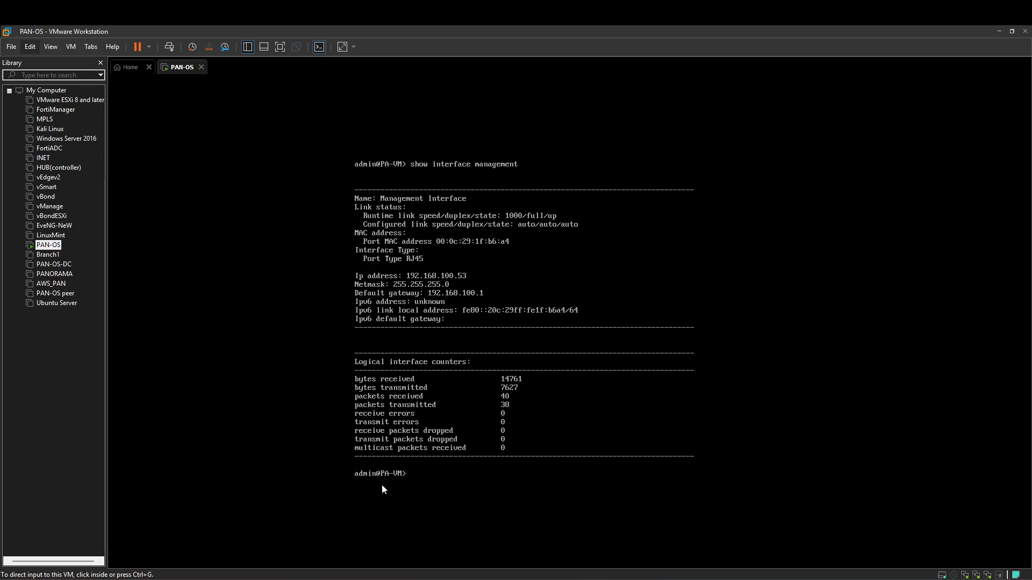
pyautogui.hotkey('alt', 'Tab')
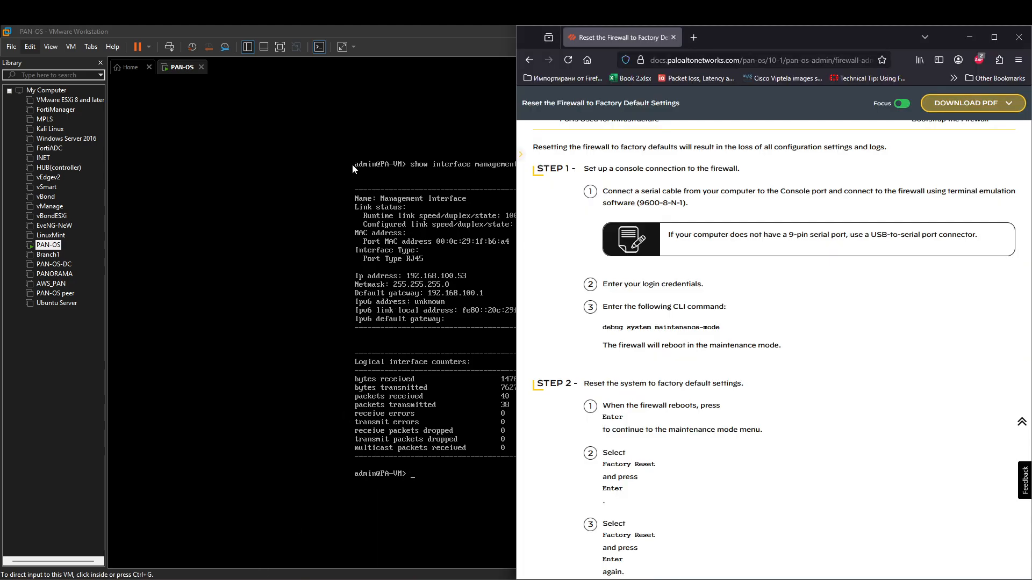
# Step: Browse to 192.168.100.53 in a new tab and accept the self-signed certificate risk
pyautogui.click(704, 37)
pyautogui.write('192.168.')
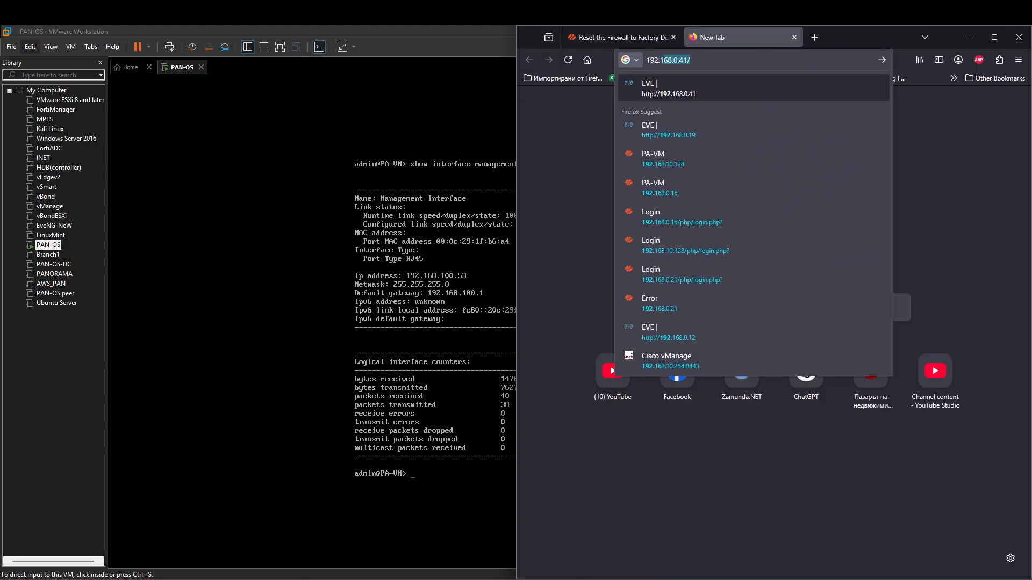
pyautogui.write('100.')
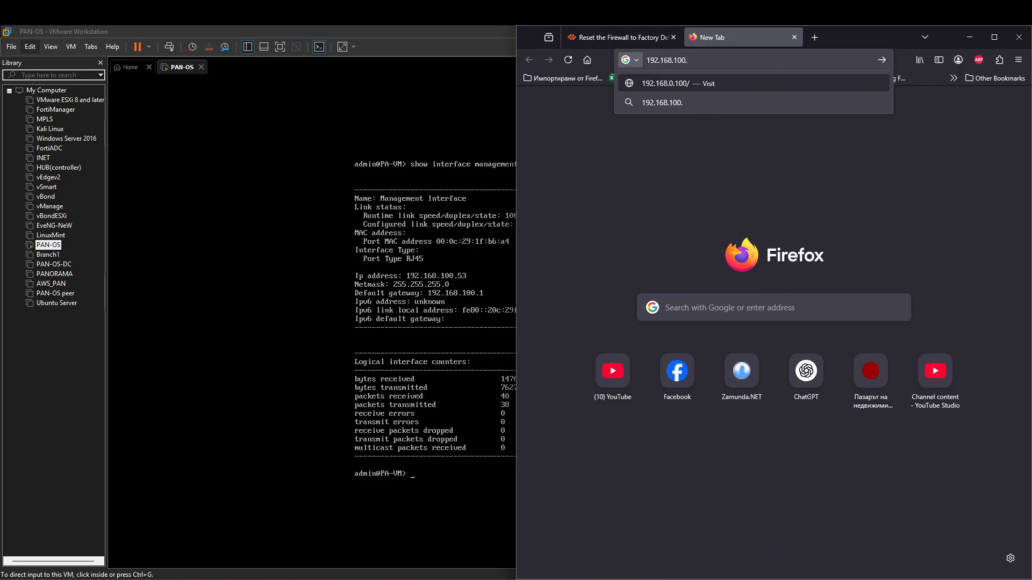
pyautogui.write('53')
pyautogui.press('Return')
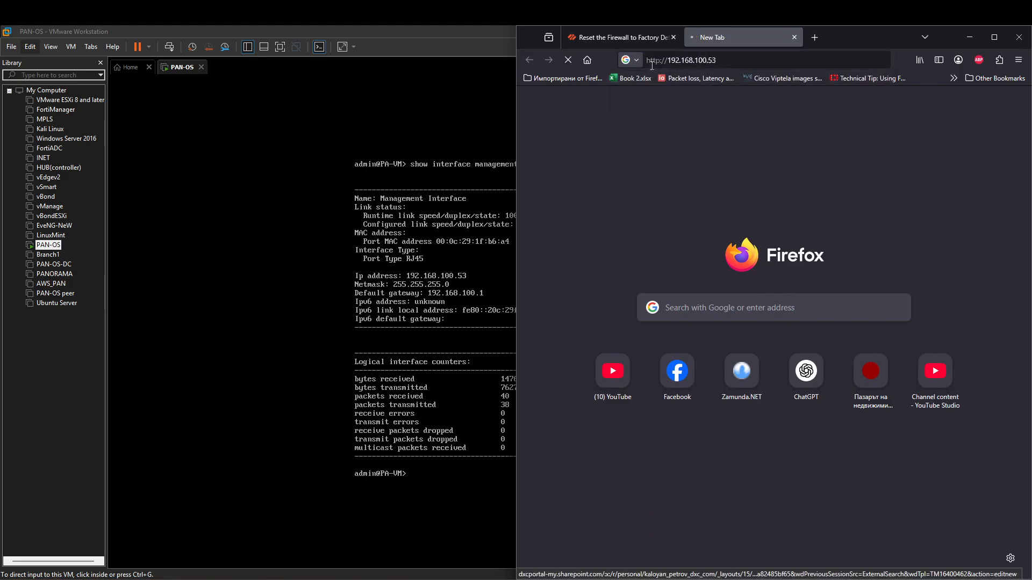
pyautogui.click(675, 64)
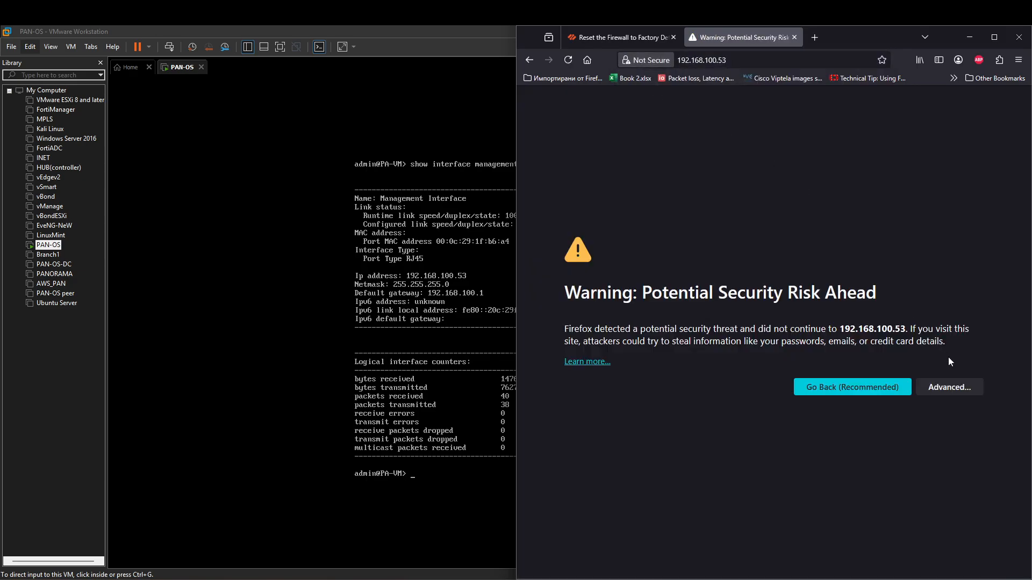
pyautogui.click(949, 379)
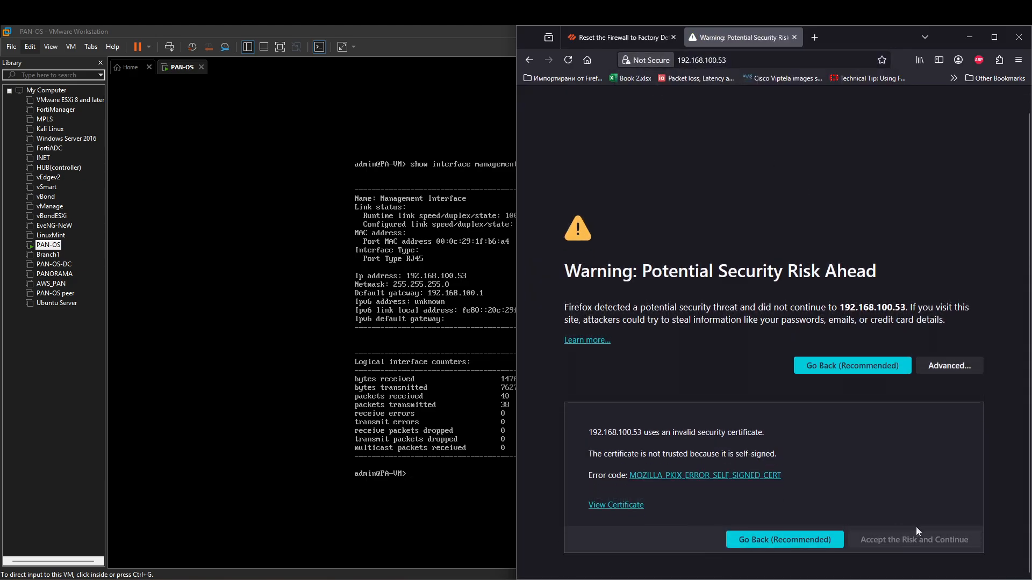
pyautogui.click(916, 554)
# Step: Log in as admin with the account password, dismiss the password, welcome and telemetry prompts, and maximize Firefox
pyautogui.write('admin')
pyautogui.press('Tab')
pyautogui.write('**************')
pyautogui.press('Return')
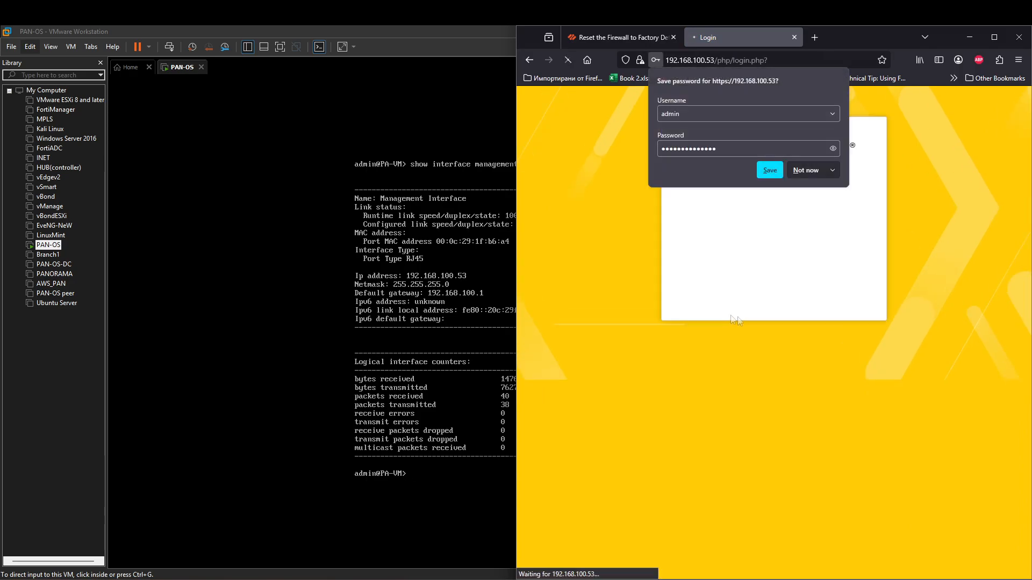
pyautogui.click(804, 170)
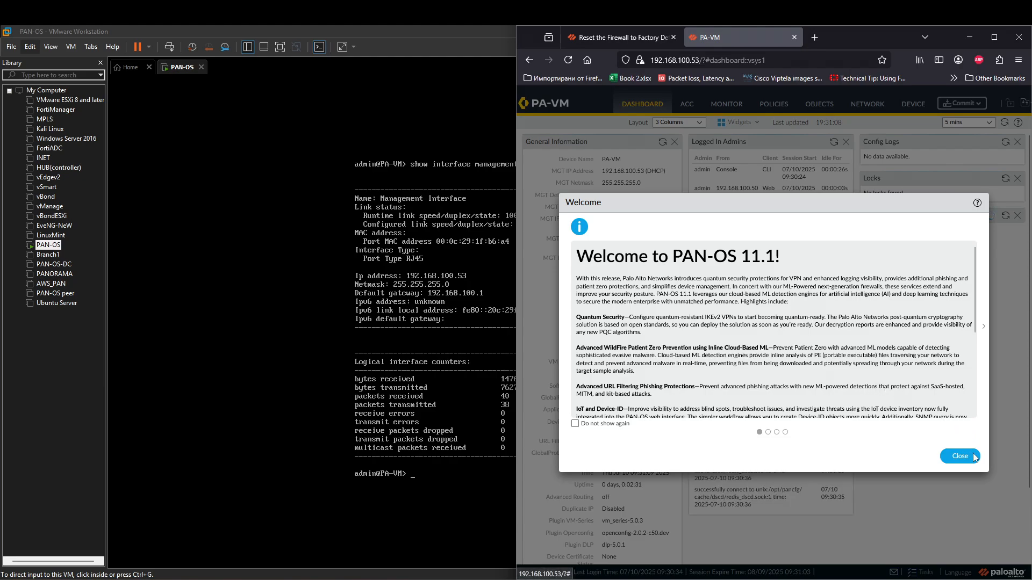
pyautogui.click(960, 455)
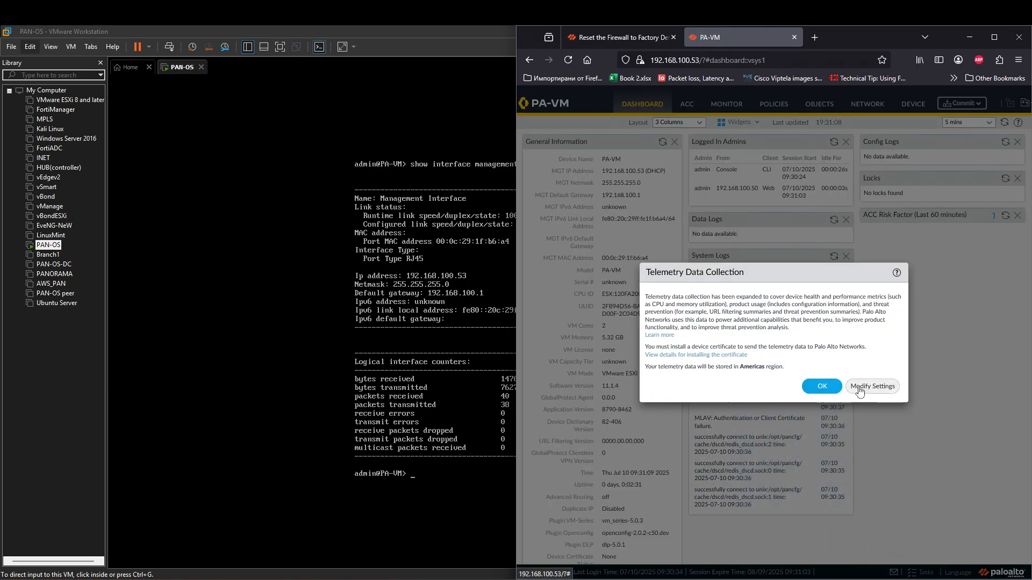
pyautogui.click(822, 386)
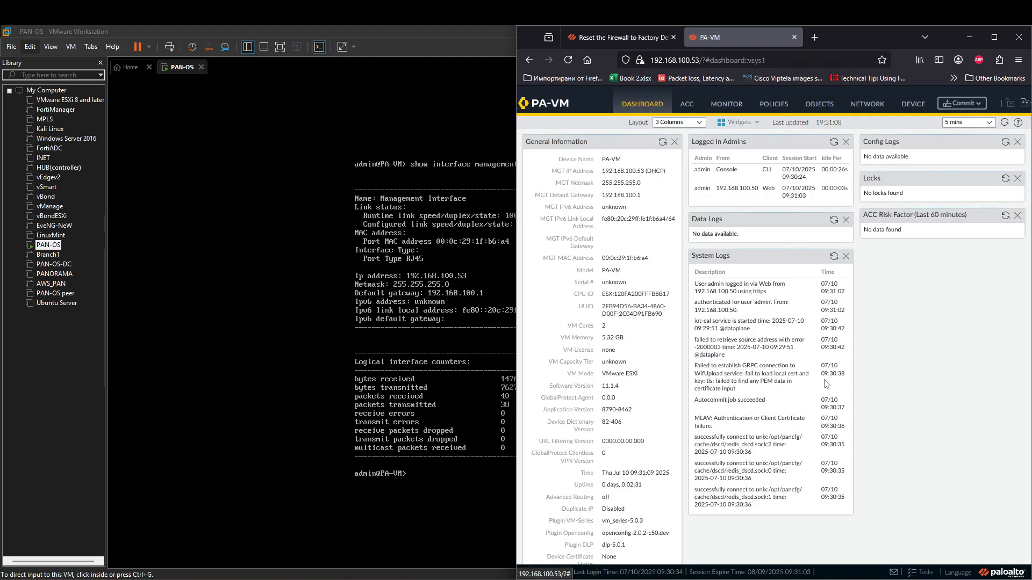
pyautogui.click(994, 37)
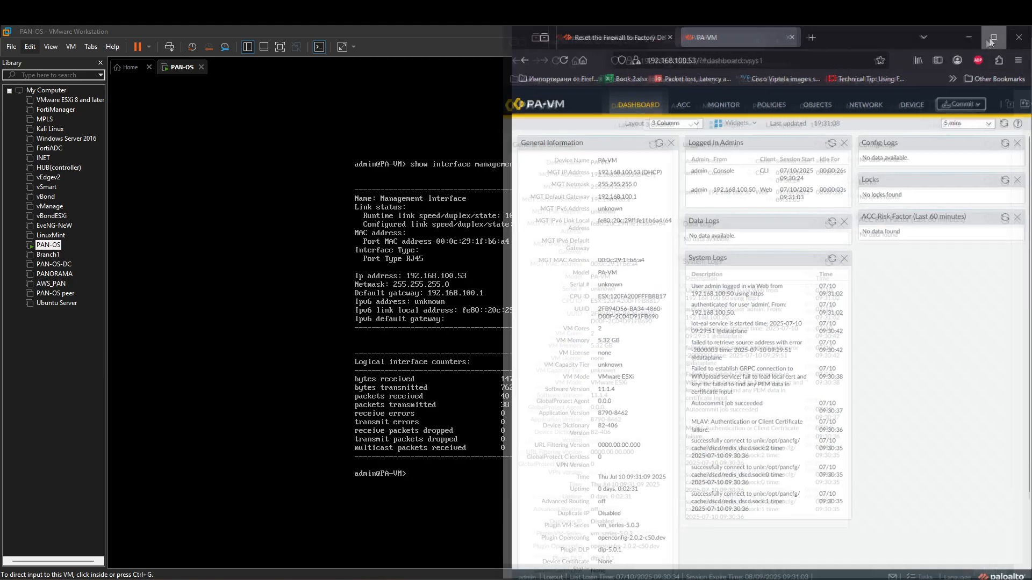
# Step: Inspect which virtual networks the PAN-OS VM's Network Adapter and Network Adapter 2 use, closing settings unchanged
pyautogui.click(364, 104)
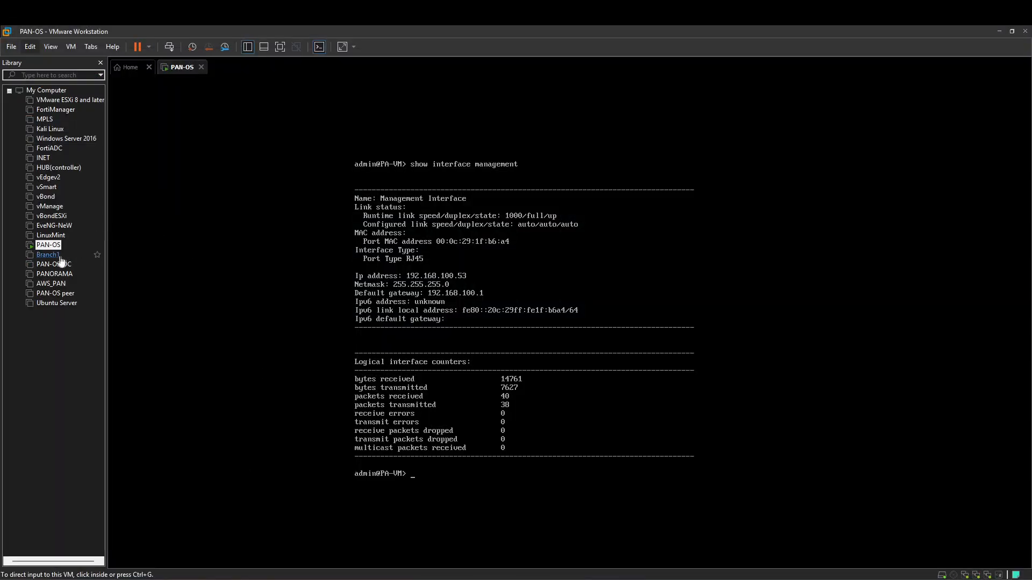
pyautogui.rightClick(51, 245)
pyautogui.click(86, 454)
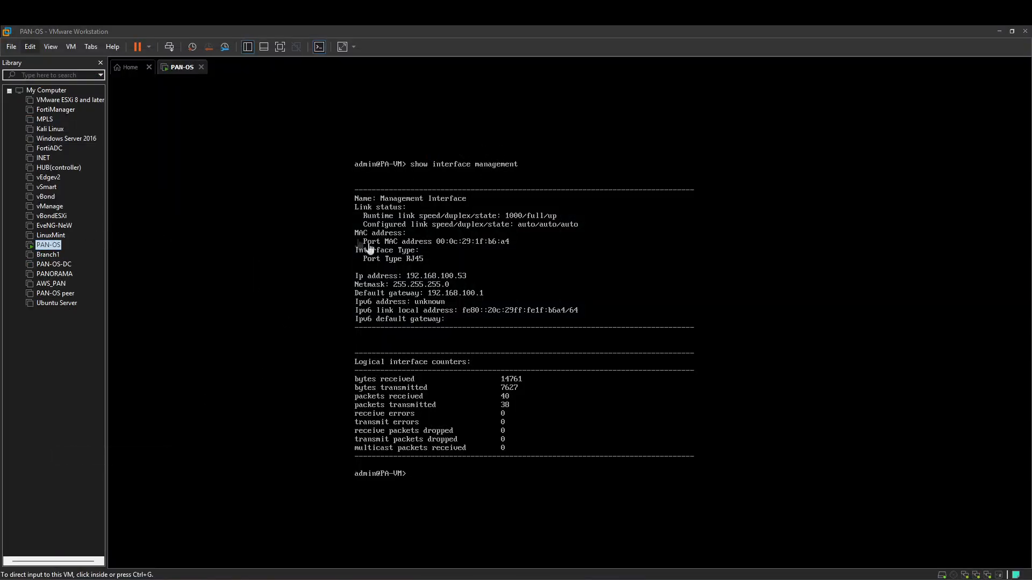
pyautogui.click(437, 196)
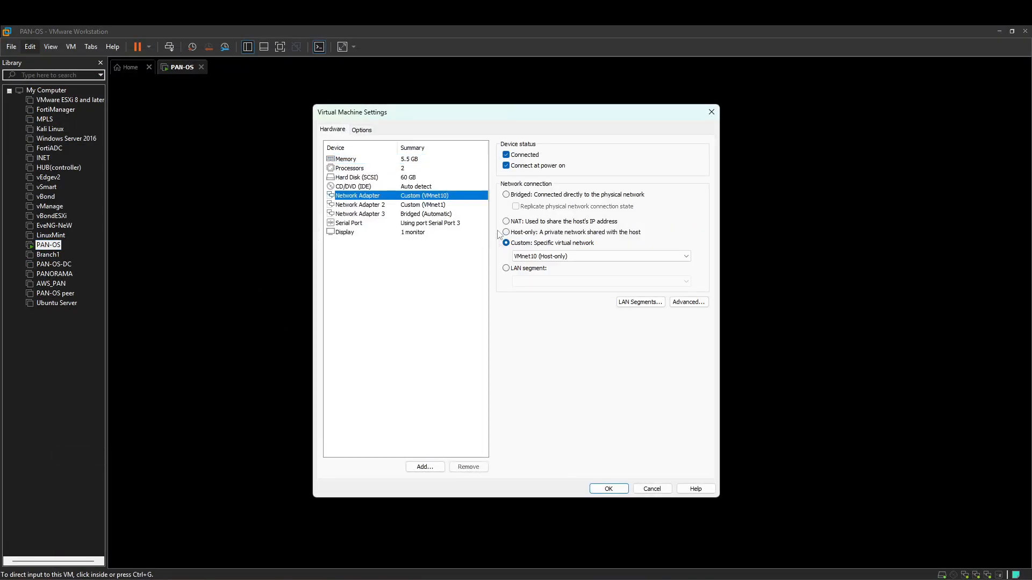
pyautogui.click(432, 204)
pyautogui.click(440, 197)
pyautogui.click(440, 204)
pyautogui.click(455, 197)
pyautogui.click(710, 113)
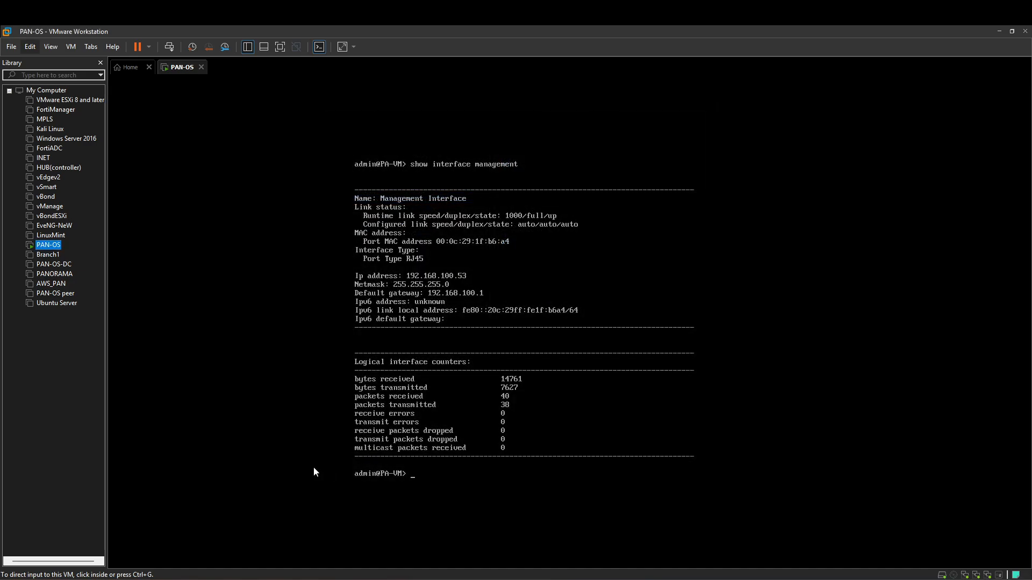
# Step: Pencil 1, 2 and Mgmt beside the firewall's Protected, Internet and MGMT links on the diagram
pyautogui.hotkey('alt', 'Tab')
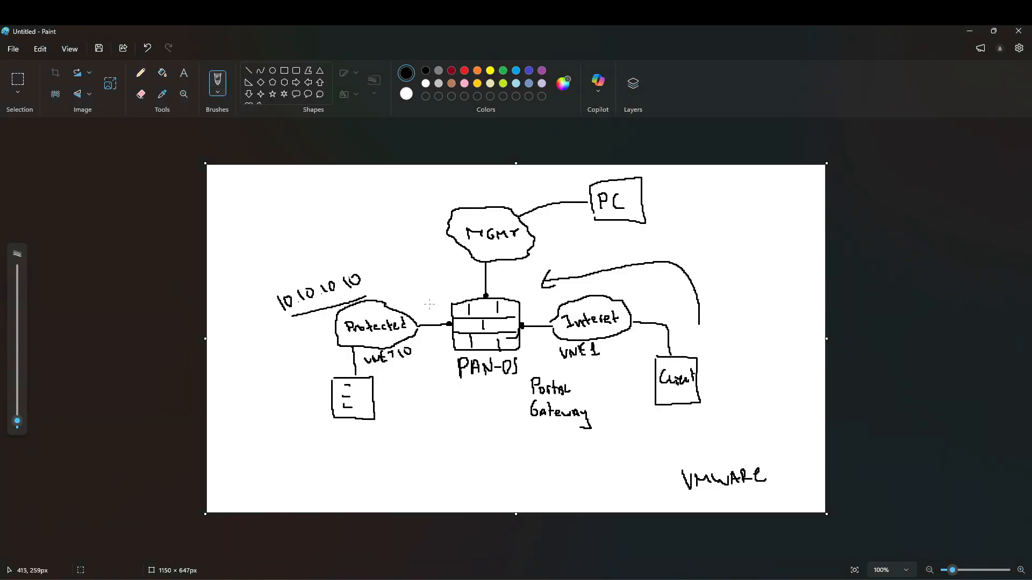
pyautogui.moveTo(429, 312); pyautogui.dragTo(433, 317)
pyautogui.moveTo(528, 310); pyautogui.dragTo(537, 317)
pyautogui.moveTo(490, 280)
pyautogui.mouseDown()
pyautogui.moveTo(498, 290)
pyautogui.moveTo(521, 280)
pyautogui.mouseUp()
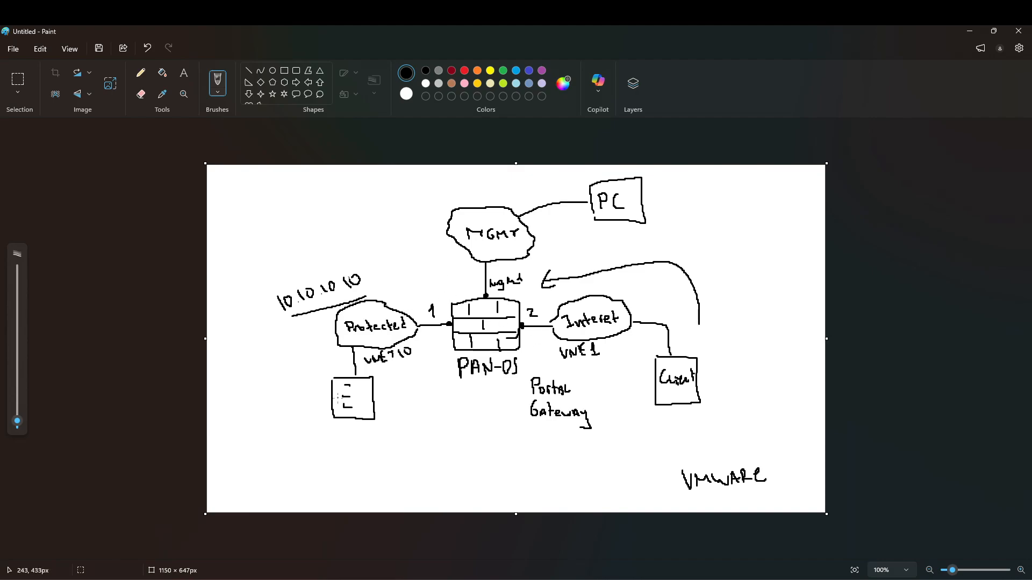
pyautogui.click(209, 576)
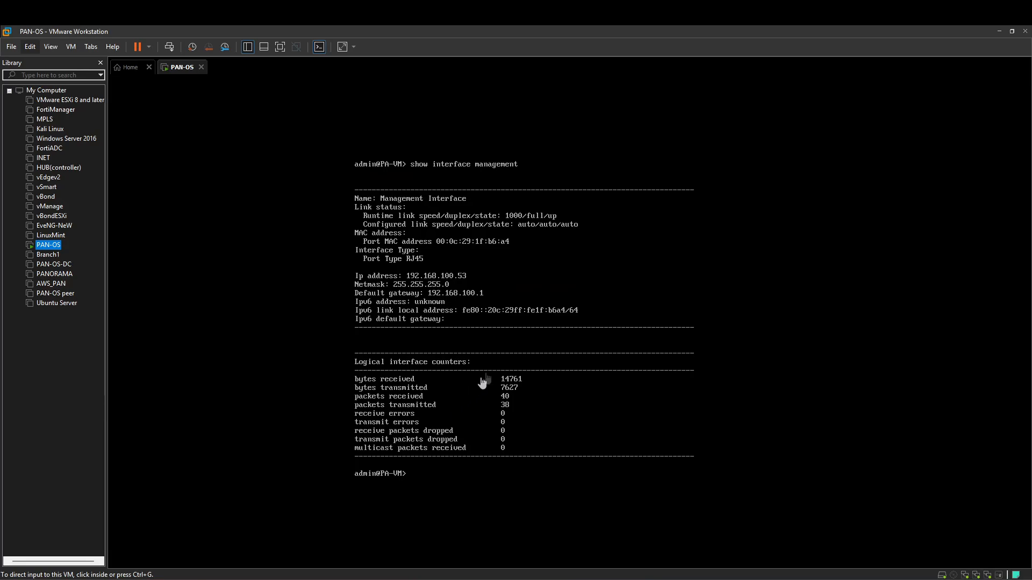
# Step: Make ethernet1/1 a Layer3 interface on the default virtual router in a new Protected zone
pyautogui.click(996, 28)
pyautogui.click(236, 576)
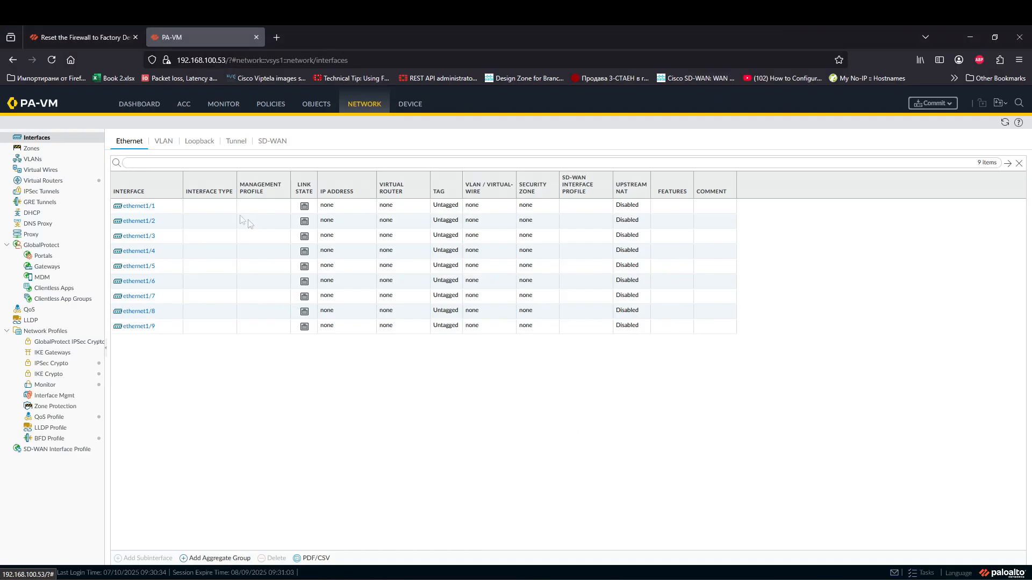
pyautogui.click(166, 207)
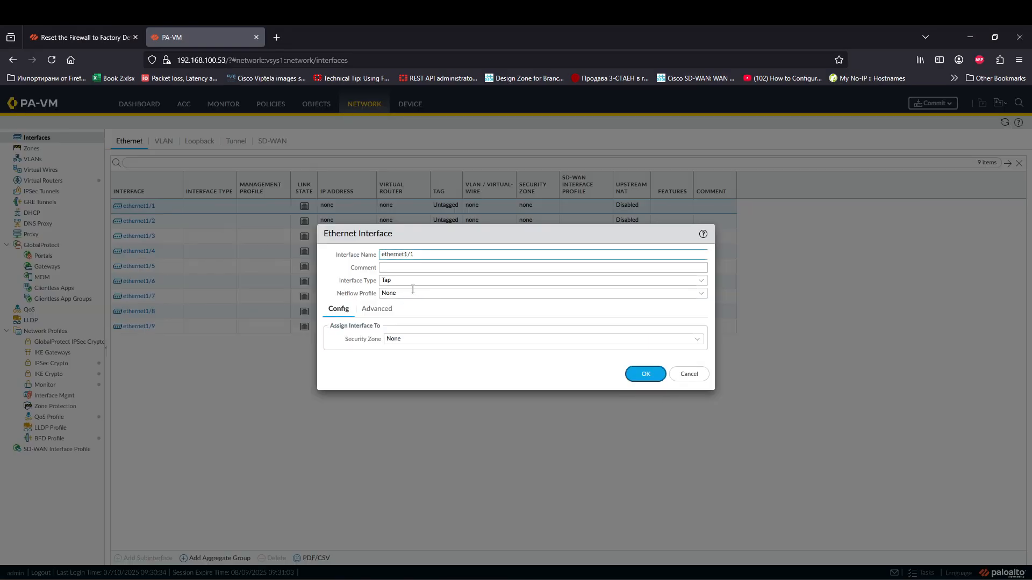
pyautogui.click(665, 281)
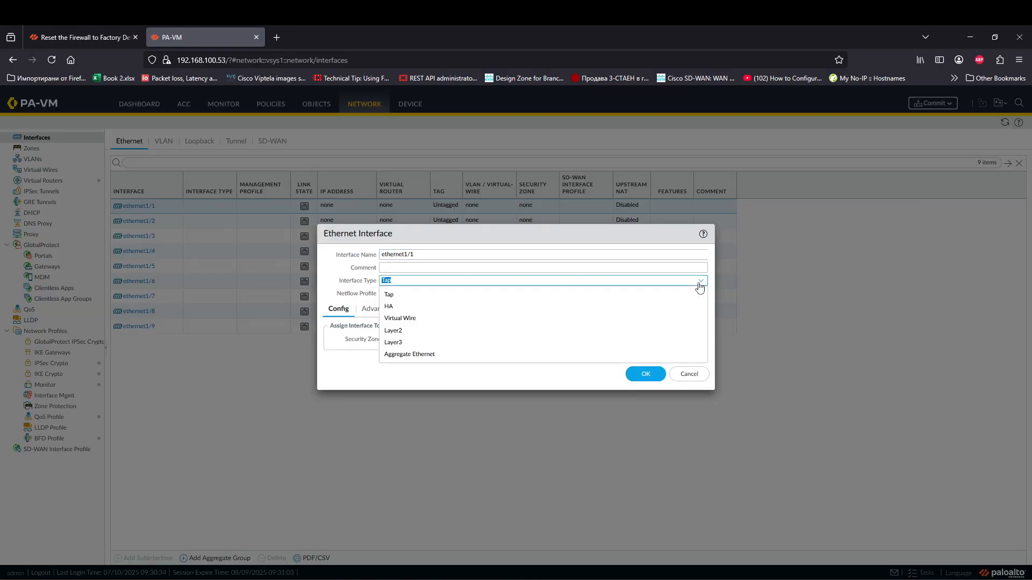
pyautogui.click(410, 343)
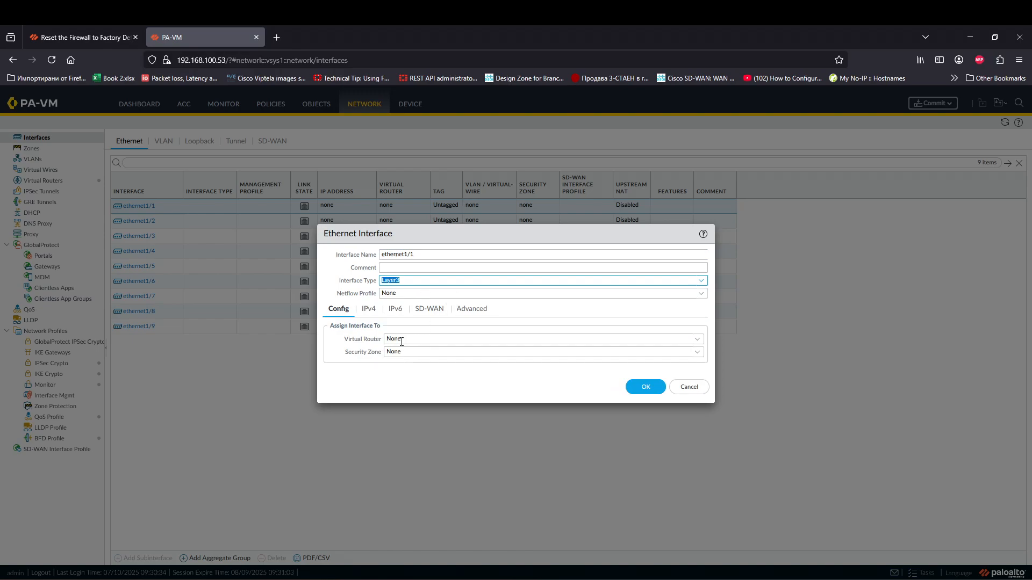
pyautogui.click(404, 339)
pyautogui.click(697, 338)
pyautogui.click(430, 363)
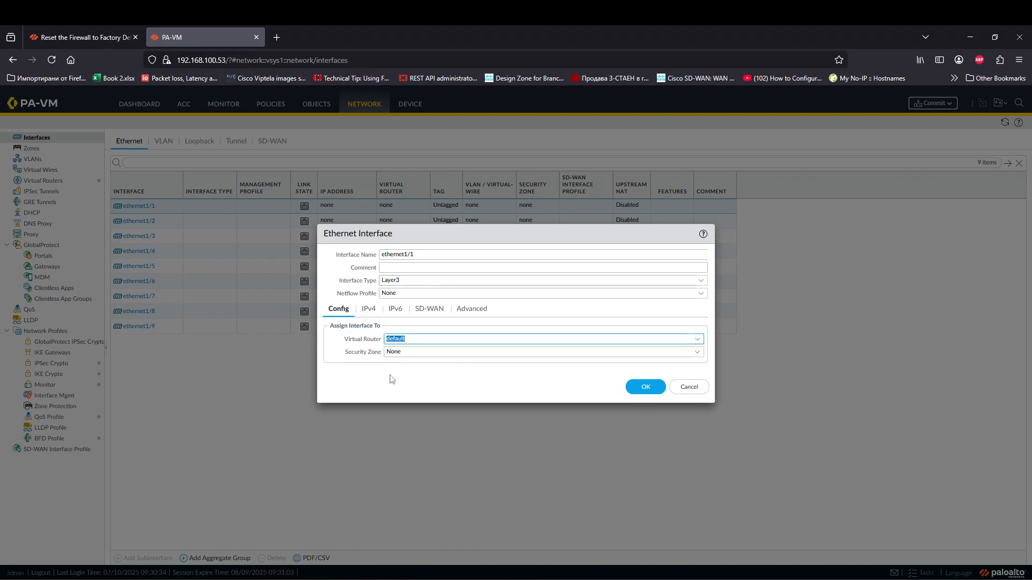
pyautogui.click(698, 354)
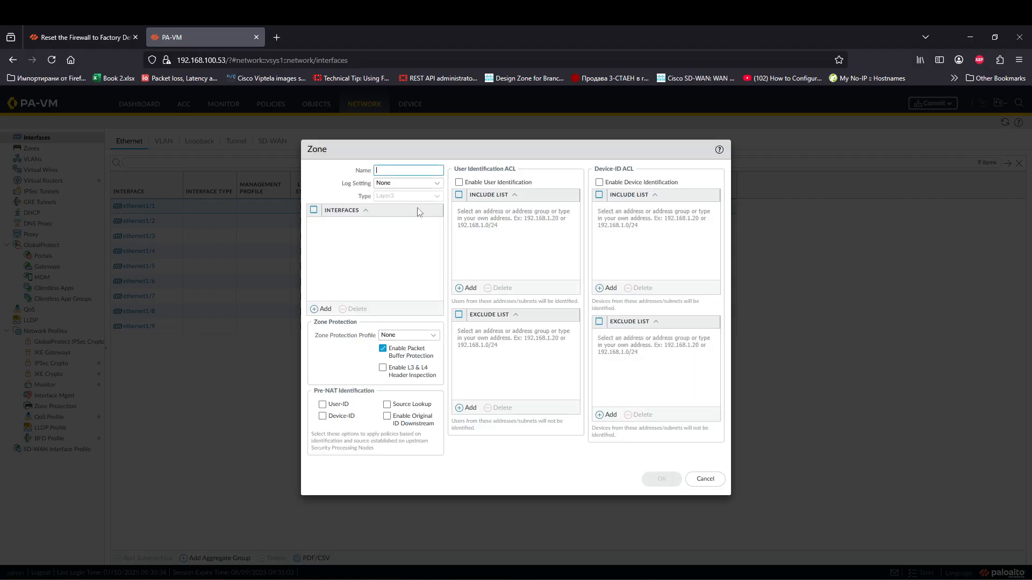
pyautogui.write('Protected')
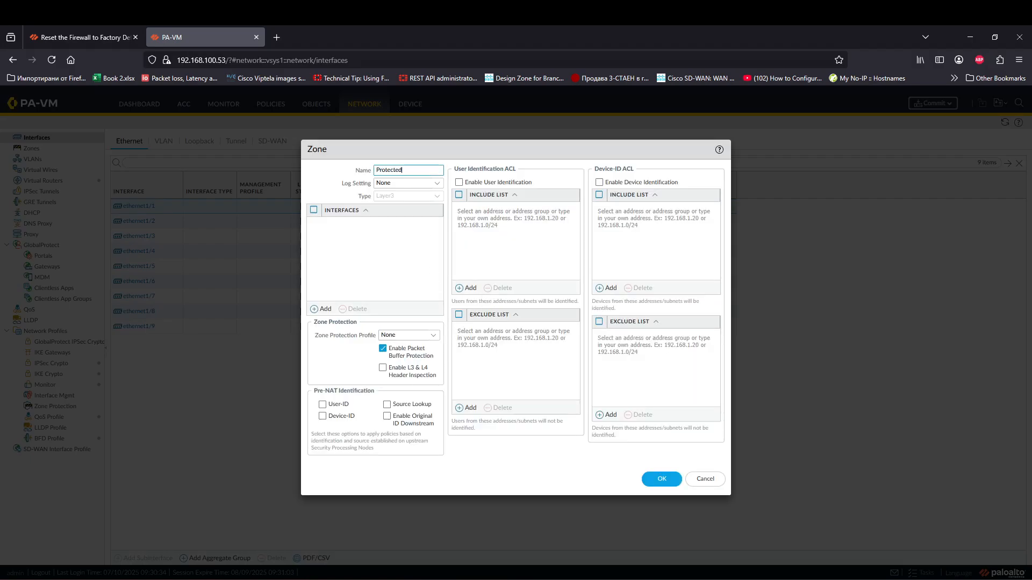
pyautogui.click(660, 480)
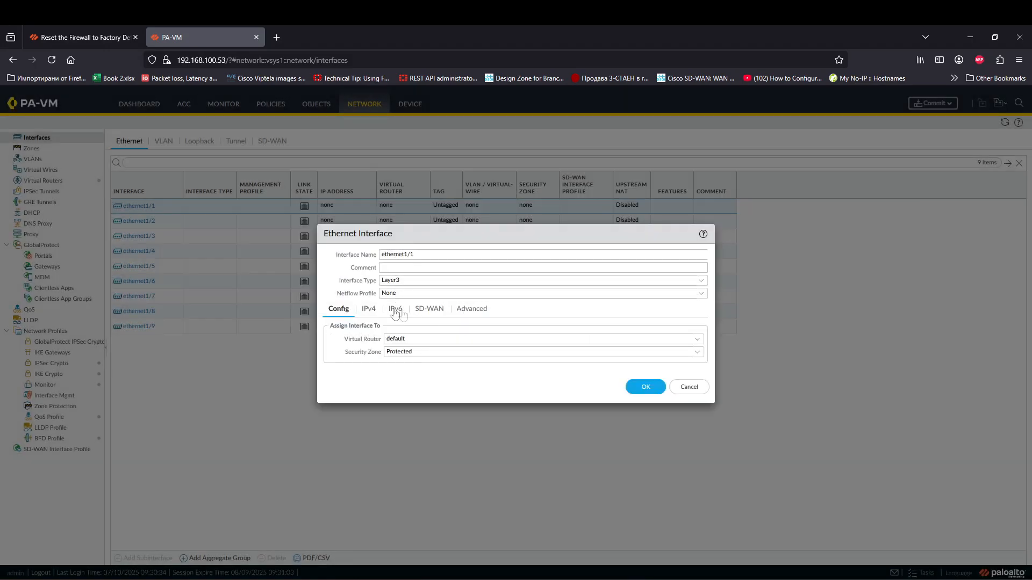
# Step: Give ethernet1/1 the IPv4 address 10.10.10.254/24
pyautogui.click(372, 308)
pyautogui.click(336, 424)
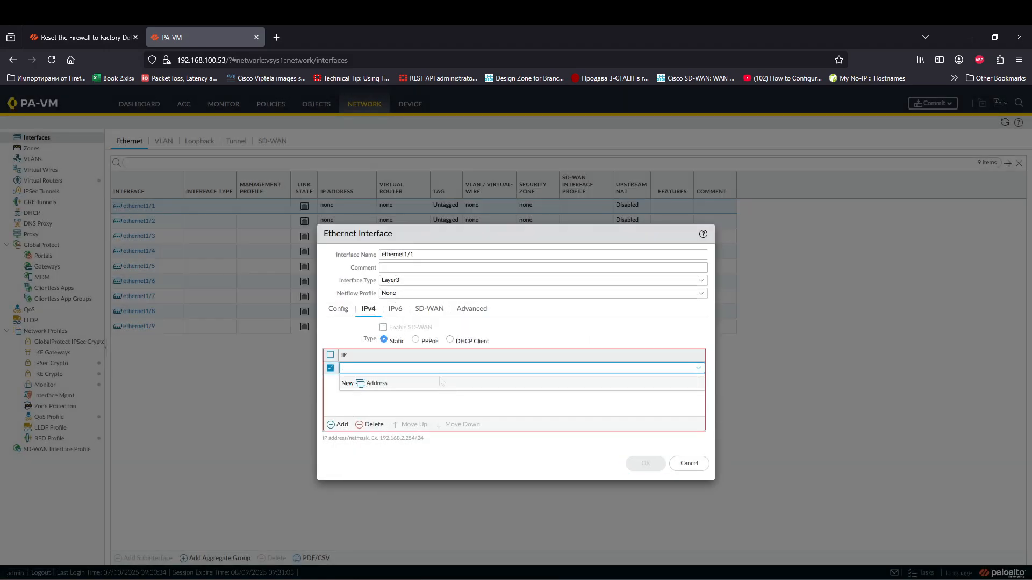
pyautogui.write('10.10.10.254/24')
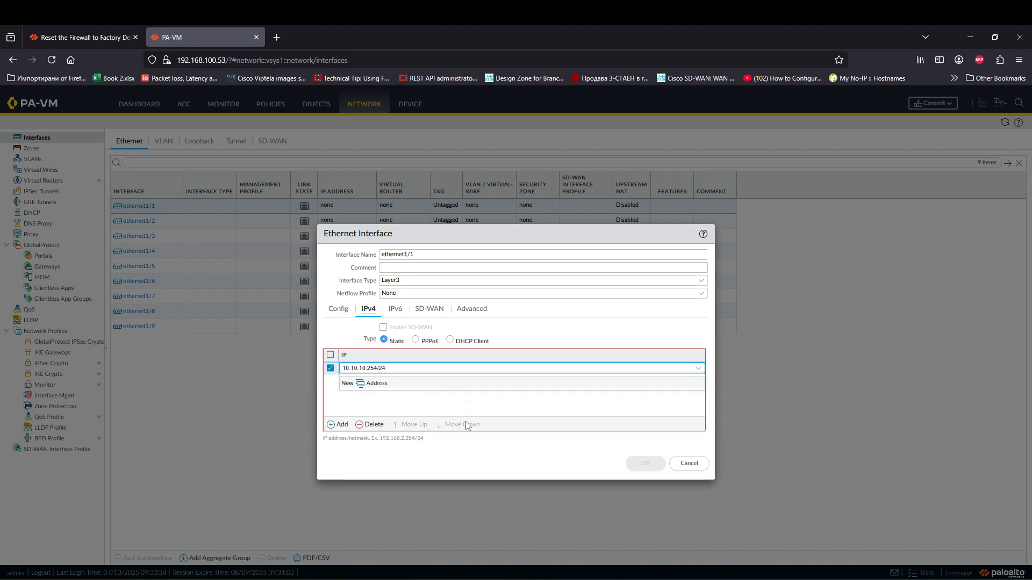
pyautogui.click(467, 424)
# Step: Create a Ping-only management profile named 'ping' for ethernet1/1 and save the interface
pyautogui.click(472, 309)
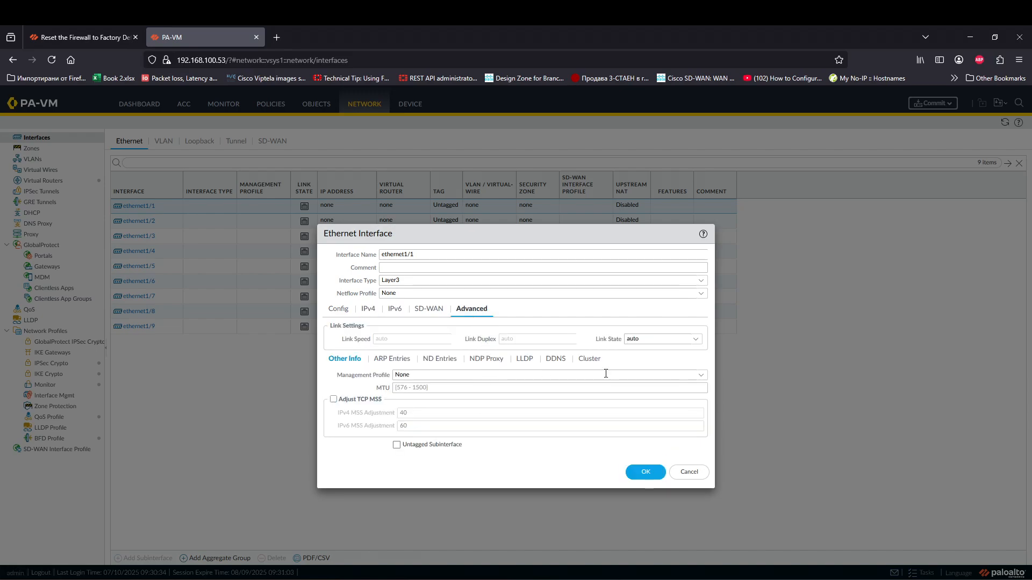
pyautogui.click(701, 380)
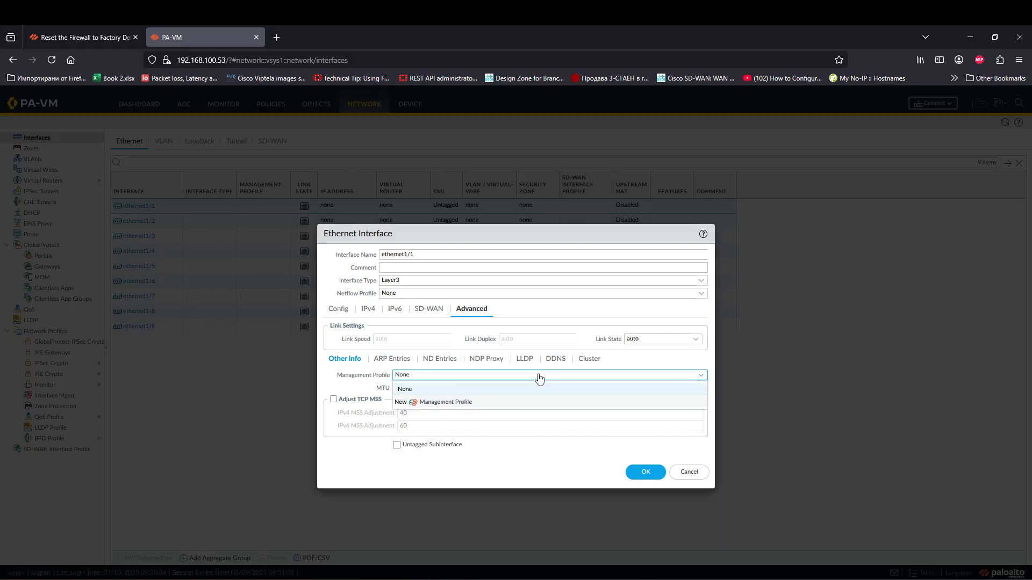
pyautogui.click(446, 402)
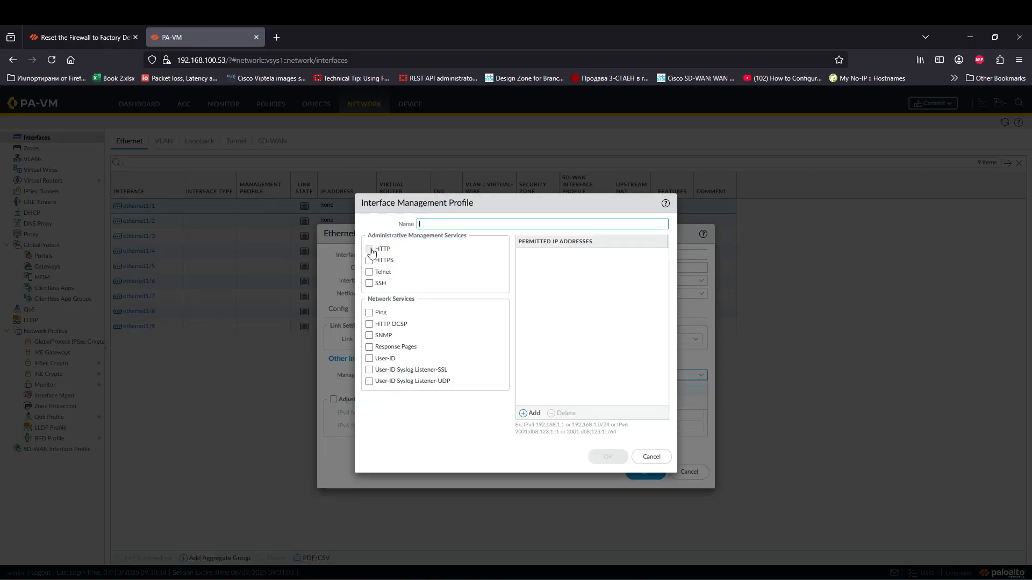
pyautogui.click(369, 313)
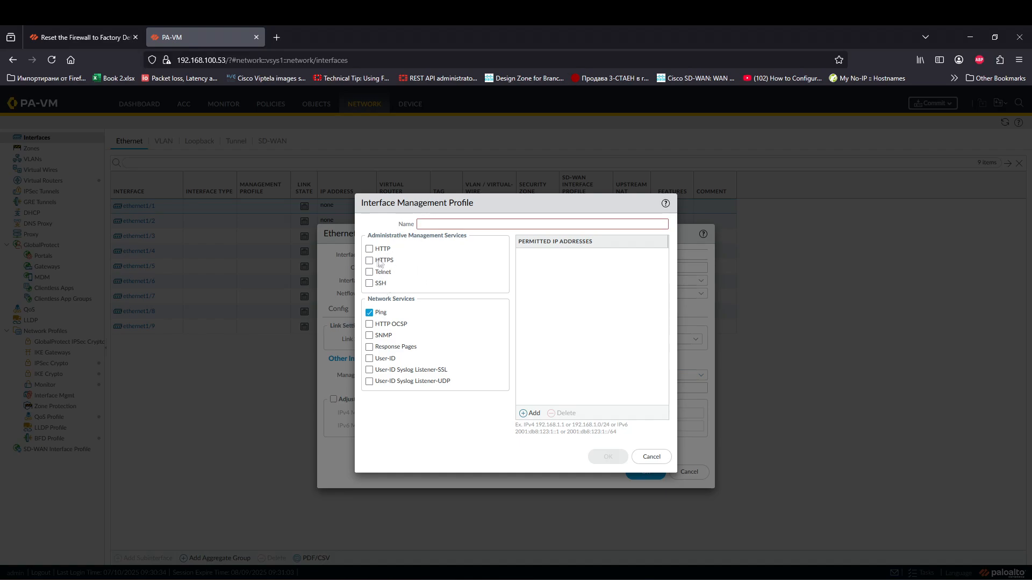
pyautogui.click(469, 225)
pyautogui.write('ping')
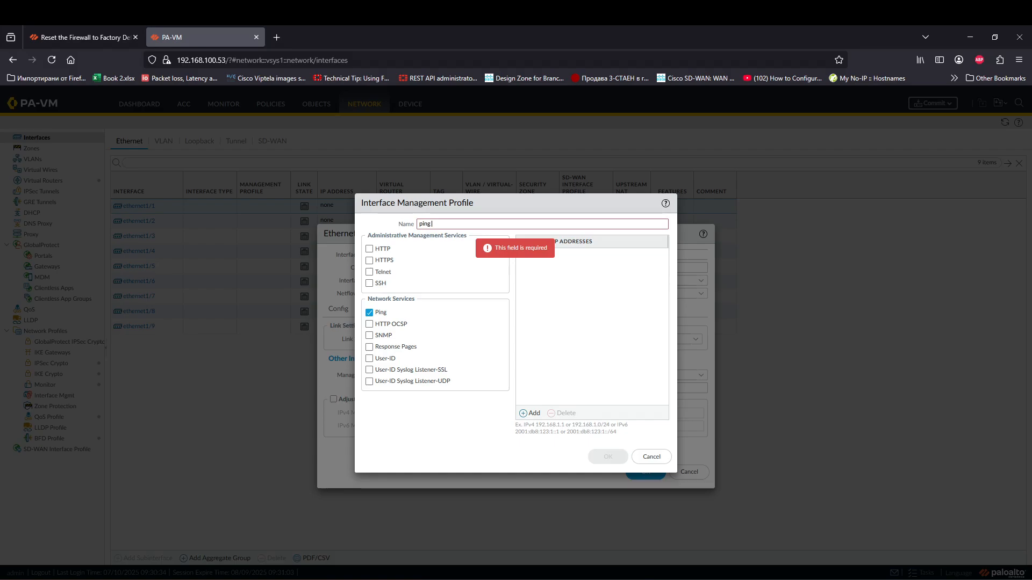
pyautogui.click(606, 456)
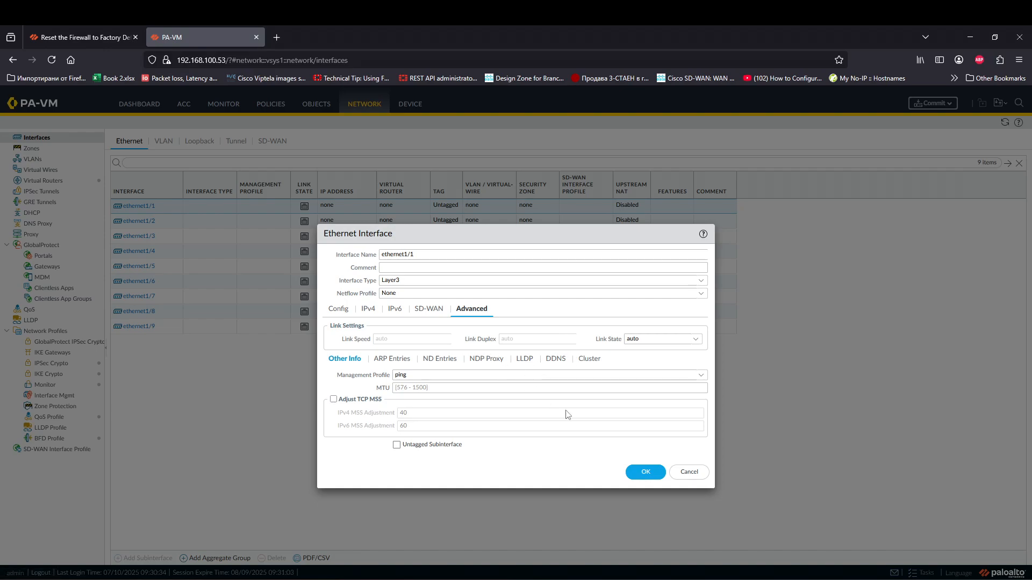
pyautogui.click(646, 471)
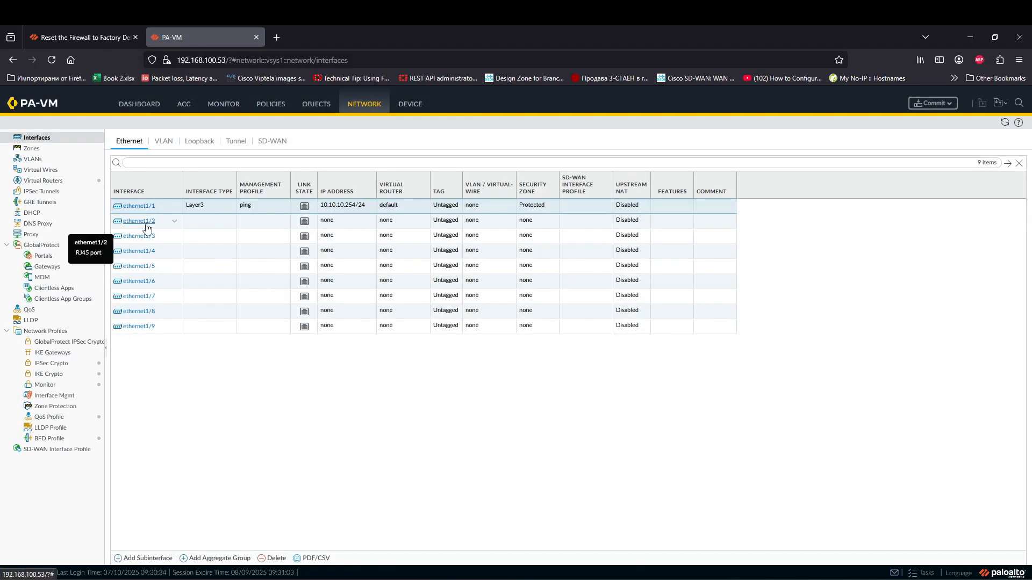
# Step: Set ethernet1/2 to Layer3 on the default virtual router in a new INET zone
pyautogui.click(147, 222)
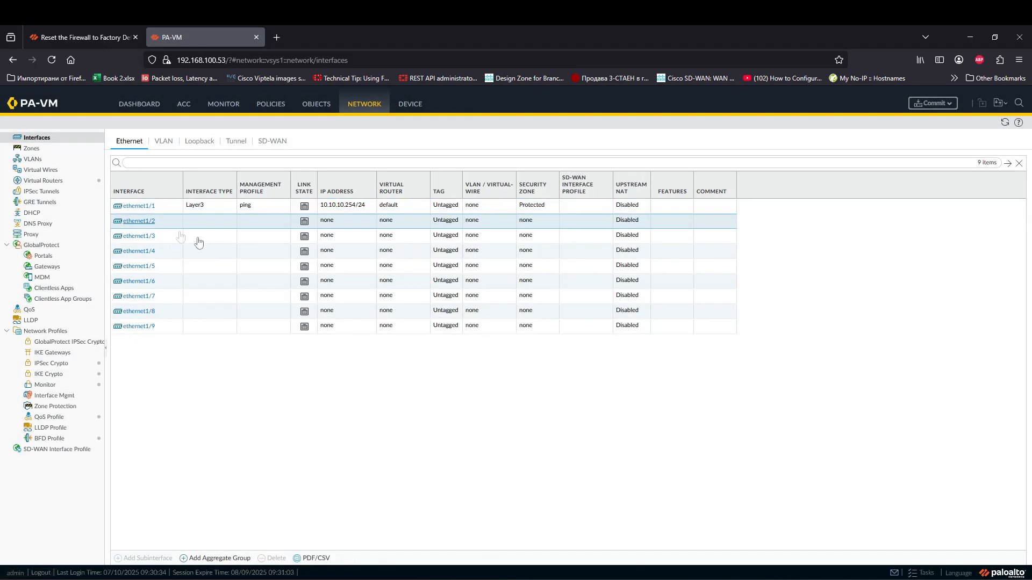
pyautogui.click(149, 222)
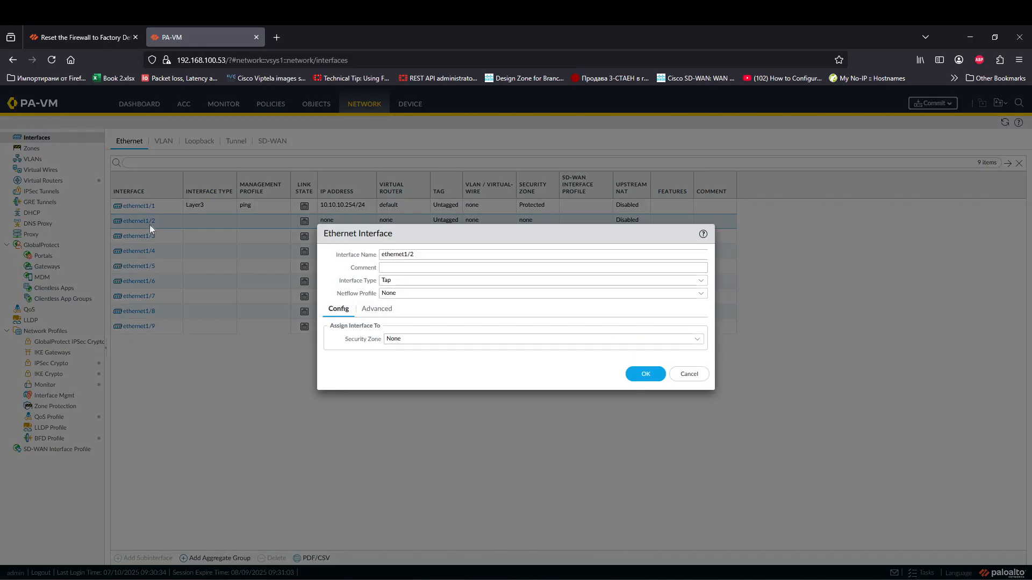
pyautogui.click(680, 280)
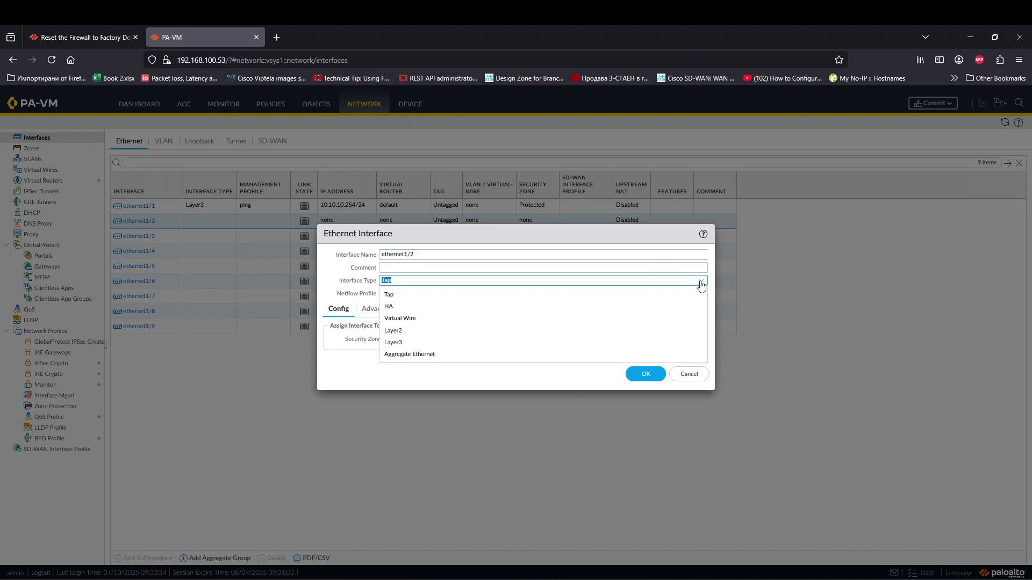
pyautogui.click(411, 335)
pyautogui.click(672, 280)
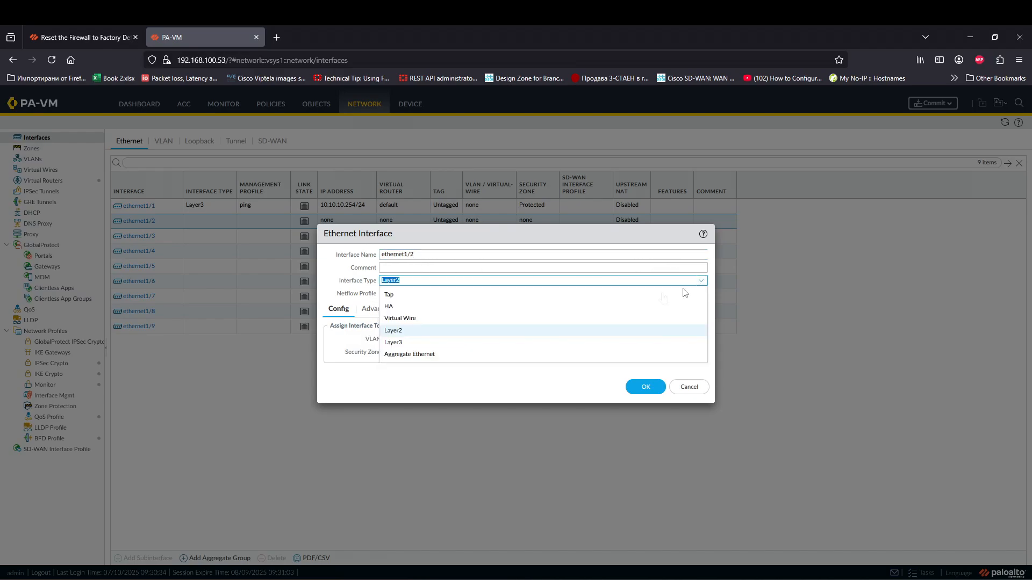
pyautogui.click(398, 344)
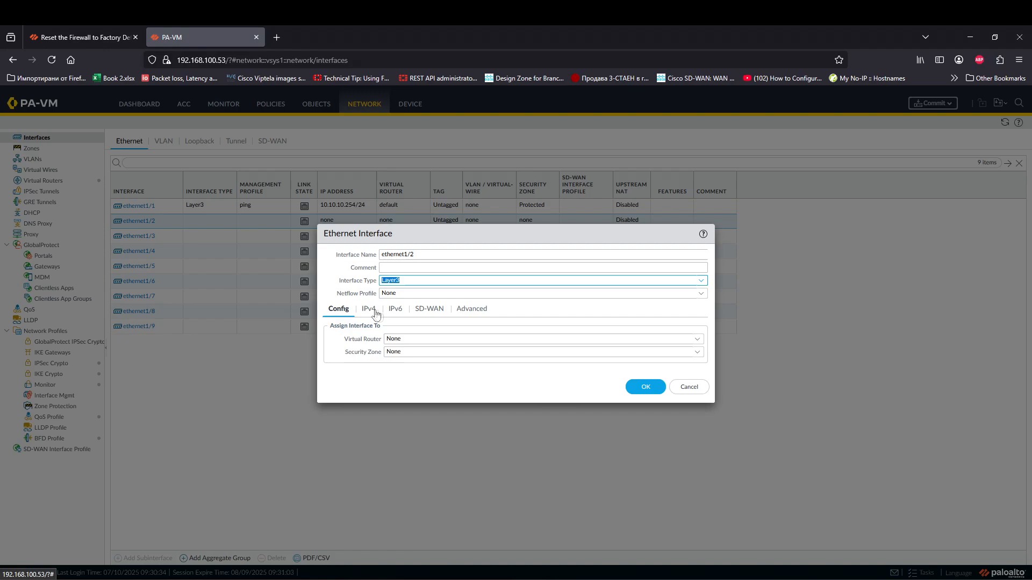
pyautogui.click(692, 339)
pyautogui.click(548, 365)
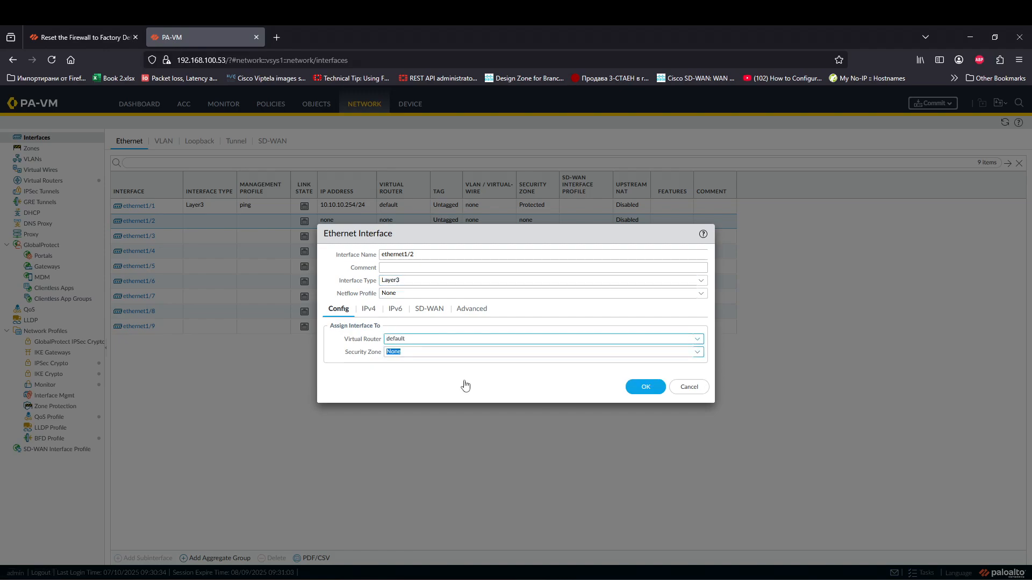
pyautogui.click(618, 353)
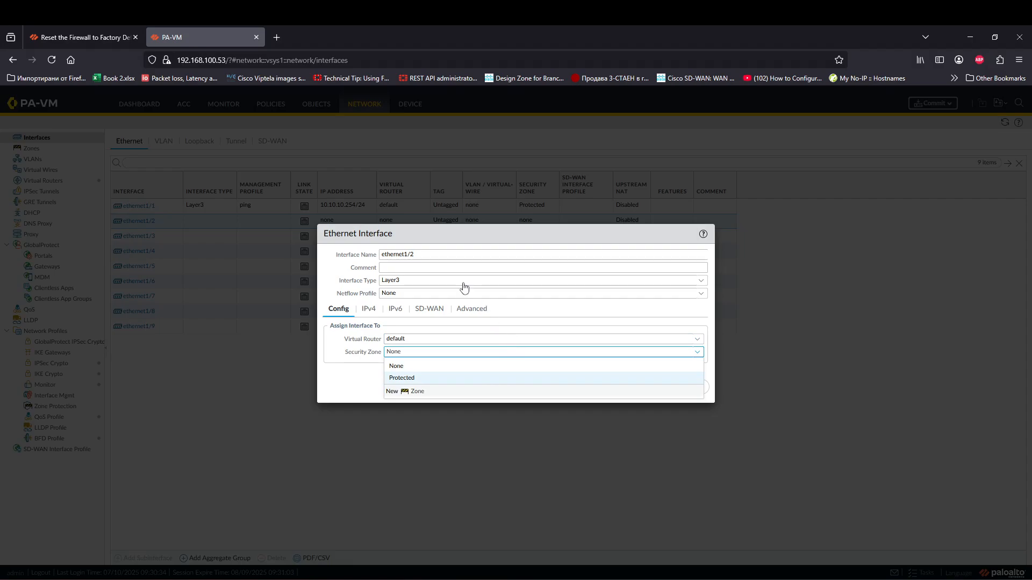
pyautogui.write('INET')
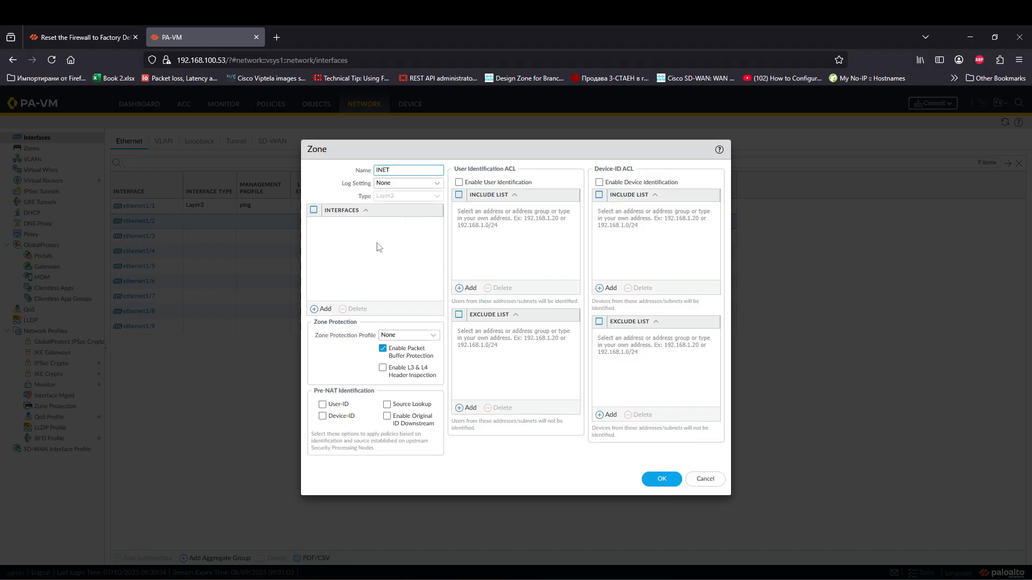
pyautogui.click(378, 246)
pyautogui.click(662, 479)
# Step: Assign ethernet1/2 the ping management profile and address 1.1.1.1/24, then save it
pyautogui.click(471, 310)
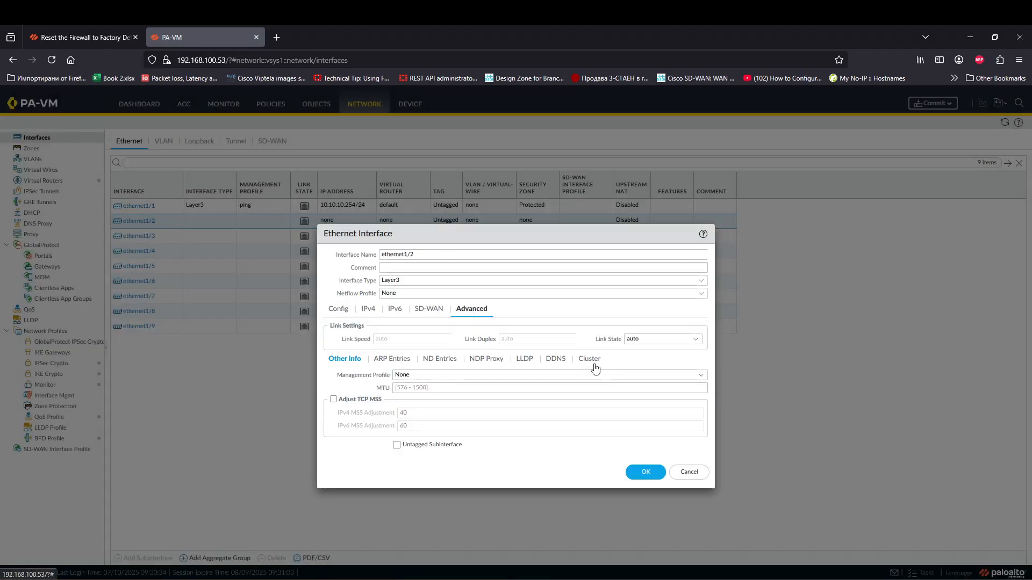
pyautogui.click(701, 375)
pyautogui.click(432, 398)
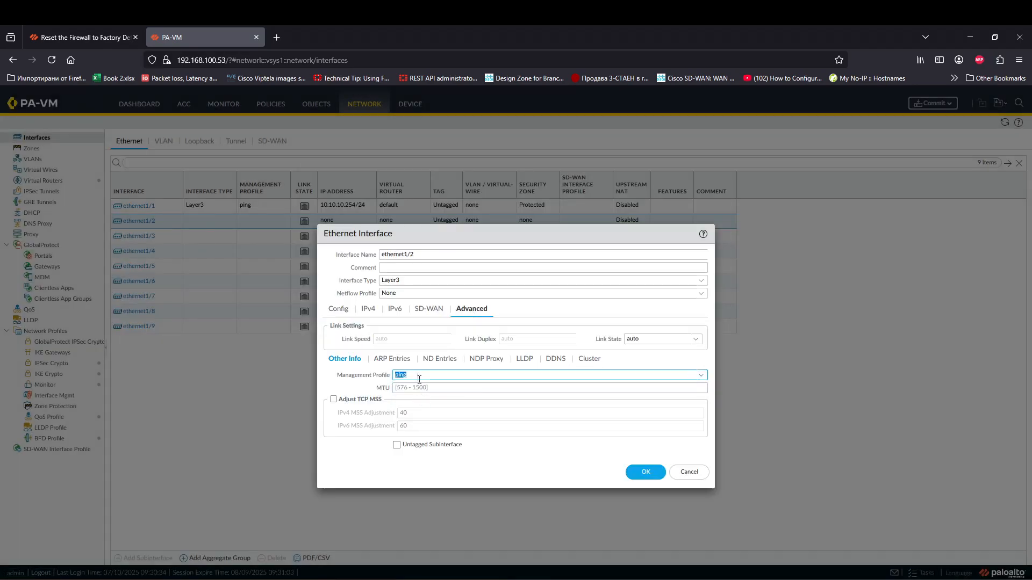
pyautogui.click(368, 309)
pyautogui.click(338, 425)
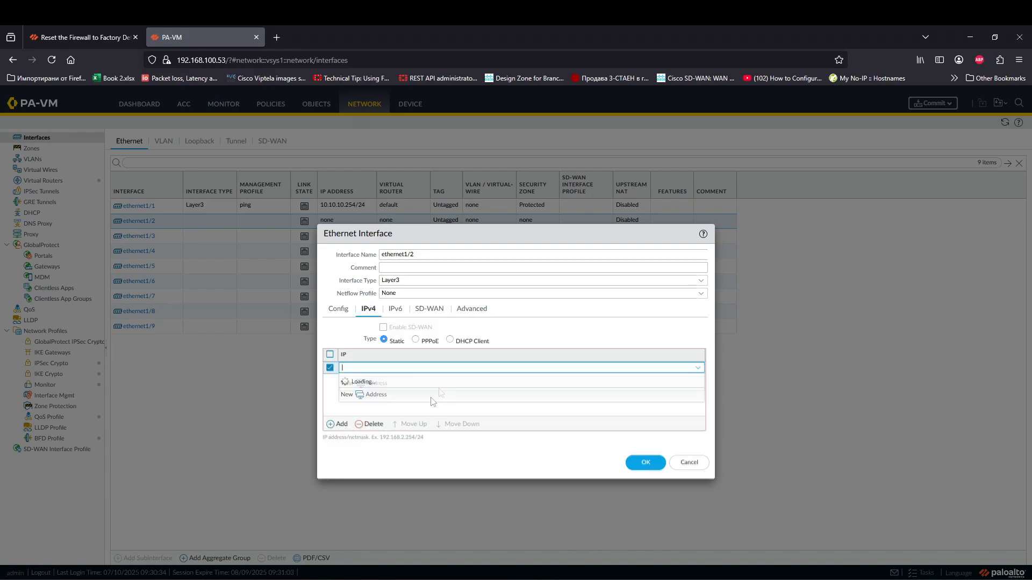
pyautogui.write('1.1.1.1/24')
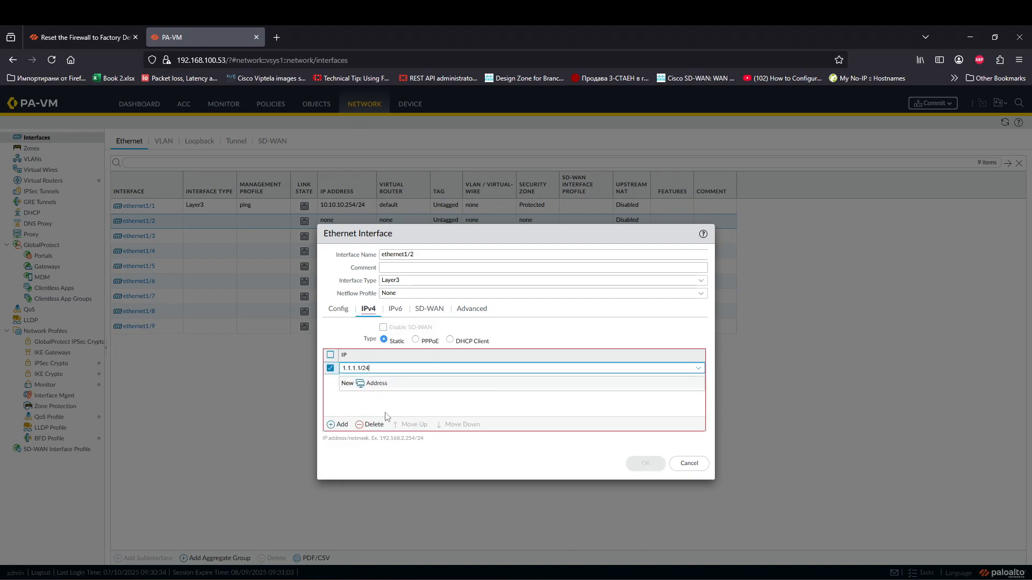
pyautogui.click(387, 415)
pyautogui.click(645, 462)
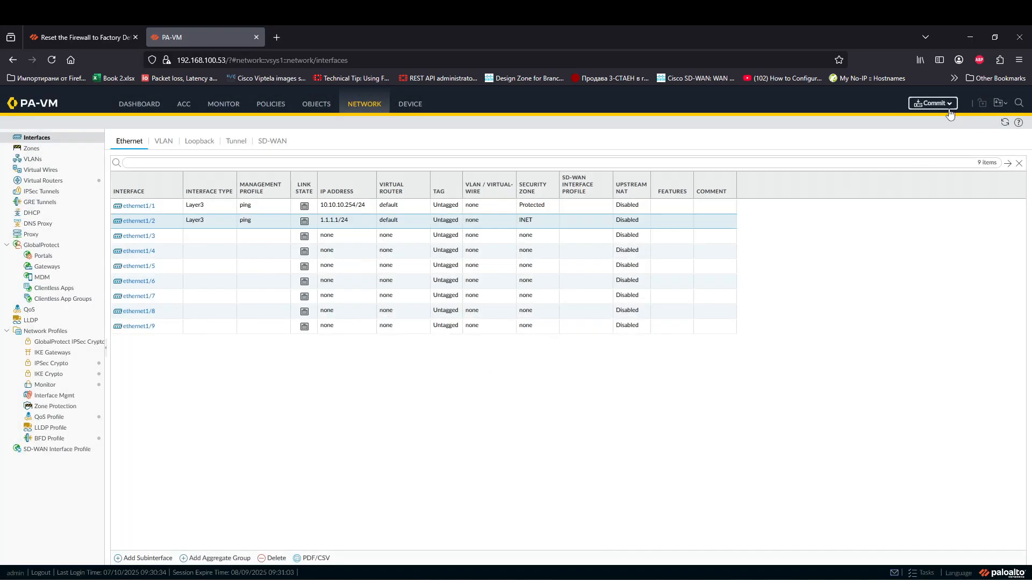
pyautogui.click(932, 104)
# Step: Commit the configuration and start a continuous ping to 1.1.1.1 (ping 1.1.1.1 -t)
pyautogui.click(610, 464)
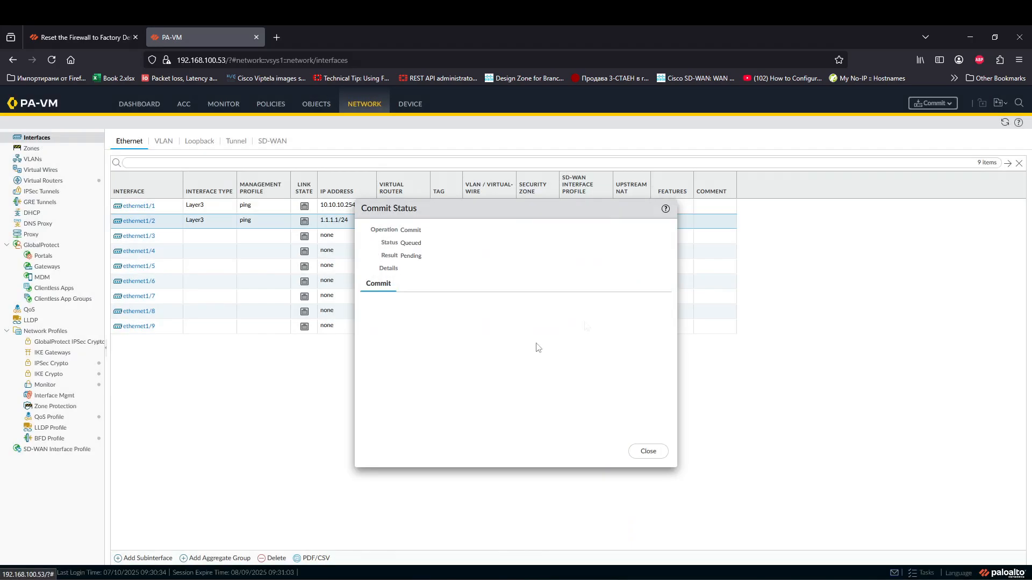
pyautogui.hotkey('alt', 'Tab')
pyautogui.moveTo(327, 75); pyautogui.dragTo(703, 111)
pyautogui.write('ping 1.1.')
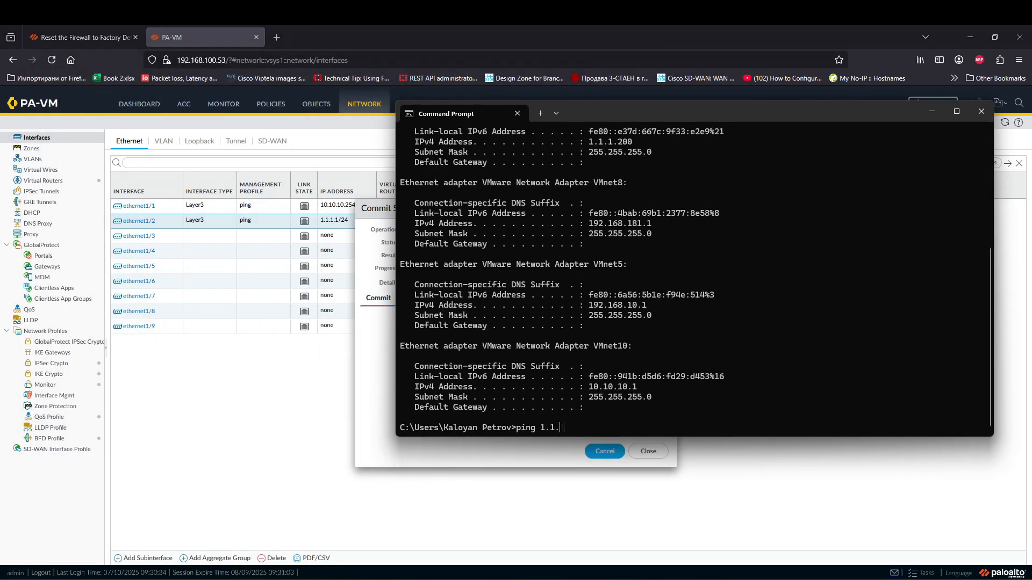
pyautogui.write('1.1')
pyautogui.press('Return')
pyautogui.hotkey('ctrl', 'c')
pyautogui.press('Up')
pyautogui.write('-t')
pyautogui.press('Return')
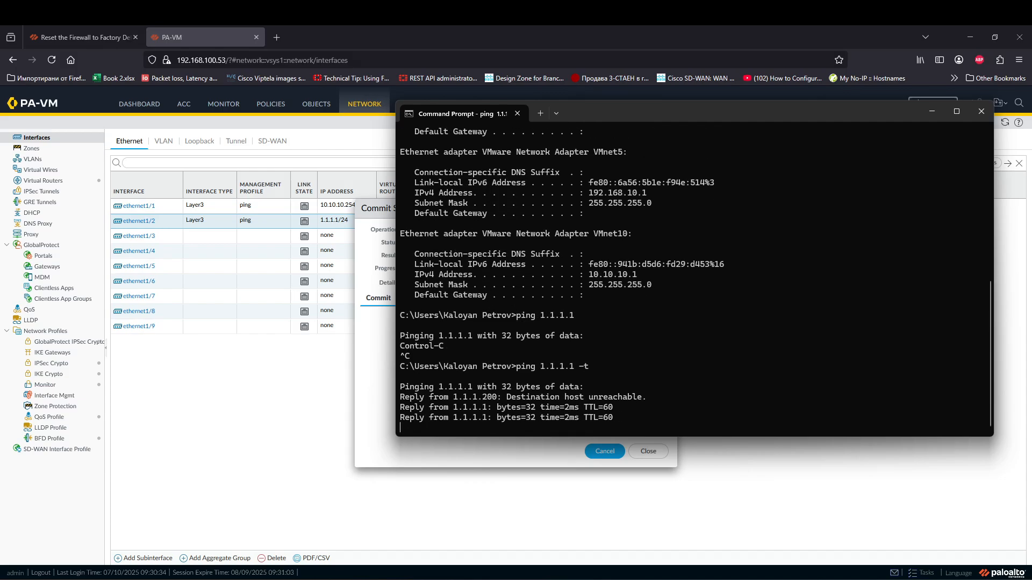
# Step: Confirm 1.1.1.1 replies after the commit, then start pinging 10.10.10.254
pyautogui.click(373, 203)
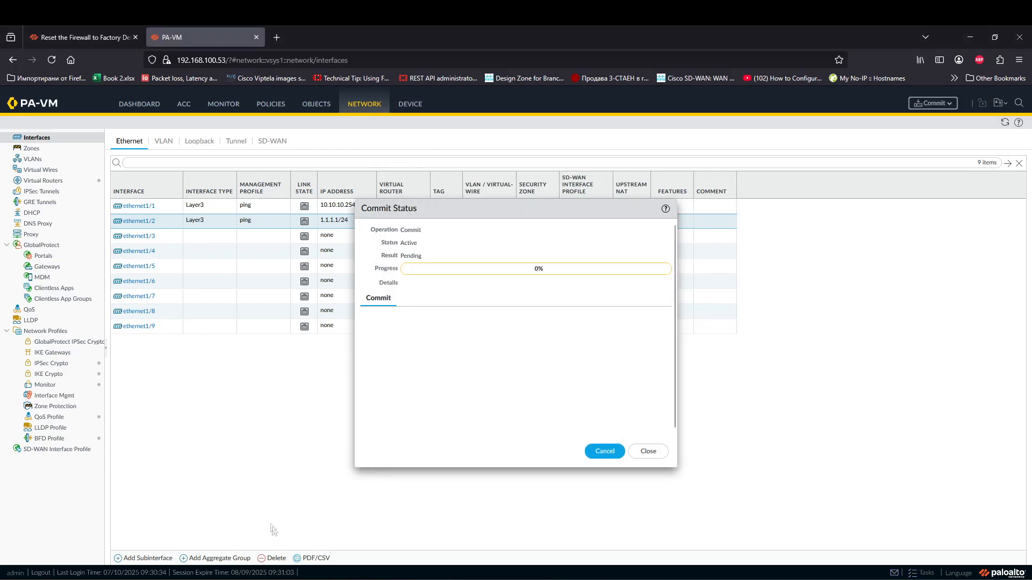
pyautogui.hotkey('alt', 'Tab')
pyautogui.hotkey('ctrl', 'c')
pyautogui.press('Up')
pyautogui.press('Return')
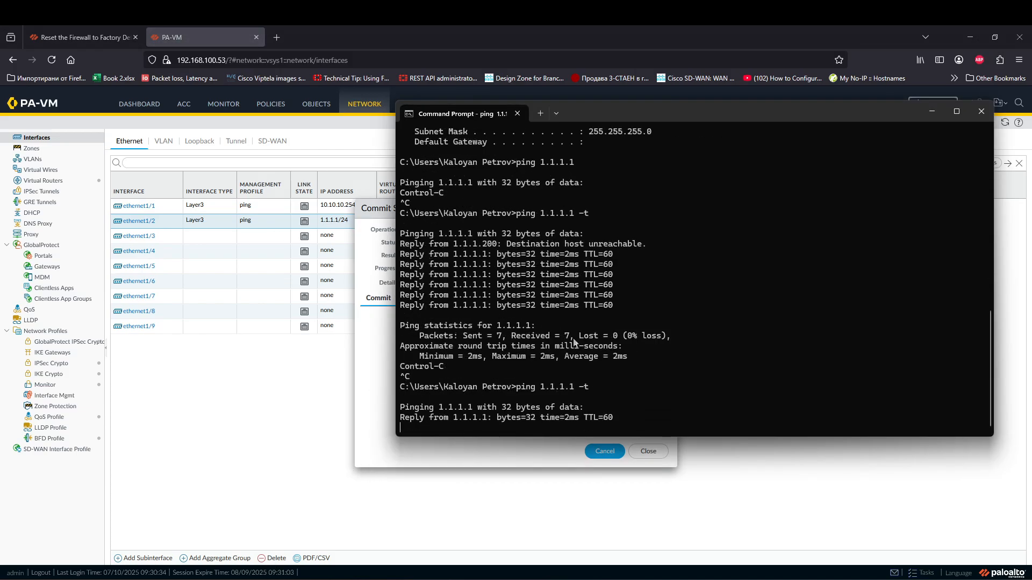
pyautogui.hotkey('ctrl', 'c')
pyautogui.press('Up')
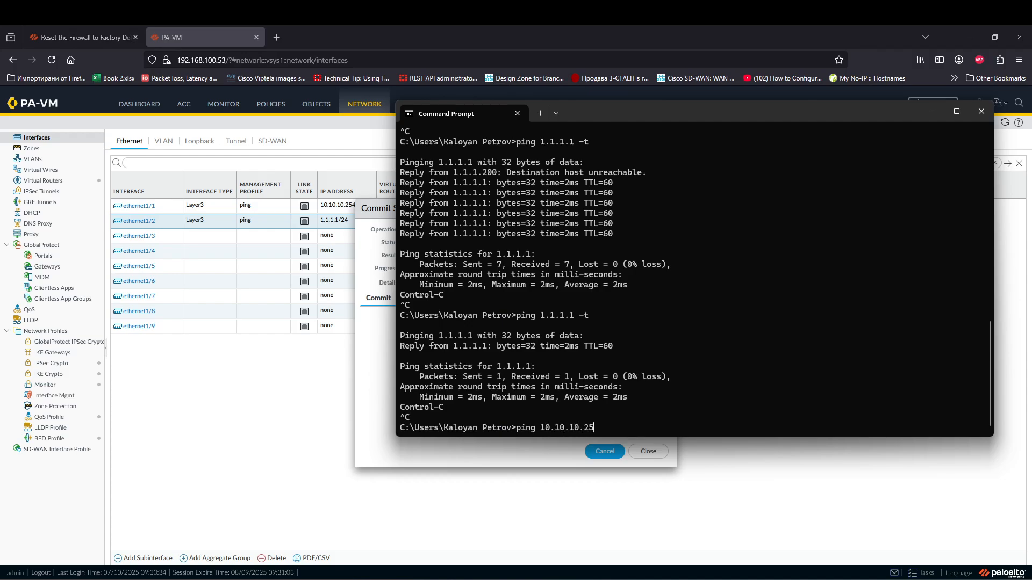
pyautogui.write('4')
pyautogui.press('Return')
pyautogui.moveTo(628, 111); pyautogui.dragTo(830, 111)
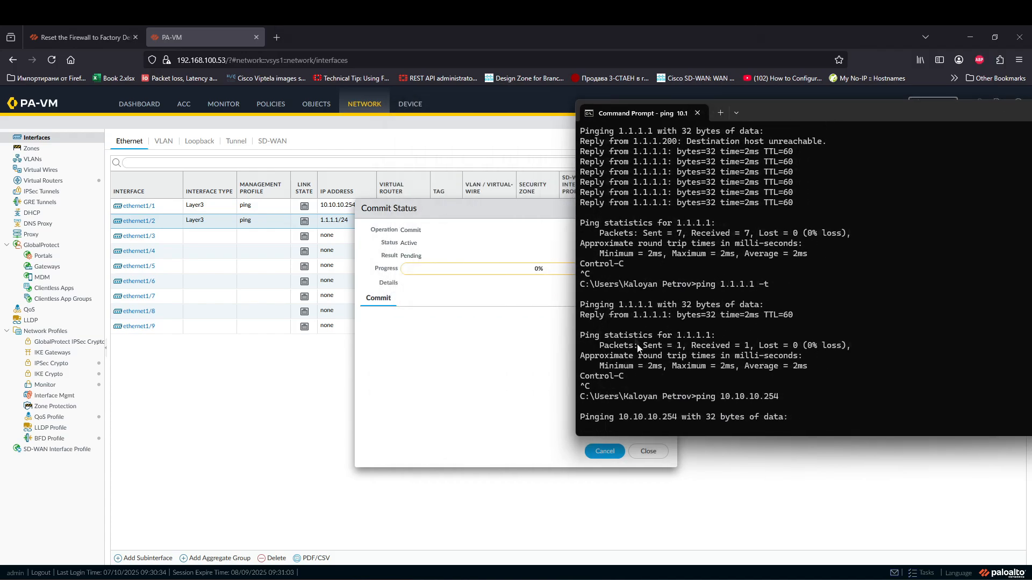
pyautogui.rightClick(961, 579)
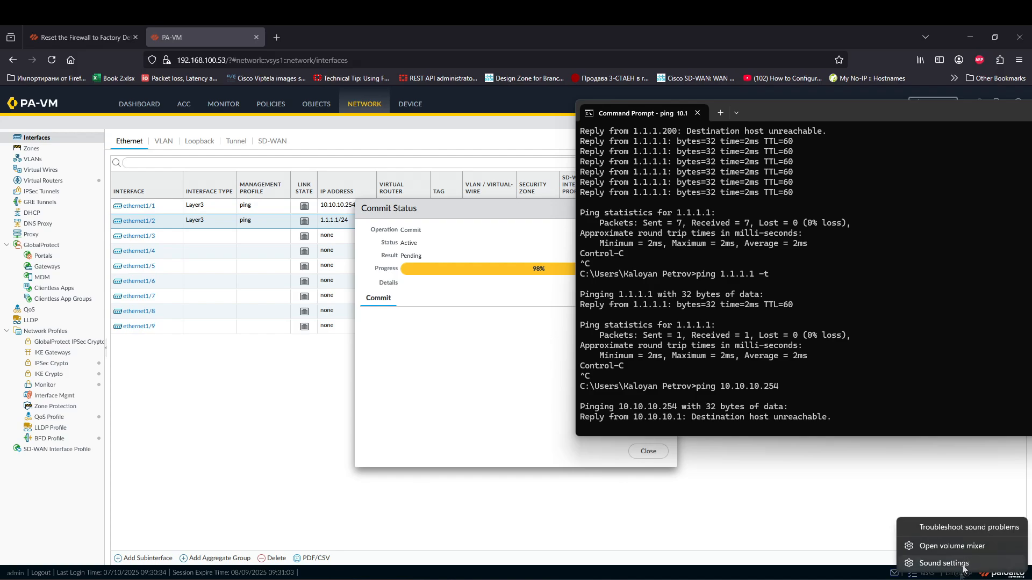
pyautogui.rightClick(949, 579)
pyautogui.click(955, 543)
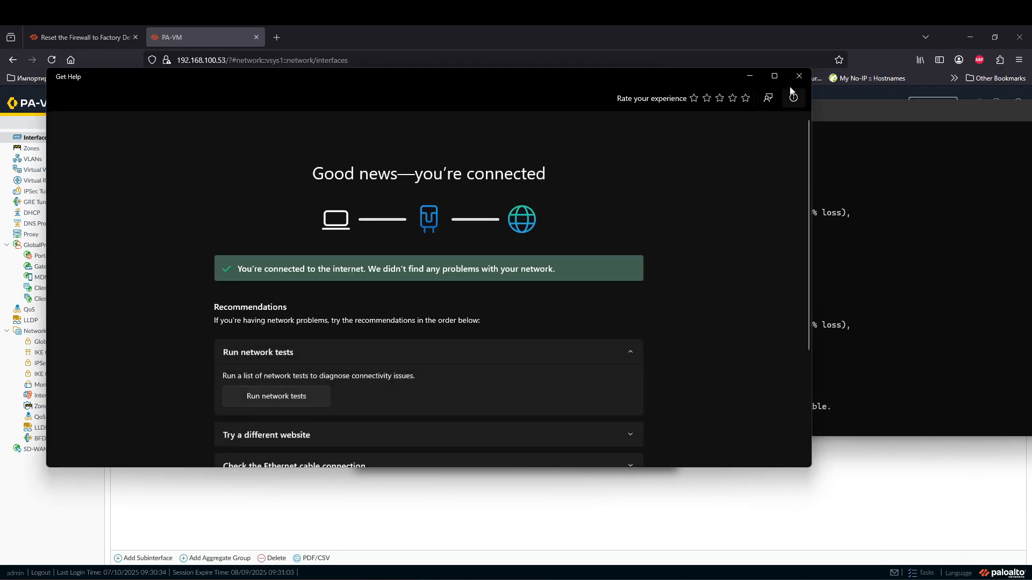
pyautogui.click(793, 88)
pyautogui.rightClick(961, 579)
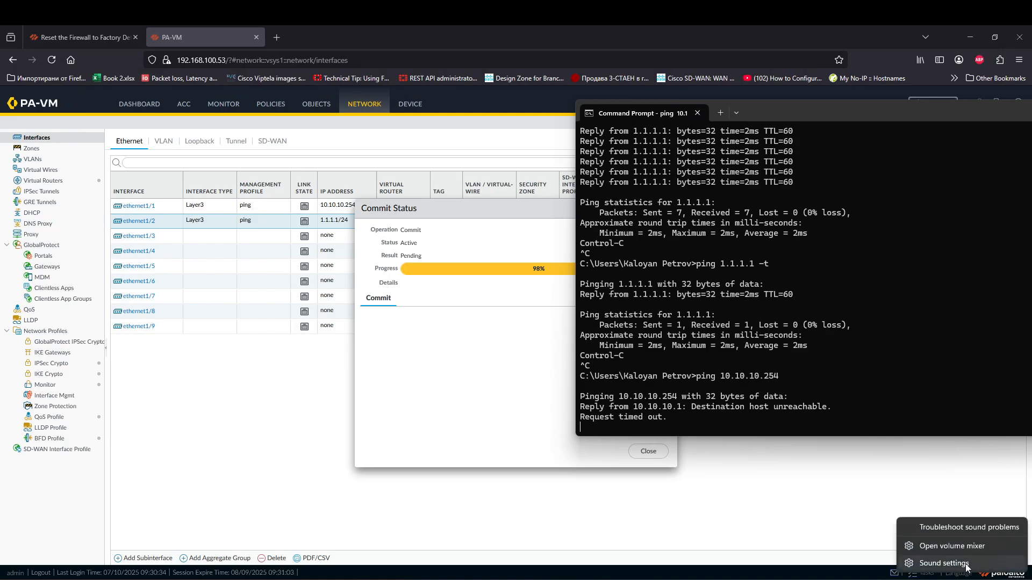
pyautogui.rightClick(950, 579)
pyautogui.rightClick(949, 579)
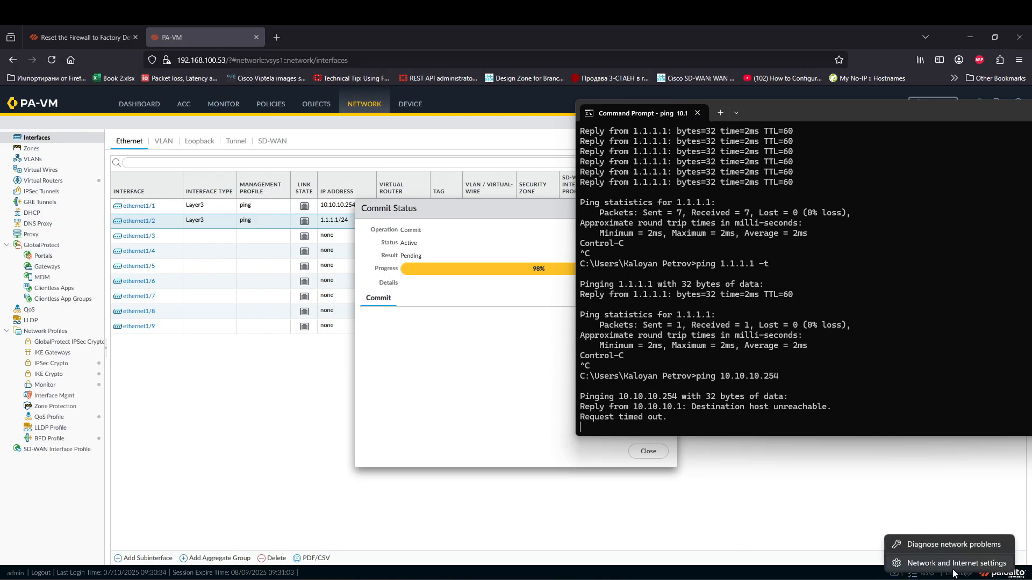
pyautogui.click(955, 563)
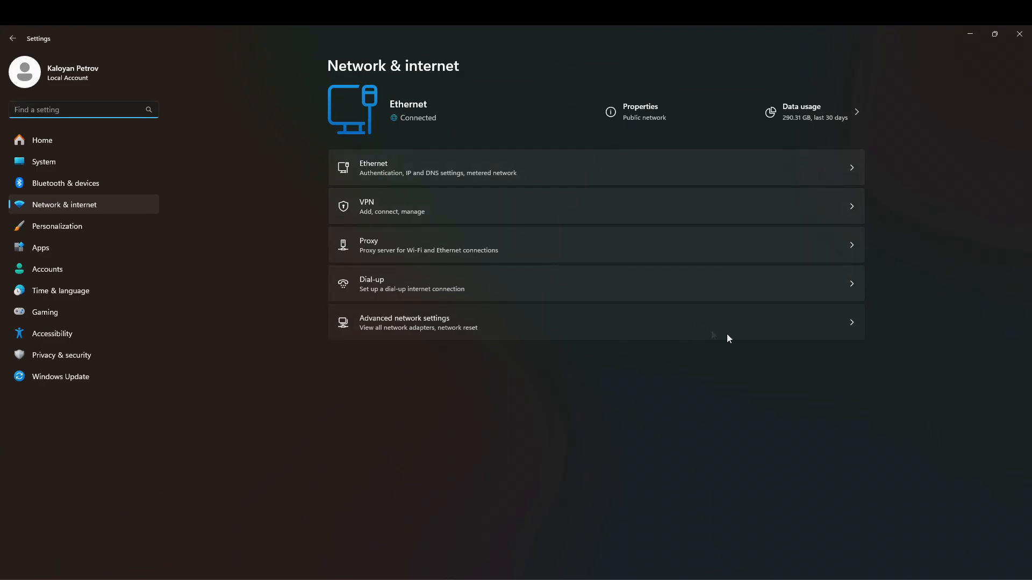
pyautogui.click(713, 334)
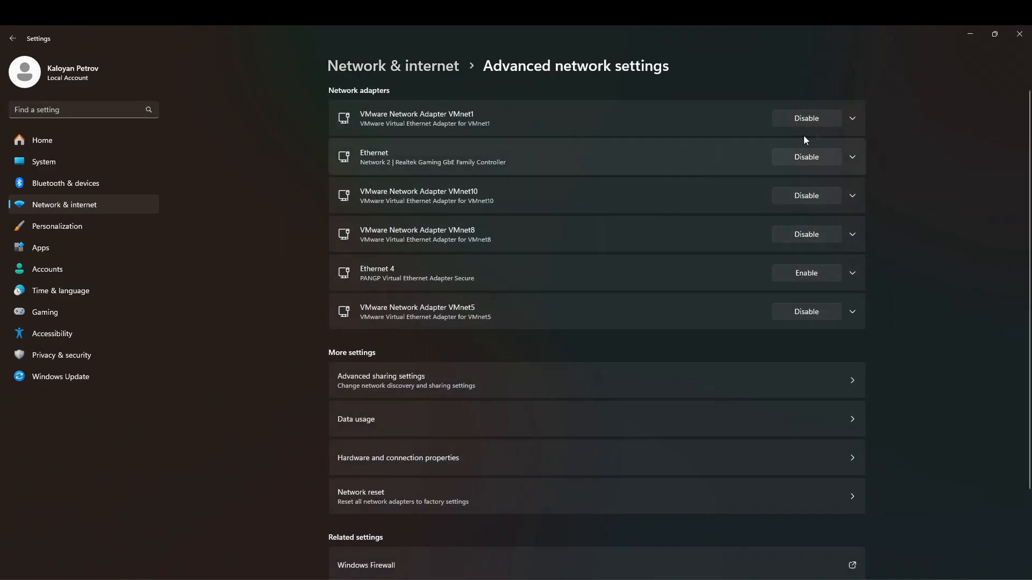
pyautogui.click(851, 120)
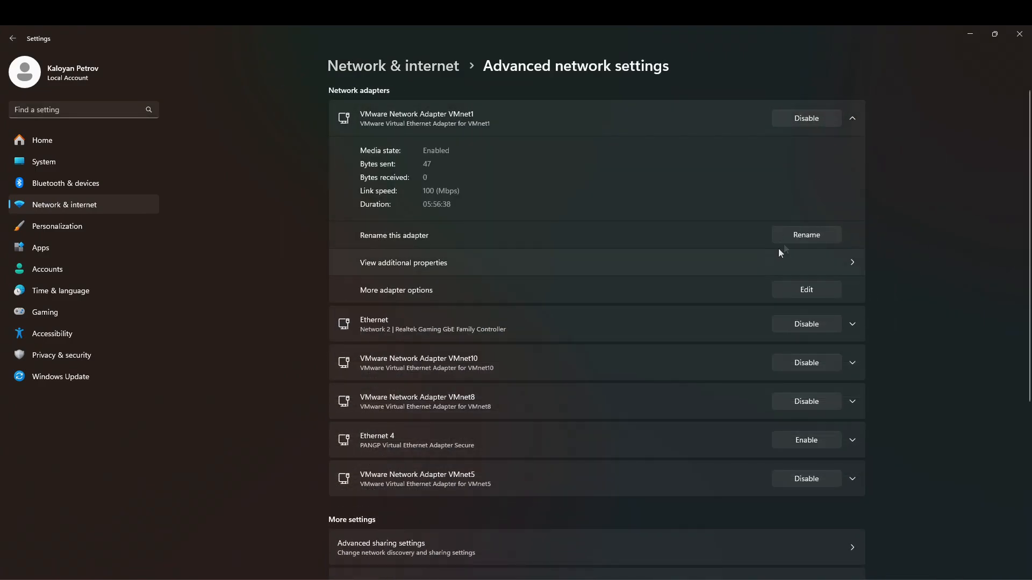
pyautogui.click(806, 290)
pyautogui.click(132, 166)
pyautogui.click(169, 209)
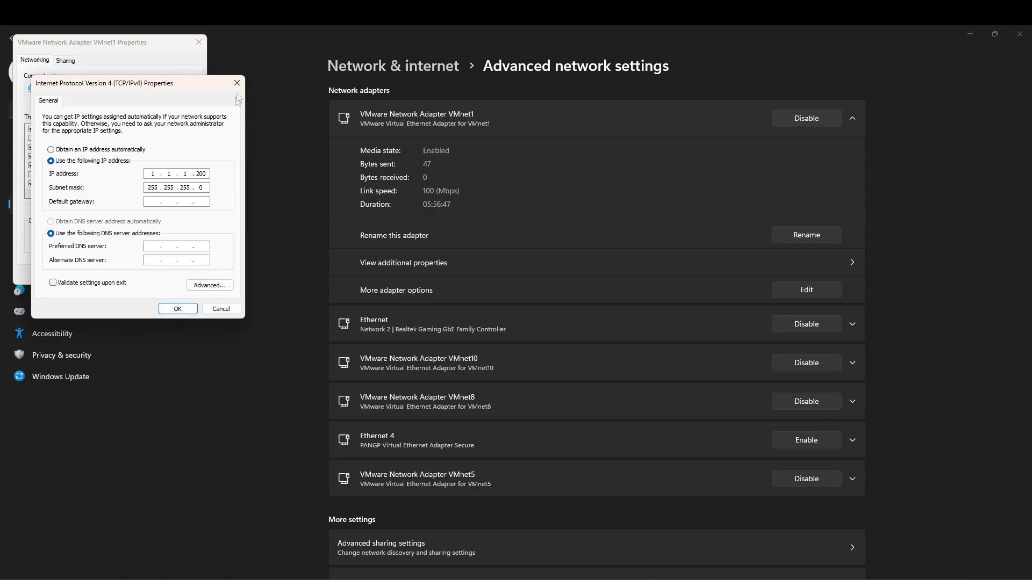
pyautogui.click(236, 83)
pyautogui.click(198, 42)
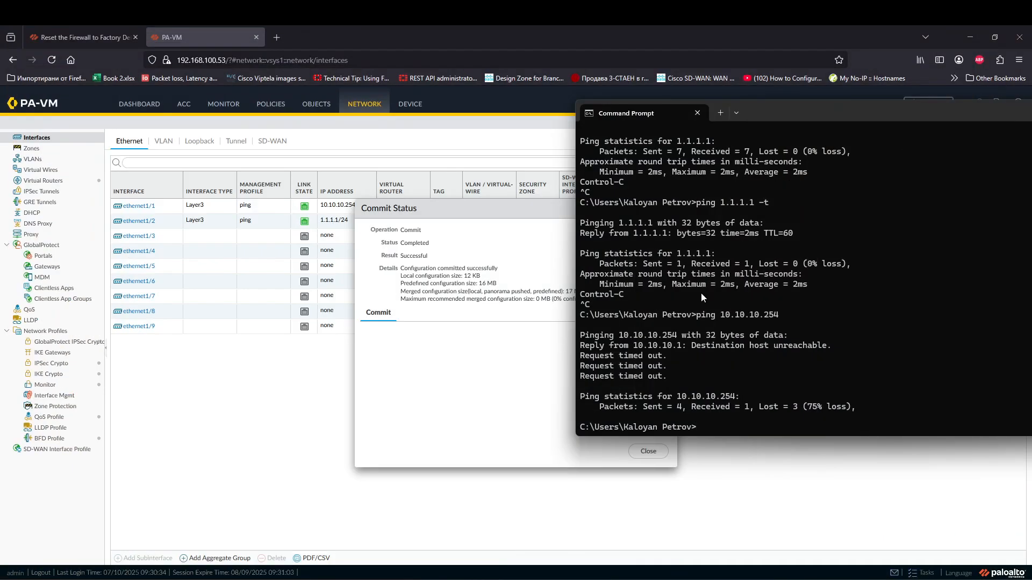
# Step: Retry pings to 10.10.10.254 and rerun continuous and single pings to 1.1.1.1
pyautogui.press('Up')
pyautogui.press('Return')
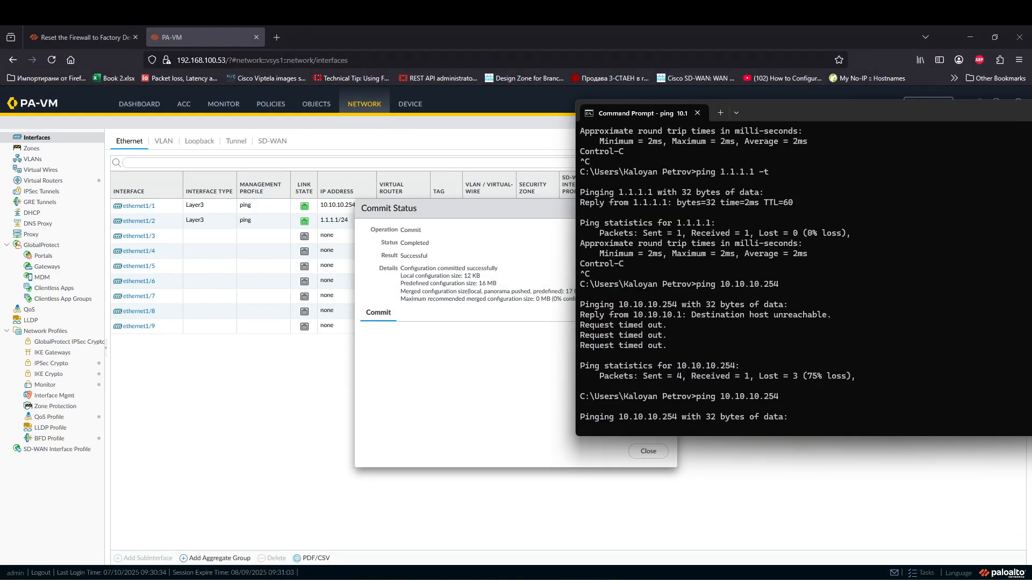
pyautogui.hotkey('ctrl', 'c')
pyautogui.press('Up')
pyautogui.press('Return')
pyautogui.hotkey('ctrl', 'c')
pyautogui.press('Up')
pyautogui.press('Up')
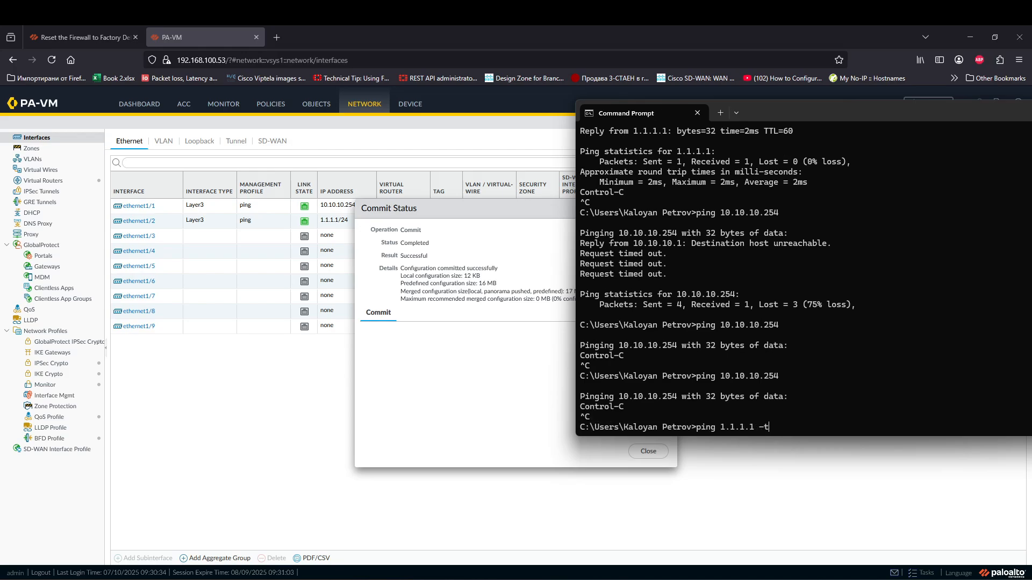
pyautogui.press('Return')
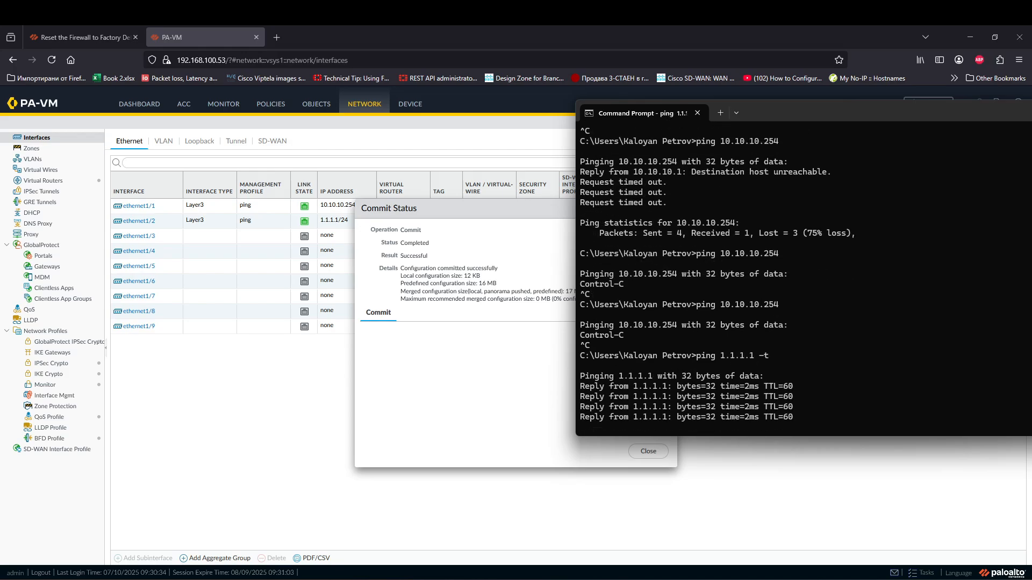
pyautogui.hotkey('ctrl', 'c')
pyautogui.press('Up')
pyautogui.press('BackSpace')
pyautogui.press('BackSpace')
pyautogui.press('BackSpace')
pyautogui.press('Return')
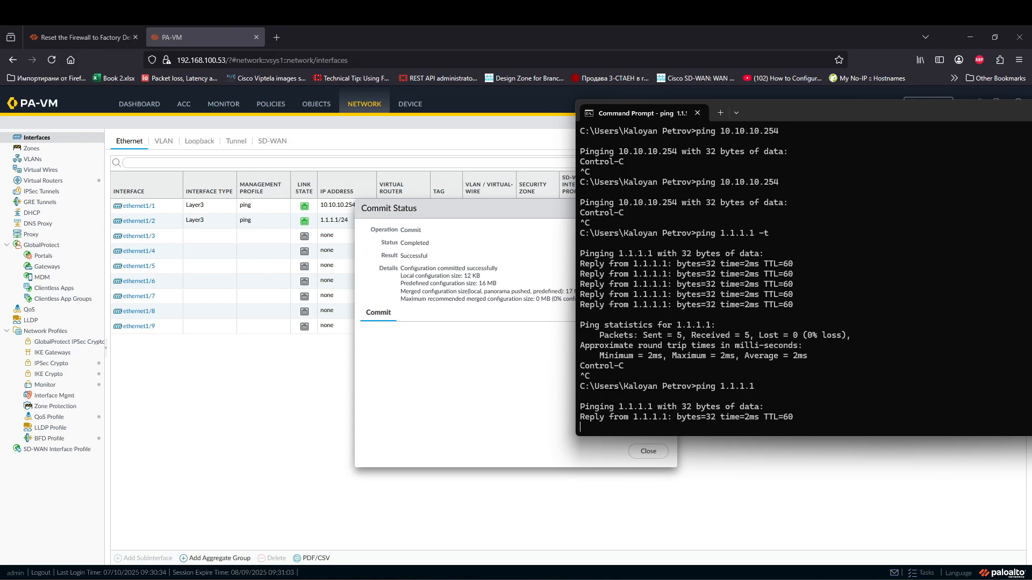
pyautogui.hotkey('ctrl', 'c')
# Step: Ping 10.10.10.254 again and highlight its destination unreachable replies
pyautogui.write('ipconfig')
pyautogui.press('Up')
pyautogui.press('Up')
pyautogui.press('Down')
pyautogui.press('Up')
pyautogui.press('Return')
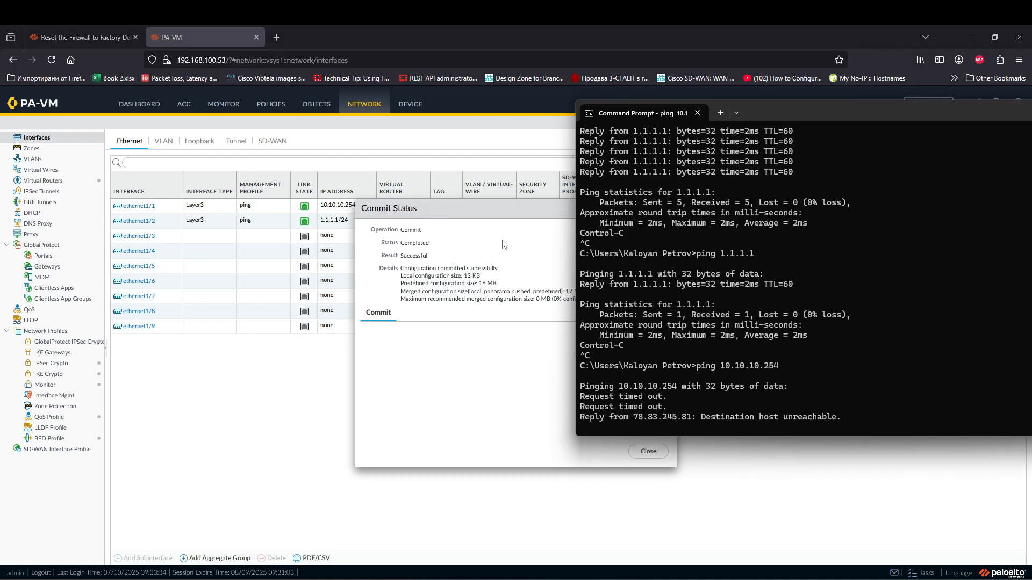
pyautogui.moveTo(640, 417); pyautogui.dragTo(676, 406)
pyautogui.moveTo(783, 419); pyautogui.dragTo(760, 418)
pyautogui.moveTo(651, 386); pyautogui.dragTo(818, 377)
pyautogui.press('Return')
# Step: Run route print and highlight the 10.10.10.1 interface for the 10.10.10.0 network
pyautogui.write('ip route')
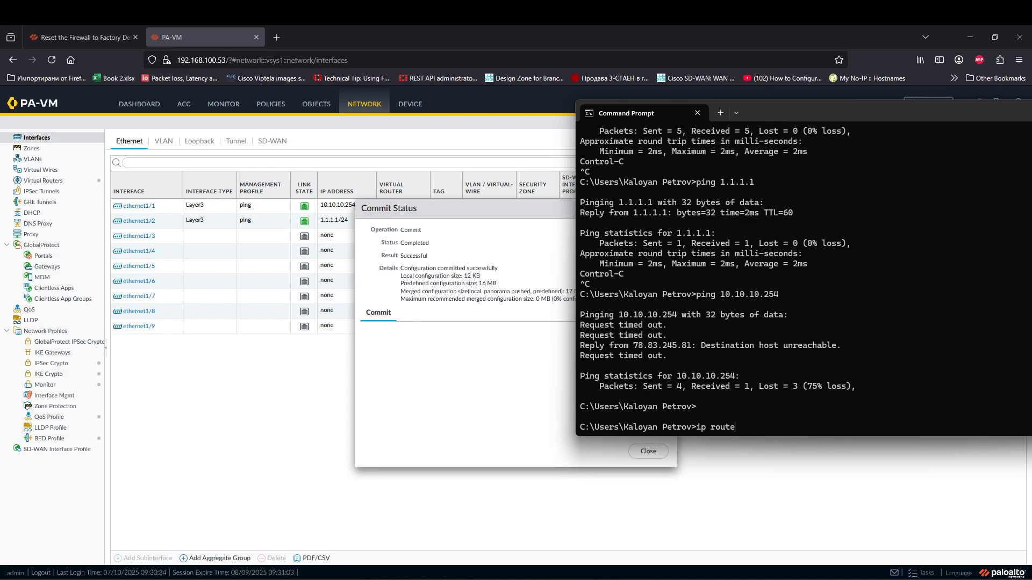
pyautogui.write(' print')
pyautogui.press('Return')
pyautogui.write('route priun')
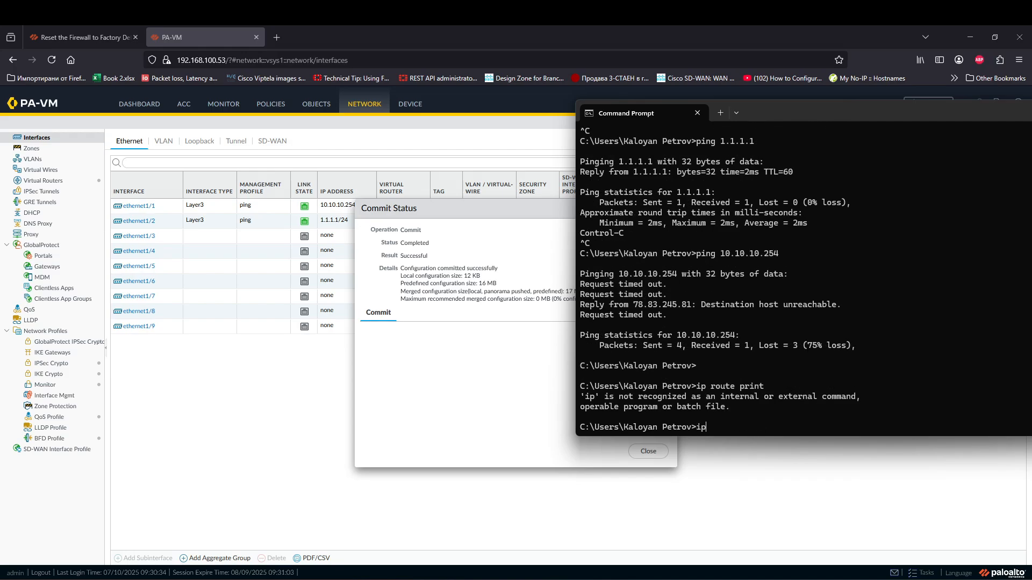
pyautogui.press('BackSpace')
pyautogui.press('BackSpace')
pyautogui.write('nt')
pyautogui.press('Return')
pyautogui.scroll(11, 891, 307)
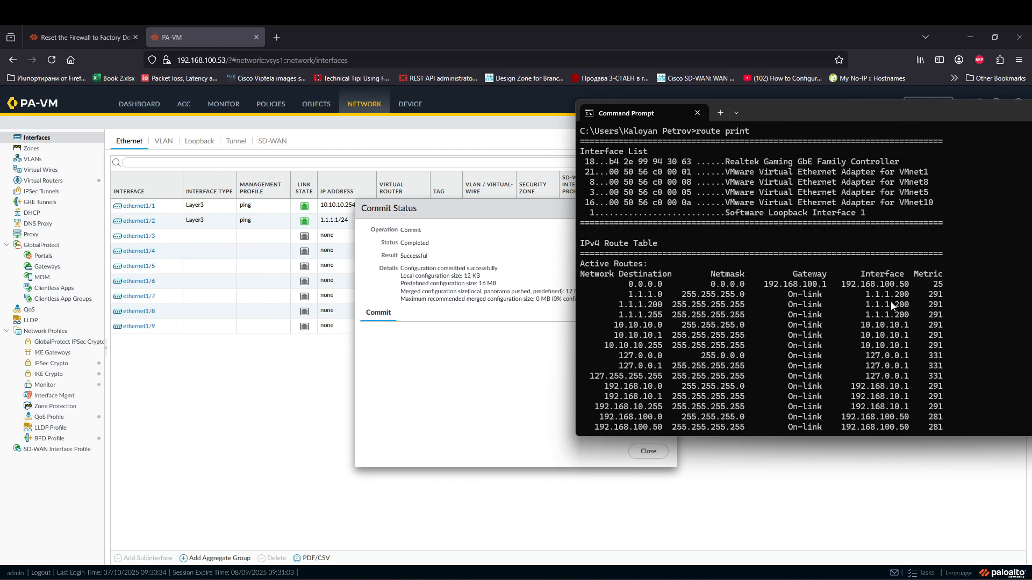
pyautogui.moveTo(614, 326); pyautogui.dragTo(884, 326)
pyautogui.click(862, 334)
pyautogui.moveTo(914, 326); pyautogui.dragTo(866, 325)
pyautogui.moveTo(857, 325)
pyautogui.mouseDown()
pyautogui.moveTo(905, 325)
pyautogui.moveTo(863, 331)
pyautogui.mouseUp()
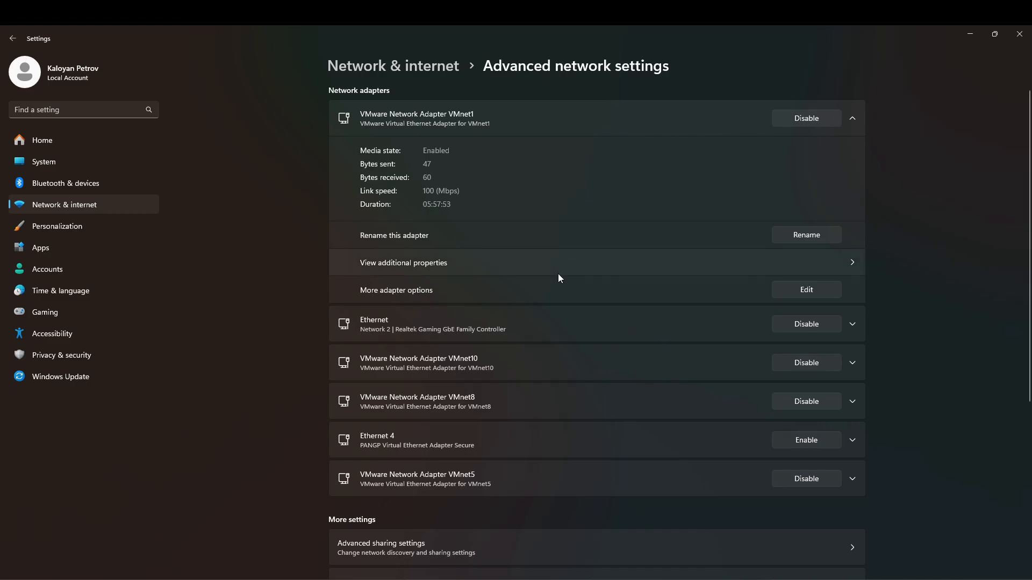
# Step: In VMnet10's IPv4 properties, change the address's last octet to 200 (10.10.10.200) and apply
pyautogui.click(852, 363)
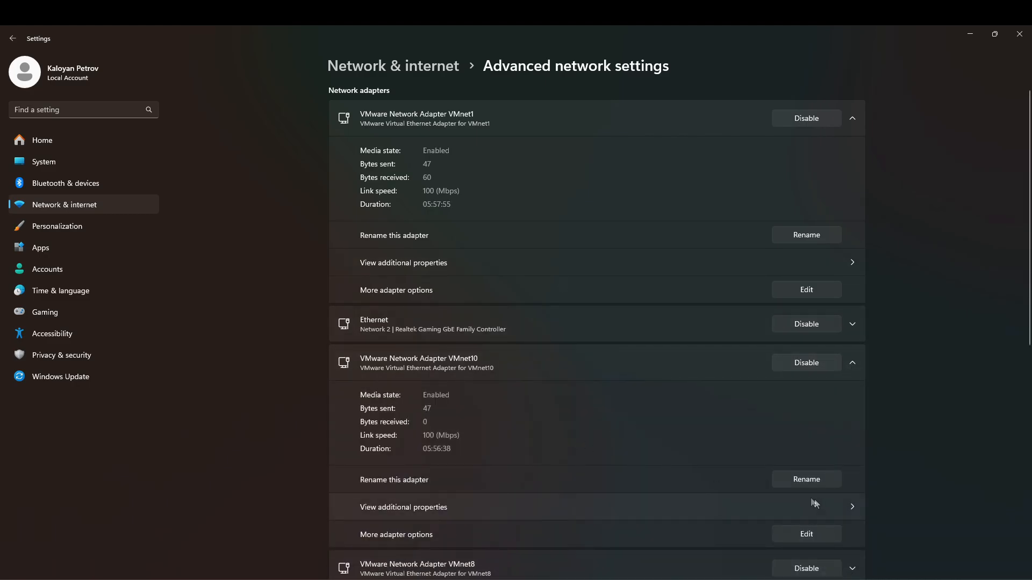
pyautogui.click(819, 539)
pyautogui.click(97, 165)
pyautogui.click(178, 211)
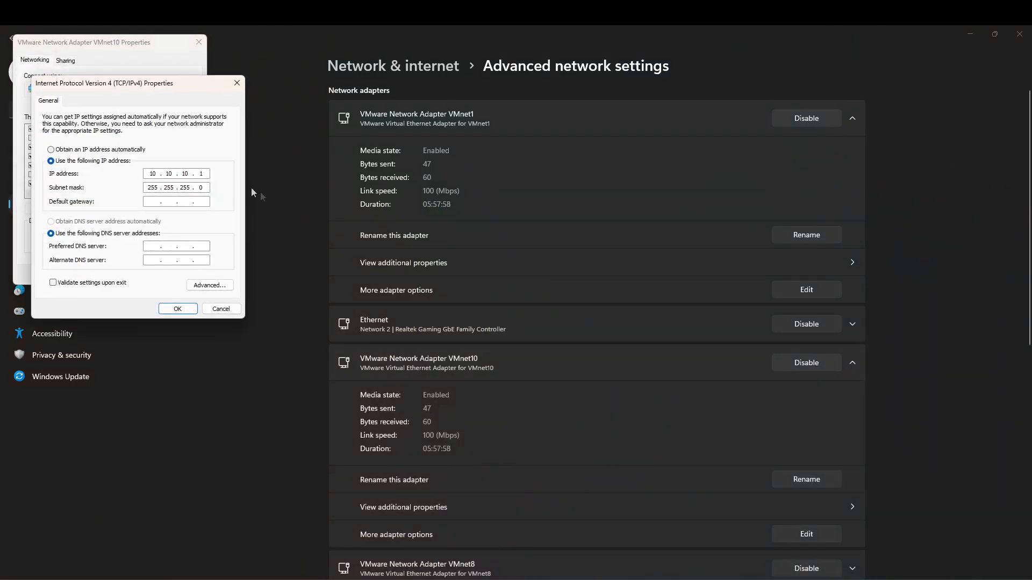
pyautogui.doubleClick(199, 172)
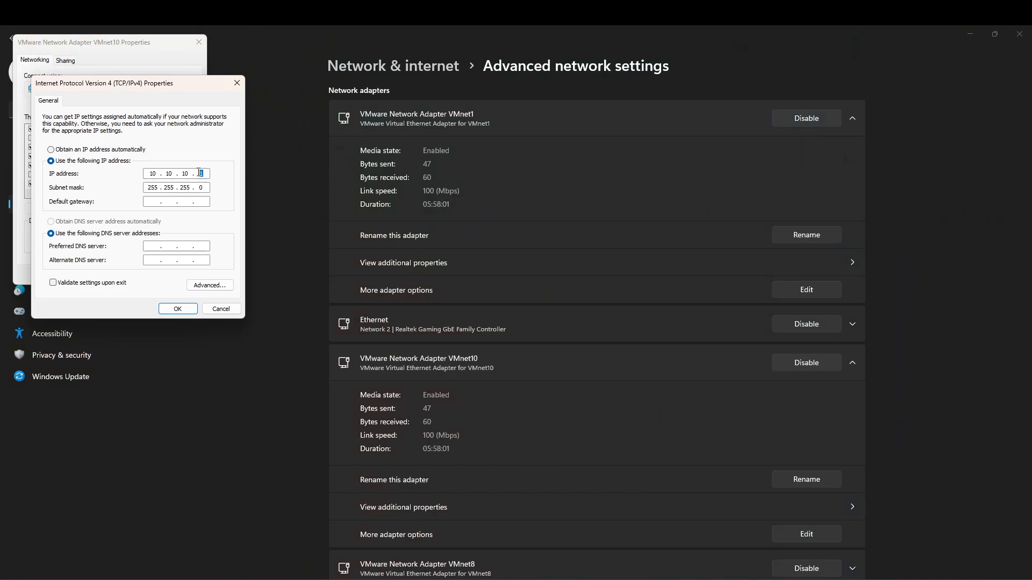
pyautogui.write('200')
pyautogui.click(176, 308)
pyautogui.click(138, 272)
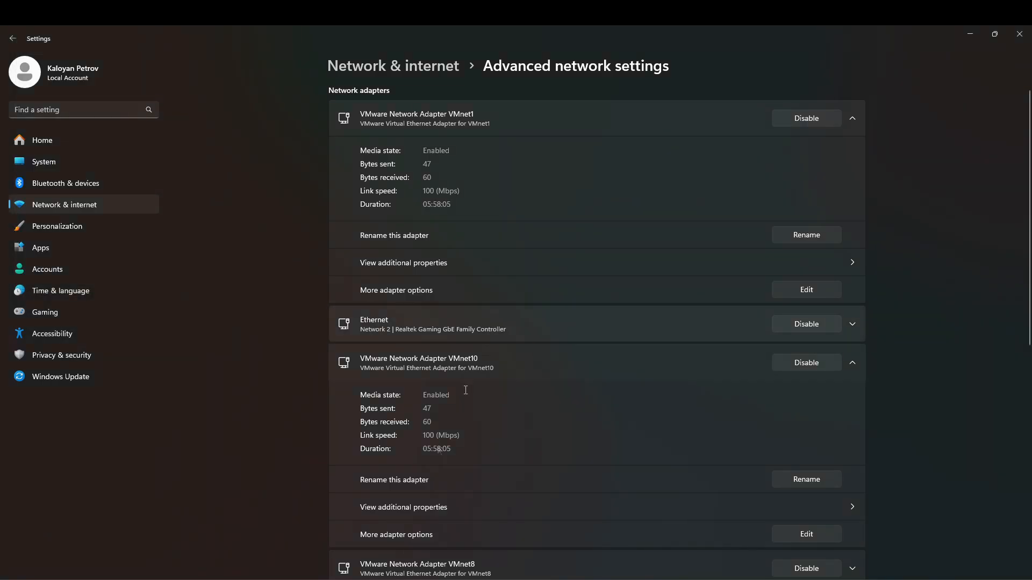
# Step: Rerun route print to check the routing table after the address change
pyautogui.click(468, 579)
pyautogui.press('Up')
pyautogui.press('Home')
pyautogui.write('ip')
pyautogui.press('Return')
pyautogui.press('Up')
pyautogui.press('Up')
pyautogui.press('Up')
pyautogui.press('Up')
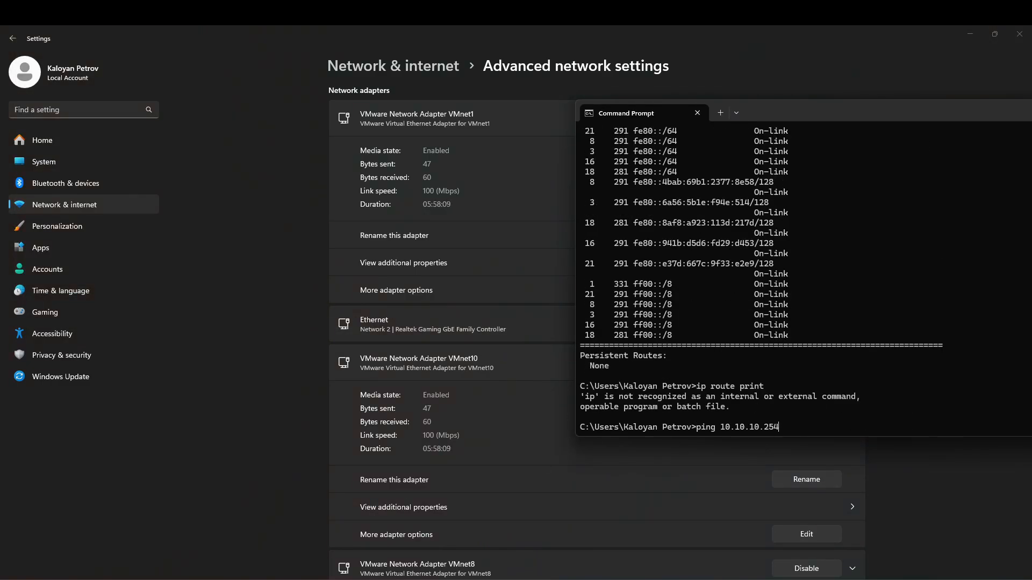
pyautogui.press('Down')
pyautogui.press('Down')
pyautogui.press('Down')
pyautogui.press('Up')
pyautogui.press('Down')
pyautogui.press('Up')
pyautogui.press('Return')
pyautogui.scroll(8, 855, 323)
pyautogui.scroll(-15, 857, 343)
# Step: Ping 10.10.10.254 and read the 4 replies with 0% loss
pyautogui.write('ping 10.0')
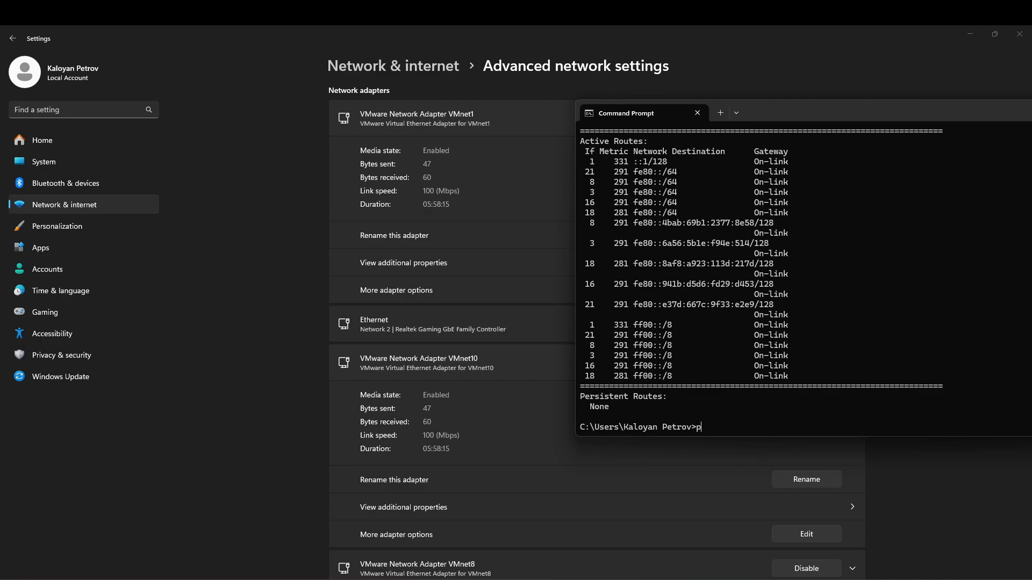
pyautogui.press('BackSpace')
pyautogui.press('BackSpace')
pyautogui.write('.10.10.254')
pyautogui.press('Return')
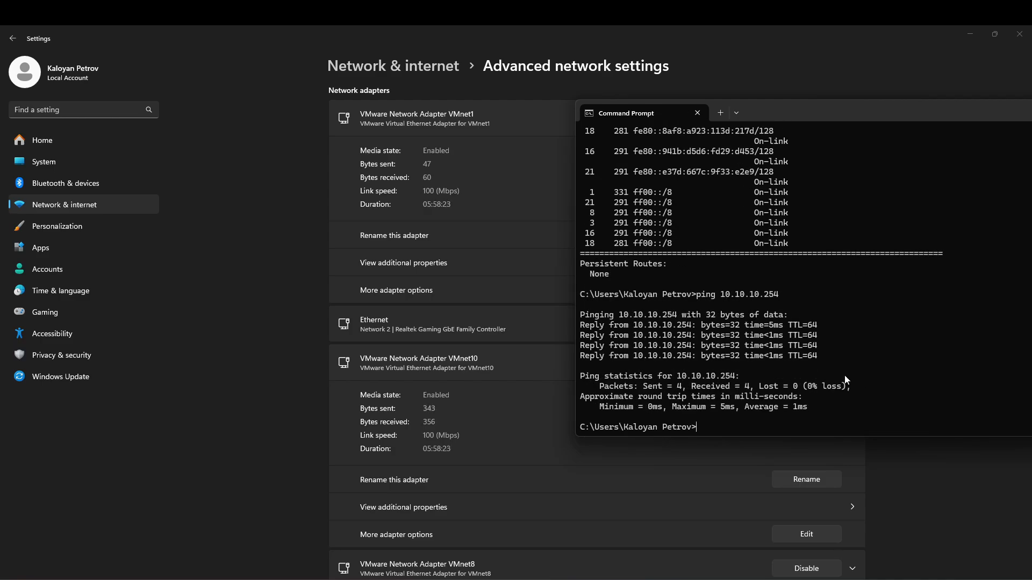
pyautogui.click(969, 34)
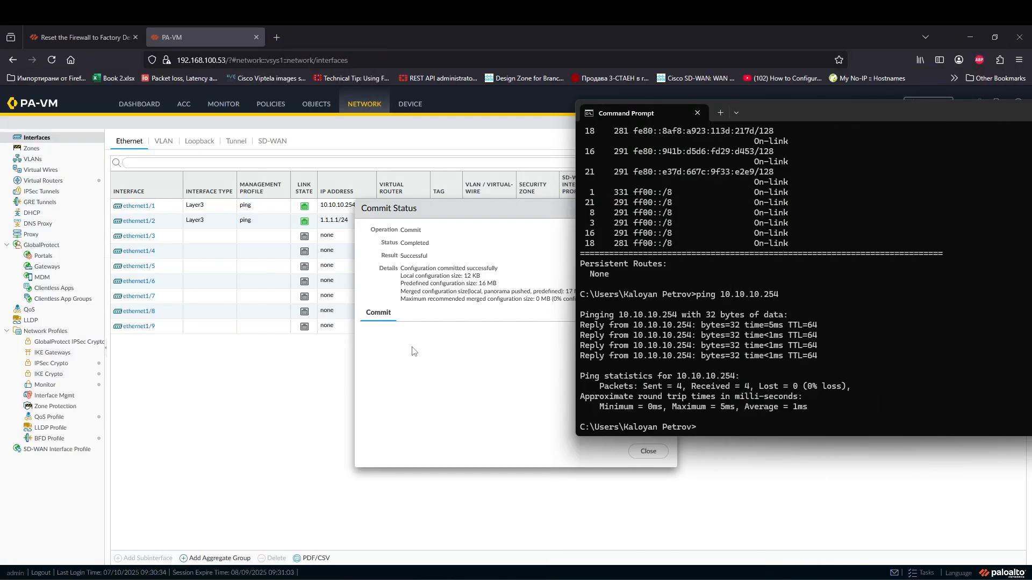
# Step: Close the Commit Status results, minimize the media player, and return to the Paint diagram
pyautogui.click(413, 350)
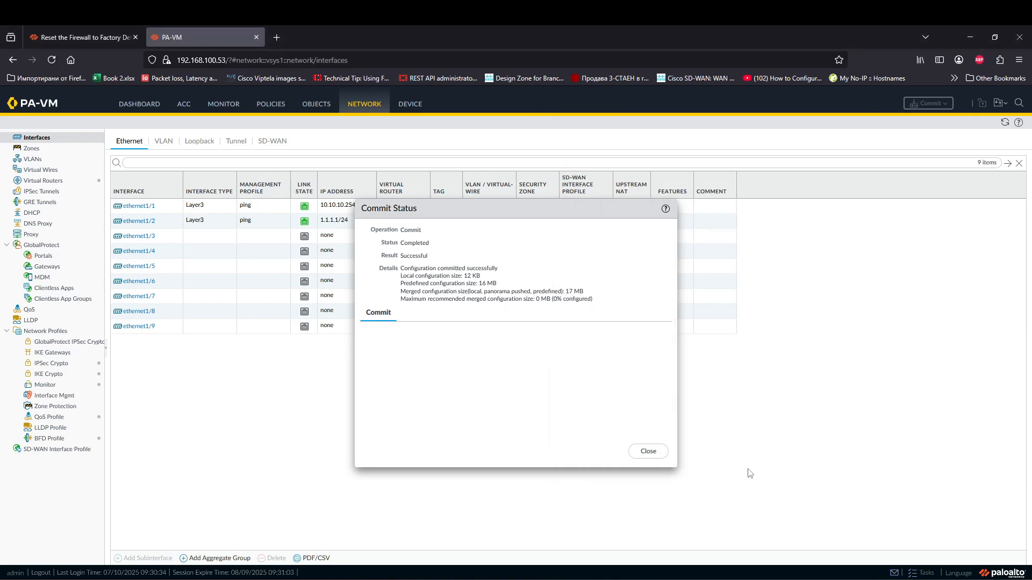
pyautogui.click(648, 451)
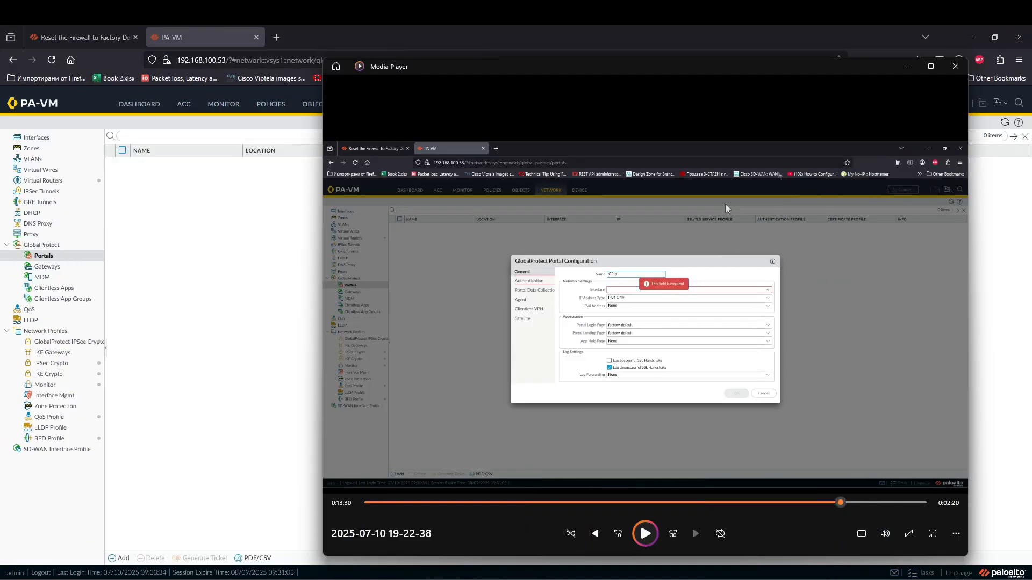
pyautogui.click(908, 66)
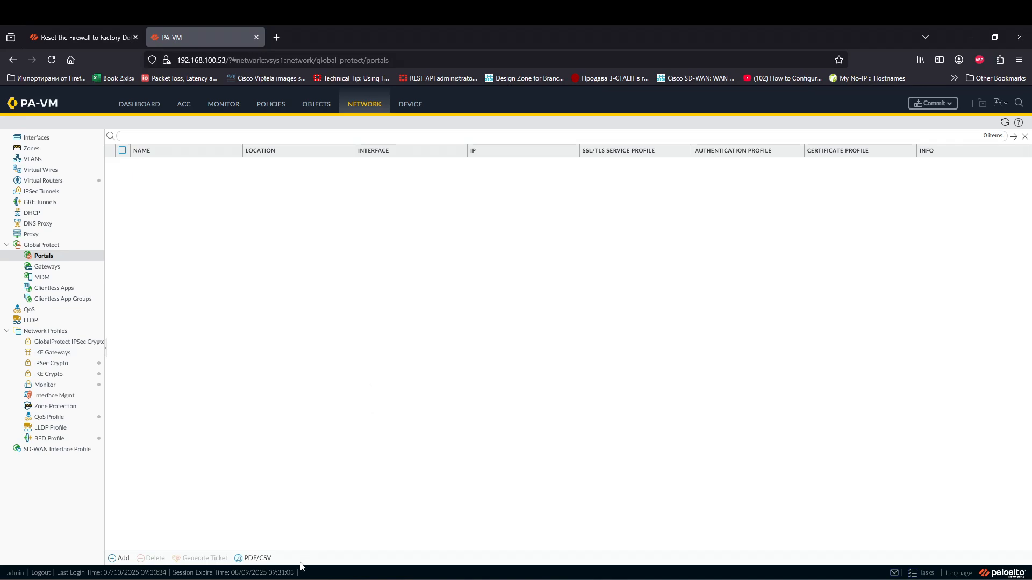
pyautogui.moveTo(278, 579)
pyautogui.click(175, 579)
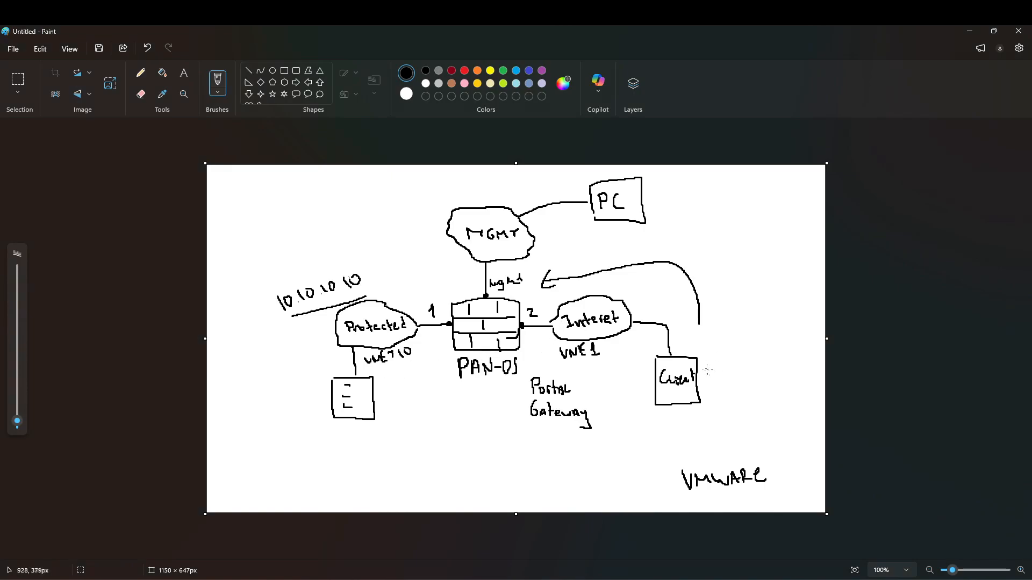
# Step: Handwrite the list 1. Auth, 2. Certificate, 3. Network, 4. Gateway beside the PC box
pyautogui.moveTo(681, 213); pyautogui.dragTo(740, 220)
pyautogui.click(698, 219)
pyautogui.moveTo(685, 238)
pyautogui.mouseDown()
pyautogui.moveTo(694, 248)
pyautogui.moveTo(739, 237)
pyautogui.mouseUp()
pyautogui.click(699, 245)
pyautogui.click(743, 232)
pyautogui.moveTo(743, 237); pyautogui.dragTo(770, 241)
pyautogui.moveTo(764, 236); pyautogui.dragTo(777, 240)
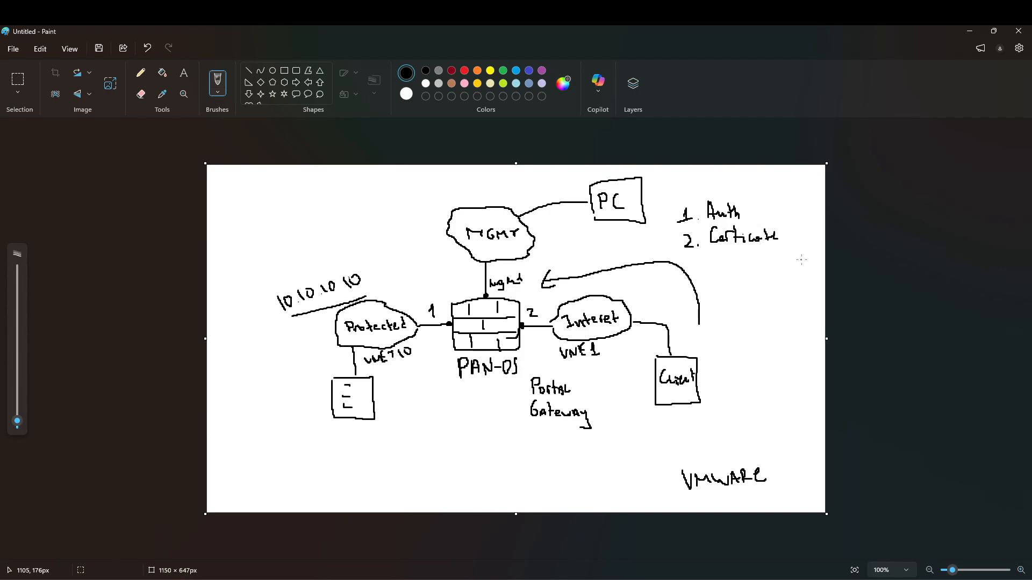
pyautogui.moveTo(691, 259); pyautogui.dragTo(754, 258)
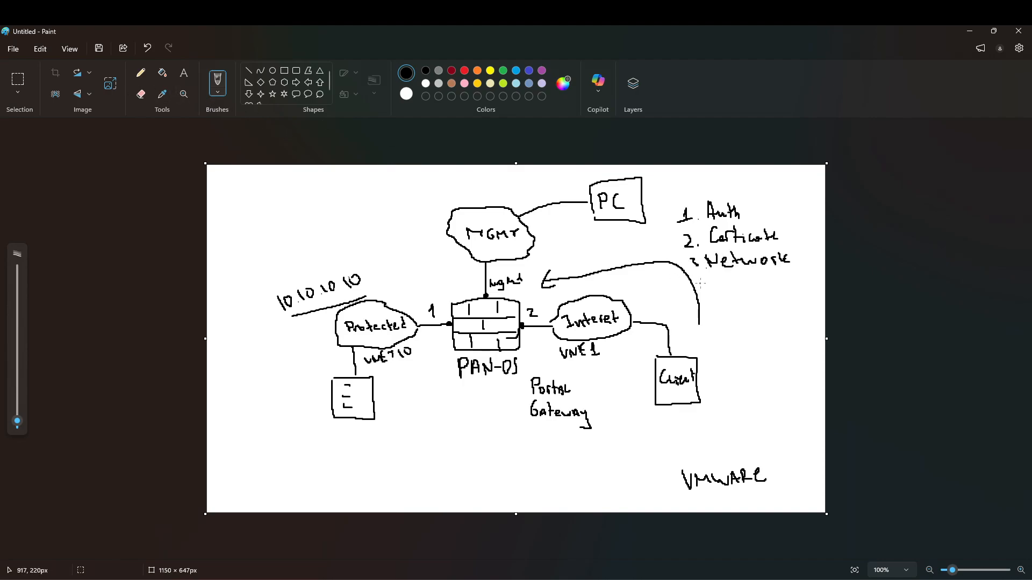
pyautogui.moveTo(702, 280)
pyautogui.mouseDown()
pyautogui.moveTo(709, 289)
pyautogui.moveTo(758, 284)
pyautogui.moveTo(762, 296)
pyautogui.mouseUp()
pyautogui.click(715, 289)
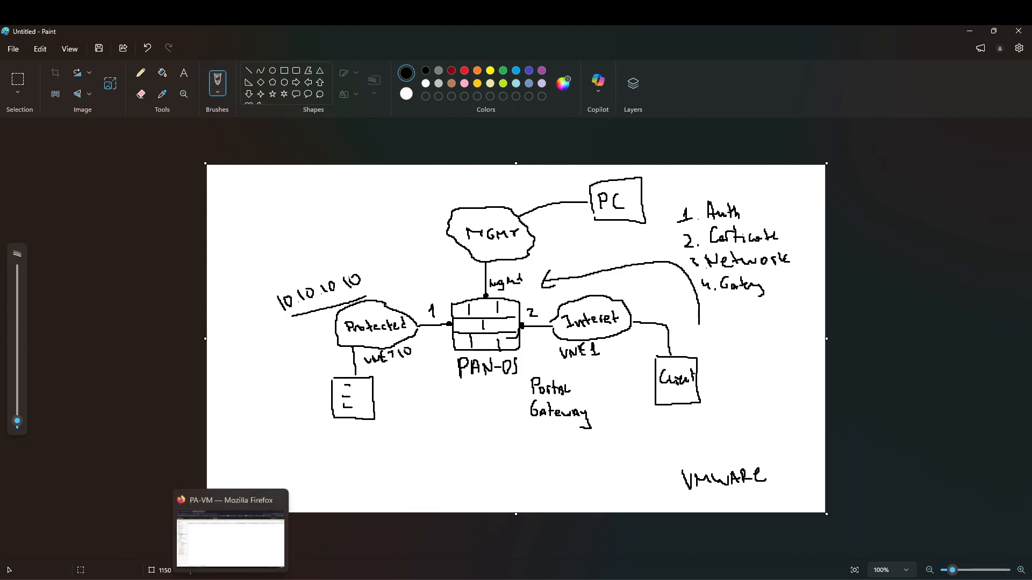
pyautogui.click(190, 574)
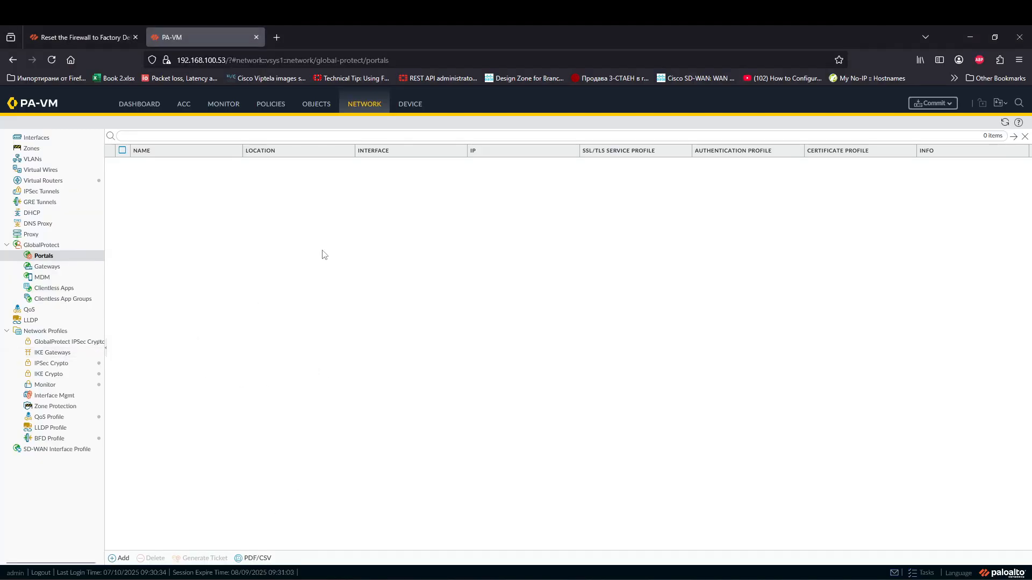
# Step: Start a new user under Device > Local User Database and enter its user name
pyautogui.click(400, 106)
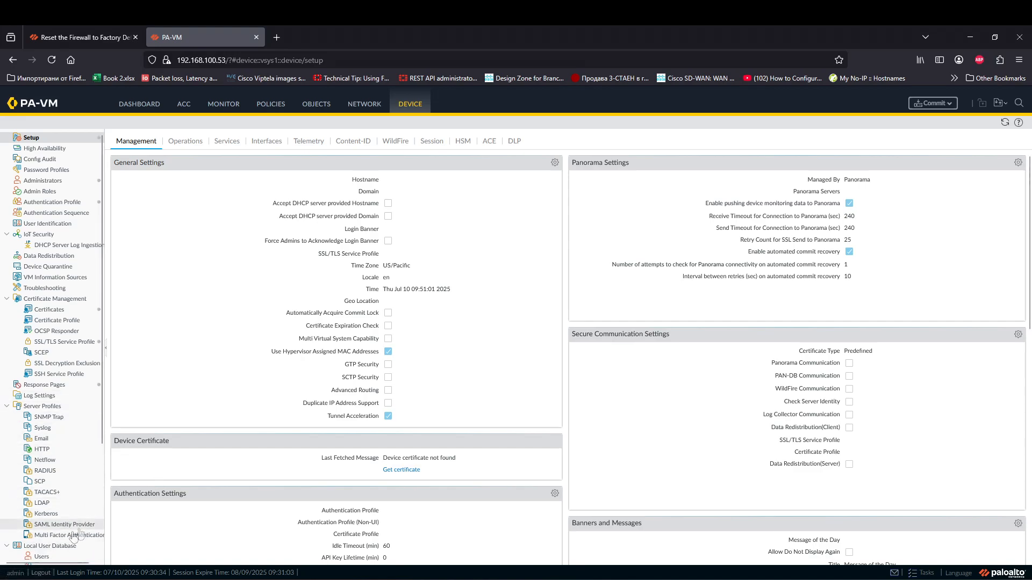
pyautogui.click(42, 556)
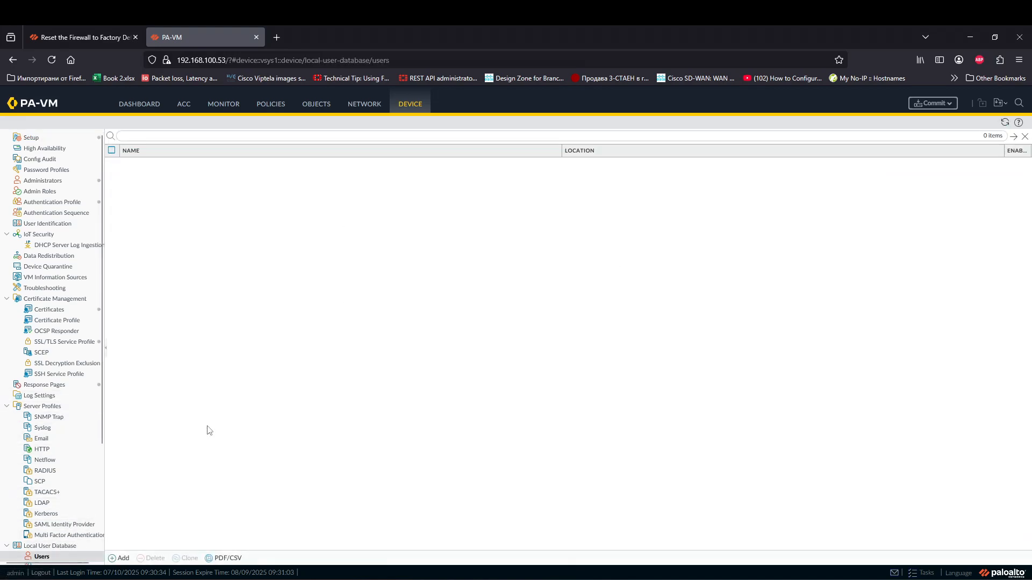
pyautogui.scroll(-1, 89, 504)
pyautogui.click(123, 558)
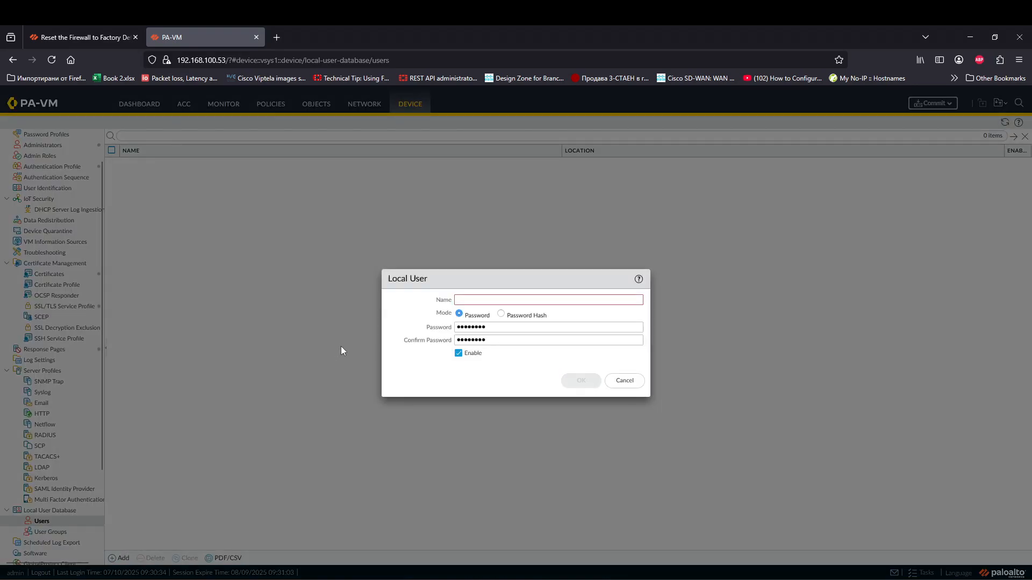
pyautogui.click(496, 301)
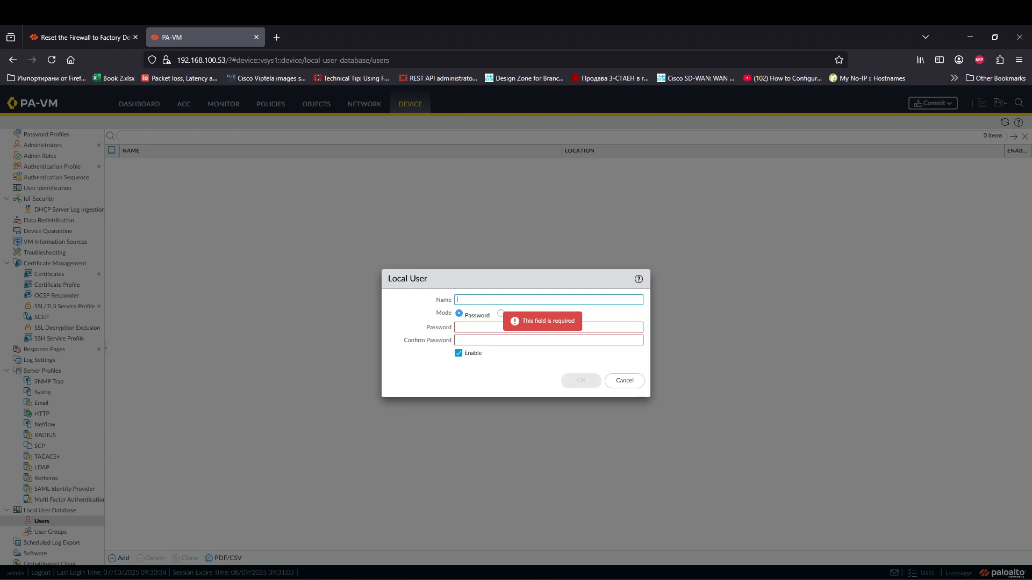
# Step: Enter and confirm the user's password, then save the enabled local user
pyautogui.press('Tab')
pyautogui.click(497, 326)
pyautogui.write('•••••••••')
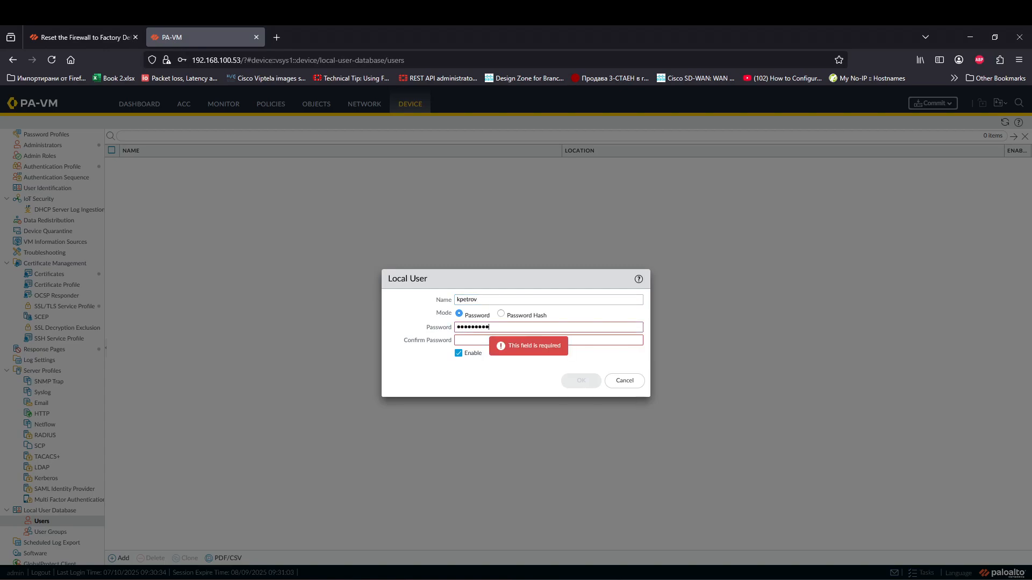
pyautogui.press('Tab')
pyautogui.write('•••••••••')
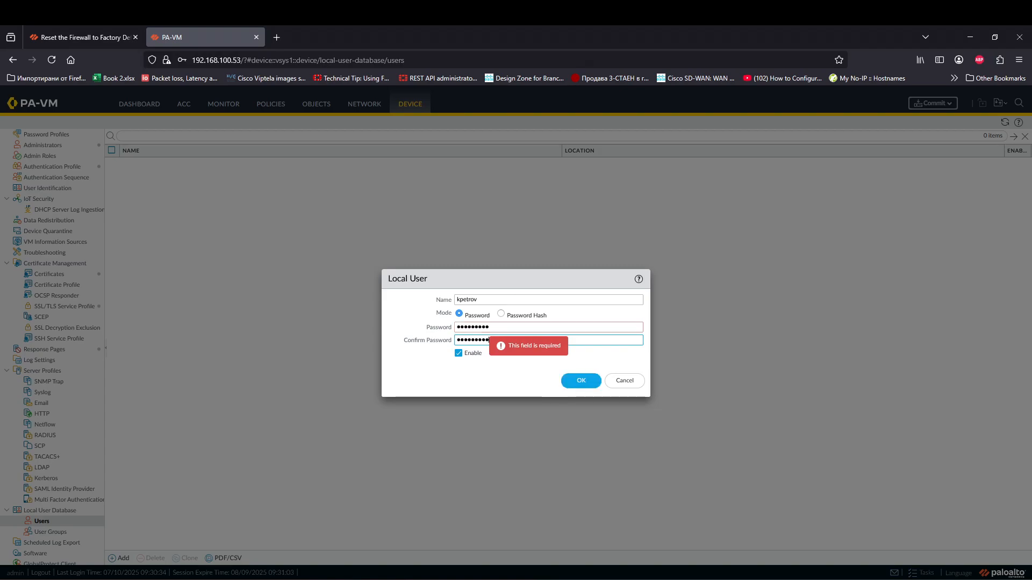
pyautogui.click(582, 383)
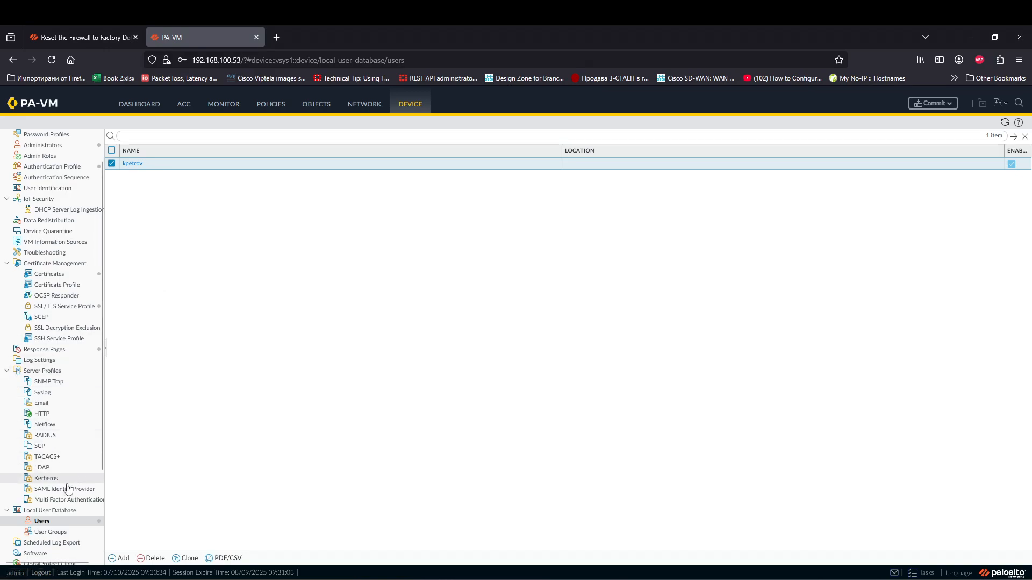
pyautogui.click(60, 533)
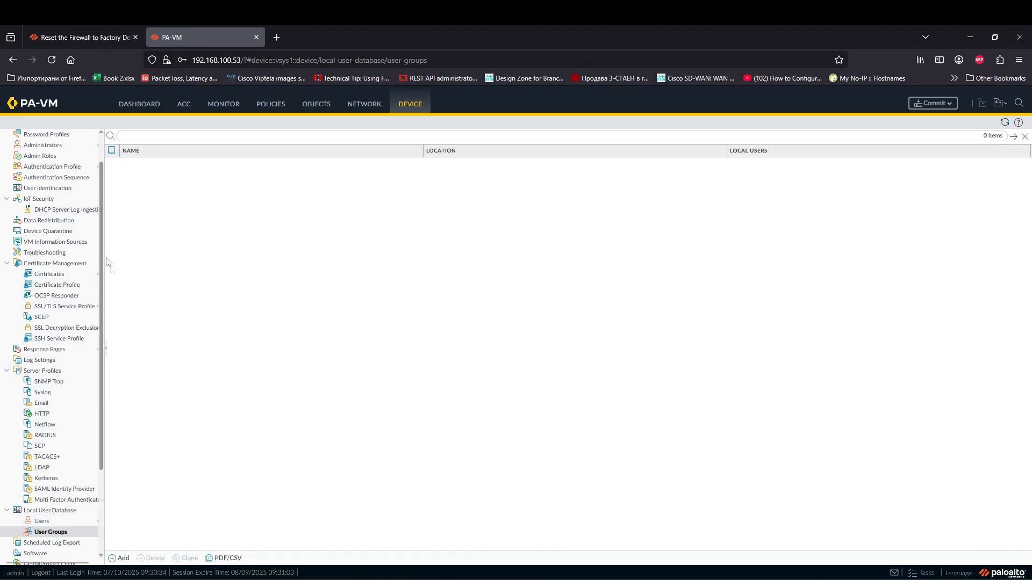
# Step: Open the LocalDB authentication profile and browse its Factors and Advanced tabs
pyautogui.scroll(2, 74, 213)
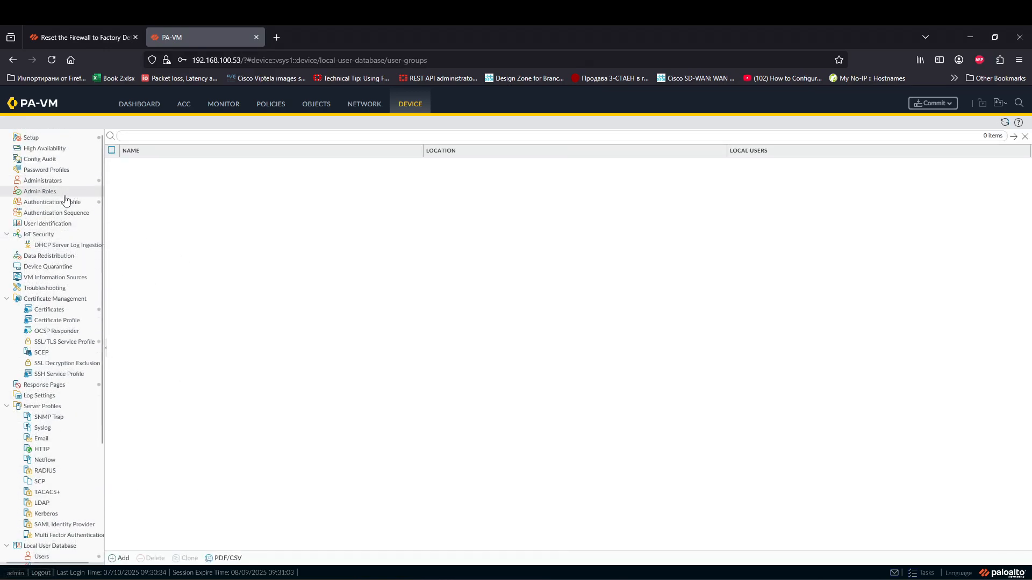
pyautogui.click(70, 203)
pyautogui.click(133, 178)
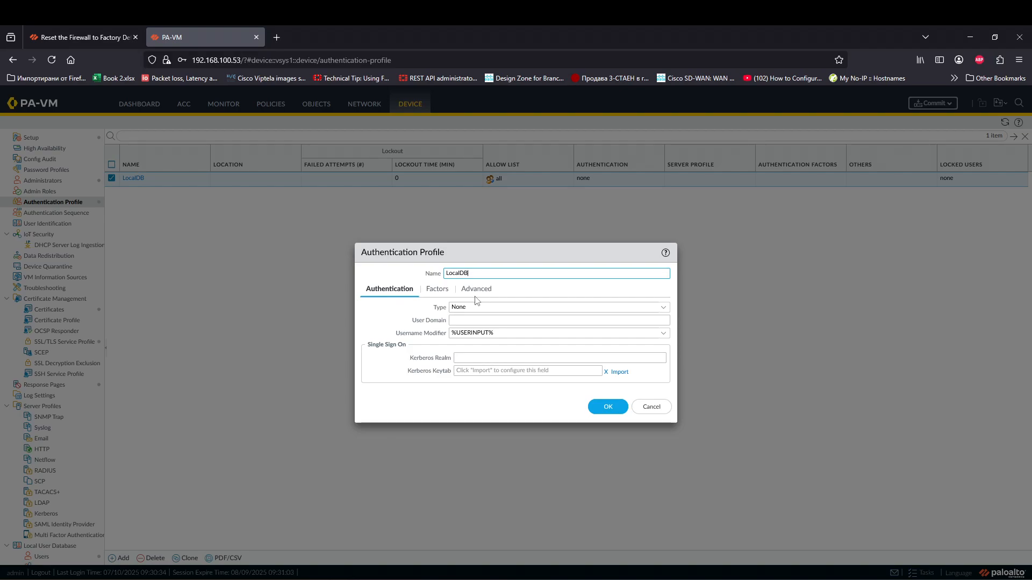
pyautogui.click(433, 293)
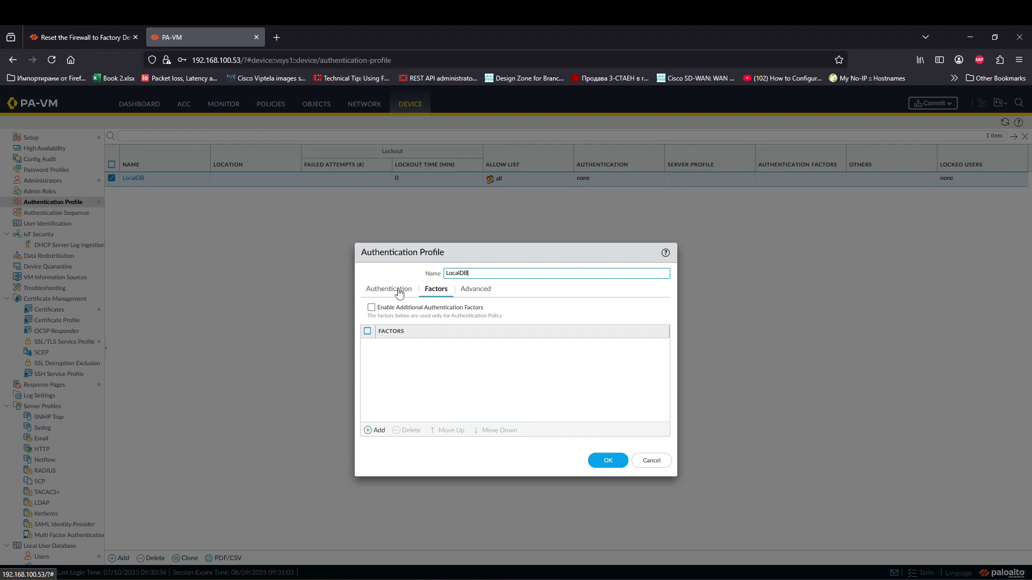
pyautogui.click(397, 293)
pyautogui.click(477, 297)
pyautogui.click(394, 293)
pyautogui.click(486, 292)
pyautogui.click(395, 288)
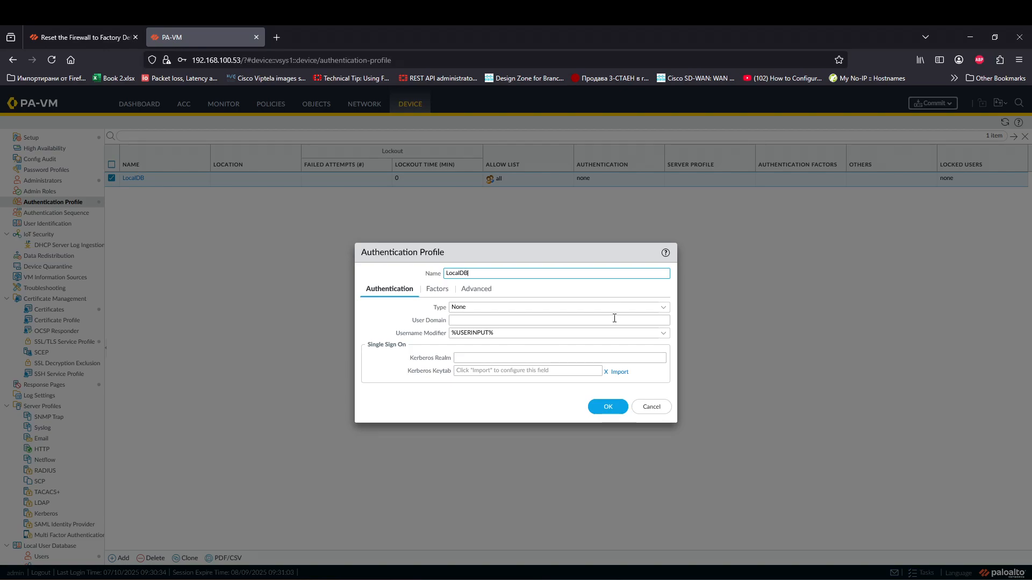
# Step: Review the Factors and Advanced settings again, then cancel the LocalDB profile unchanged
pyautogui.click(446, 293)
pyautogui.click(481, 296)
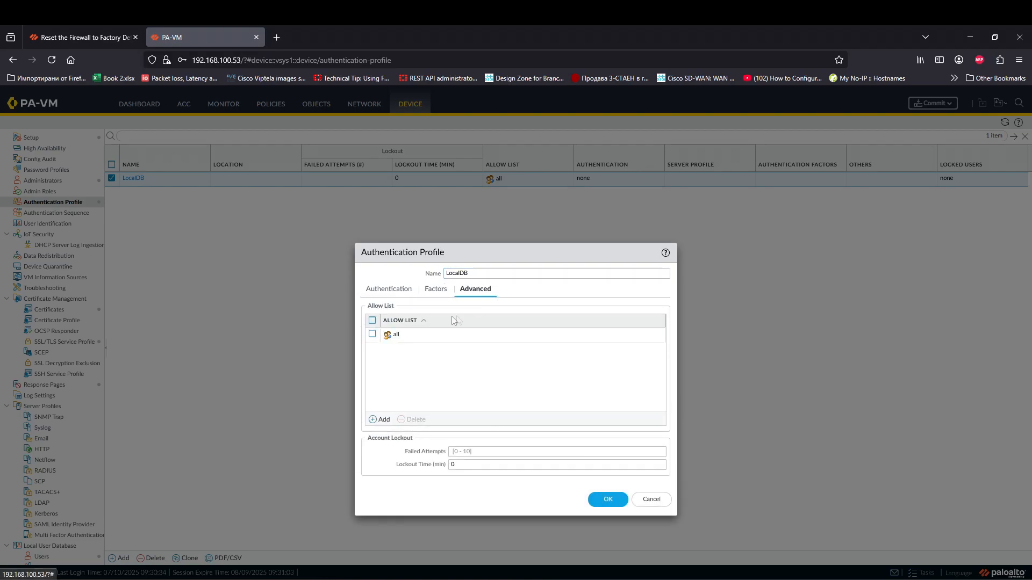
pyautogui.click(390, 289)
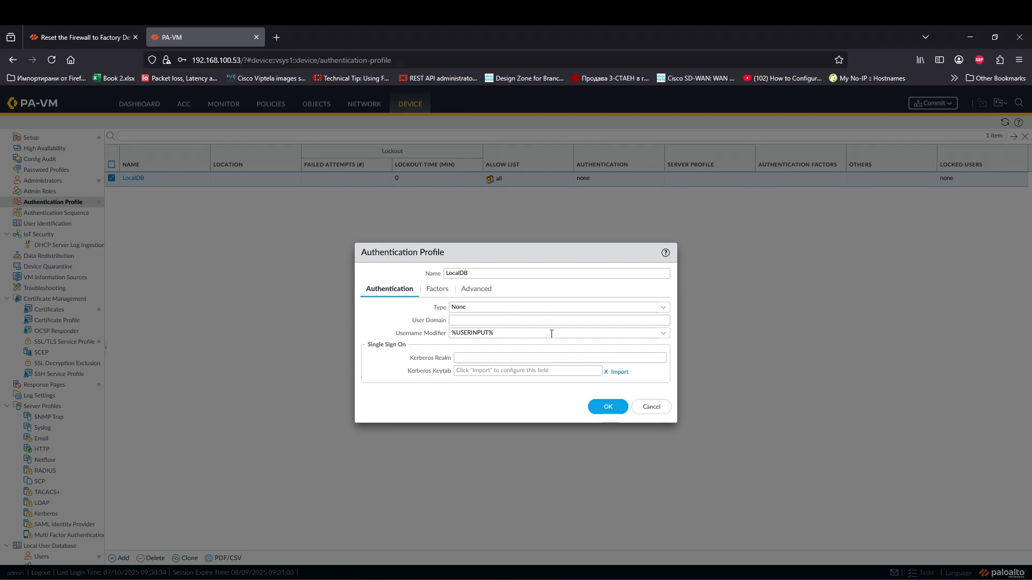
pyautogui.click(438, 294)
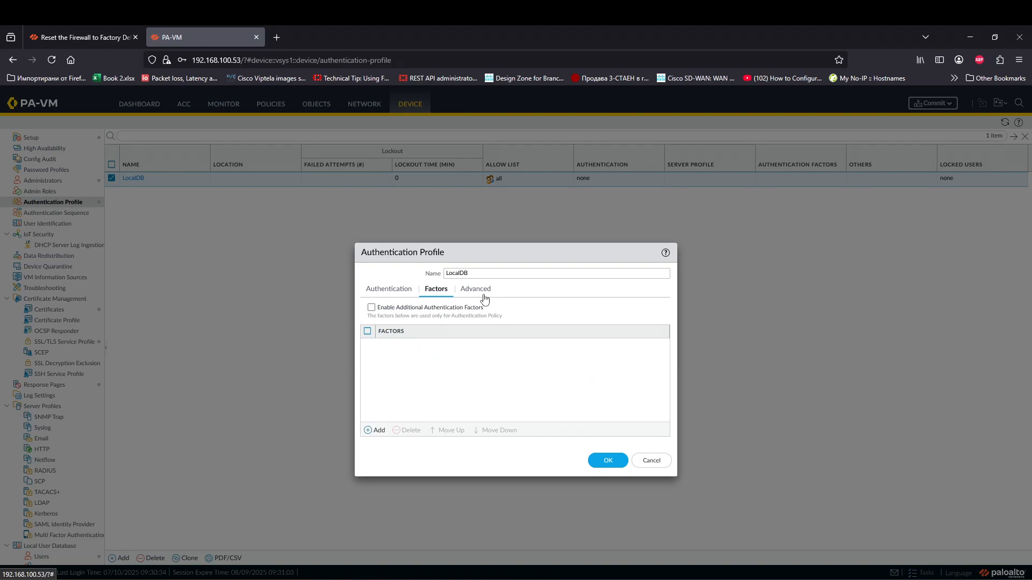
pyautogui.click(479, 295)
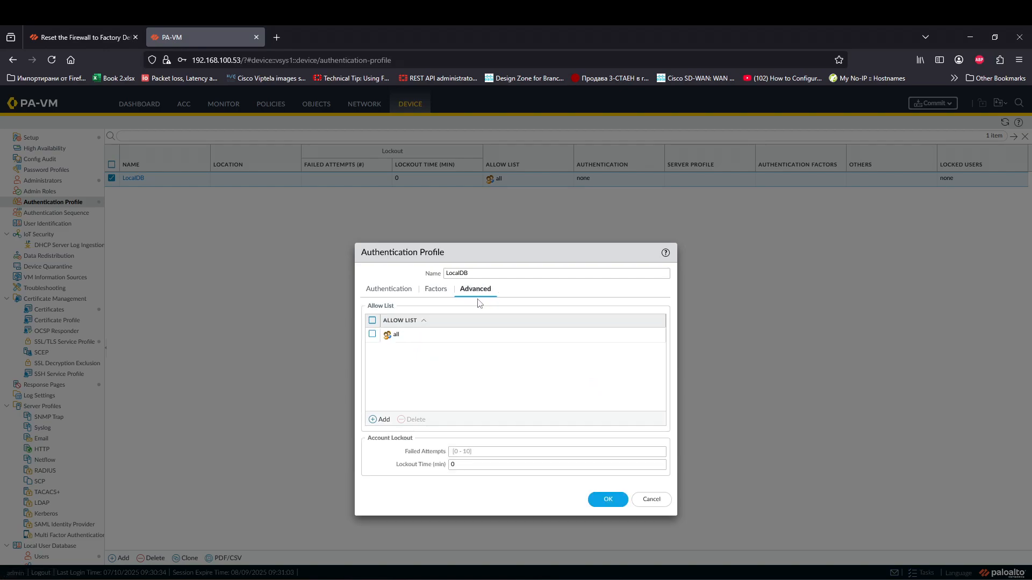
pyautogui.click(396, 291)
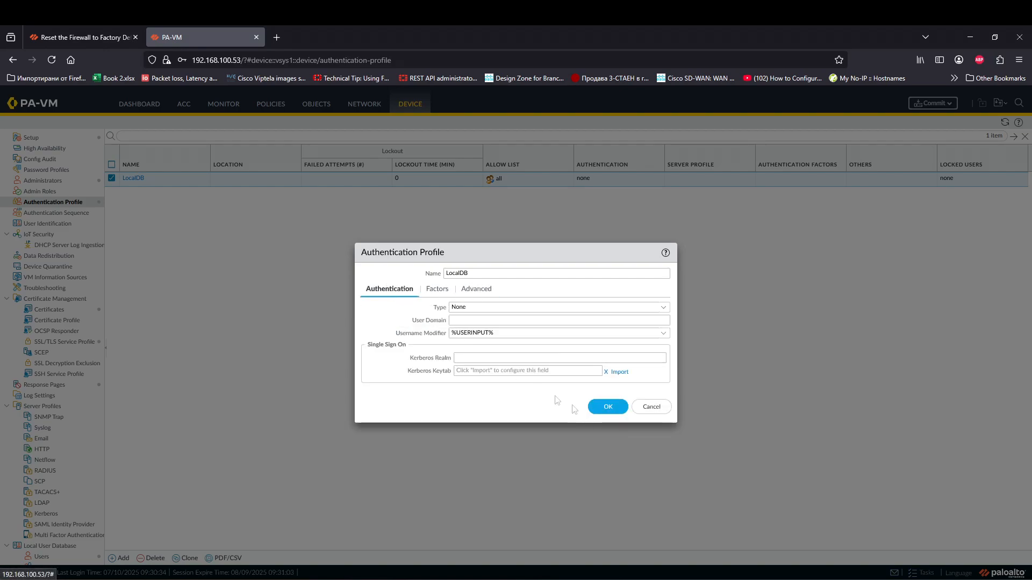
pyautogui.click(652, 409)
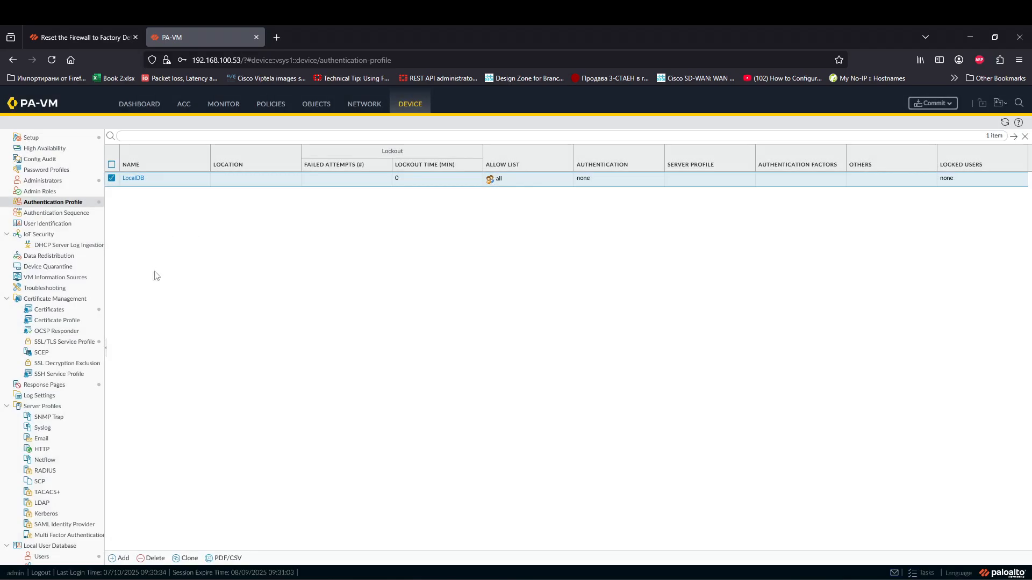
# Step: Return to the Authentication Profile list, starting a new profile but discarding it empty
pyautogui.click(42, 556)
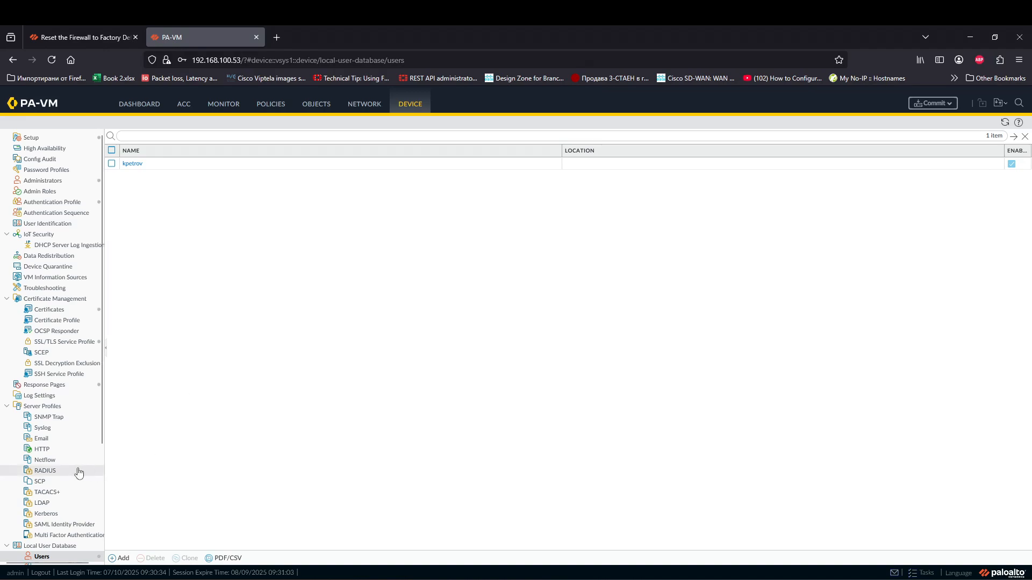
pyautogui.scroll(-2, 76, 472)
pyautogui.scroll(2, 67, 483)
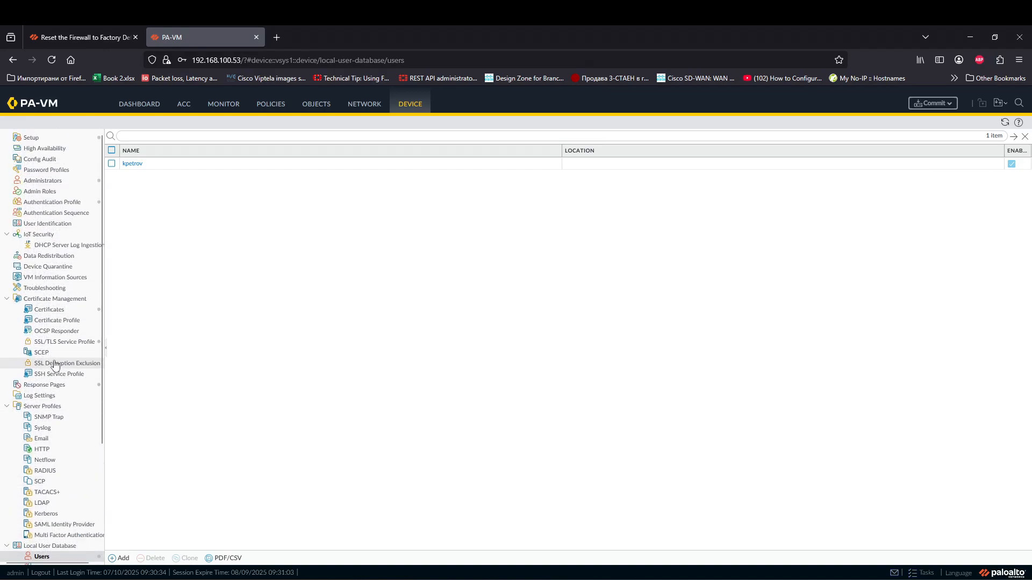
pyautogui.click(58, 205)
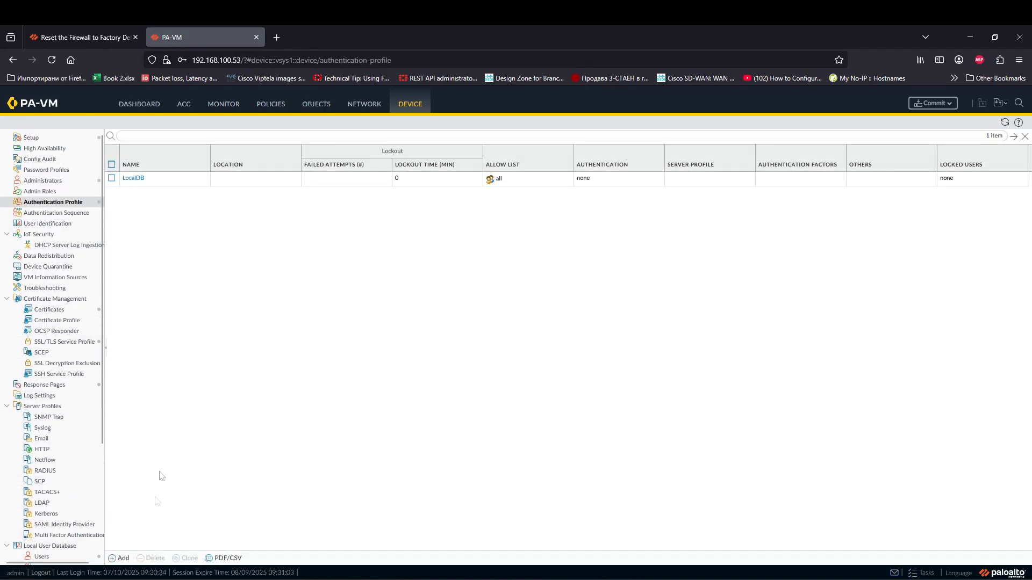
pyautogui.click(120, 558)
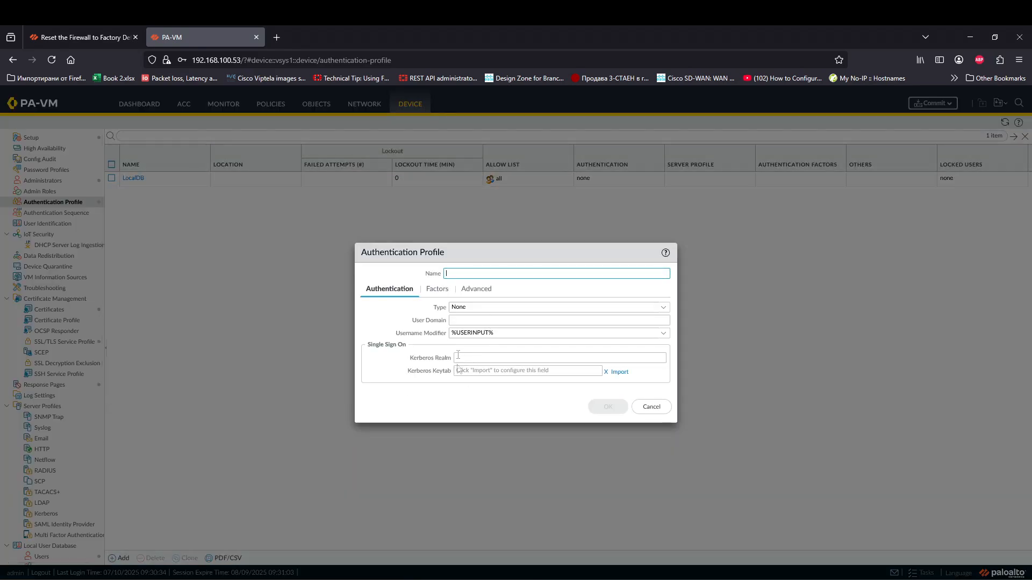
pyautogui.click(547, 306)
pyautogui.click(698, 309)
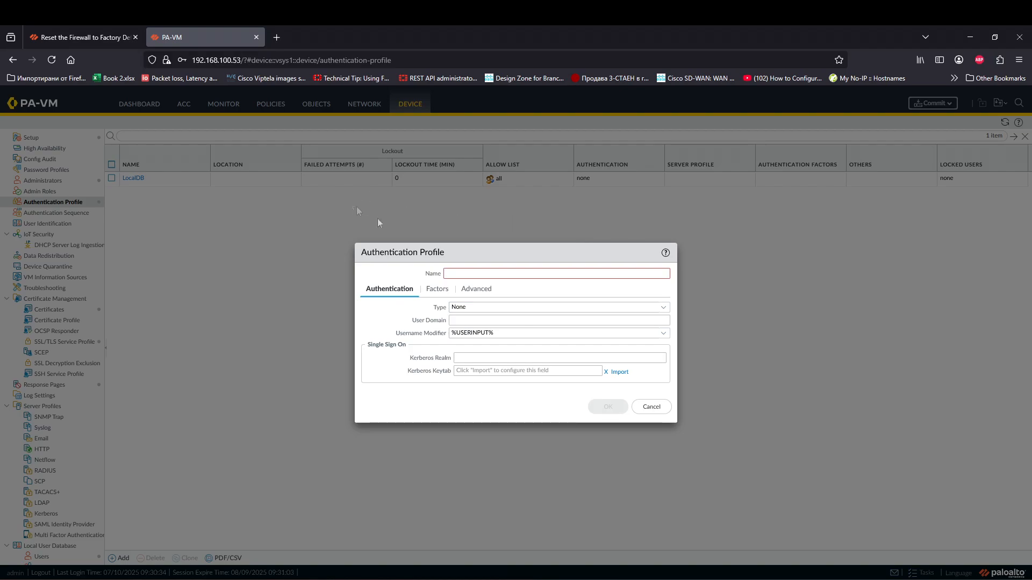
pyautogui.click(651, 410)
# Step: Open the LocalDB profile and set its authentication type to Local Database
pyautogui.click(134, 178)
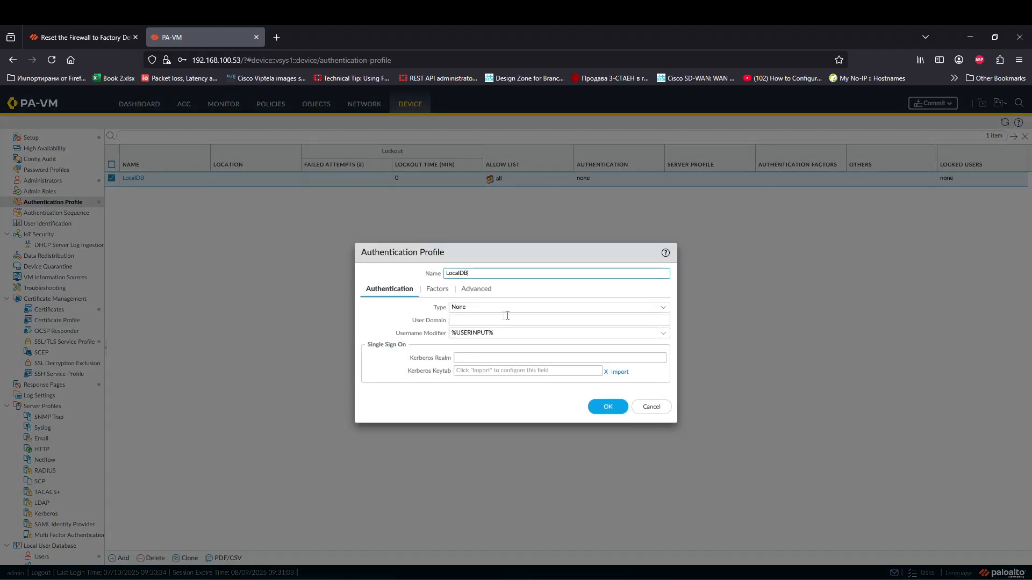
pyautogui.click(664, 308)
pyautogui.click(501, 345)
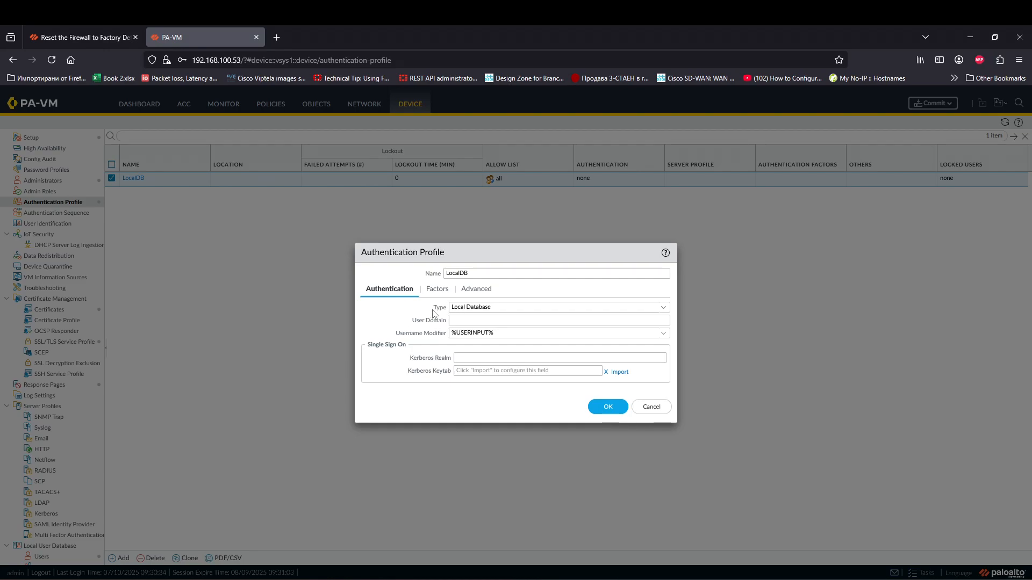
pyautogui.click(663, 307)
pyautogui.click(501, 346)
# Step: Briefly try RADIUS, revert to Local Database, and save the LocalDB profile
pyautogui.click(663, 307)
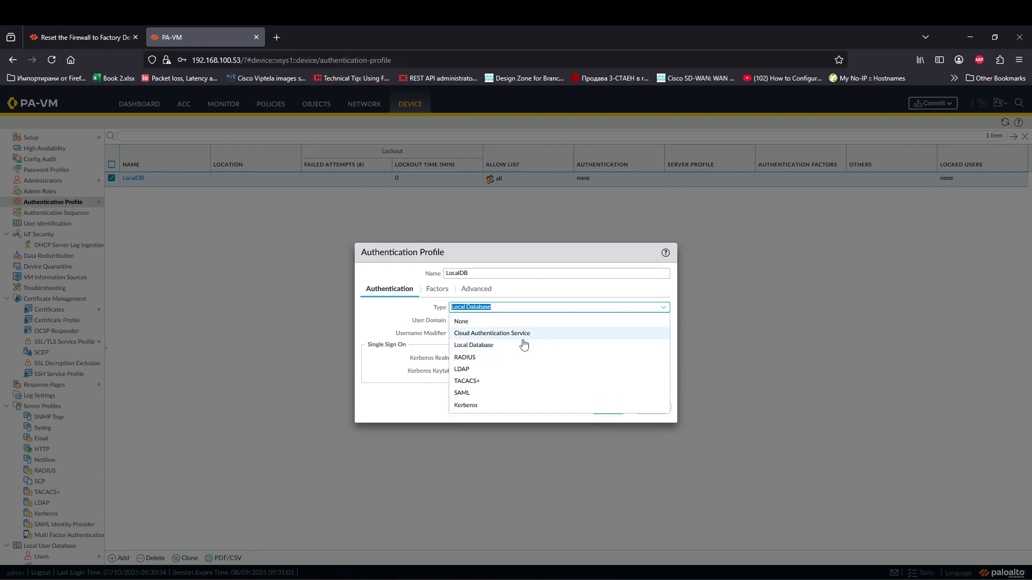
pyautogui.click(499, 358)
pyautogui.click(663, 321)
pyautogui.click(663, 307)
pyautogui.click(663, 308)
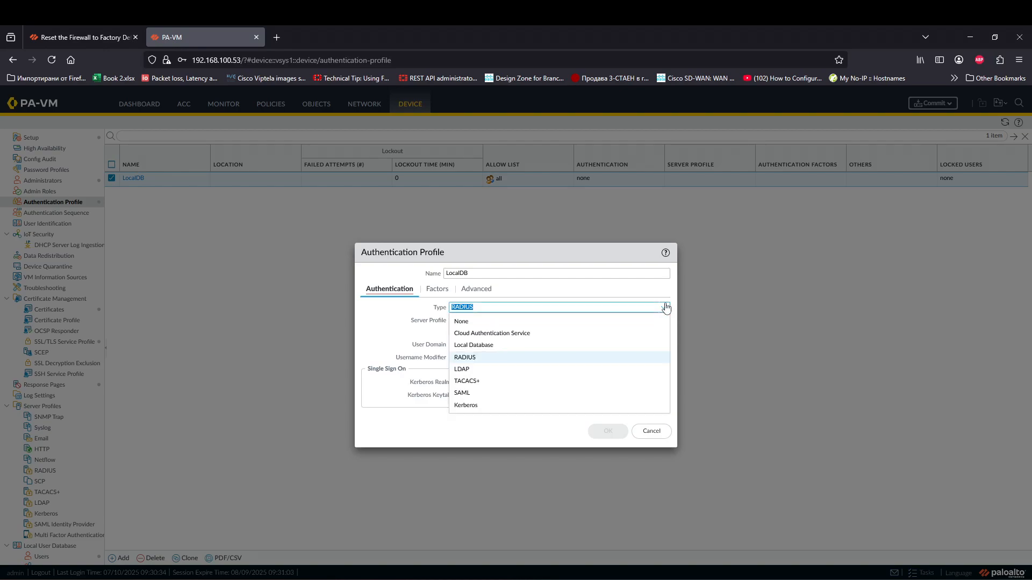
pyautogui.click(496, 346)
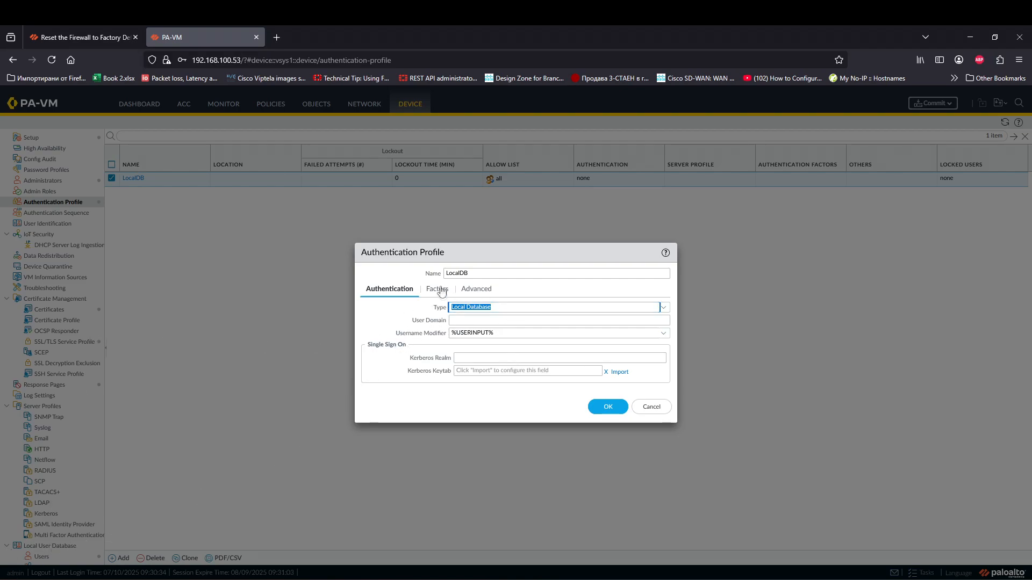
pyautogui.click(476, 289)
pyautogui.click(388, 289)
pyautogui.click(607, 406)
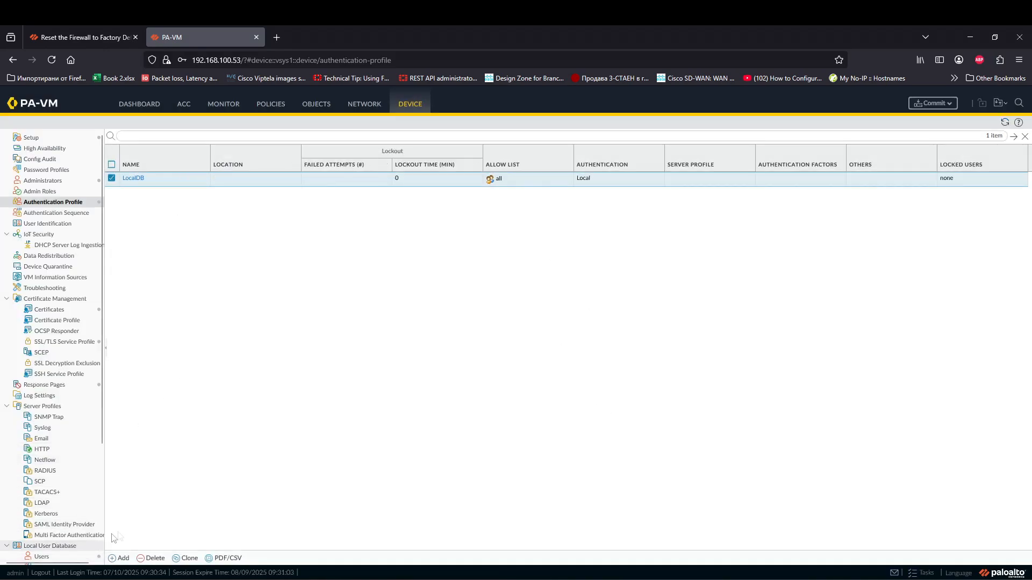
# Step: Inspect the certificate used by GP-TLS-Portal-profile and close it without changes
pyautogui.click(42, 557)
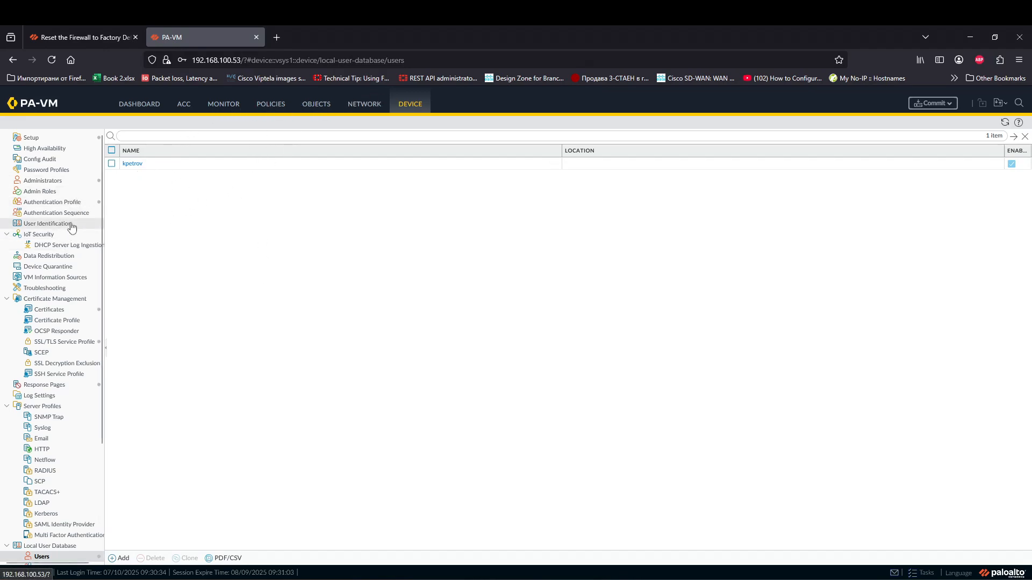
pyautogui.click(64, 342)
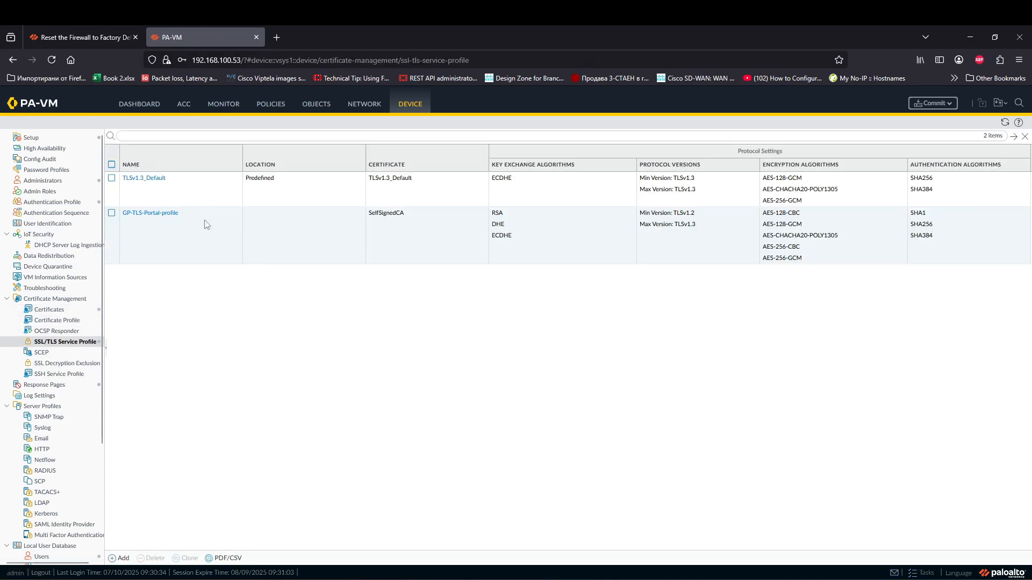
pyautogui.click(156, 215)
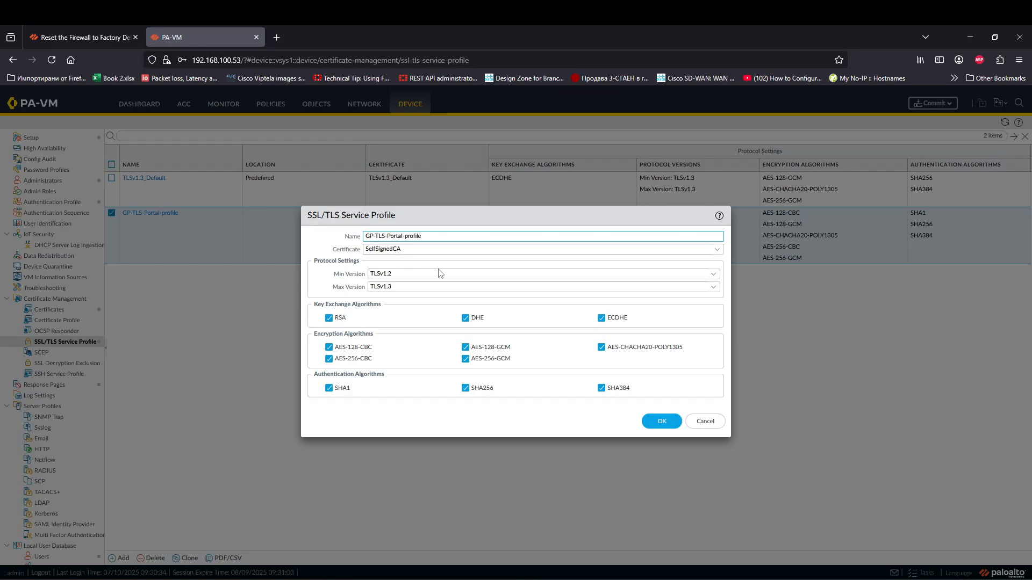
pyautogui.click(381, 248)
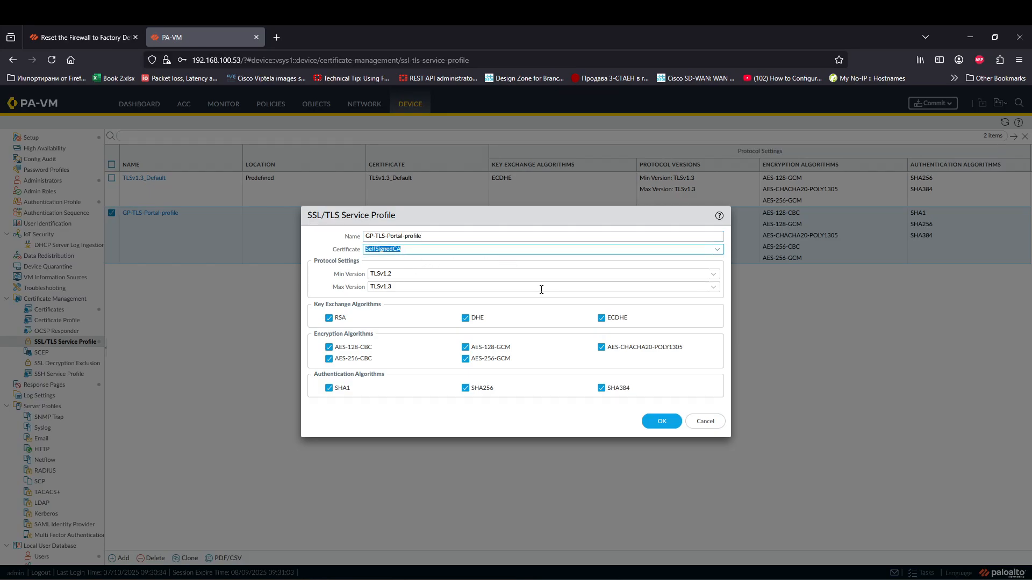
pyautogui.click(705, 421)
# Step: View the SelfSignedCA certificate details in Device Certificates, then close them
pyautogui.click(49, 309)
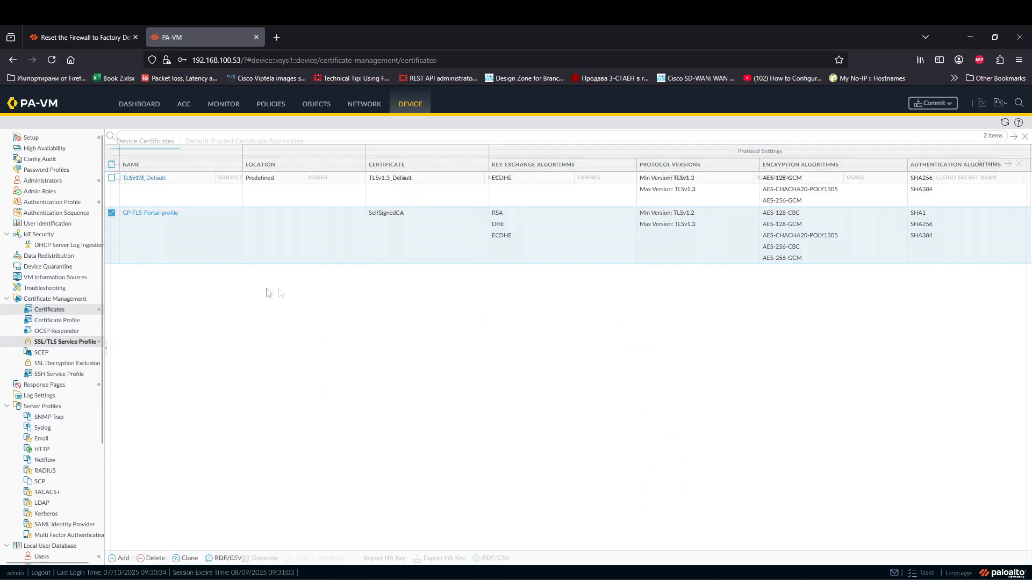
pyautogui.click(154, 206)
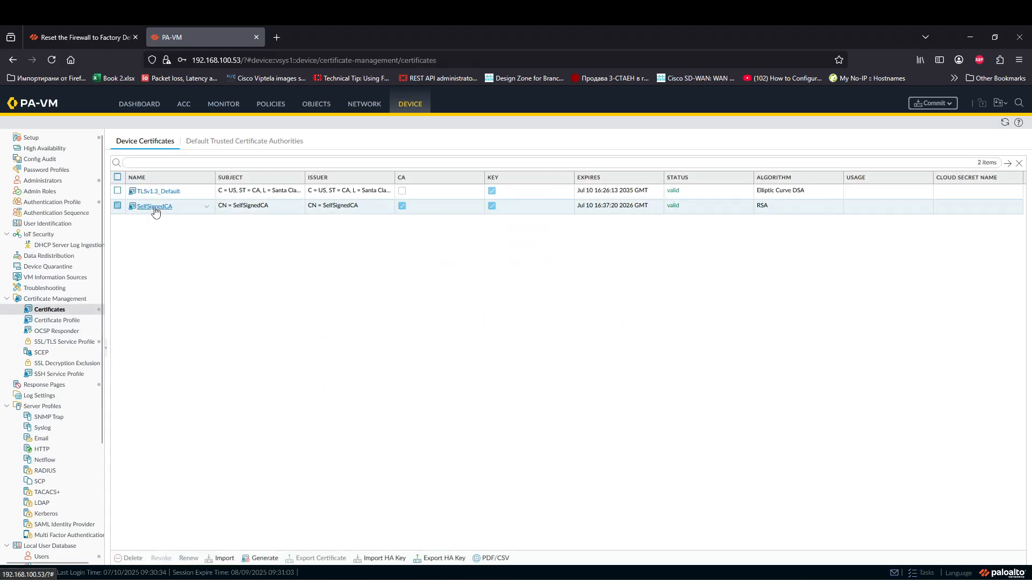
pyautogui.click(651, 439)
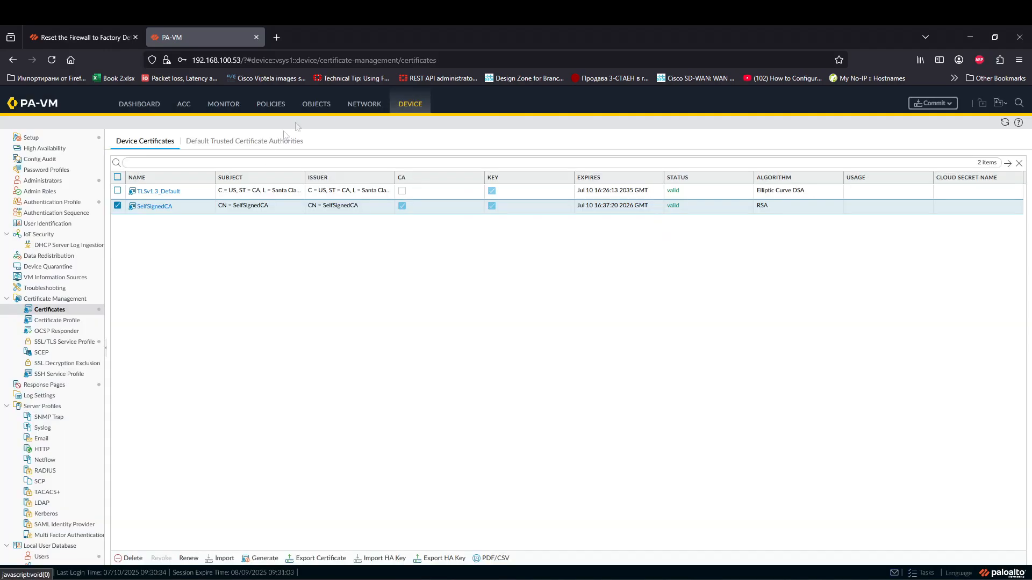
# Step: Add a GlobalProtect portal named GP-portal, choosing ethernet1/2 rather than ethernet1/1 as its interface
pyautogui.click(348, 106)
pyautogui.click(119, 558)
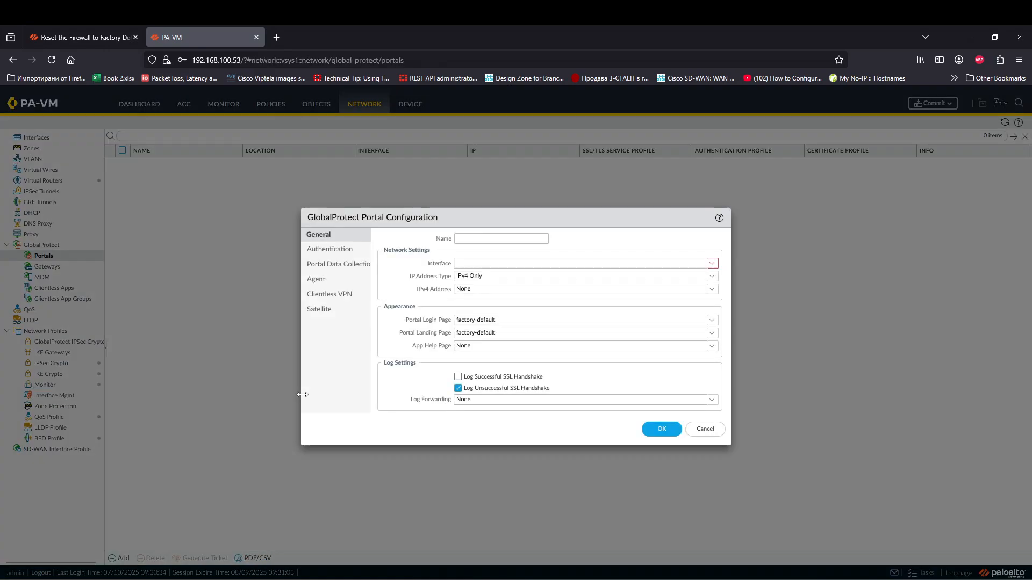
pyautogui.write('po')
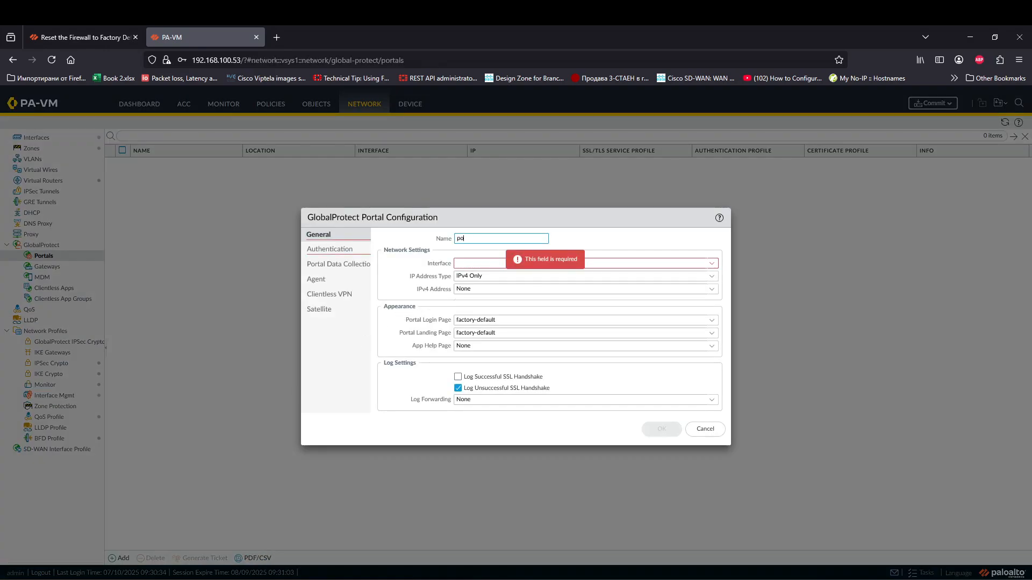
pyautogui.press('BackSpace')
pyautogui.press('BackSpace')
pyautogui.write('P-portal')
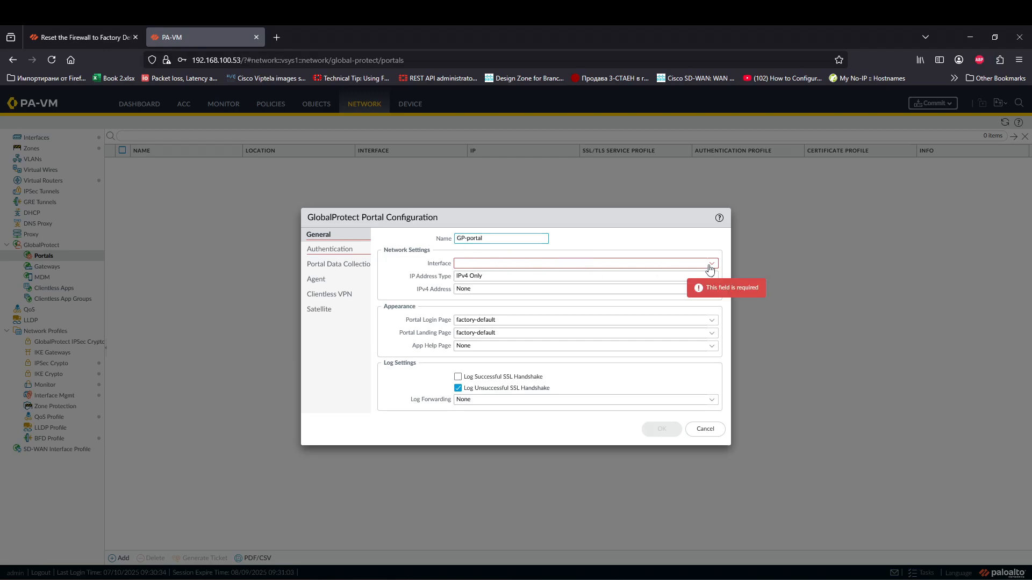
pyautogui.click(478, 264)
pyautogui.click(489, 286)
pyautogui.click(712, 264)
pyautogui.click(481, 289)
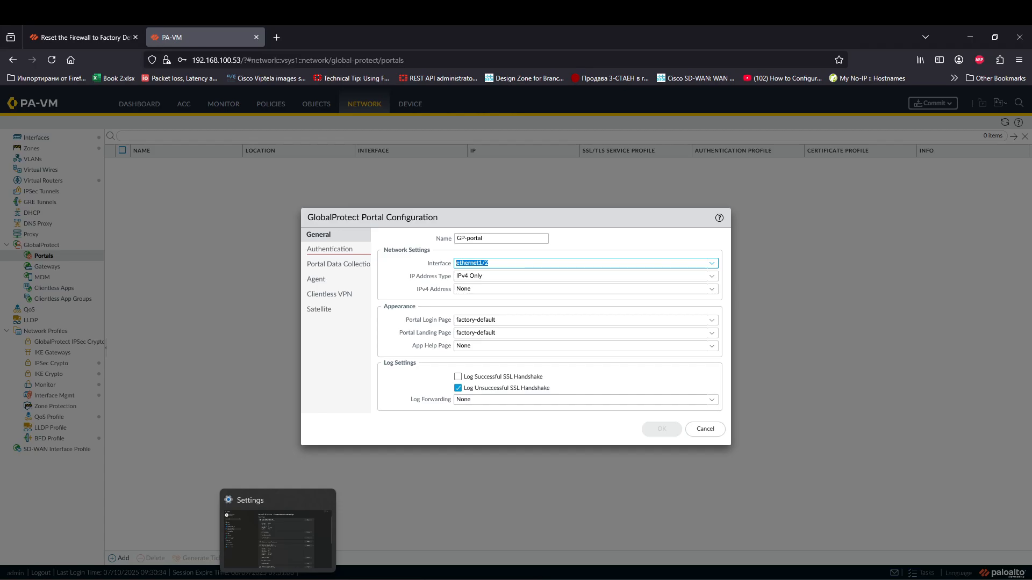
# Step: Mark the port 2 label beside PAN-OS on the Paint network diagram
pyautogui.click(144, 579)
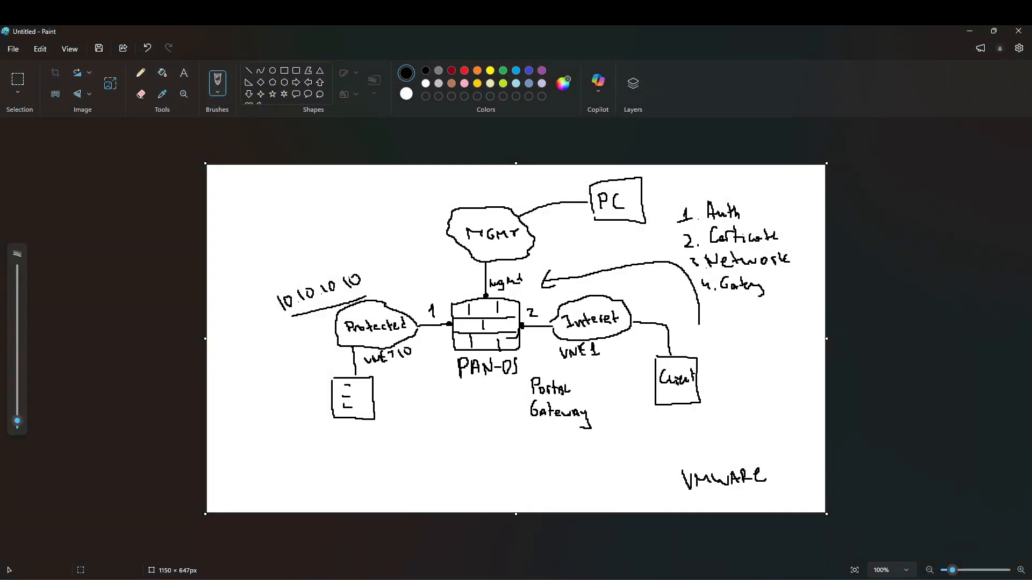
pyautogui.click(148, 579)
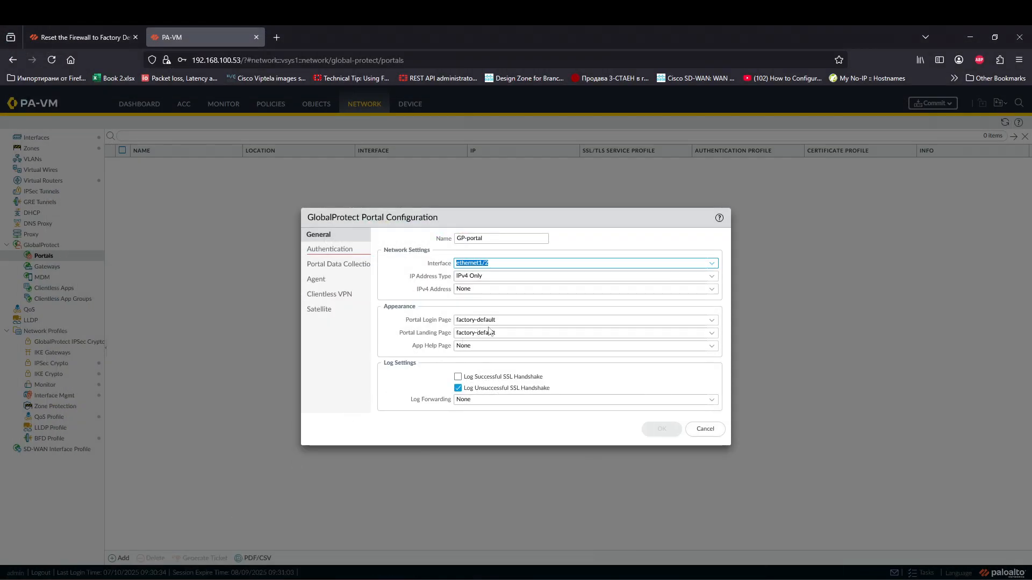
pyautogui.click(207, 579)
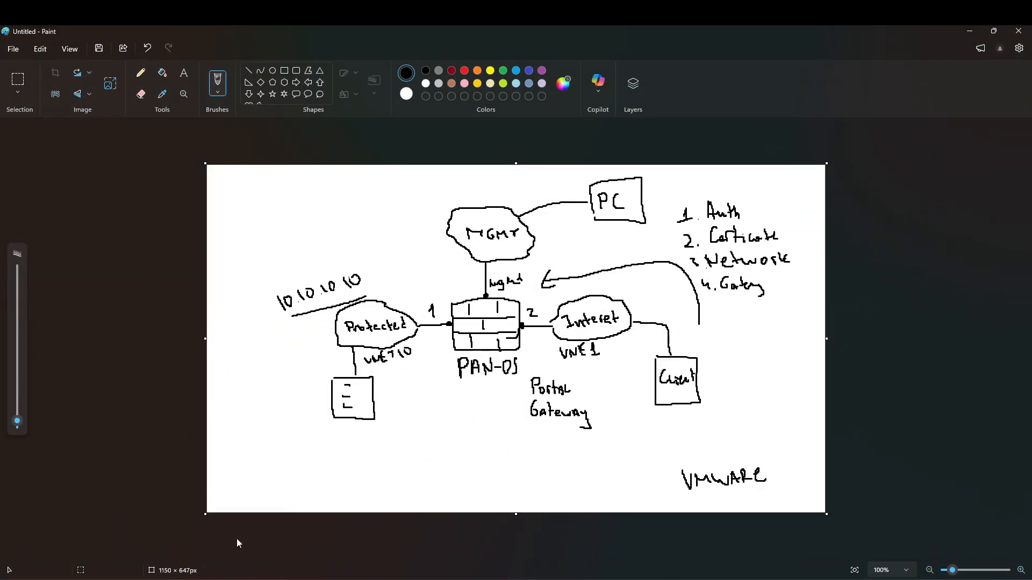
pyautogui.moveTo(530, 308); pyautogui.dragTo(524, 321)
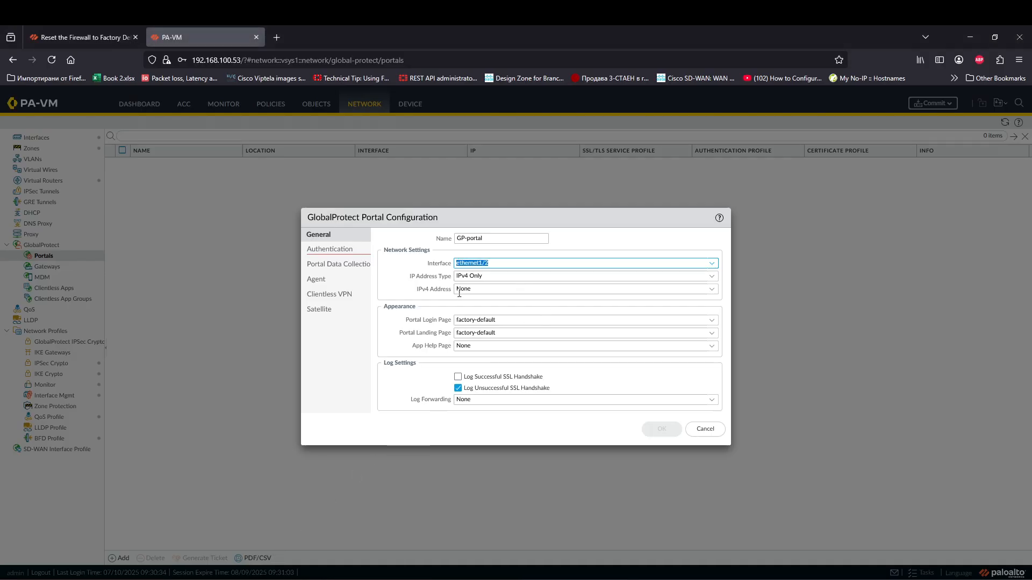
# Step: Give GP-portal IPv4 address 1.1.1.1/24 and SSL/TLS service profile GP-TLS-Portal-profile
pyautogui.click(647, 291)
pyautogui.click(511, 313)
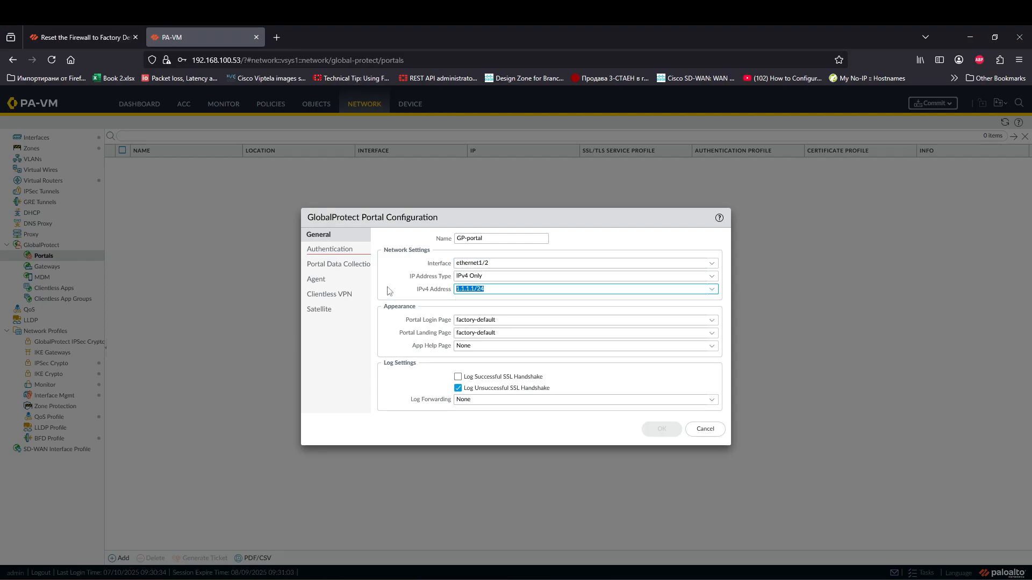
pyautogui.click(330, 250)
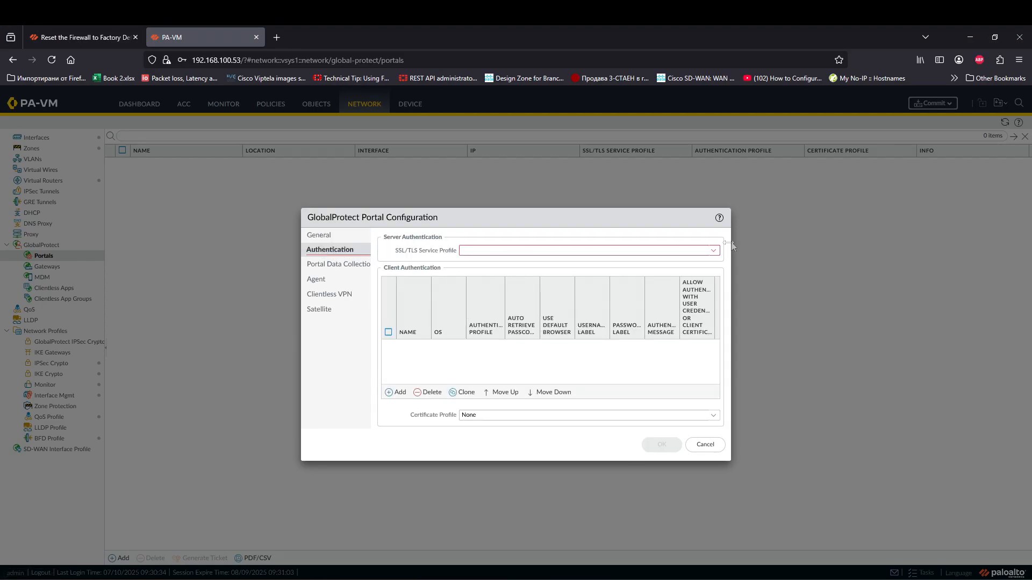
pyautogui.click(713, 250)
pyautogui.click(522, 265)
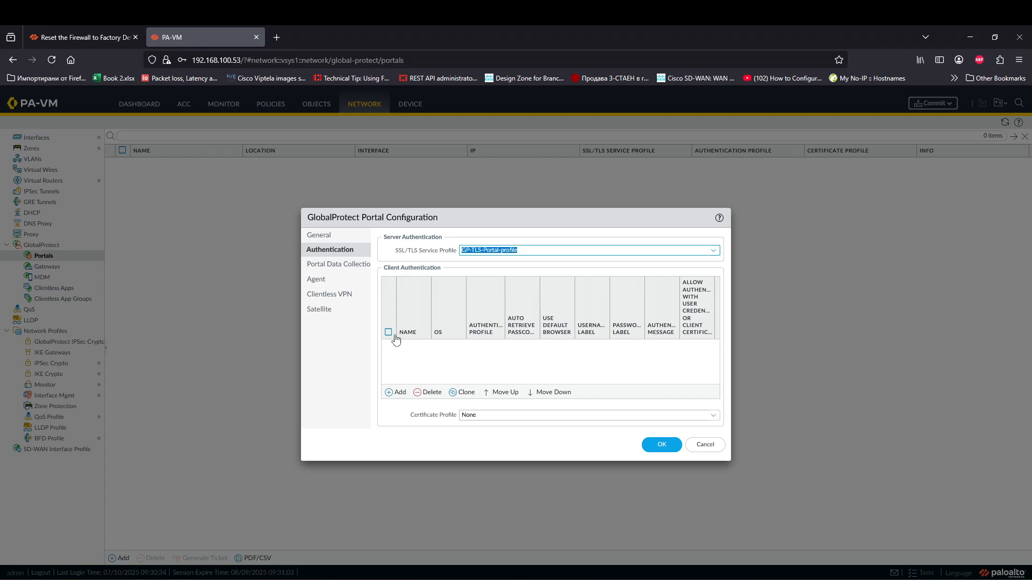
# Step: Add a LocalDB client authentication entry that uses the LocalDB authentication profile
pyautogui.click(396, 391)
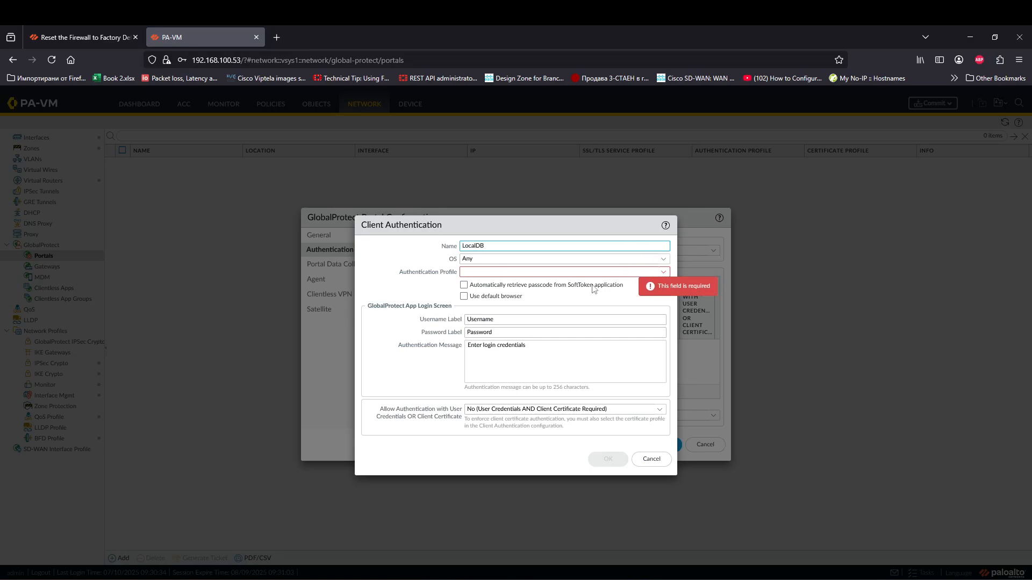
pyautogui.click(664, 272)
pyautogui.click(493, 286)
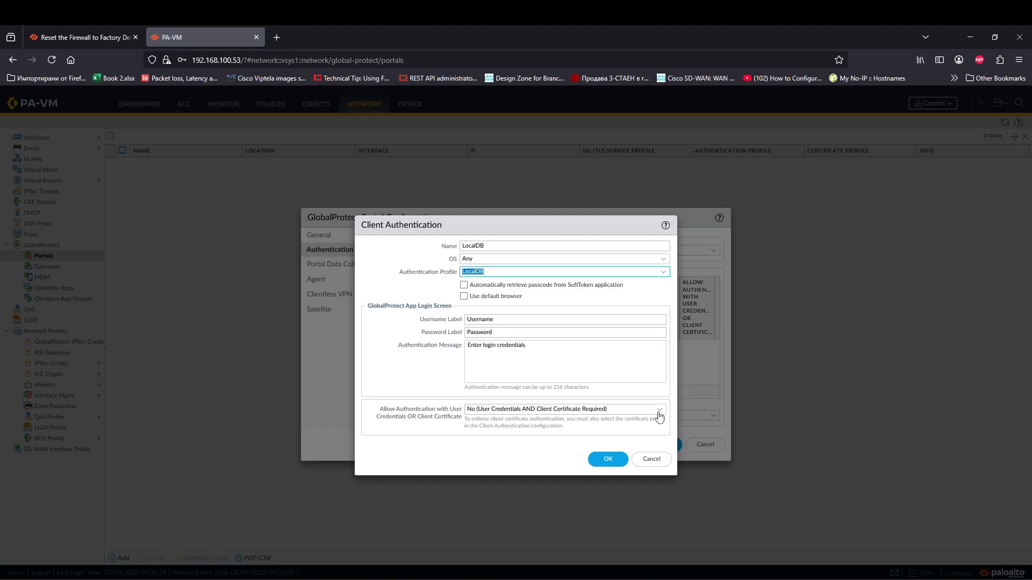
pyautogui.click(438, 413)
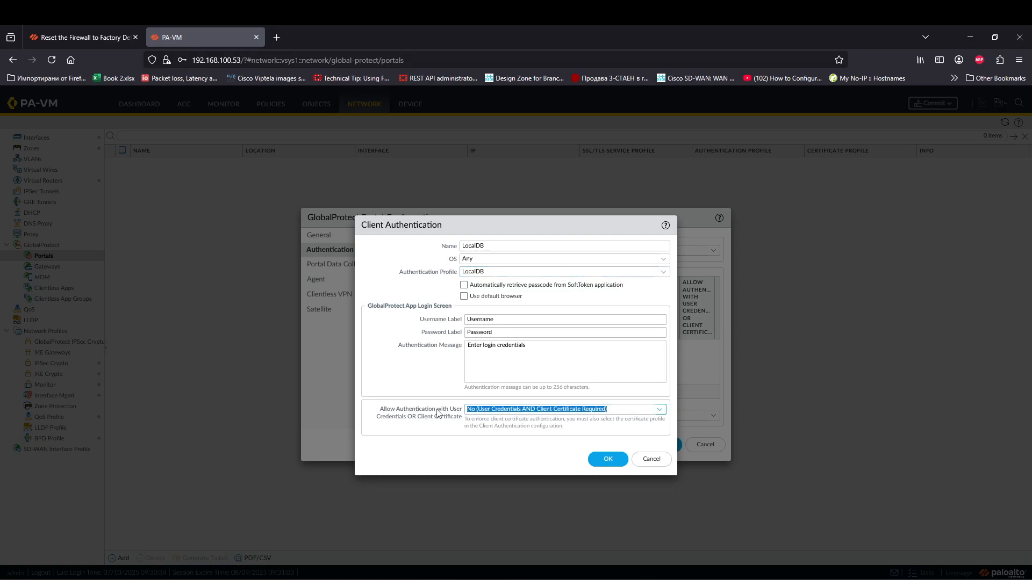
pyautogui.click(475, 412)
pyautogui.click(572, 421)
pyautogui.moveTo(600, 419); pyautogui.dragTo(516, 428)
pyautogui.click(626, 429)
pyautogui.click(628, 429)
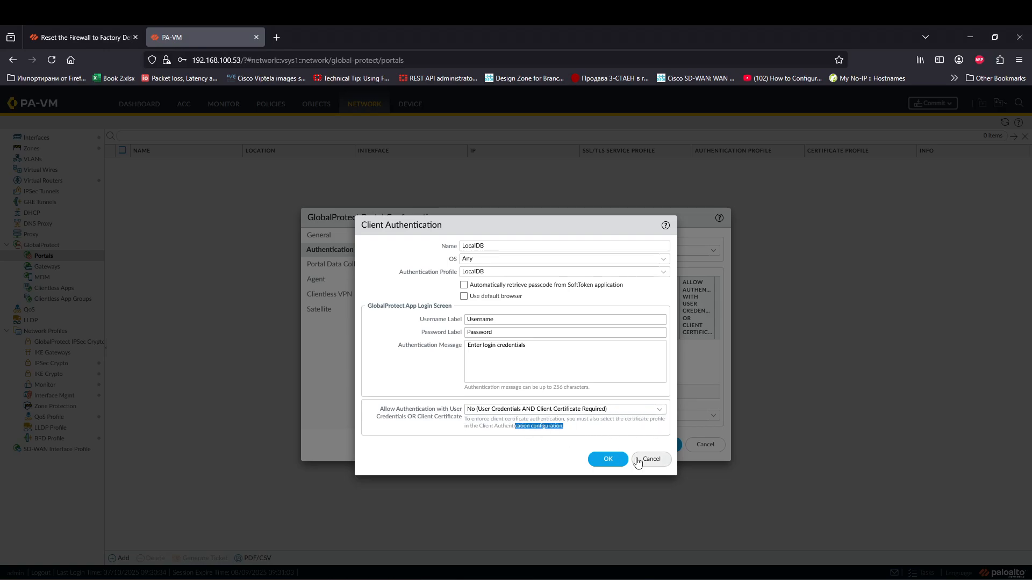
pyautogui.click(608, 459)
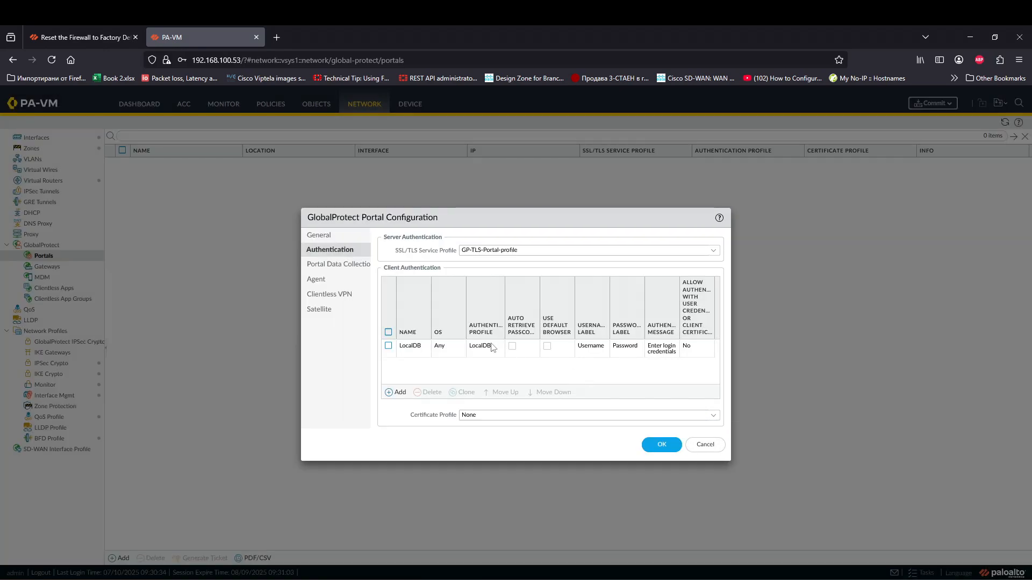
# Step: Leave the portal's certificate profile set to None
pyautogui.click(713, 416)
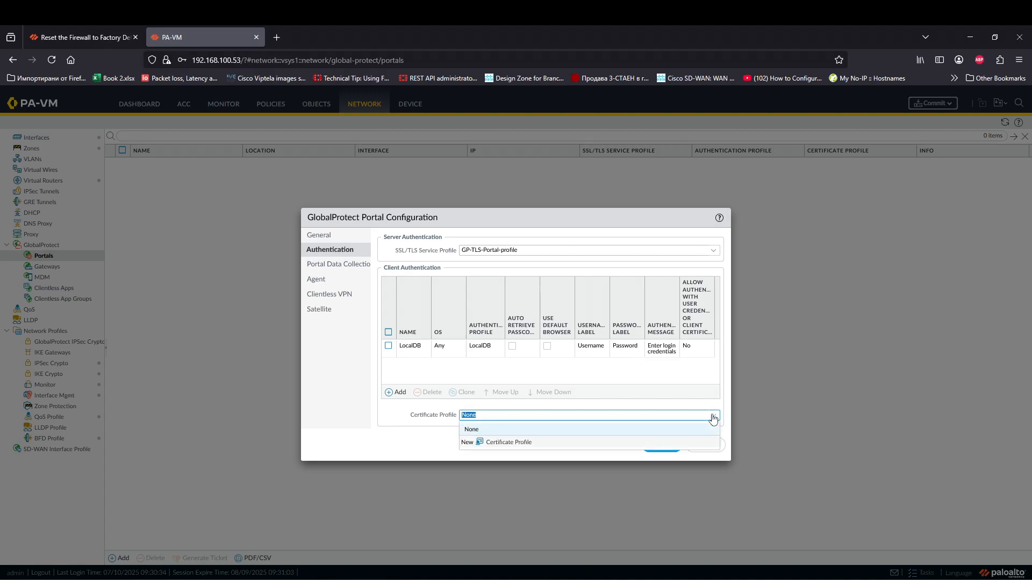
pyautogui.click(713, 417)
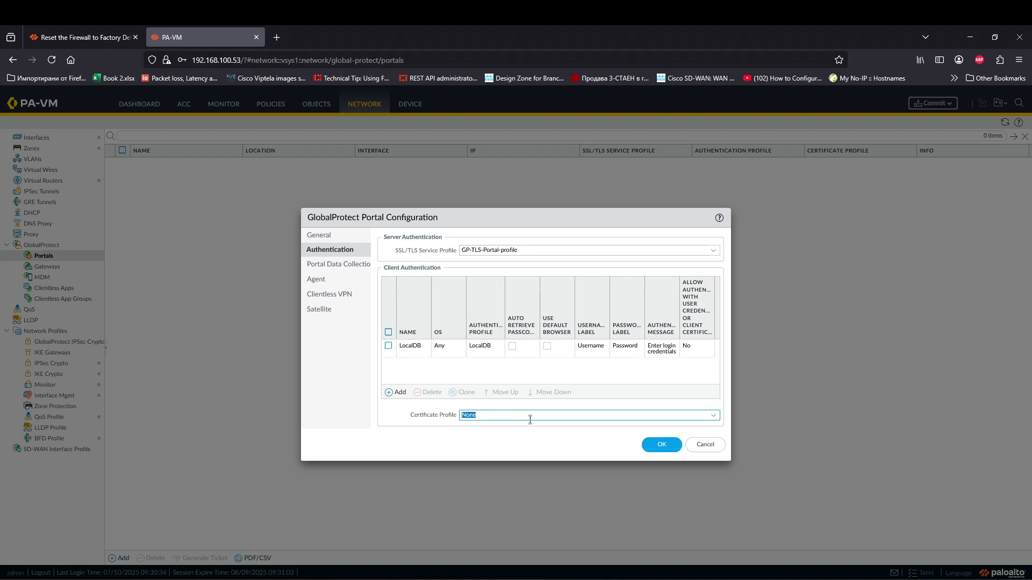
pyautogui.click(449, 438)
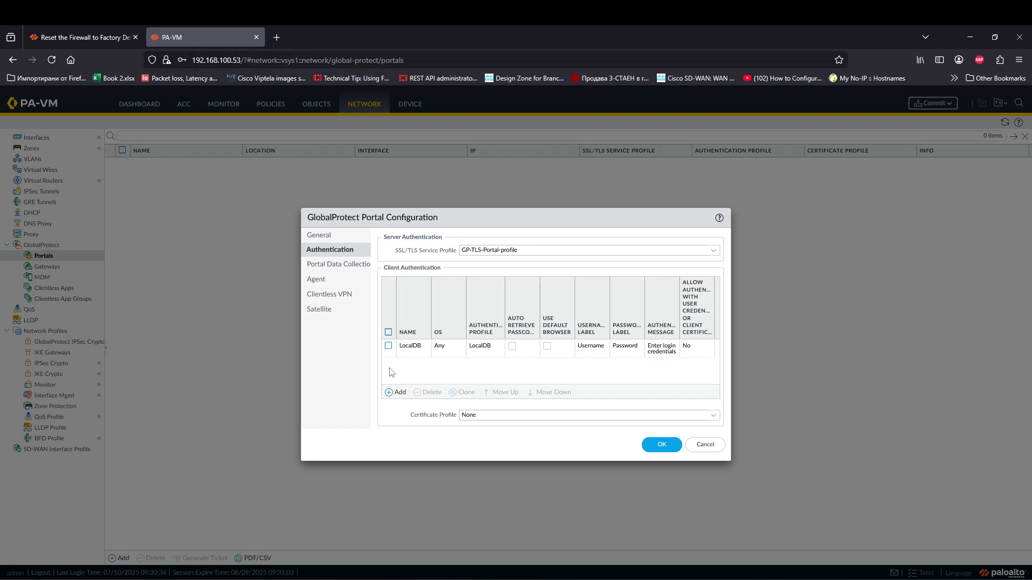
pyautogui.click(337, 265)
# Step: Add a new portal agent configuration named Default-Agent-cfg
pyautogui.click(326, 280)
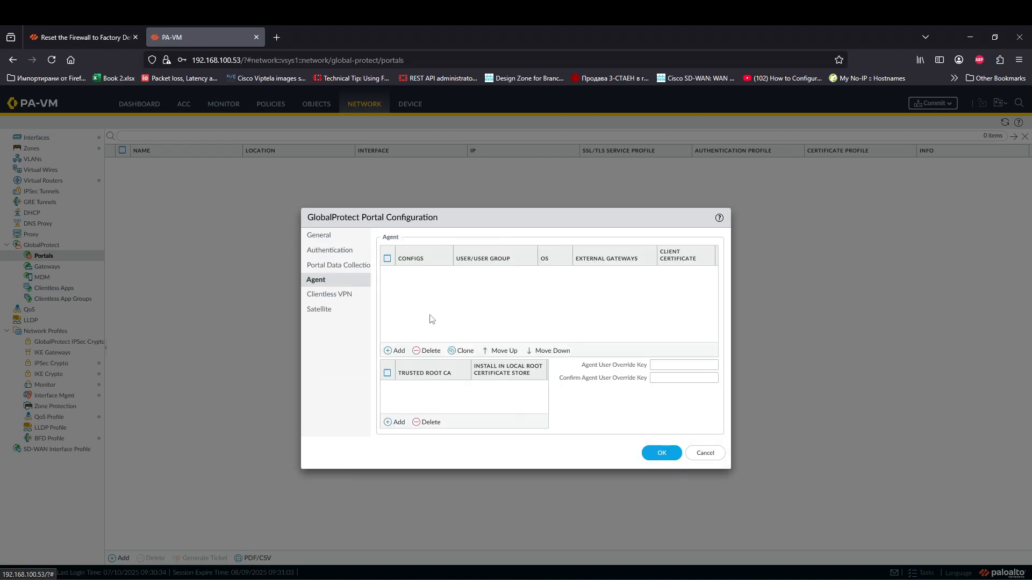
pyautogui.click(396, 352)
pyautogui.click(488, 257)
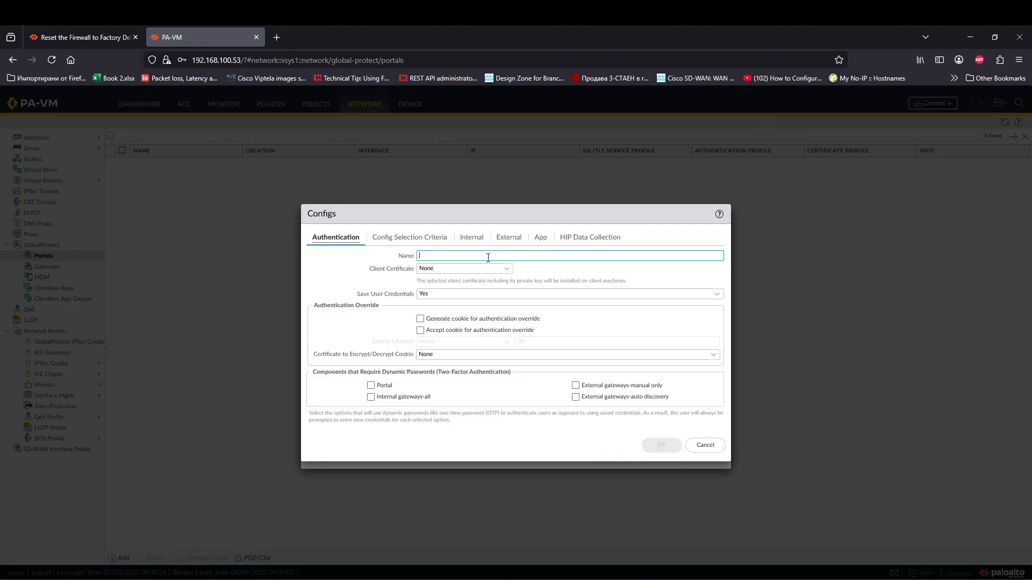
pyautogui.write('Default-')
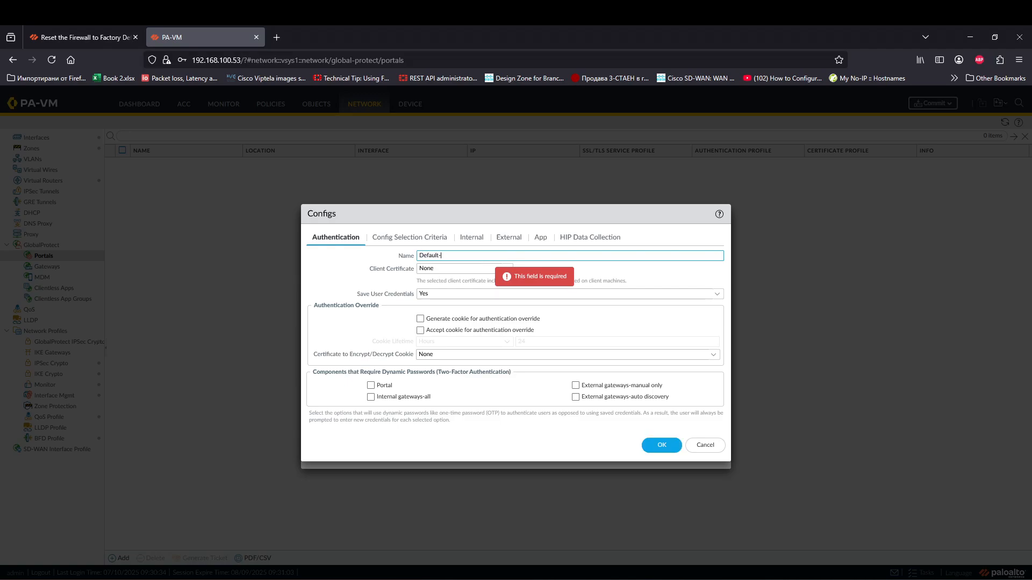
pyautogui.write('Agent-cfg')
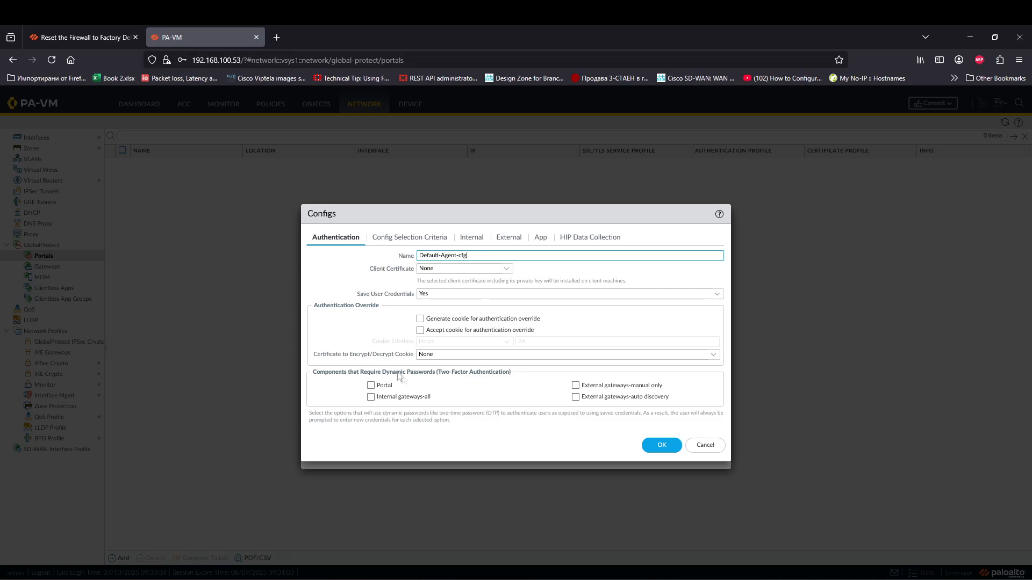
# Step: Review the config's selection criteria and internal gateway settings, then bring up its external gateways
pyautogui.click(395, 241)
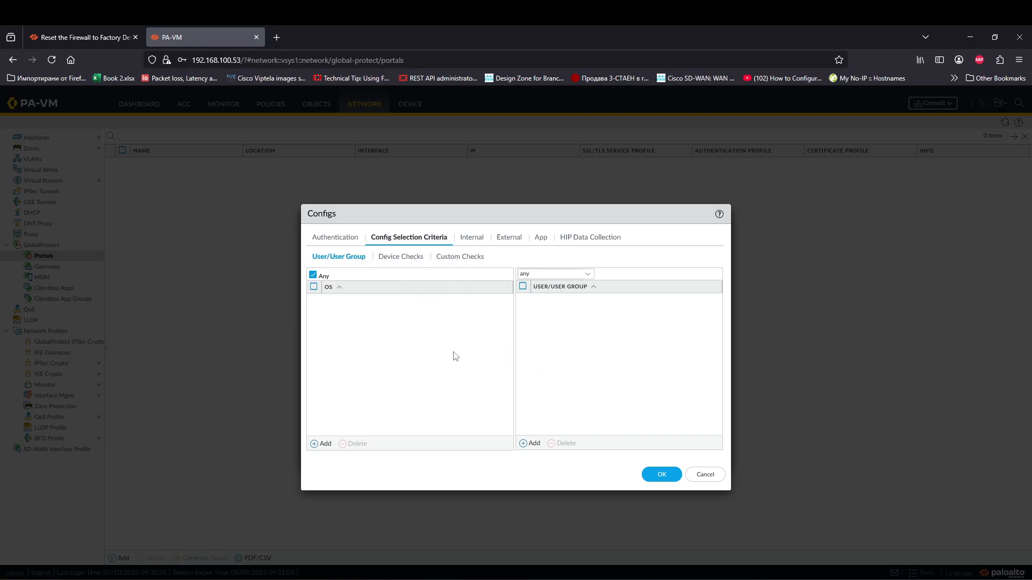
pyautogui.click(473, 238)
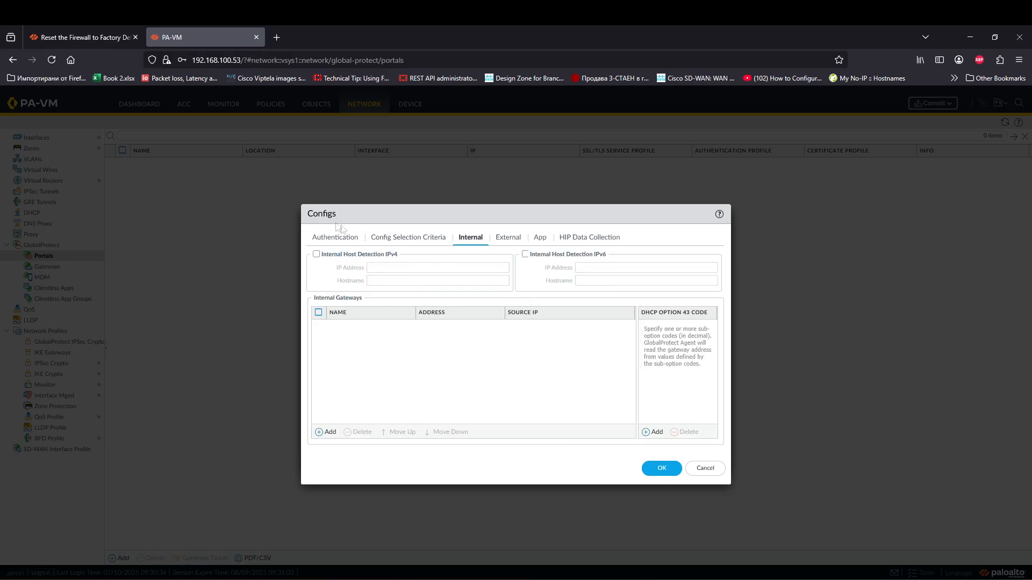
pyautogui.click(508, 236)
# Step: Add external gateway MyGateway with source region Any at Highest priority
pyautogui.click(328, 402)
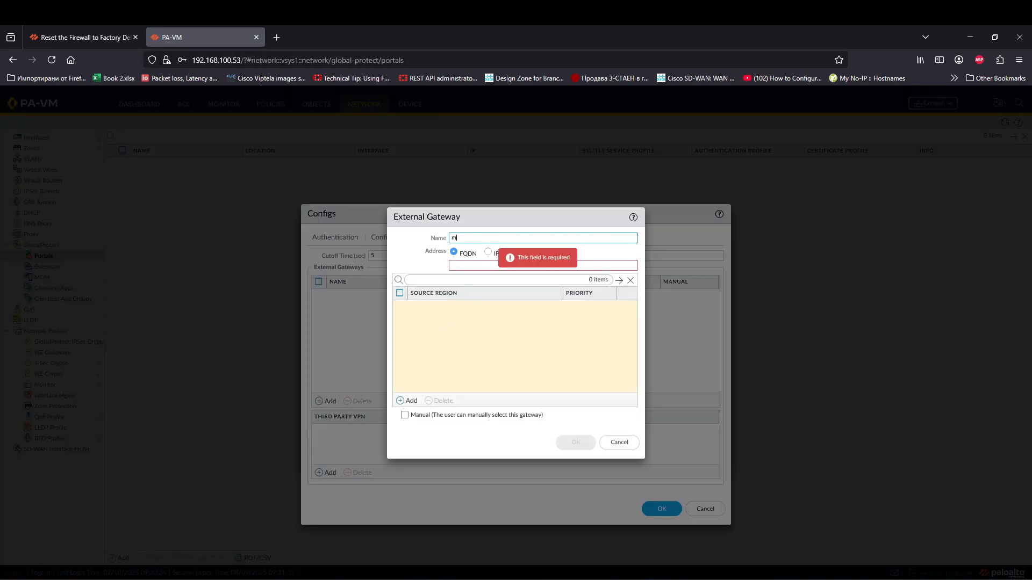
pyautogui.write('MyGatewa')
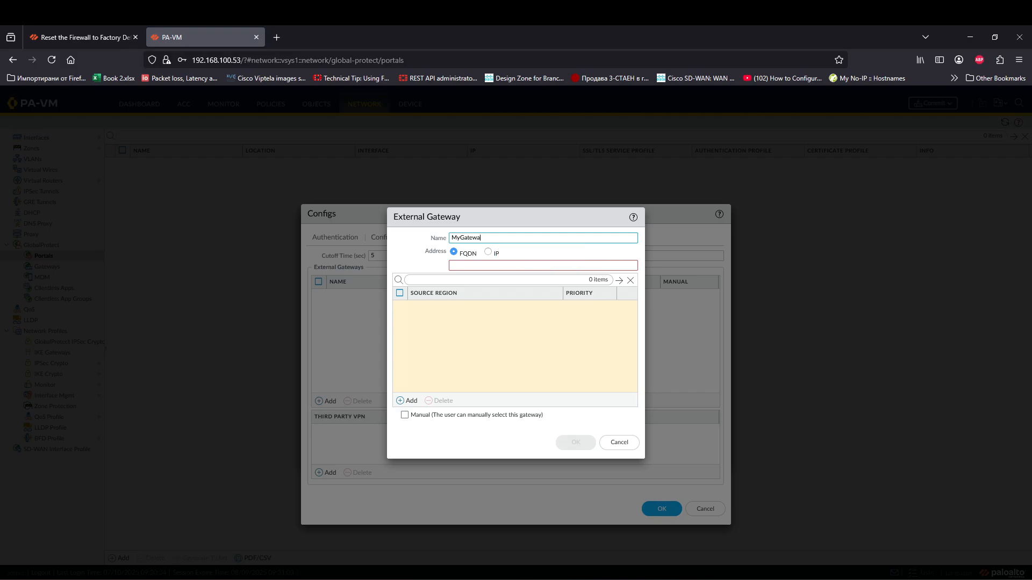
pyautogui.write('y')
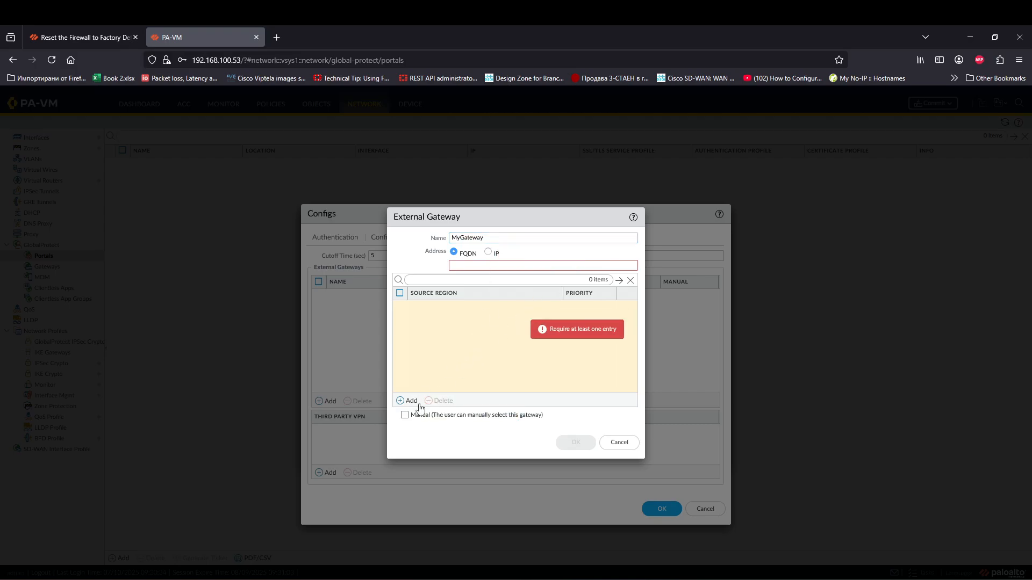
pyautogui.click(411, 401)
pyautogui.click(481, 322)
pyautogui.click(597, 308)
pyautogui.click(516, 345)
pyautogui.click(492, 306)
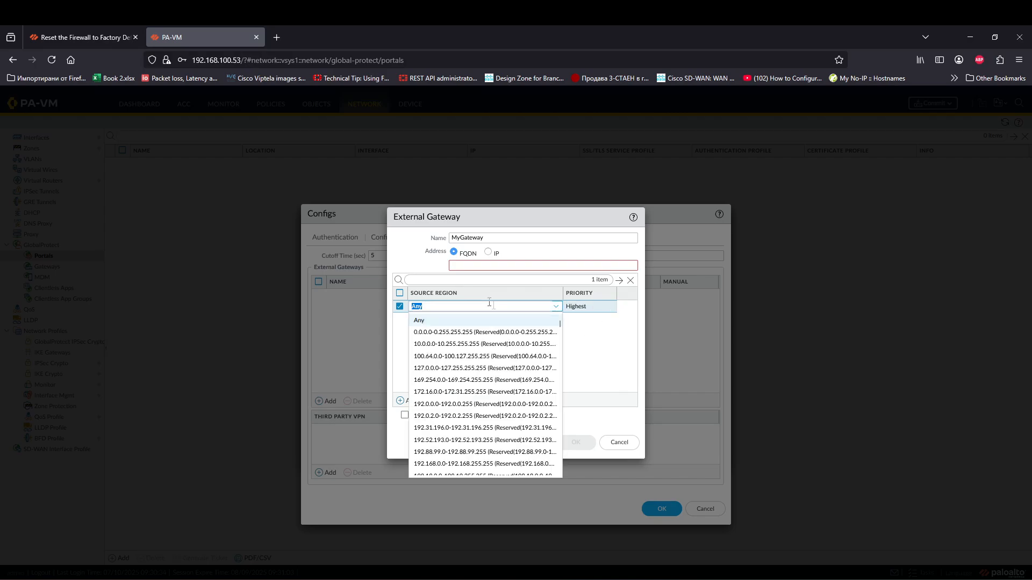
pyautogui.click(398, 343)
# Step: Set MyGateway's address to IP 1.1.1.1 and save the gateway
pyautogui.click(544, 264)
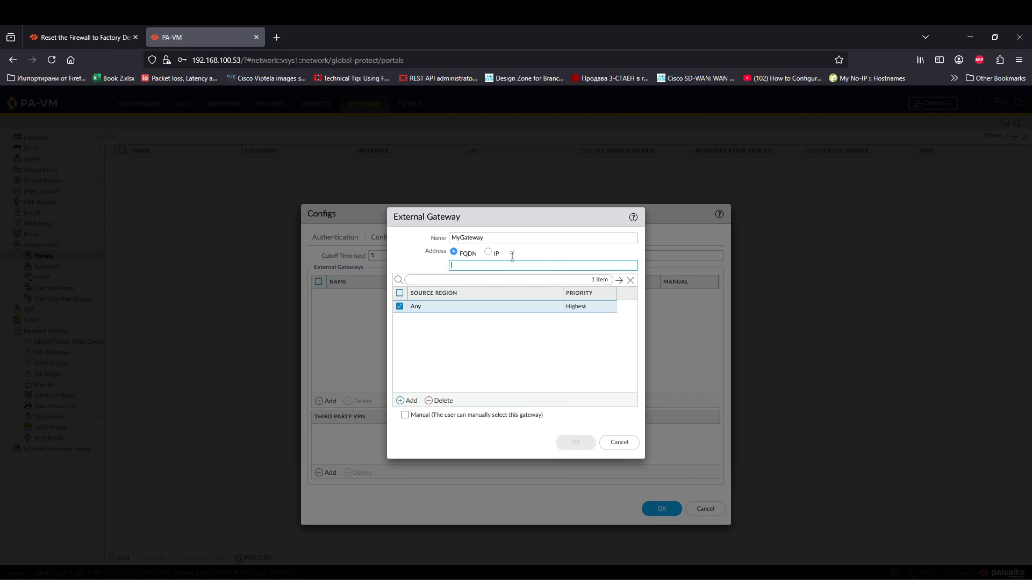
pyautogui.click(488, 252)
pyautogui.click(487, 266)
pyautogui.write('1.1.1.1')
pyautogui.click(457, 366)
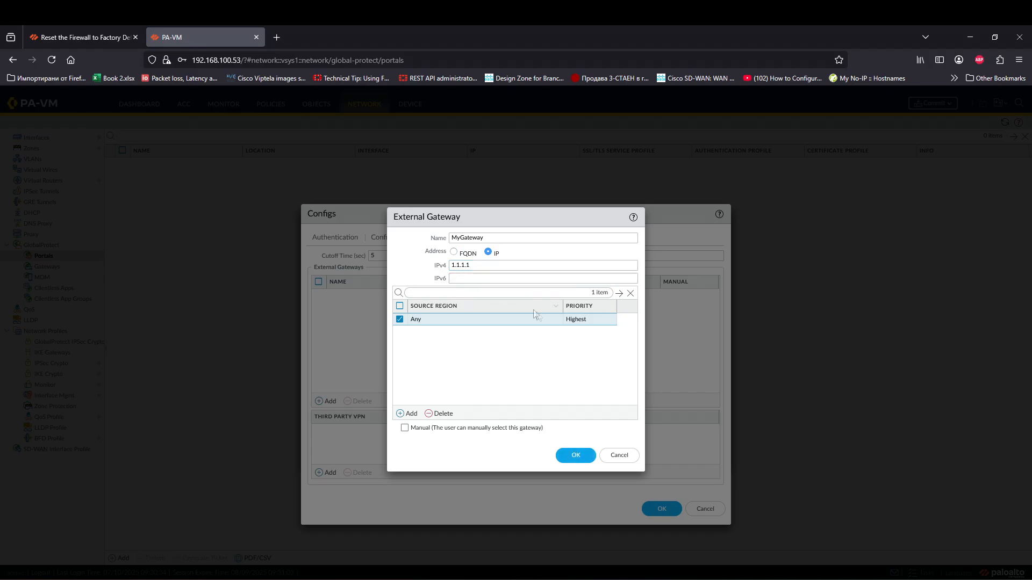
pyautogui.click(573, 455)
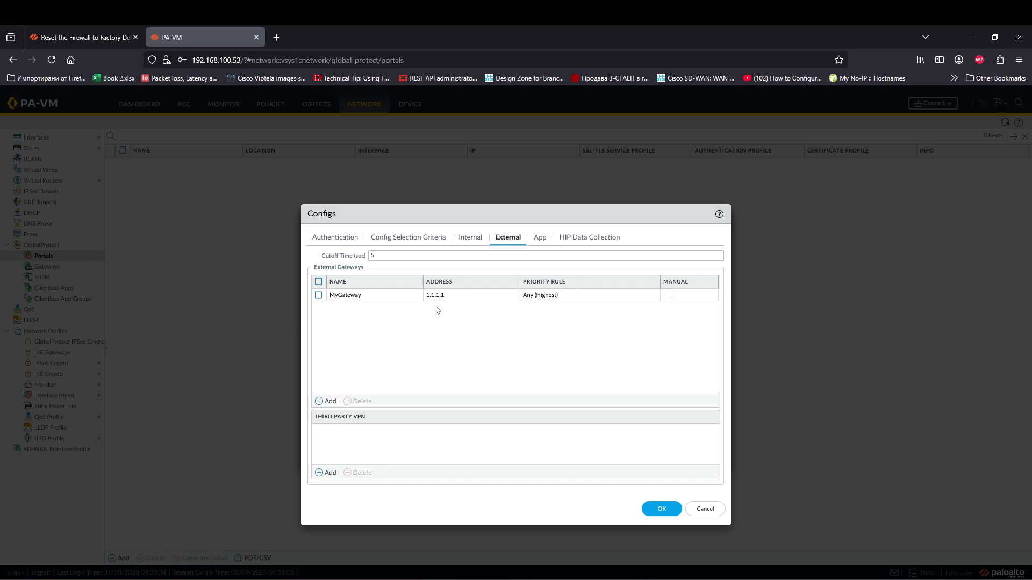
# Step: Review the agent config's App settings
pyautogui.click(539, 237)
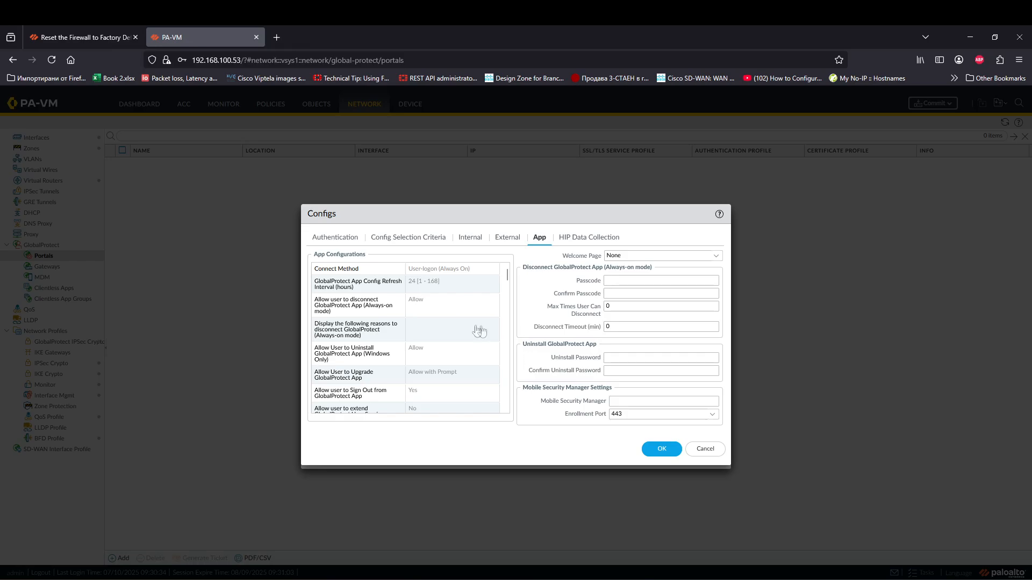
pyautogui.scroll(-3, 457, 324)
pyautogui.scroll(-10, 458, 325)
pyautogui.scroll(-5, 415, 352)
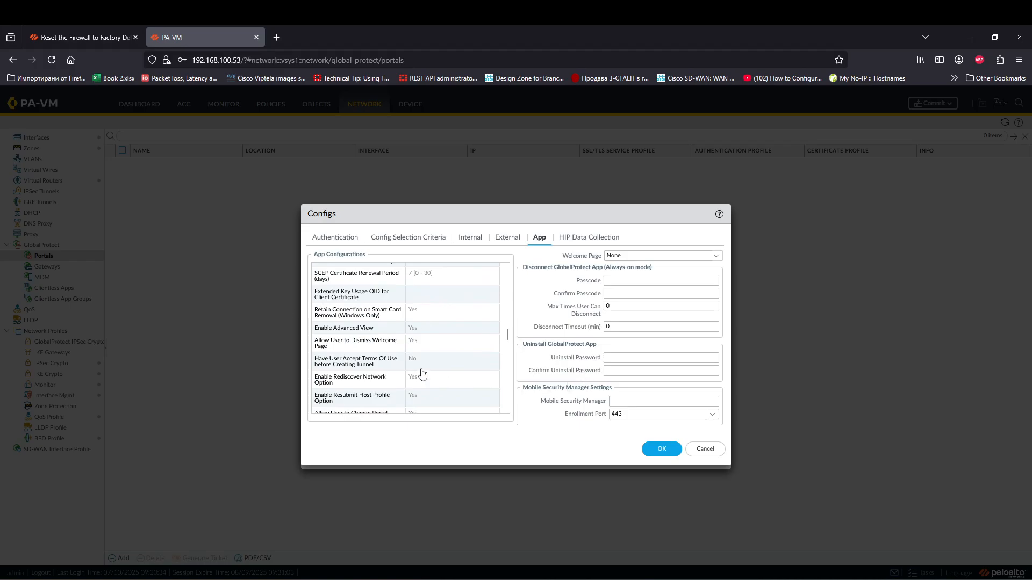
# Step: Save the agent config and the GP-portal portal, then show the GlobalProtect gateways list
pyautogui.click(661, 449)
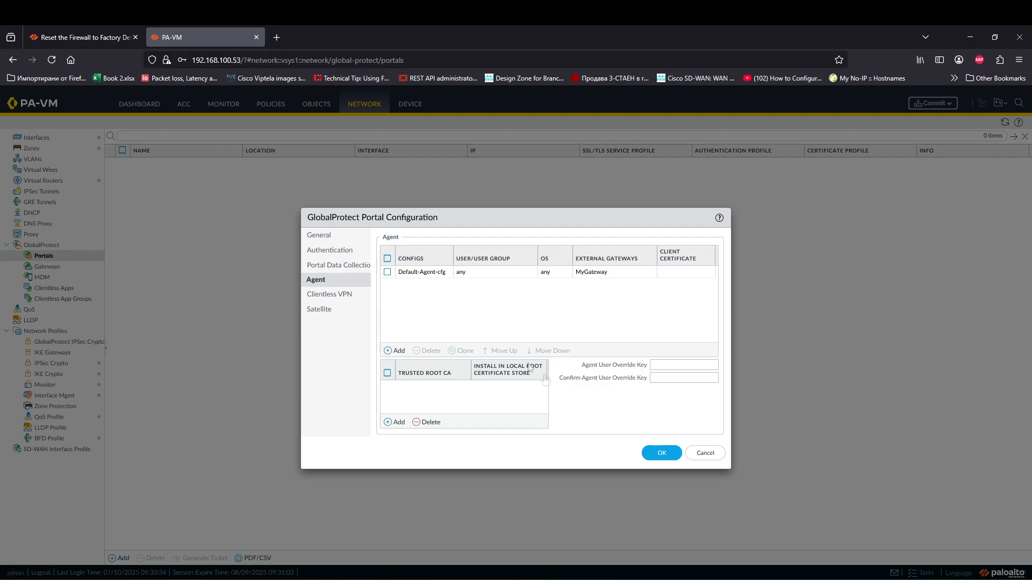
pyautogui.click(649, 454)
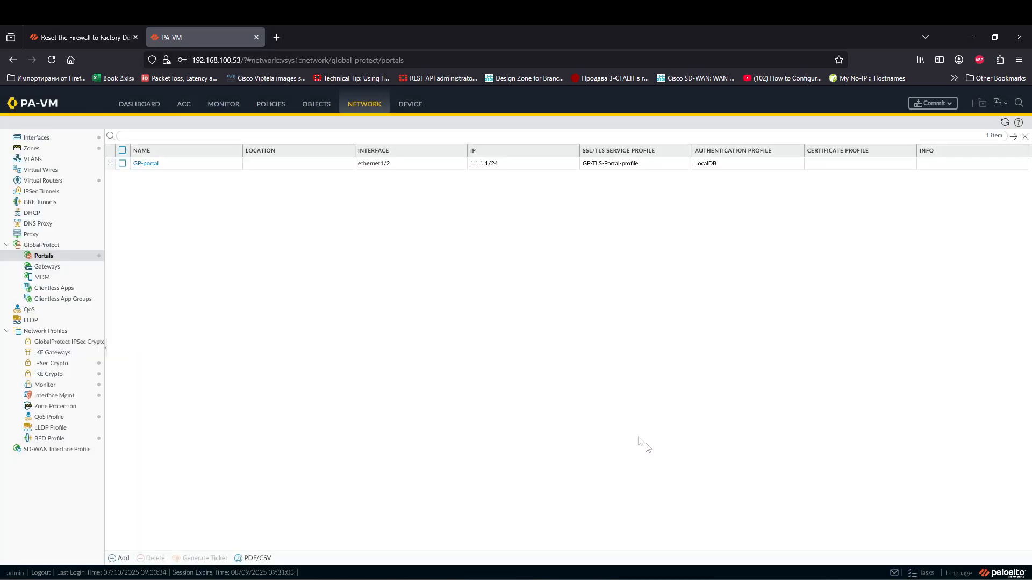
pyautogui.click(69, 268)
# Step: Create gateway GP-Gateway on interface ethernet1/2 with IPv4 address 1.1.1.1/24
pyautogui.click(119, 557)
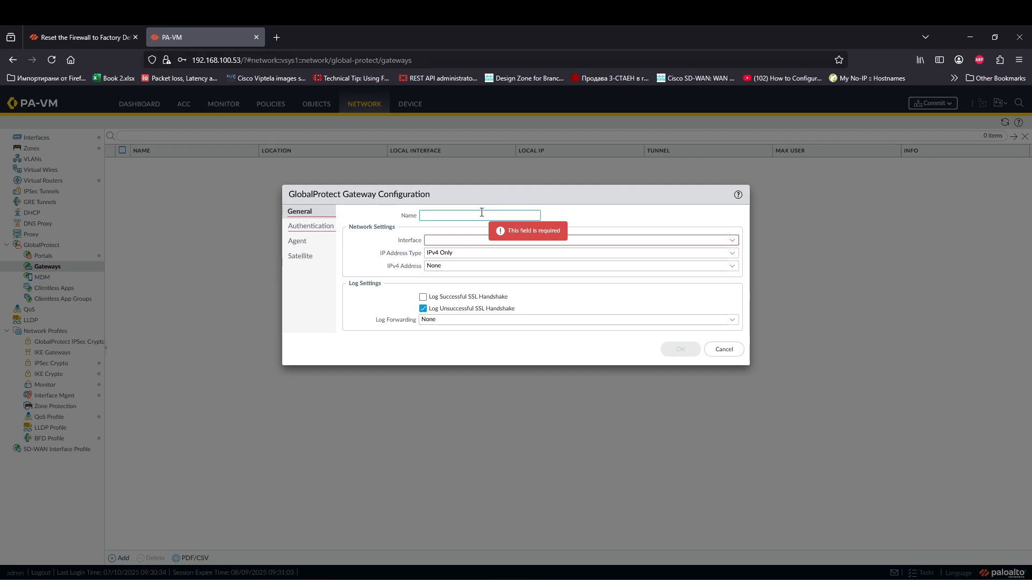
pyautogui.write('GP-Gateway')
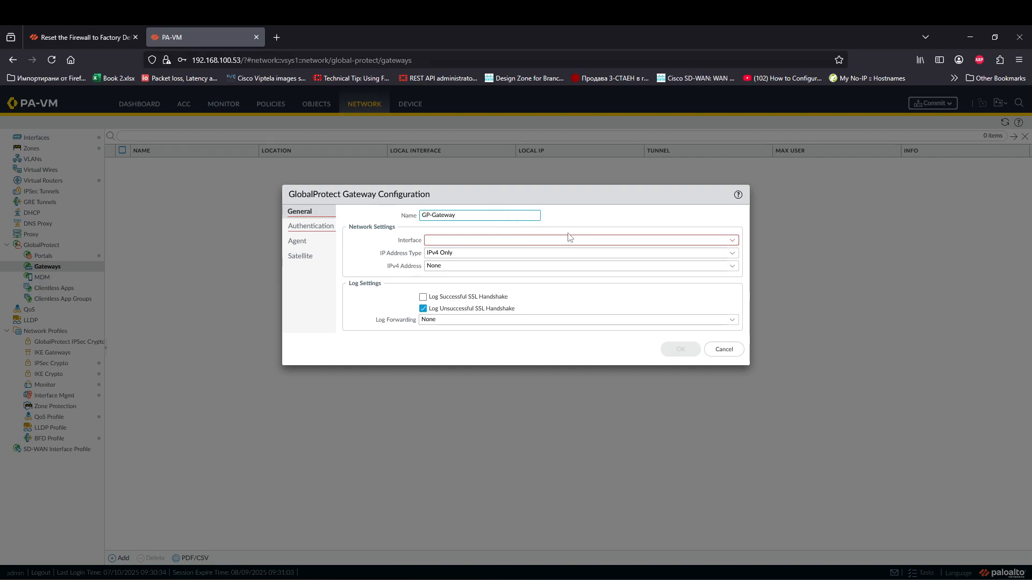
pyautogui.click(732, 240)
pyautogui.click(489, 264)
pyautogui.press('Tab')
pyautogui.click(732, 266)
pyautogui.click(468, 290)
# Step: Use GP-TLS-Portal-profile for server authentication and add client authentication localDB with the LocalDB profile
pyautogui.click(311, 226)
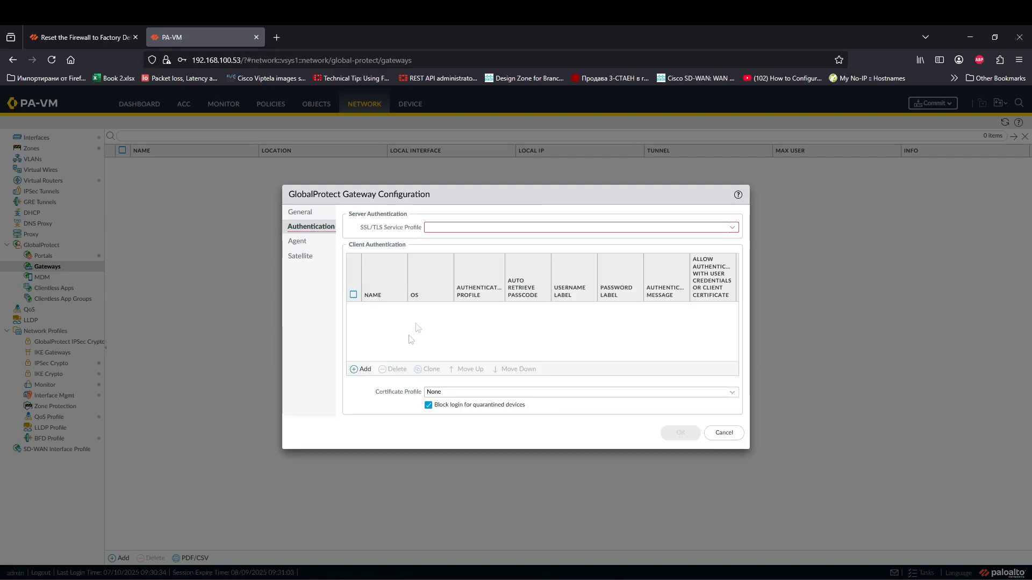
pyautogui.click(731, 227)
pyautogui.click(473, 241)
pyautogui.click(362, 369)
pyautogui.write('l')
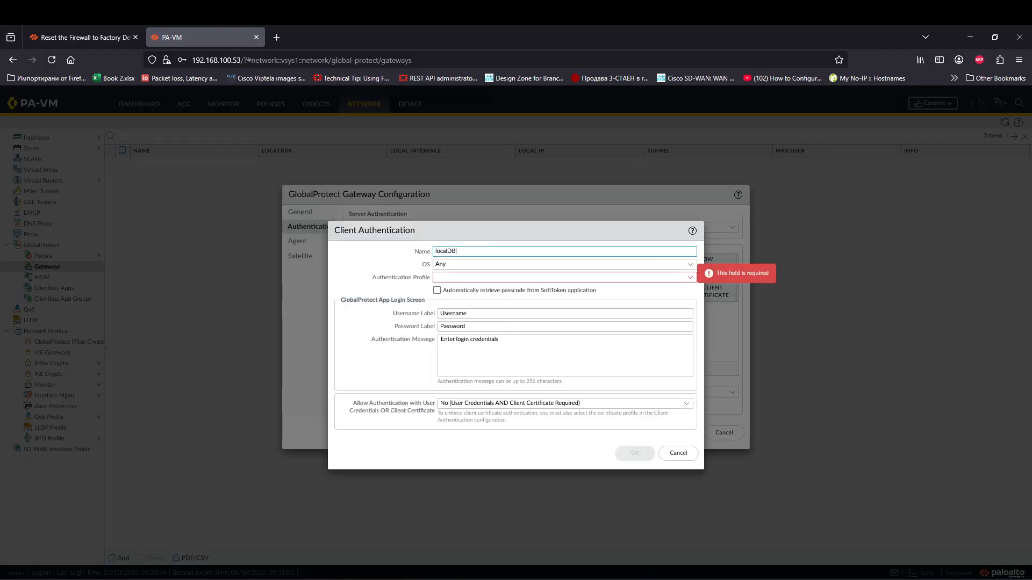
pyautogui.write('ocalDB')
pyautogui.click(688, 278)
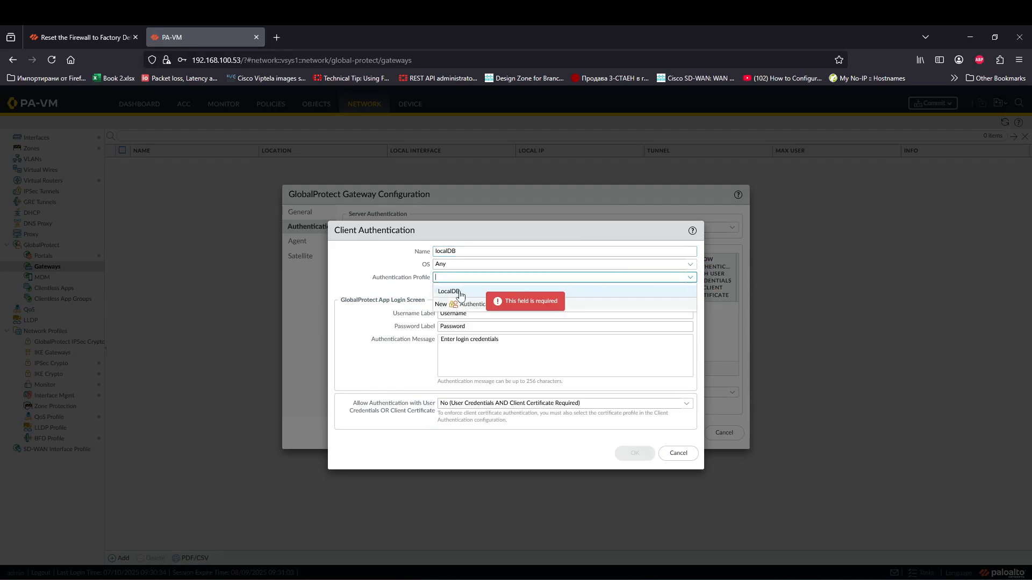
pyautogui.click(461, 292)
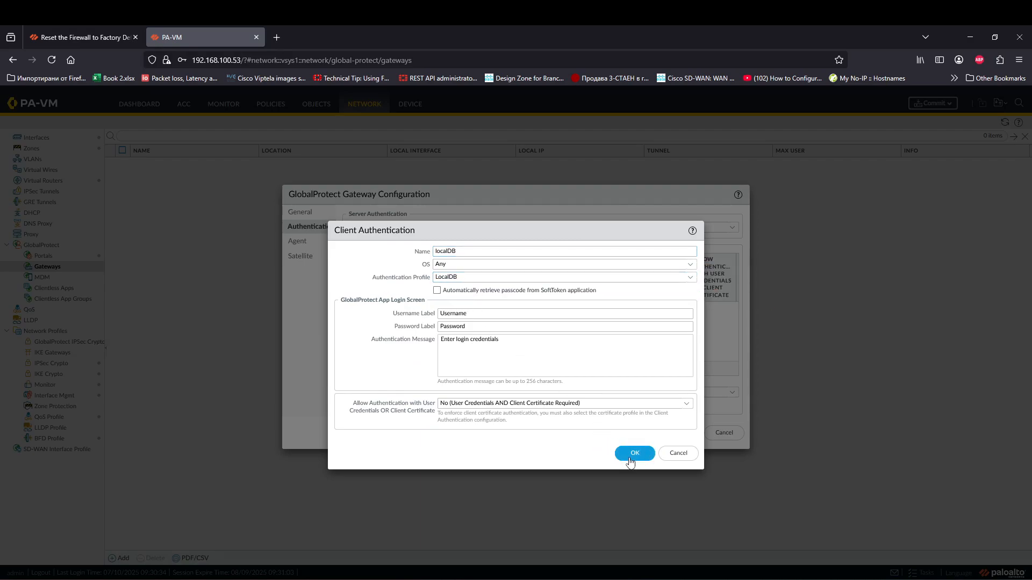
pyautogui.click(632, 453)
pyautogui.click(301, 243)
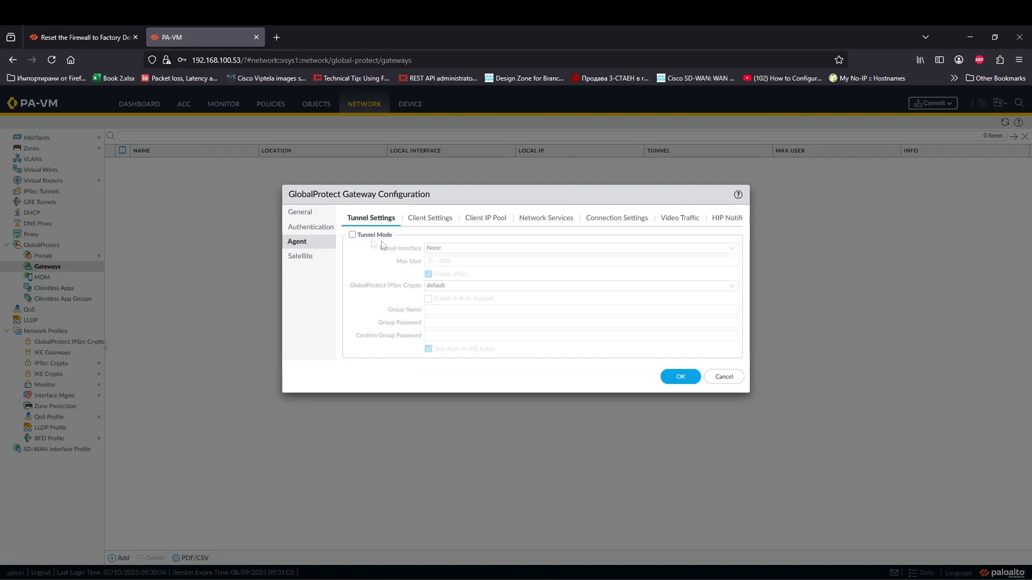
# Step: Enable tunnel mode and start new tunnel interface tunnel.10 on the default virtual router
pyautogui.click(352, 235)
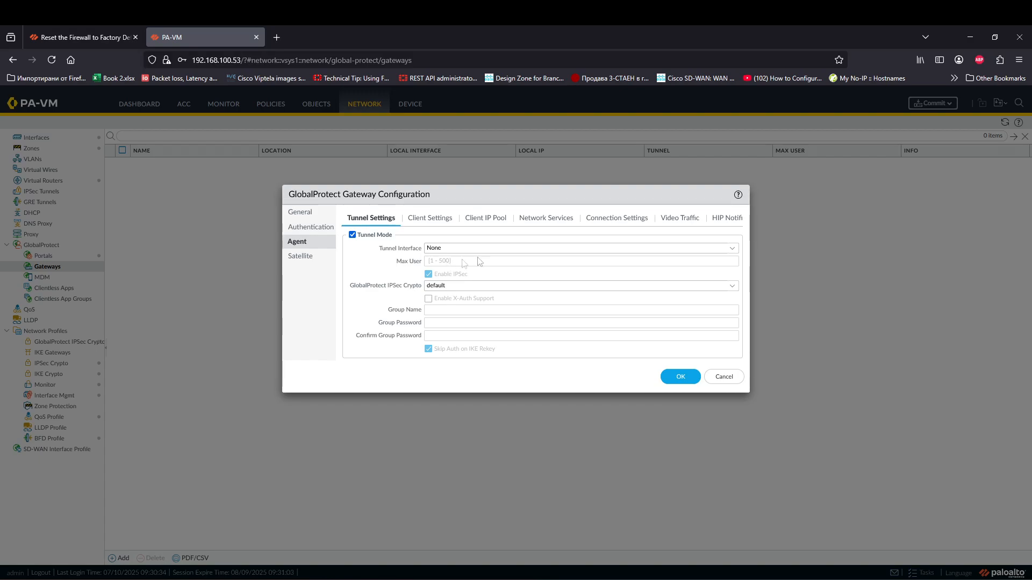
pyautogui.click(732, 250)
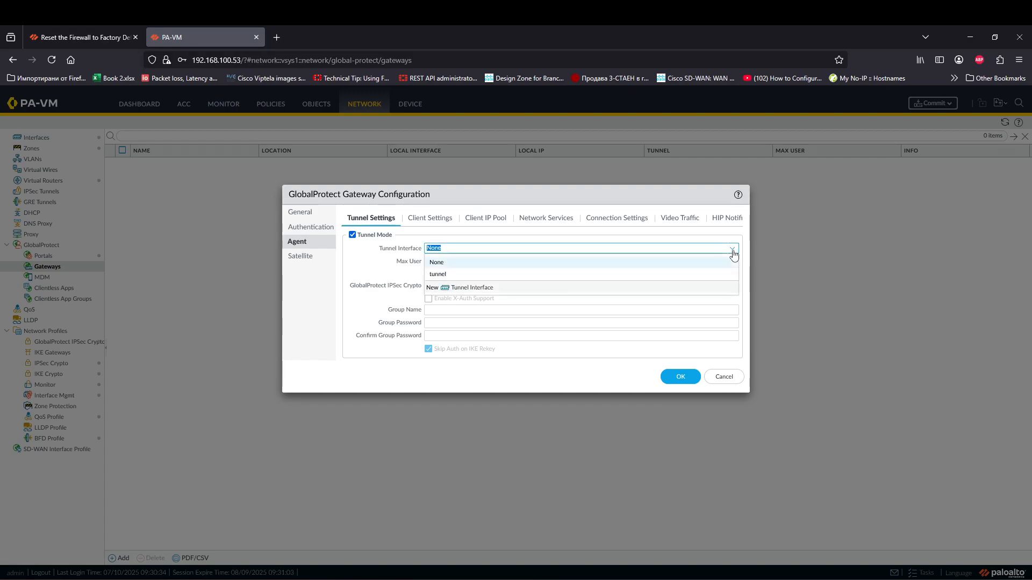
pyautogui.click(481, 289)
pyautogui.click(644, 274)
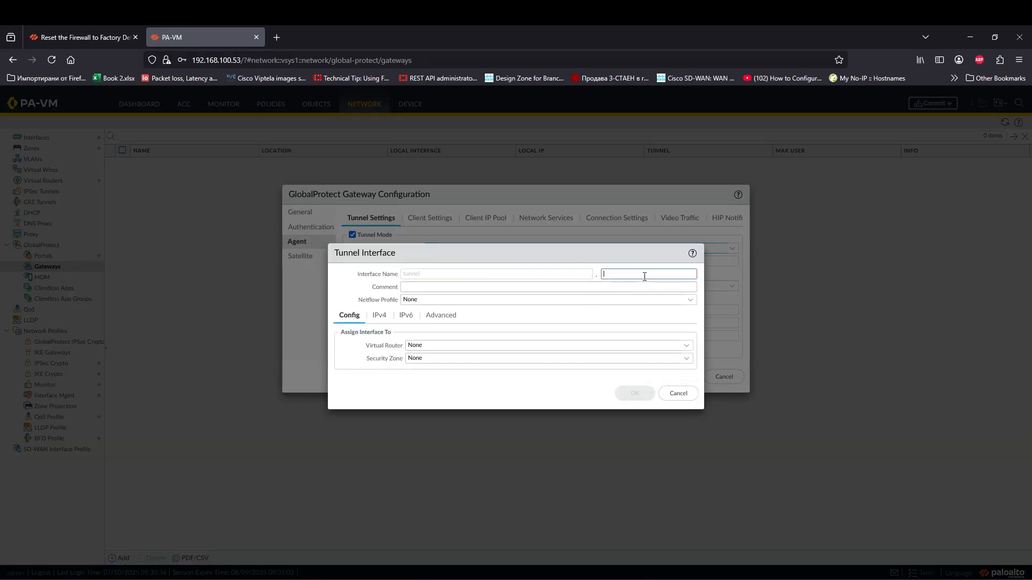
pyautogui.write('10')
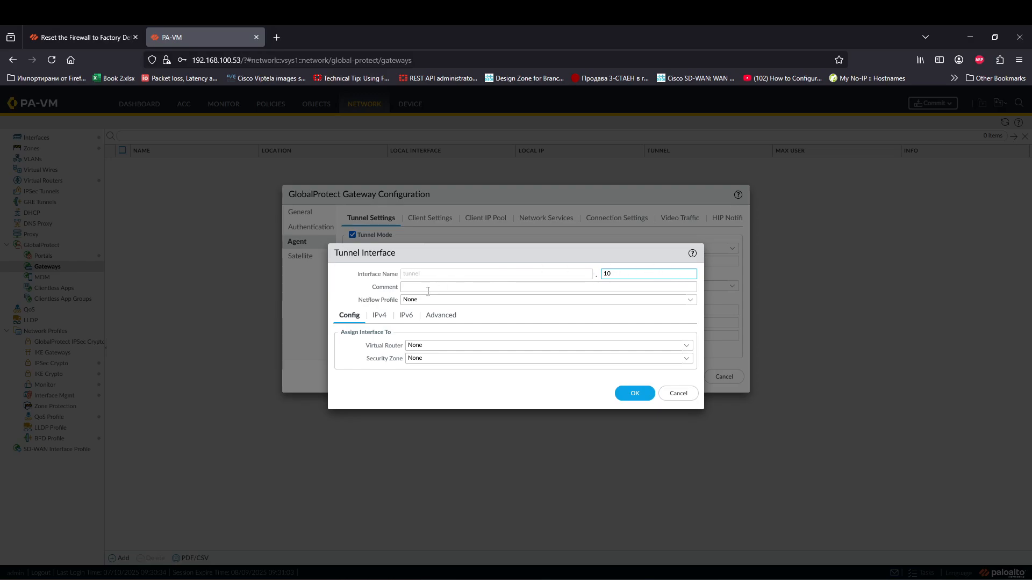
pyautogui.click(686, 348)
pyautogui.click(458, 369)
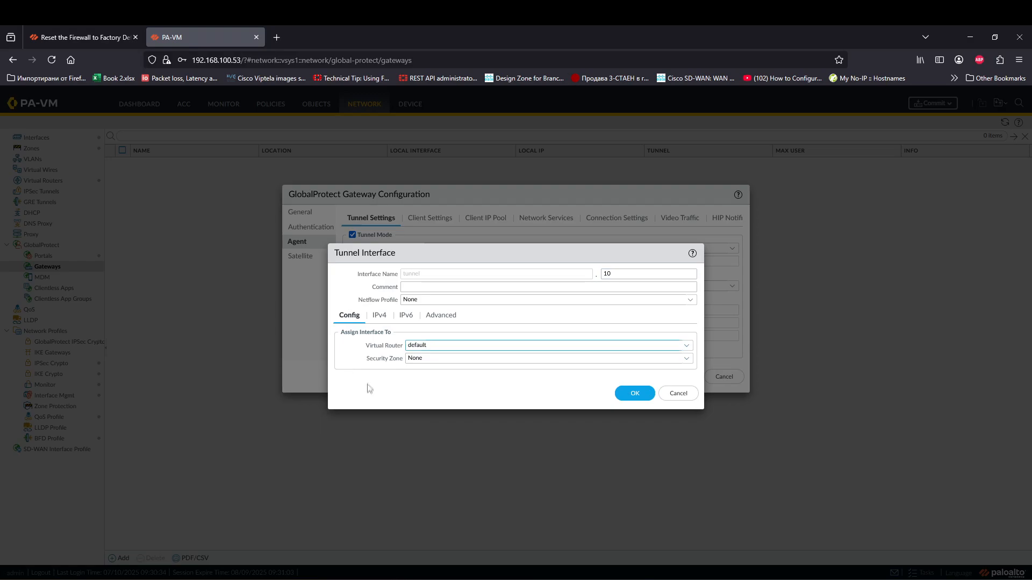
# Step: Start a new security zone named GP-Users for the tunnel interface
pyautogui.click(686, 358)
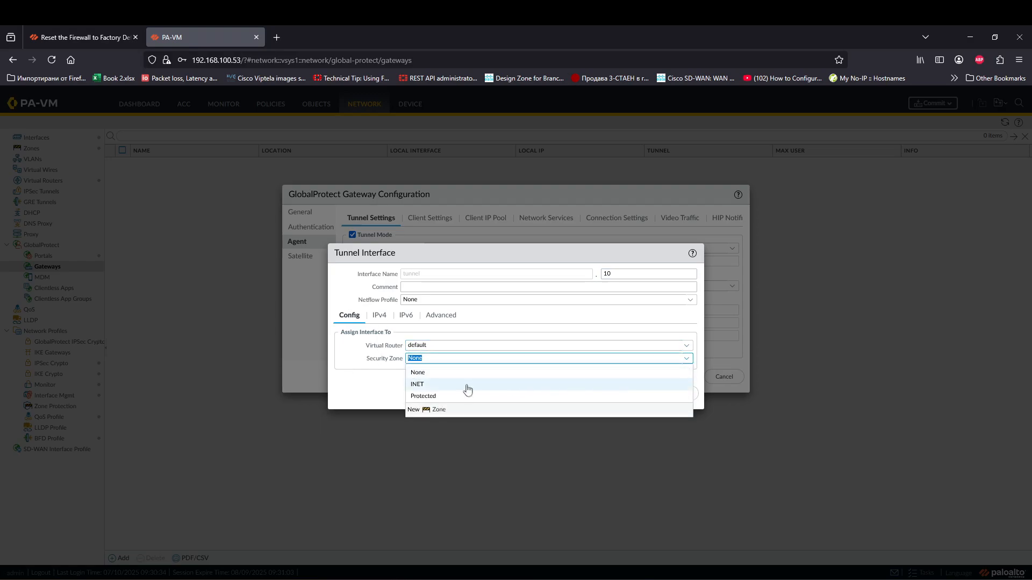
pyautogui.click(439, 410)
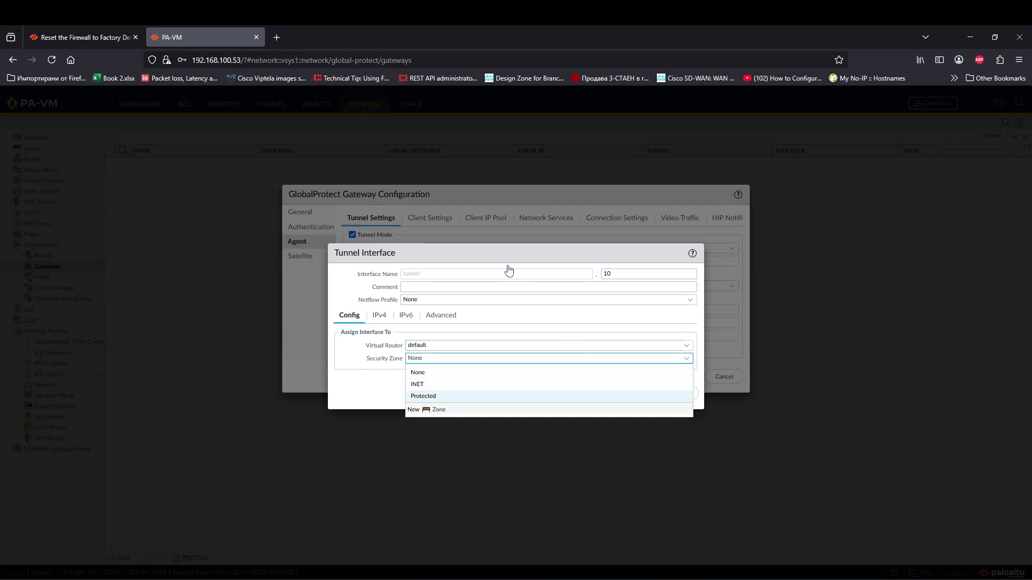
pyautogui.write('GP-Users')
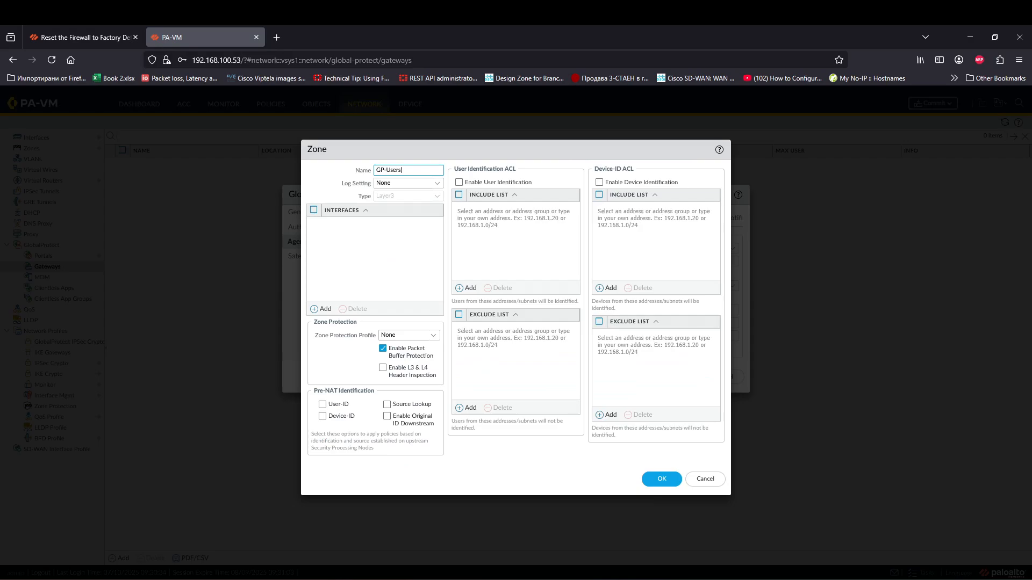
# Step: Save zone GP-Users and give tunnel.10 the IPv4 address 172.32.10.254/24
pyautogui.click(404, 254)
pyautogui.click(661, 479)
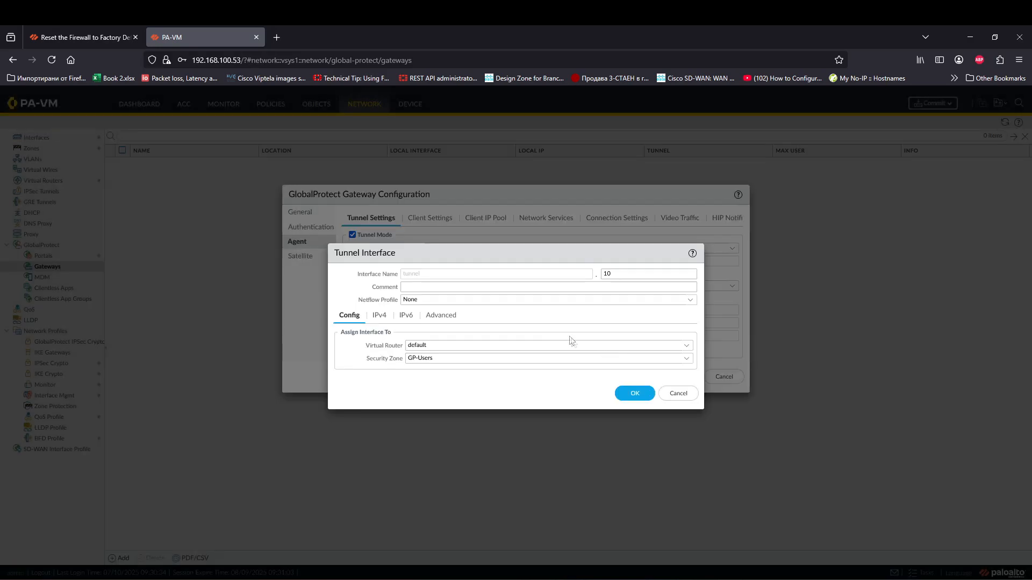
pyautogui.click(383, 320)
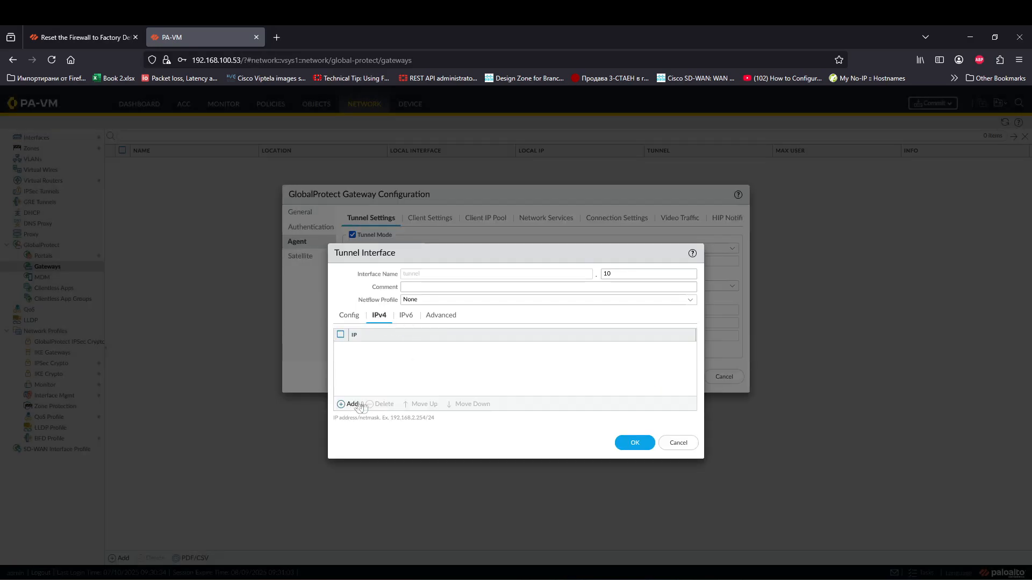
pyautogui.click(349, 404)
pyautogui.write('178')
pyautogui.write('2')
pyautogui.write('.32.10.0/24')
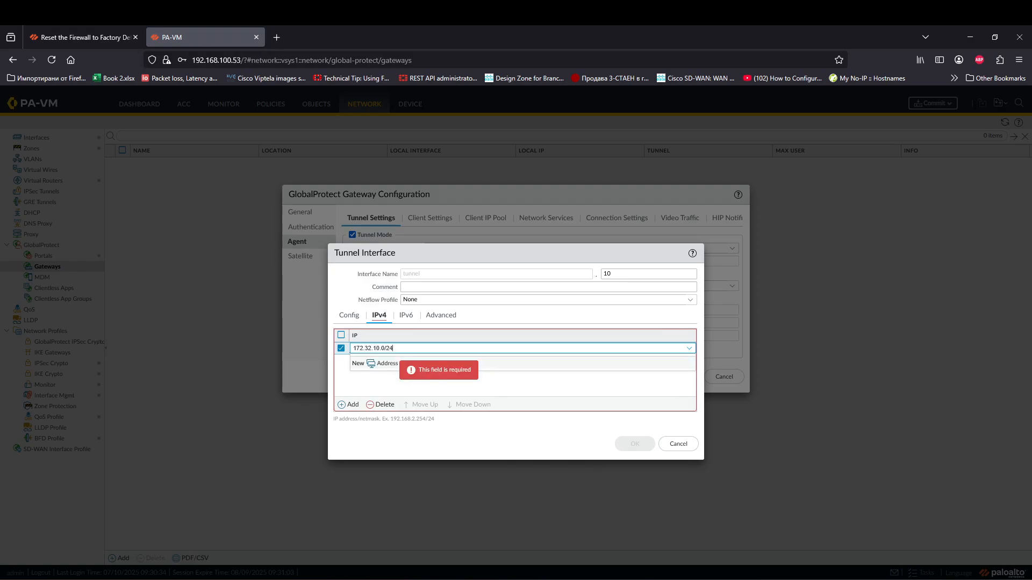
pyautogui.press('BackSpace')
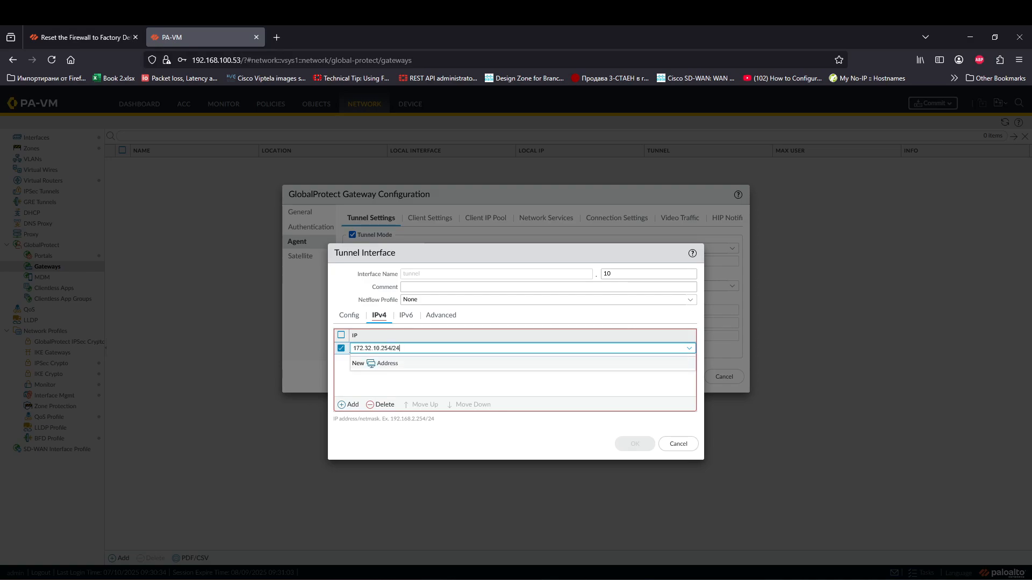
pyautogui.click(421, 380)
# Step: Assign the ping management profile to tunnel.10 and save the tunnel interface
pyautogui.click(451, 317)
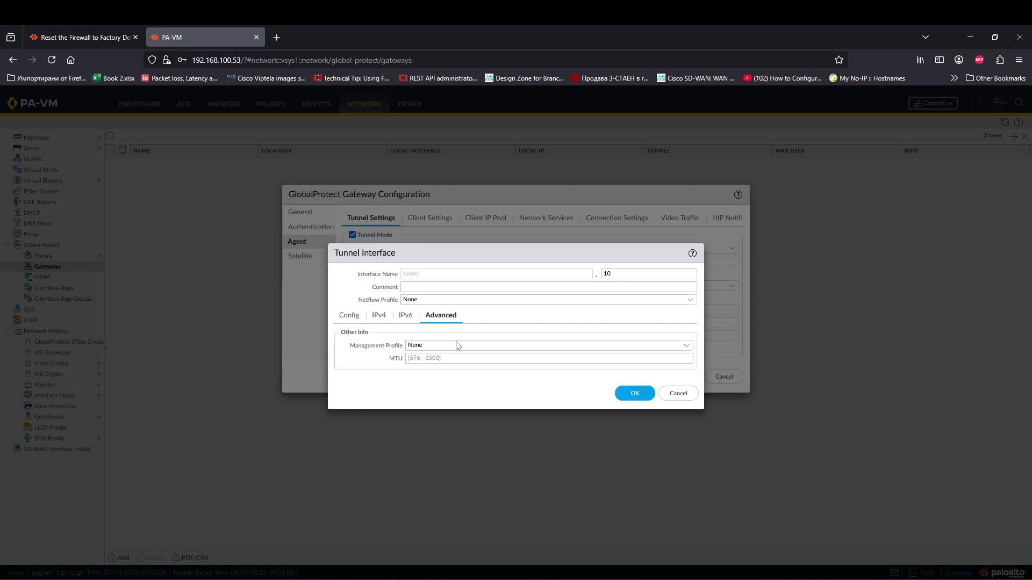
pyautogui.click(682, 347)
pyautogui.click(463, 372)
pyautogui.click(629, 394)
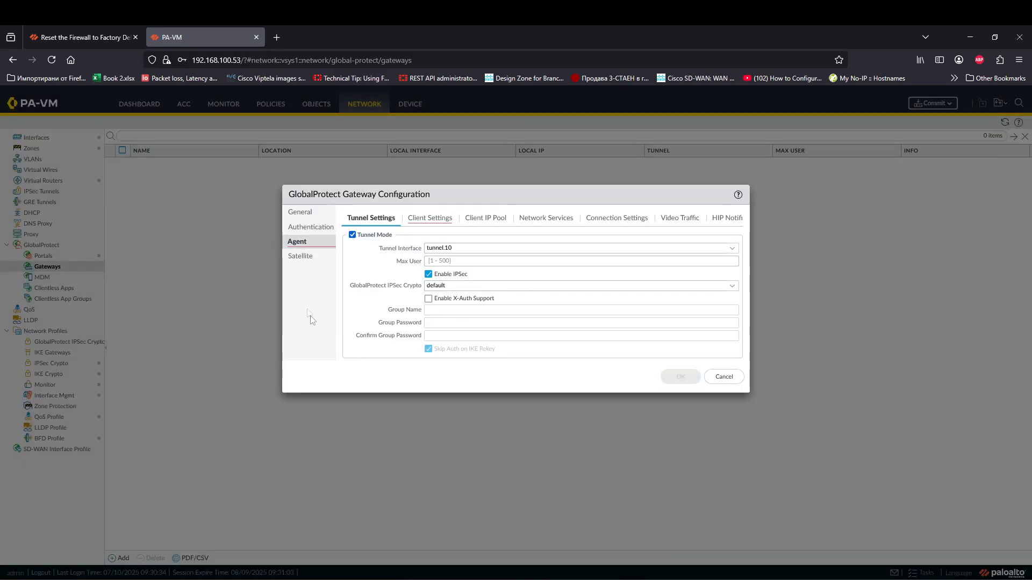
pyautogui.click(425, 220)
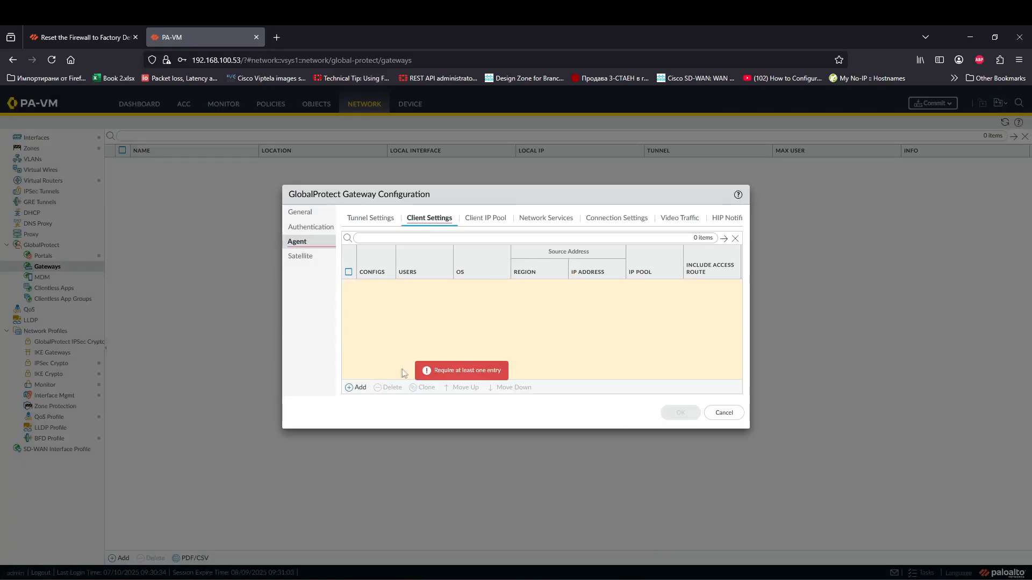
# Step: Start client config DefaultCfg and remove its empty source IP address entry
pyautogui.click(356, 388)
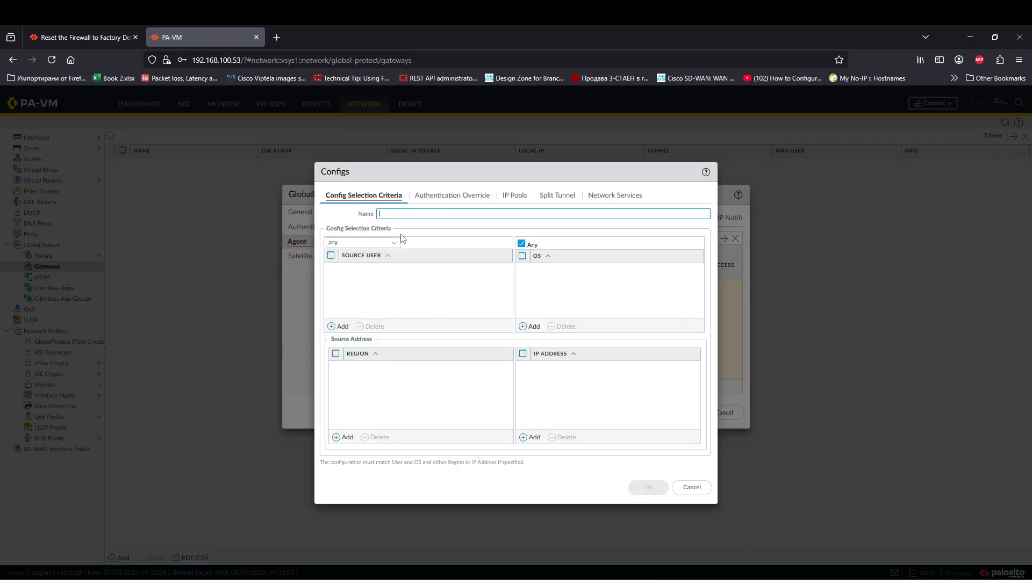
pyautogui.write('Cfg')
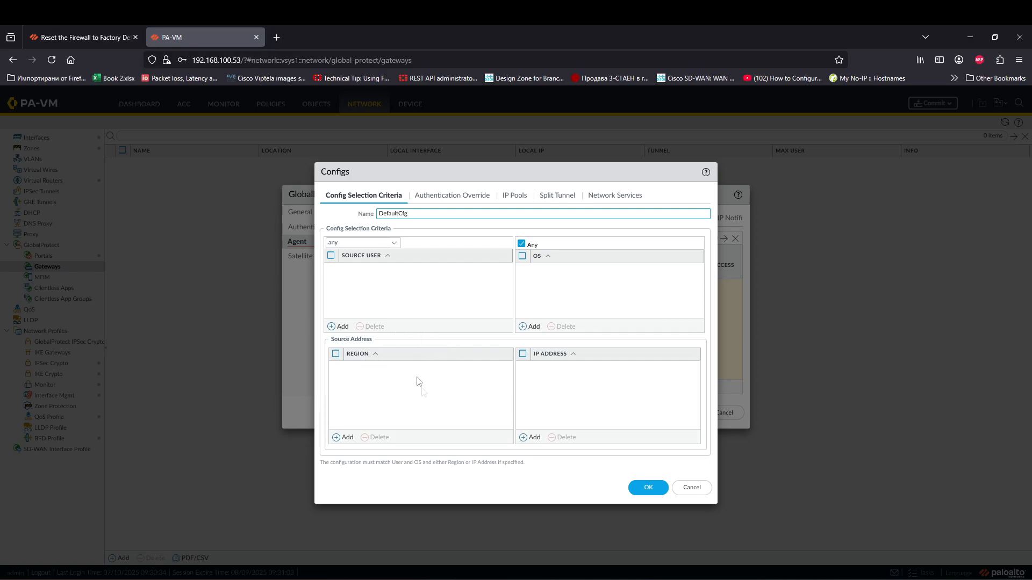
pyautogui.click(568, 377)
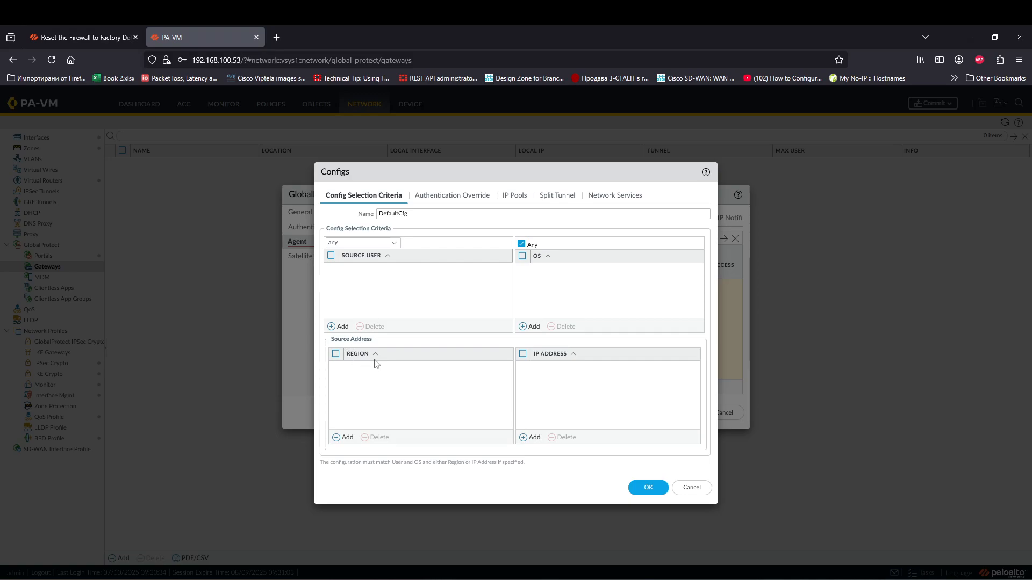
pyautogui.click(531, 436)
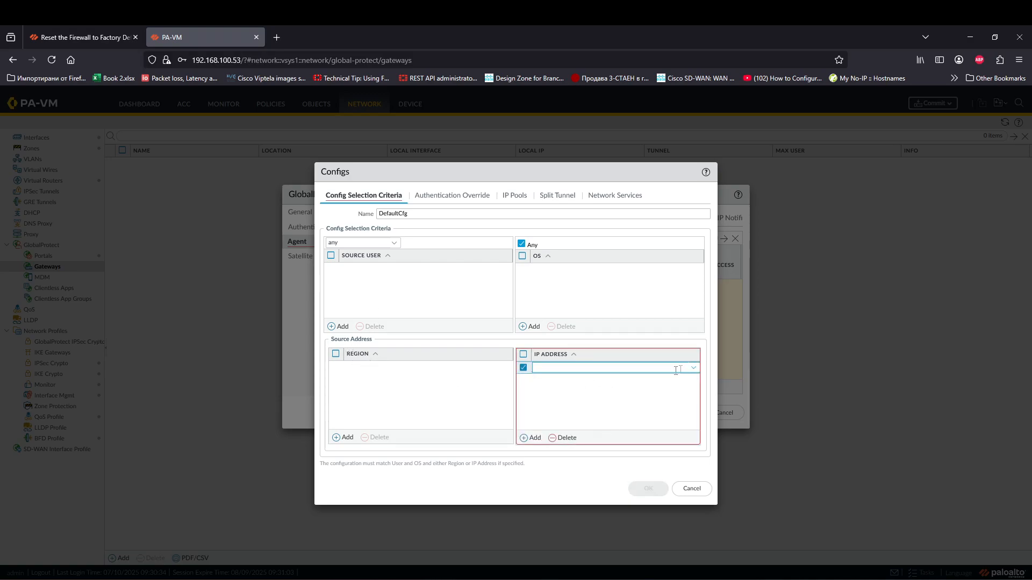
pyautogui.click(564, 437)
pyautogui.click(418, 200)
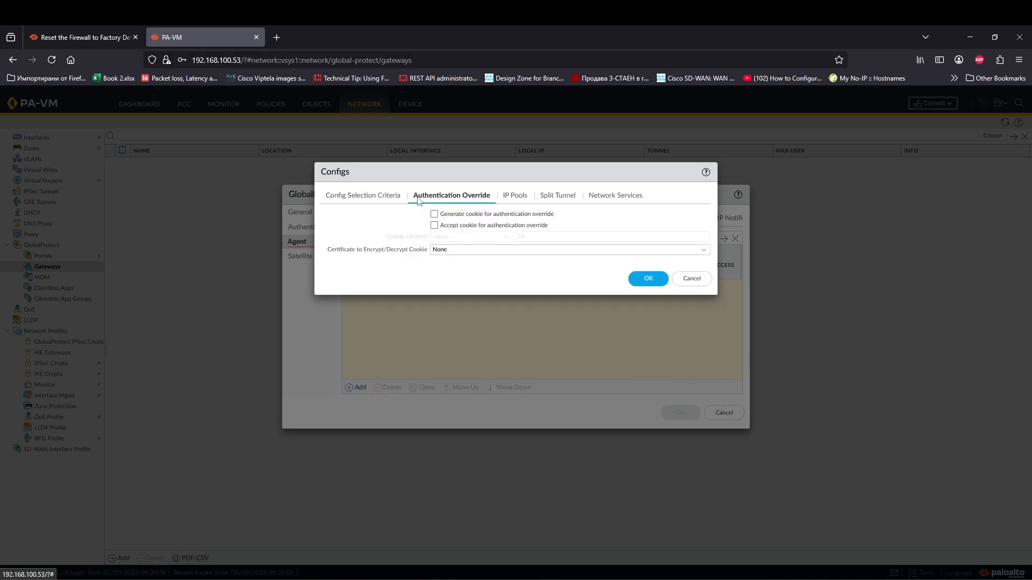
pyautogui.click(381, 198)
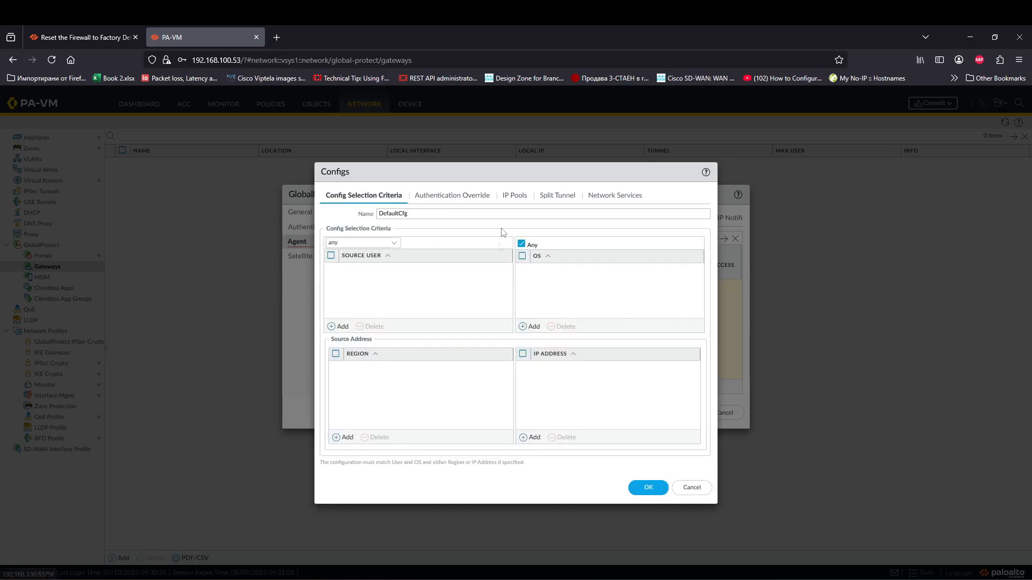
pyautogui.click(508, 199)
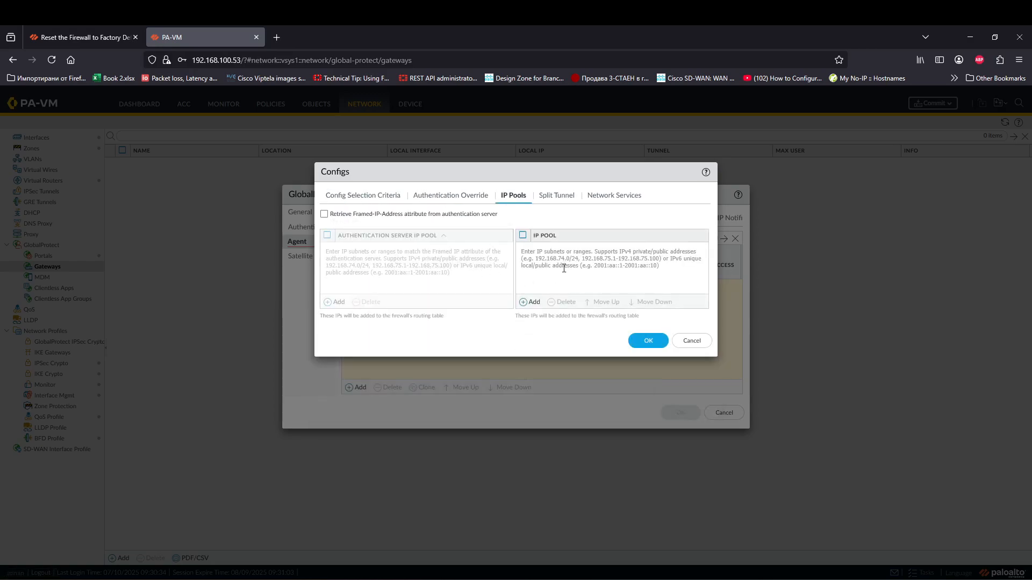
# Step: Add IP pool 172.32.10.1-172.32.10.250 to DefaultCfg
pyautogui.click(531, 302)
pyautogui.write('172')
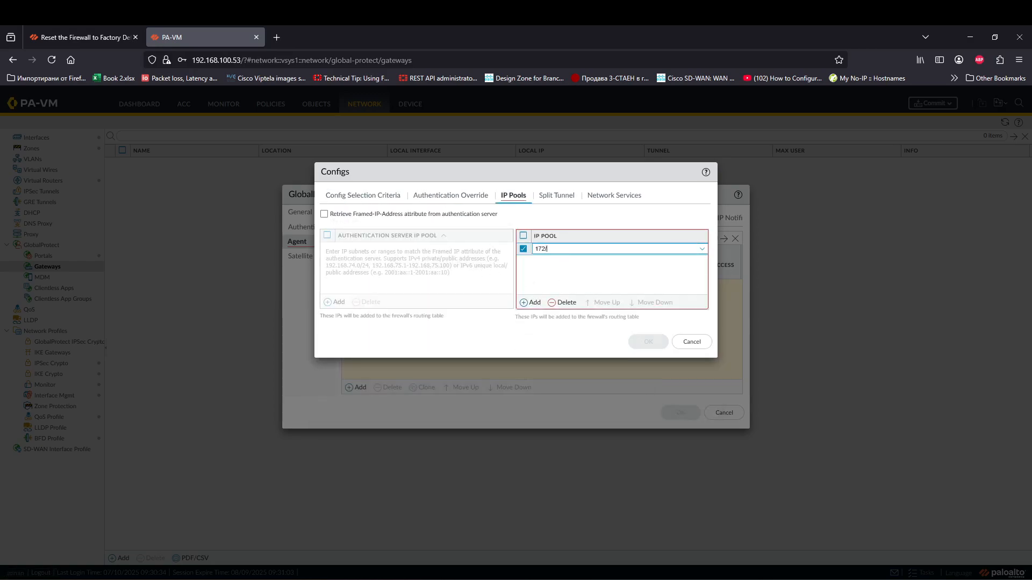
pyautogui.write('.10.1-172.32.10.250')
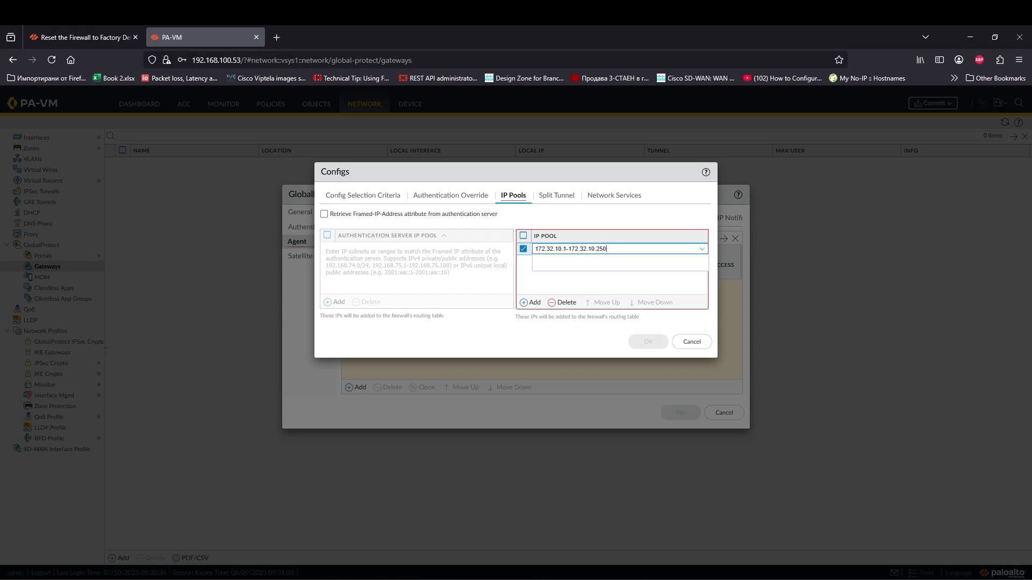
pyautogui.click(573, 289)
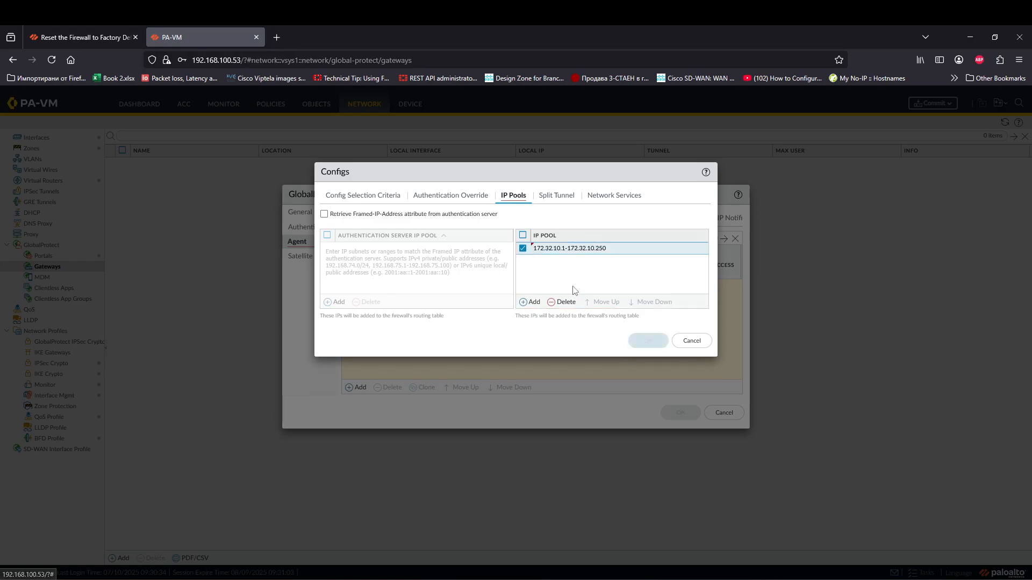
# Step: Include split-tunnel route 10.10.10.0/24, then save DefaultCfg and the GP-Gateway configuration
pyautogui.click(565, 202)
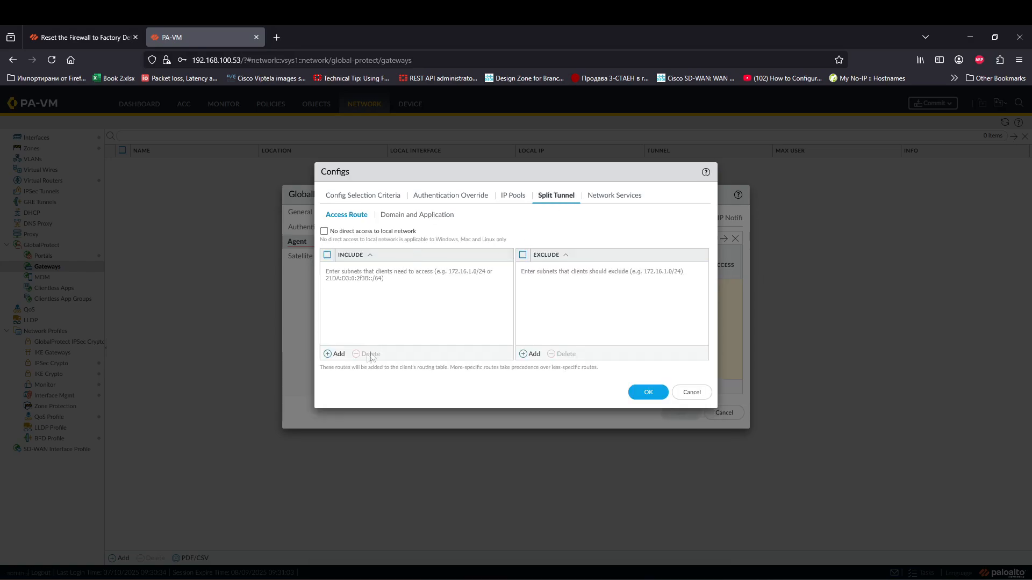
pyautogui.click(333, 354)
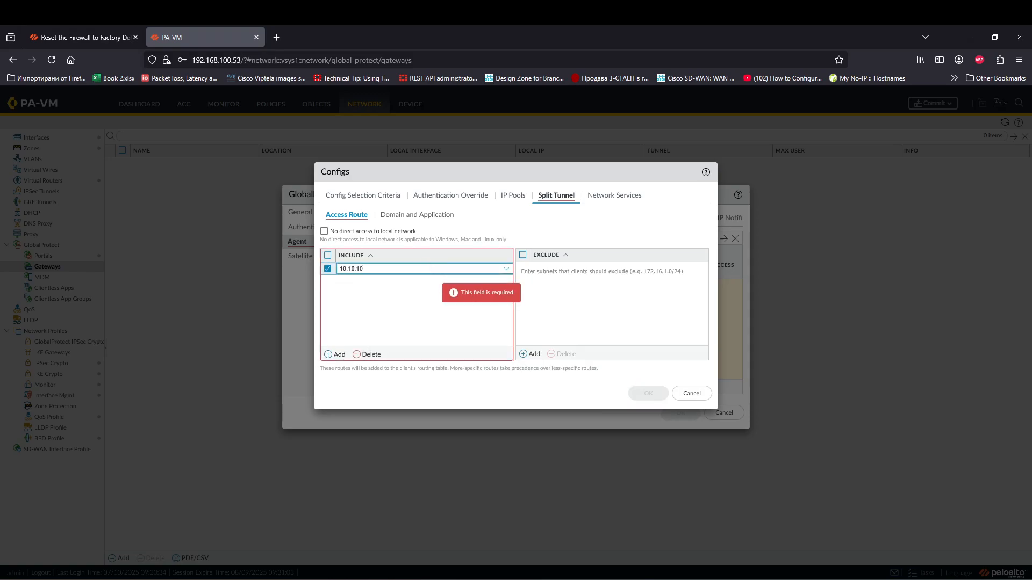
pyautogui.click(427, 311)
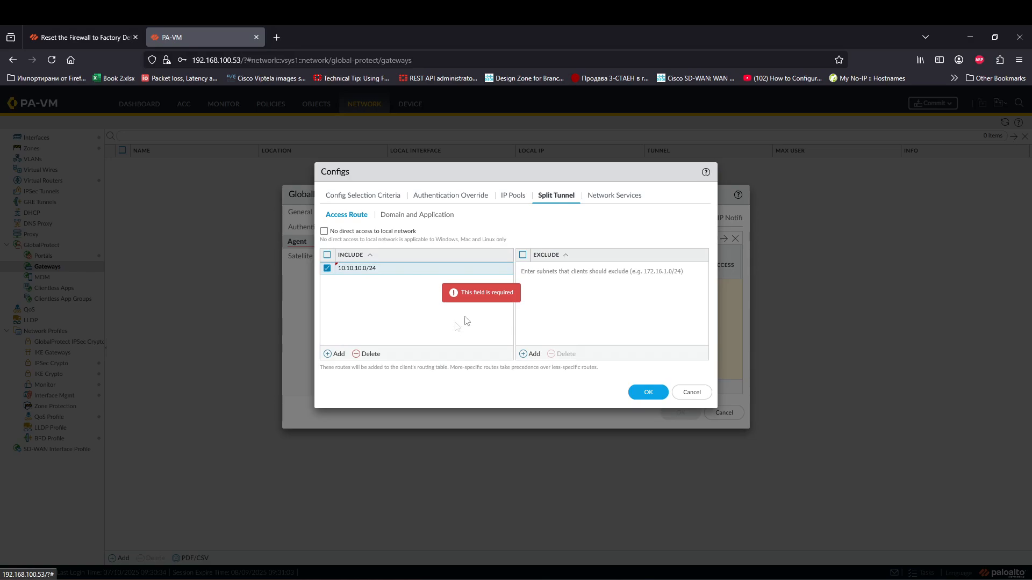
pyautogui.click(591, 202)
pyautogui.click(548, 201)
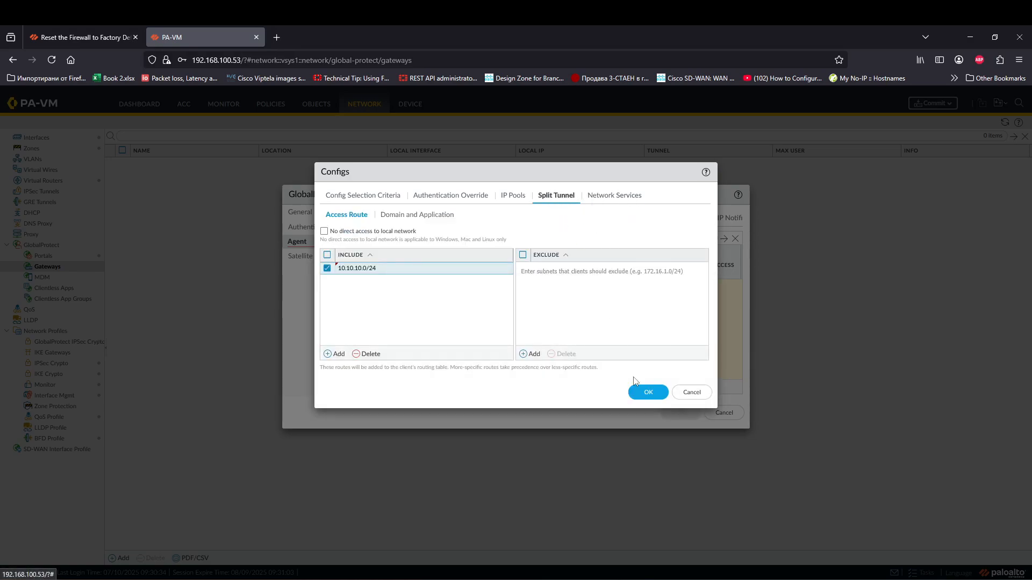
pyautogui.click(645, 391)
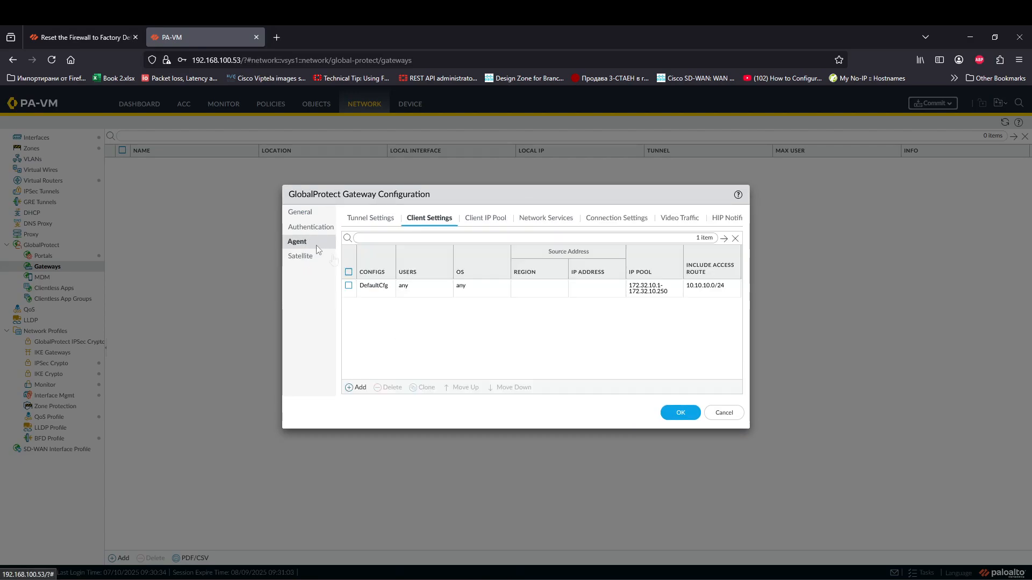
pyautogui.click(681, 413)
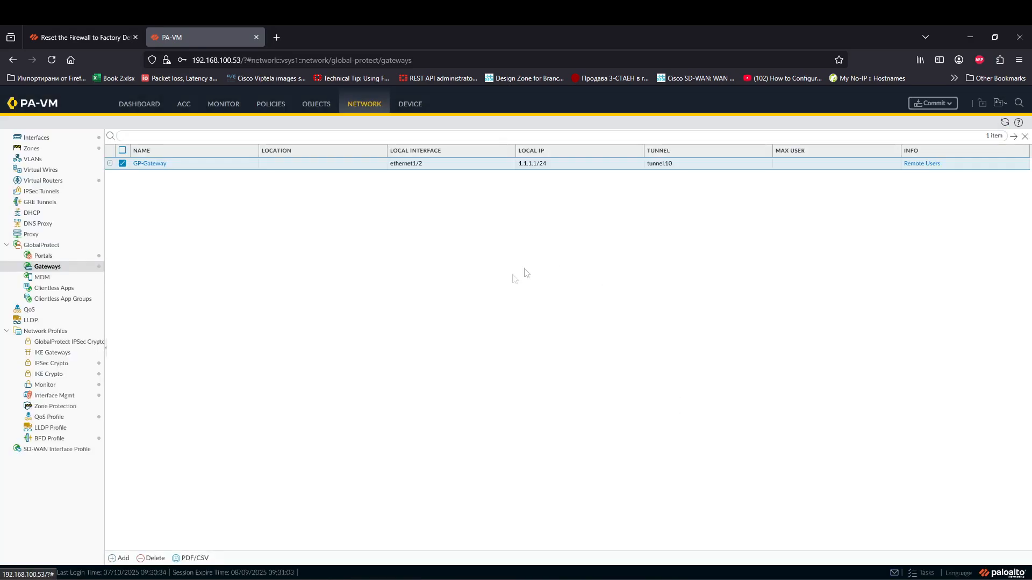
# Step: Commit the GlobalProtect portal and gateway configuration and close the successful commit report
pyautogui.click(45, 256)
pyautogui.click(46, 266)
pyautogui.click(929, 103)
pyautogui.click(612, 465)
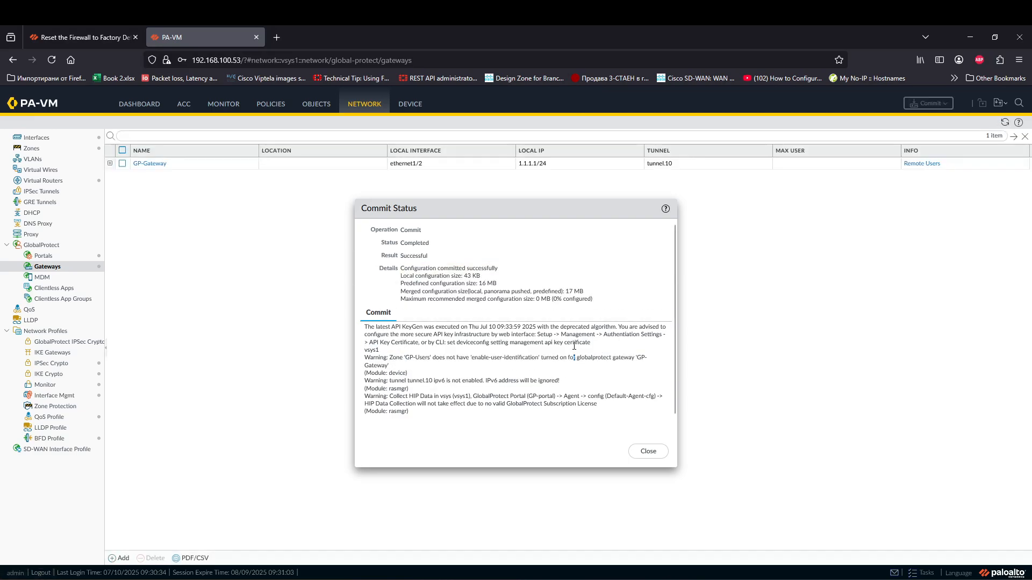
pyautogui.click(648, 451)
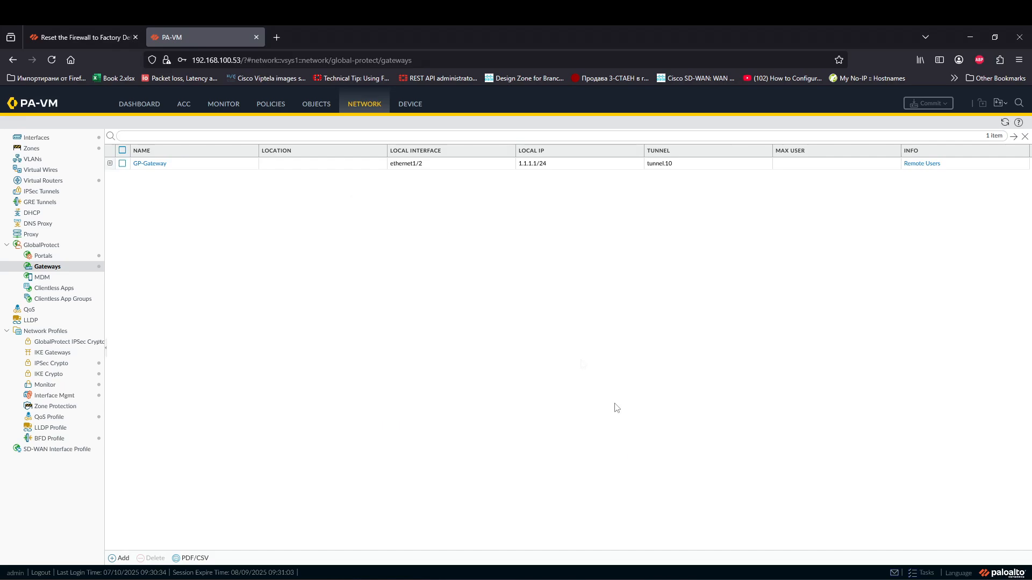
pyautogui.click(412, 107)
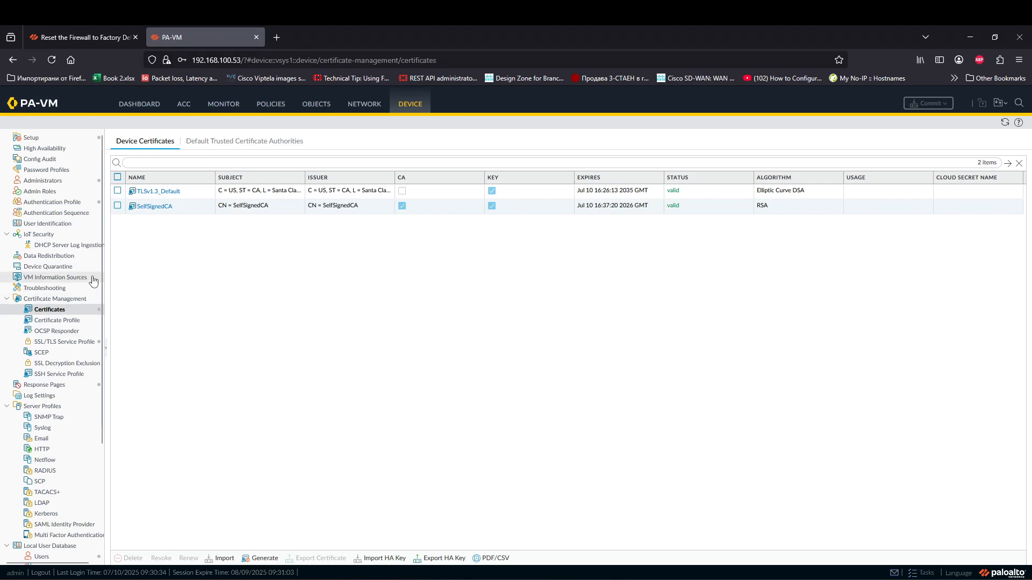
# Step: Enable User Identification on the GP-Users zone and save it
pyautogui.click(364, 104)
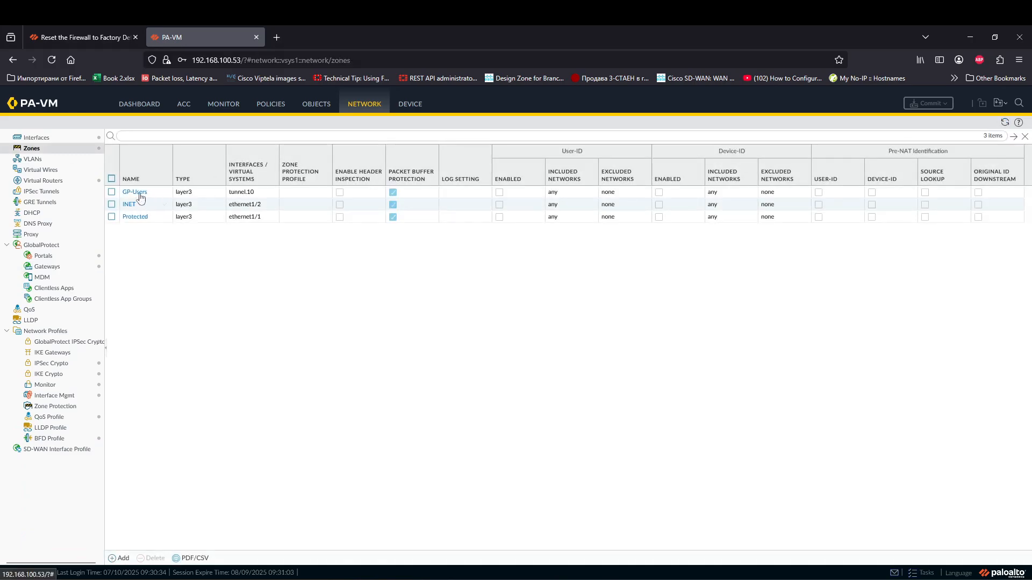
pyautogui.click(136, 193)
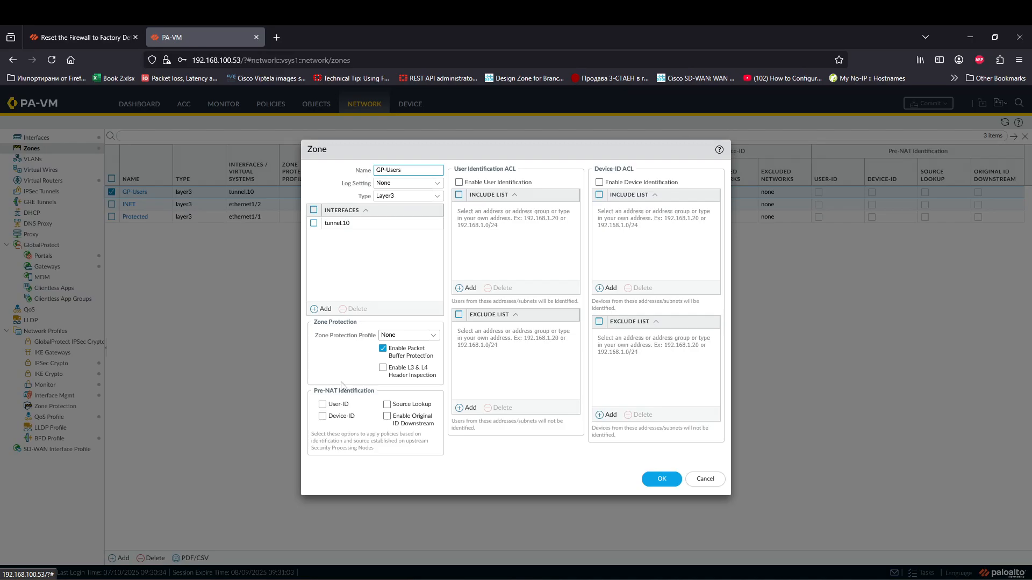
pyautogui.click(459, 182)
pyautogui.click(661, 479)
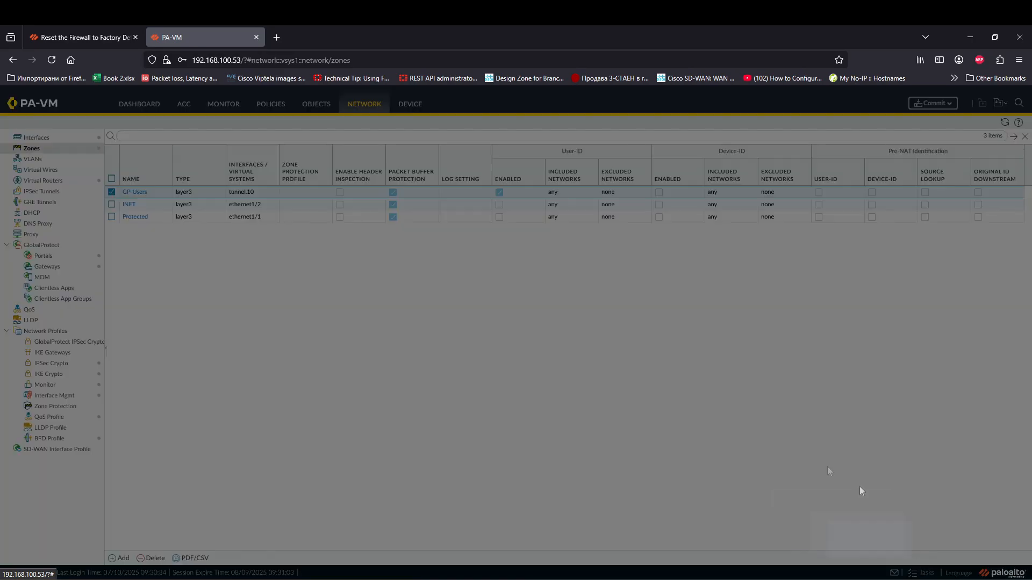
# Step: Review commit job 6's IPv6, HIP data and subscription warnings, then commit the zone change
pyautogui.click(342, 293)
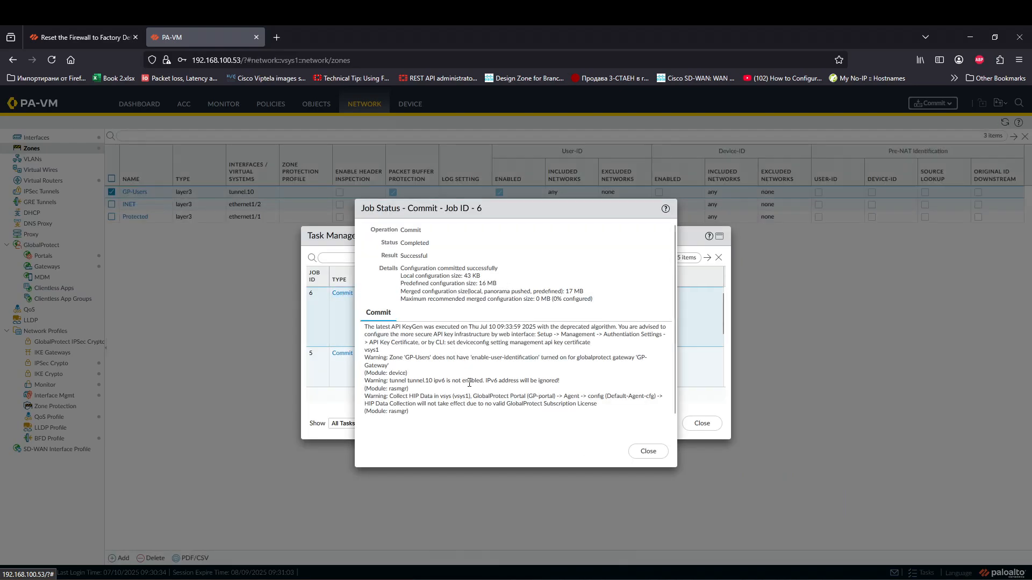
pyautogui.moveTo(438, 381); pyautogui.dragTo(451, 380)
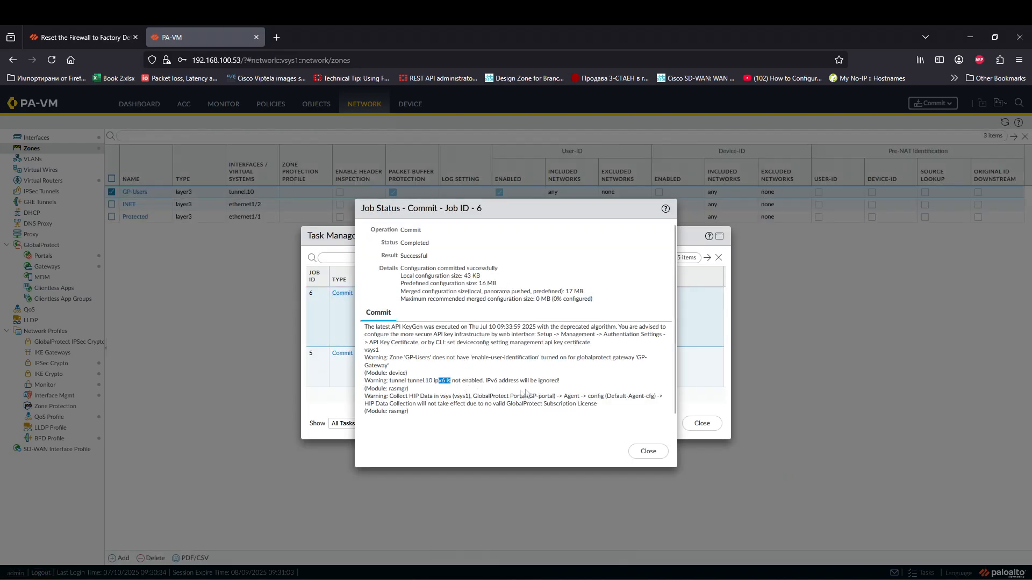
pyautogui.scroll(-1, 499, 368)
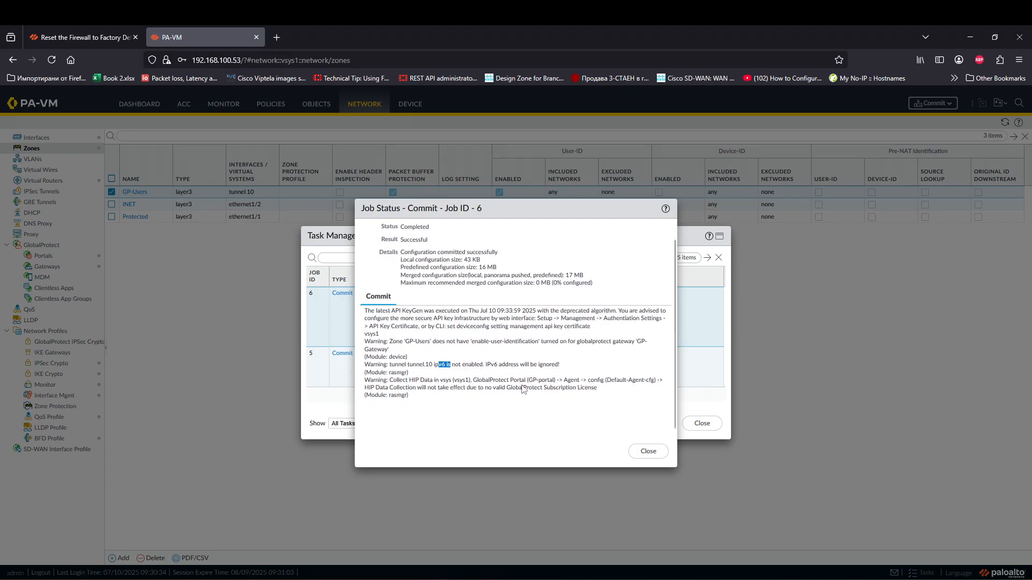
pyautogui.moveTo(396, 380); pyautogui.dragTo(479, 388)
pyautogui.click(600, 418)
pyautogui.moveTo(491, 395); pyautogui.dragTo(527, 381)
pyautogui.click(437, 396)
pyautogui.moveTo(598, 389); pyautogui.dragTo(510, 389)
pyautogui.click(648, 451)
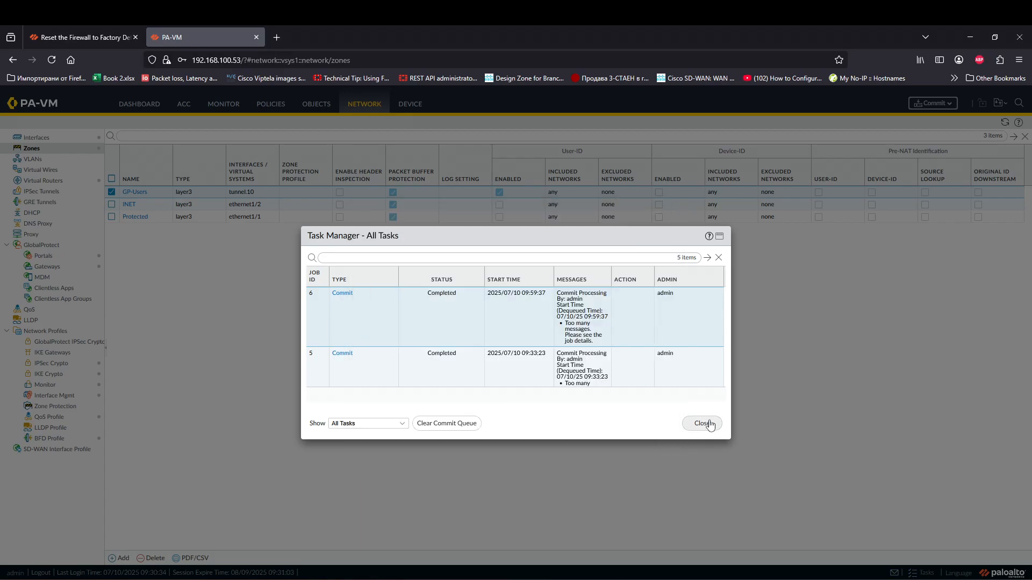
pyautogui.click(702, 422)
pyautogui.click(932, 102)
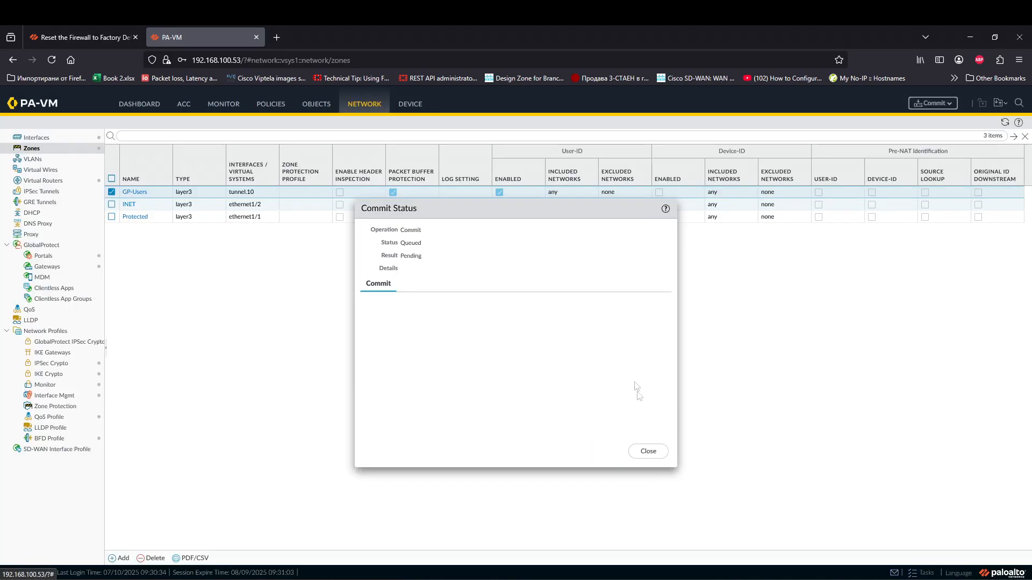
pyautogui.click(646, 450)
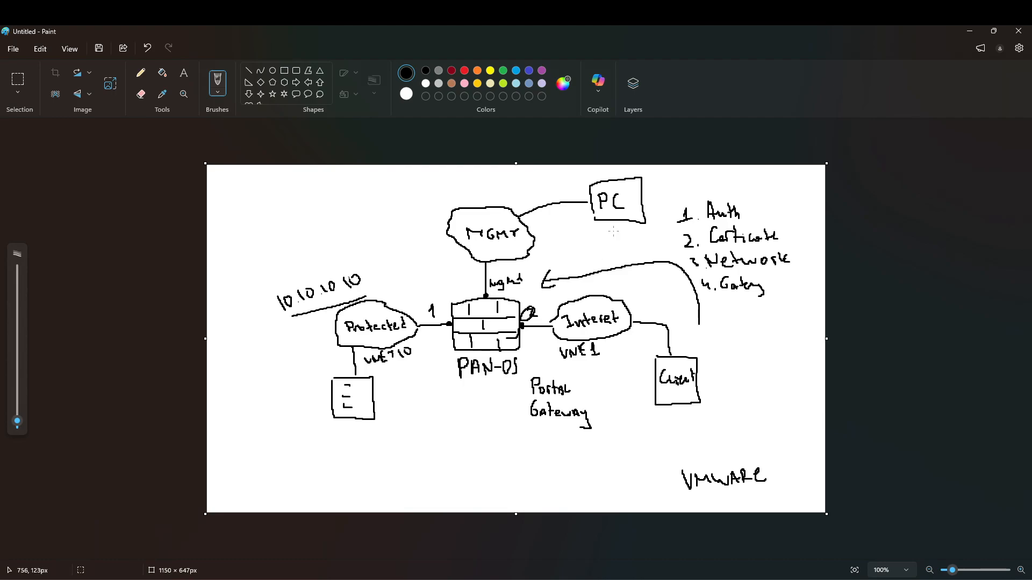
# Step: Link the PC to the Internet cloud in the diagram, then add portal 1.1.1.1 in GlobalProtect settings
pyautogui.moveTo(615, 221); pyautogui.dragTo(613, 298)
pyautogui.click(892, 579)
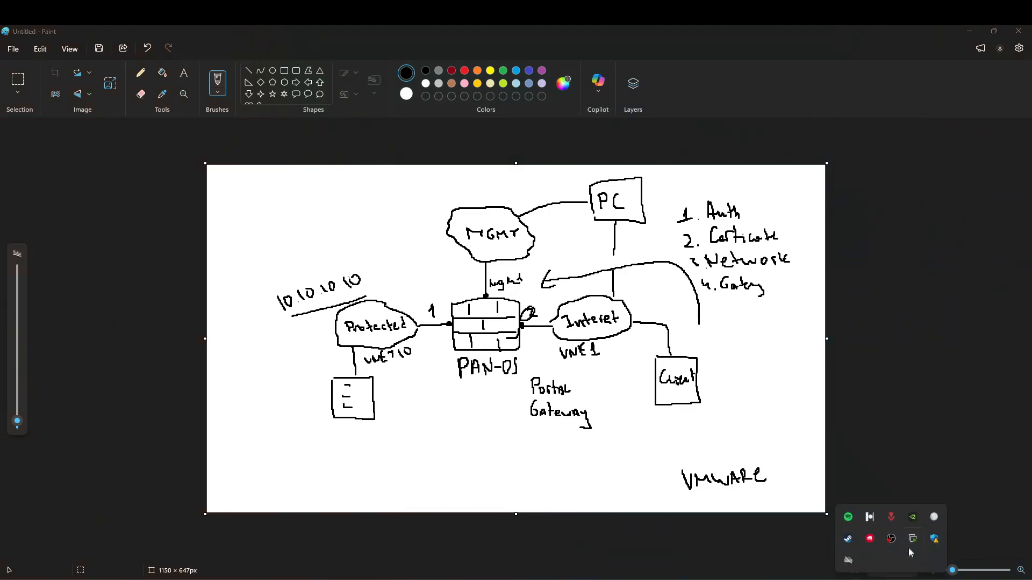
pyautogui.click(934, 517)
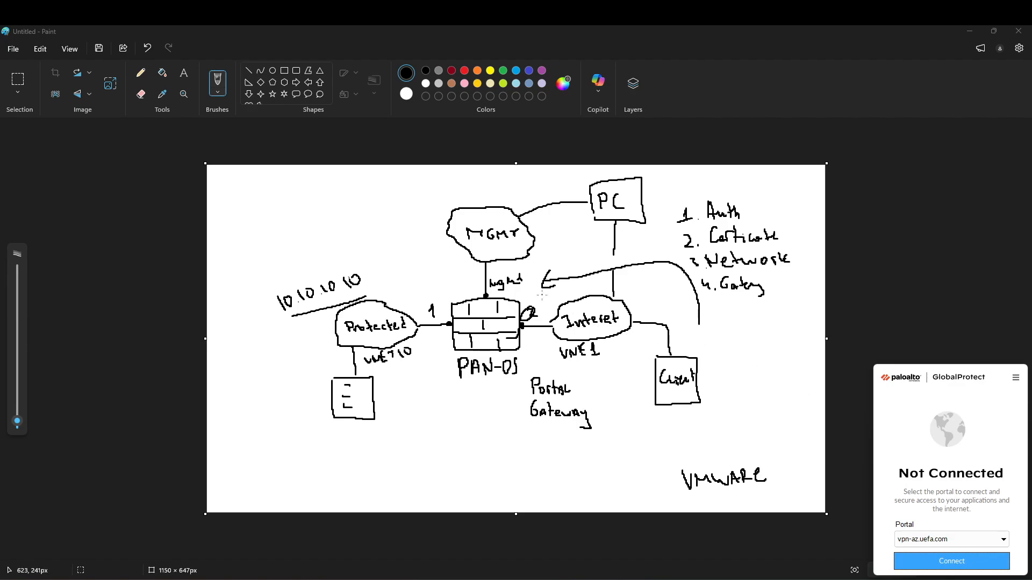
pyautogui.click(933, 542)
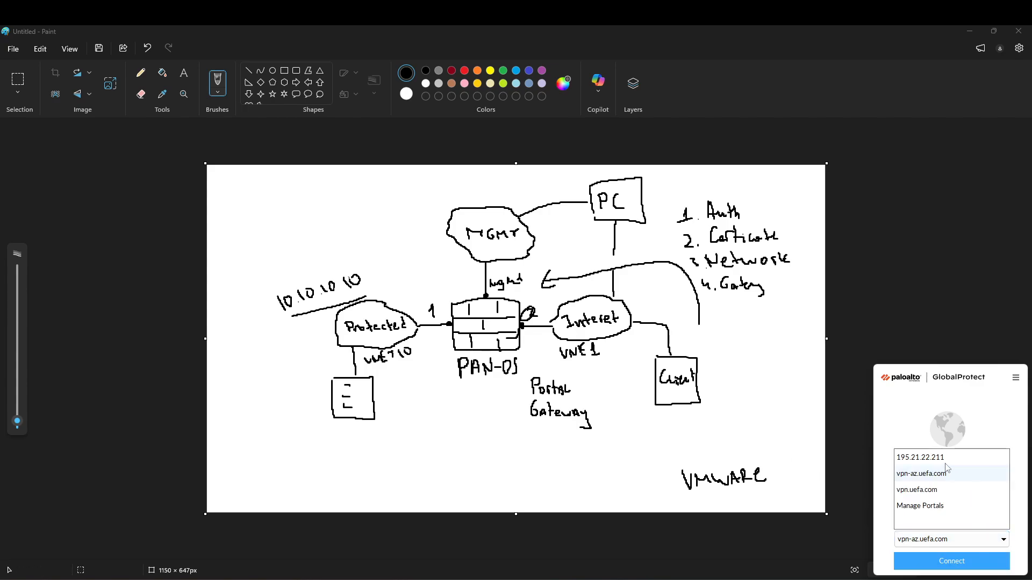
pyautogui.click(1017, 379)
pyautogui.click(1009, 377)
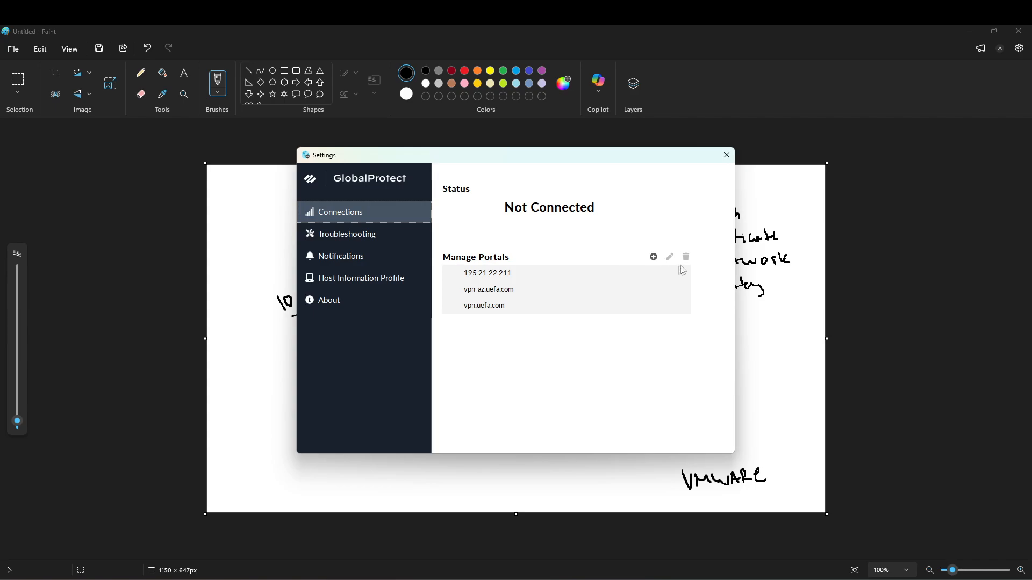
pyautogui.click(653, 257)
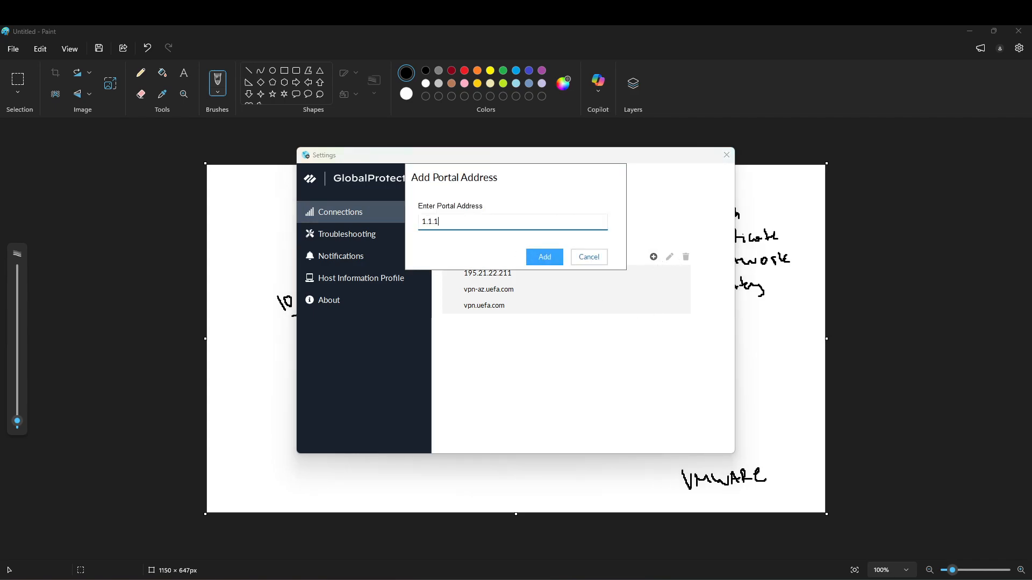
pyautogui.click(548, 255)
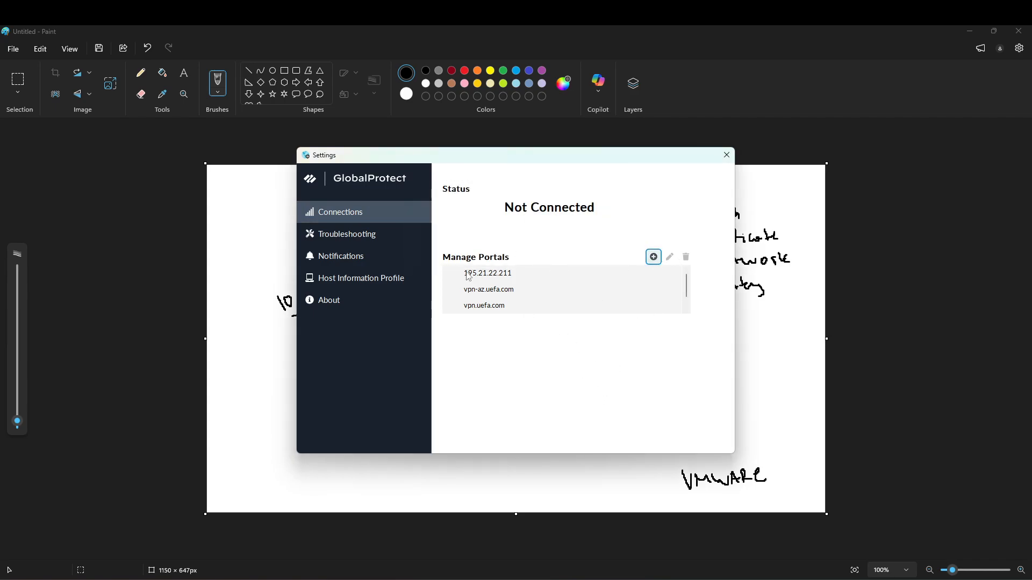
pyautogui.click(727, 155)
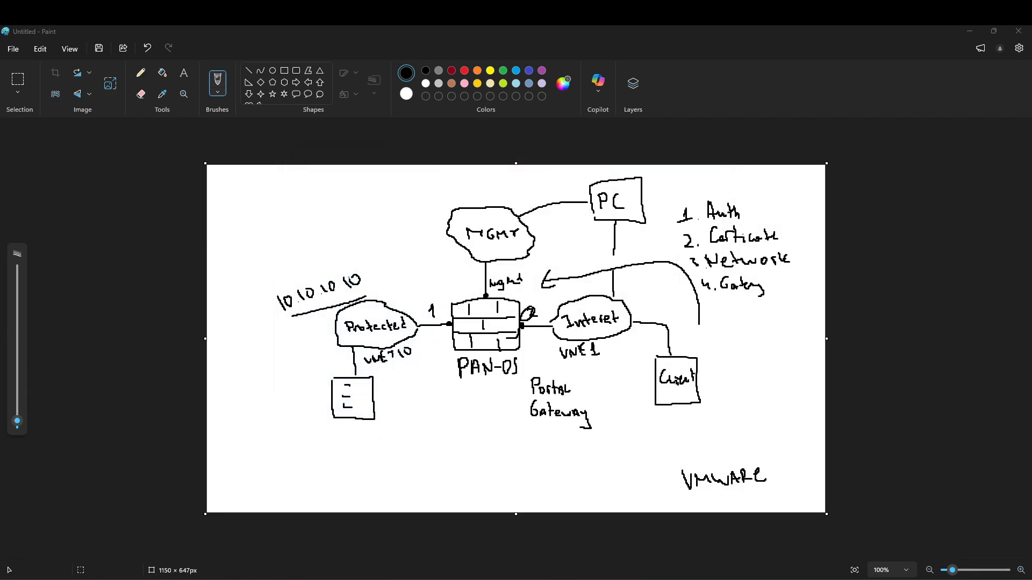
pyautogui.click(251, 579)
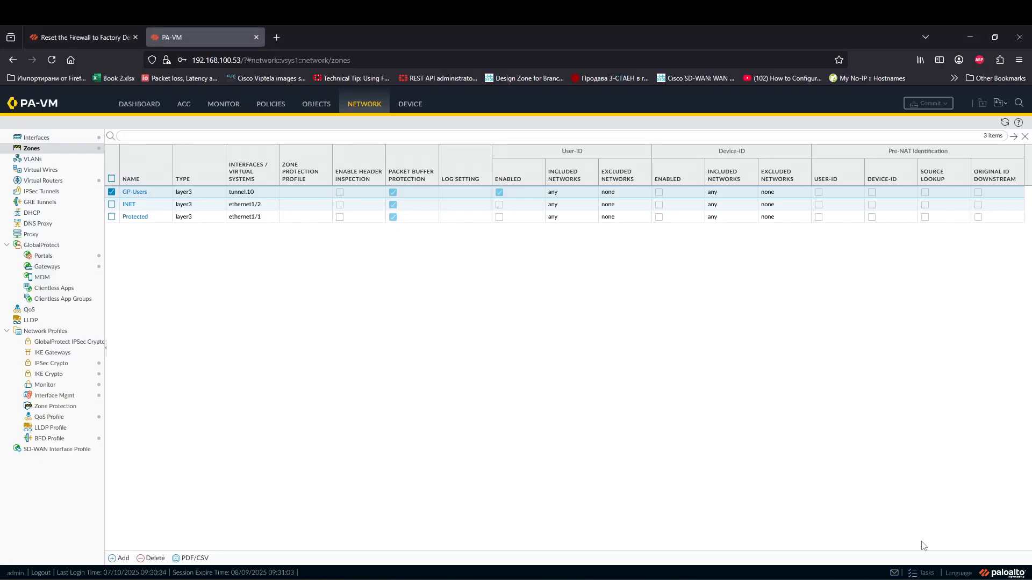
# Step: After checking the commit job, connect the GlobalProtect client to portal 1.1.1.1
pyautogui.click(924, 571)
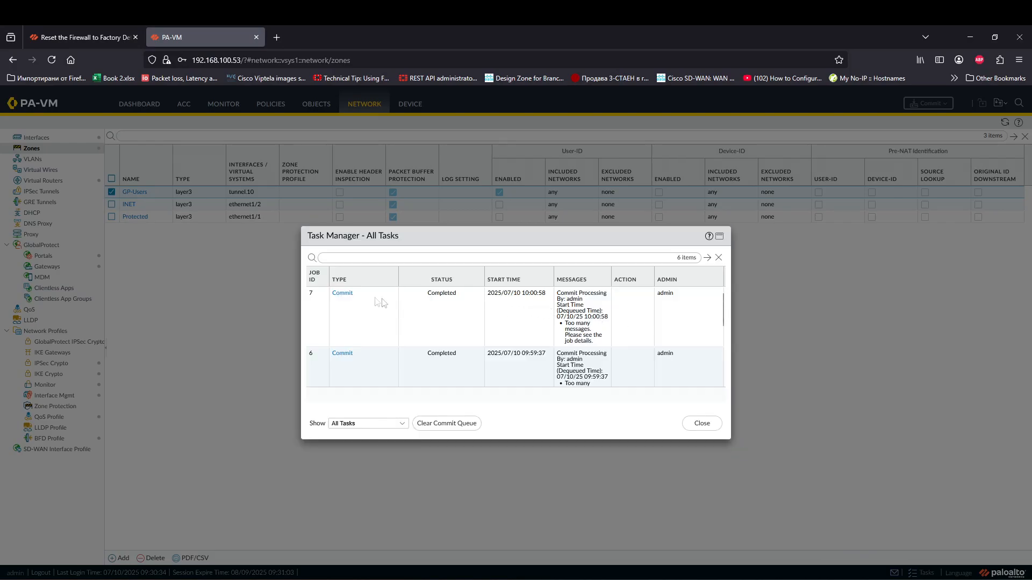
pyautogui.click(694, 424)
pyautogui.click(889, 579)
pyautogui.click(928, 540)
pyautogui.click(938, 517)
pyautogui.click(951, 539)
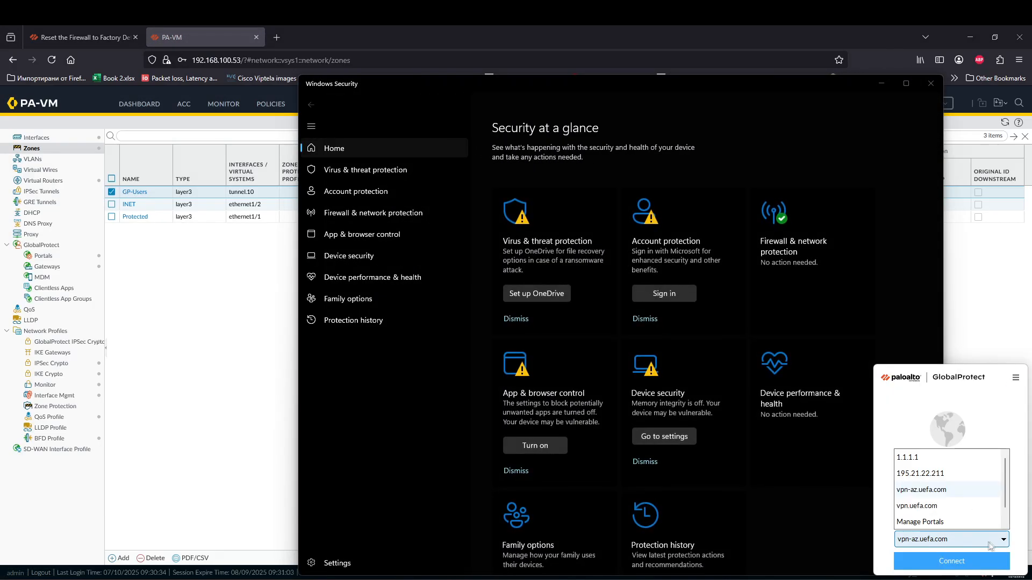
pyautogui.click(938, 461)
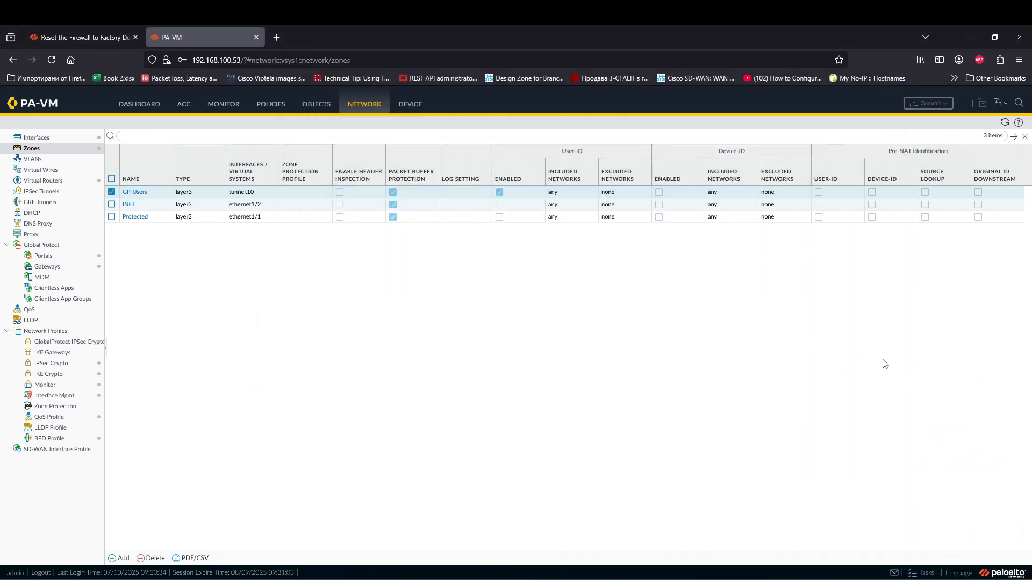
# Step: Check the untrusted-certificate warning for 1.1.1.1, then view the firewall's device certificates
pyautogui.click(902, 579)
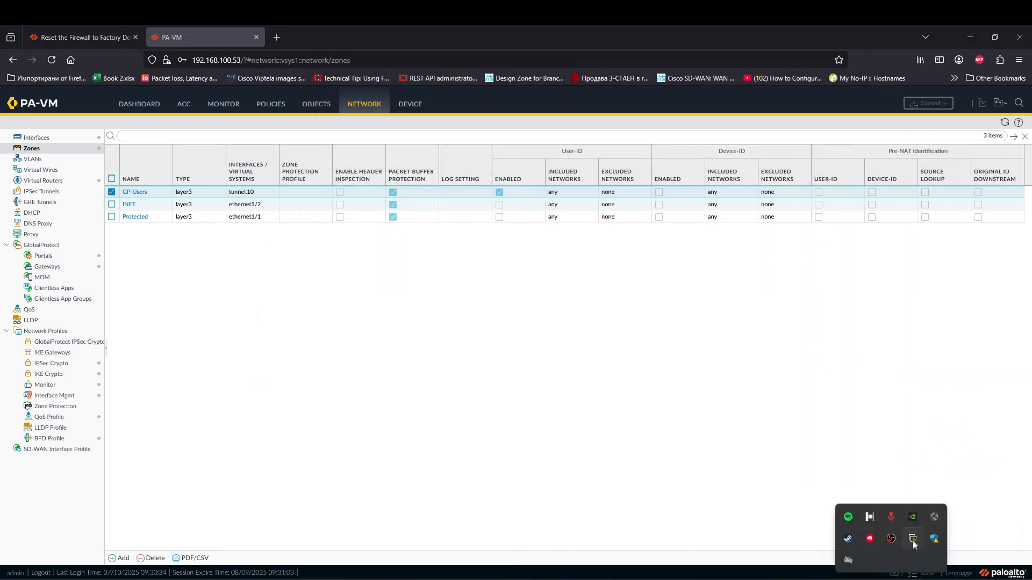
pyautogui.click(933, 517)
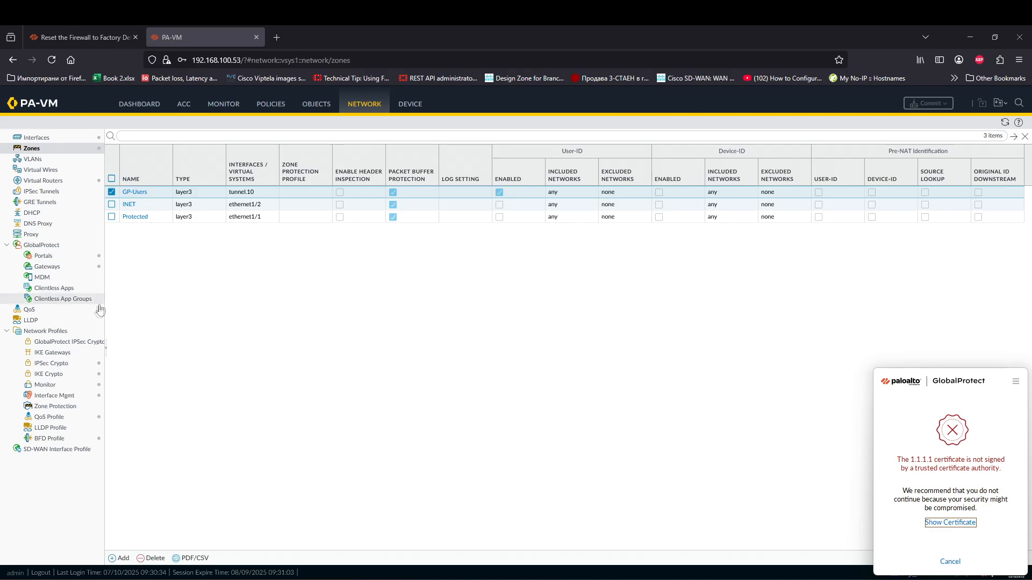
pyautogui.click(414, 105)
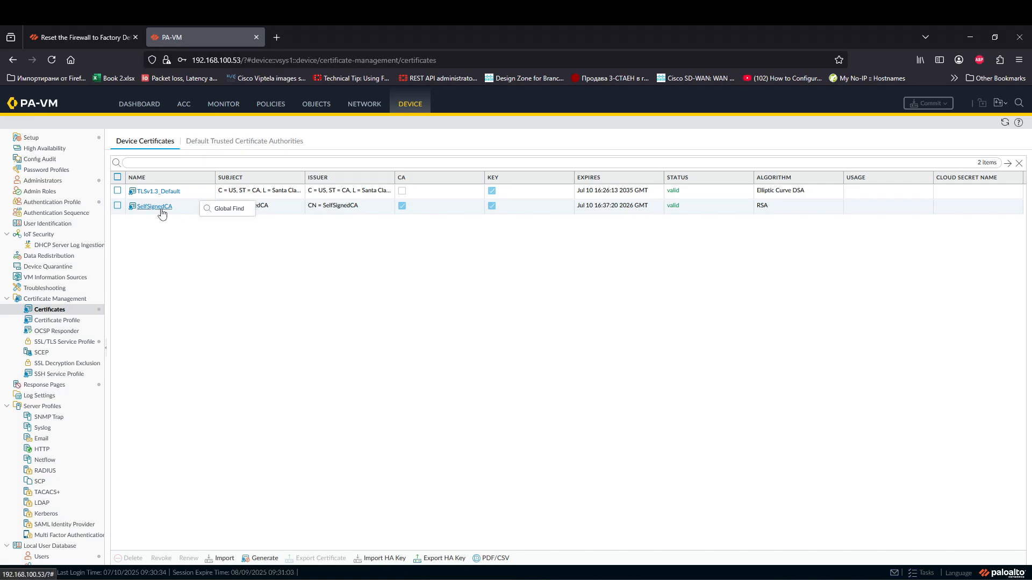
# Step: Export the SelfSignedCA certificate from the firewall's certificate list
pyautogui.click(160, 212)
pyautogui.click(620, 376)
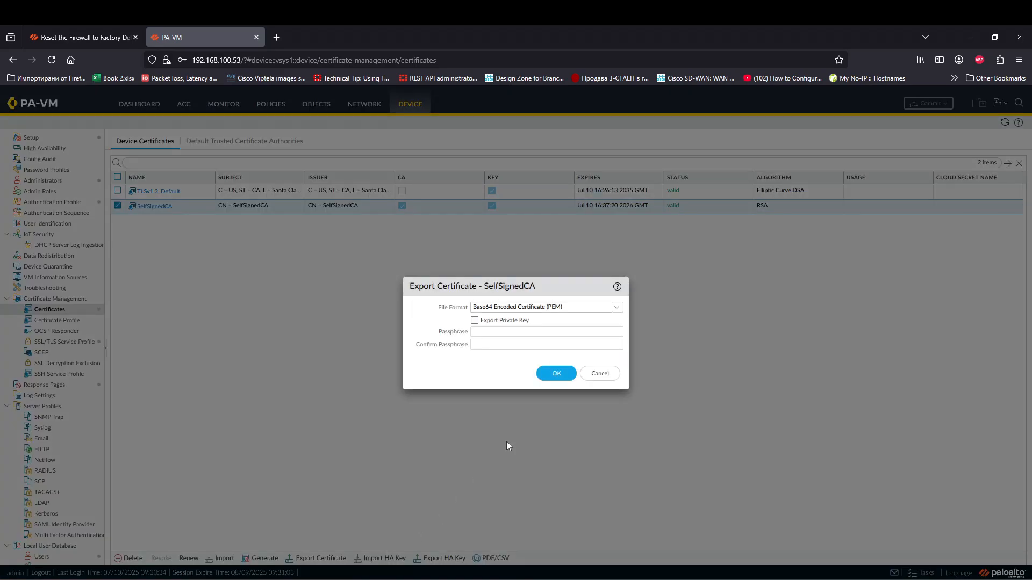
pyautogui.click(321, 558)
pyautogui.click(546, 374)
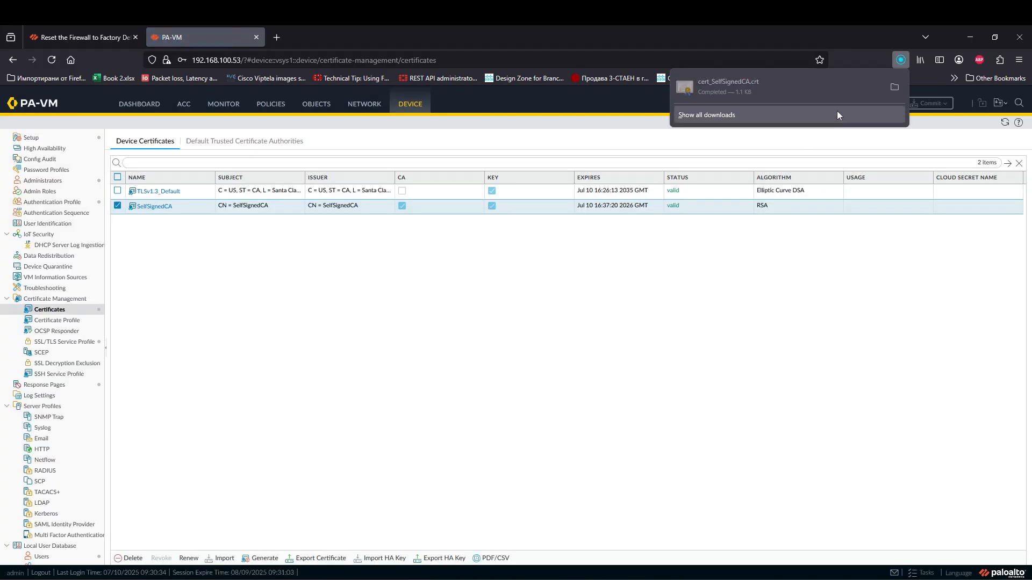
# Step: Open the downloaded cert_SelfSignedCA.crt and start installing the certificate
pyautogui.click(782, 89)
pyautogui.click(603, 324)
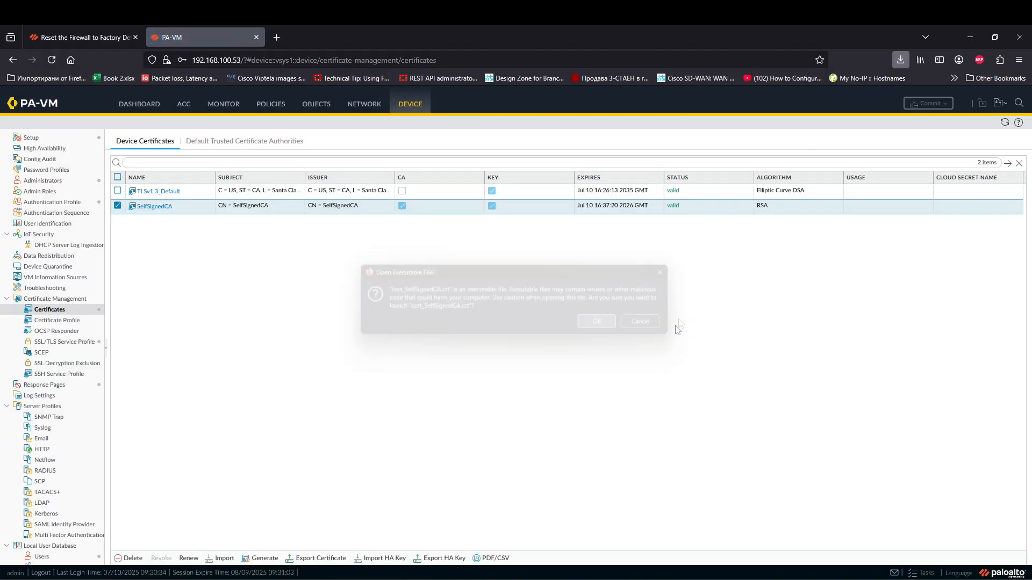
pyautogui.click(554, 321)
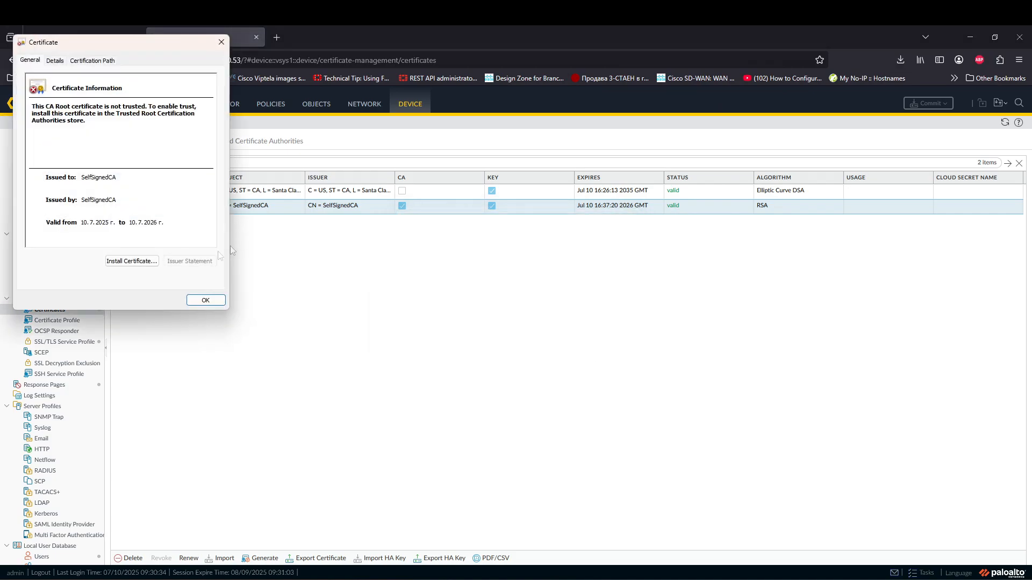
pyautogui.click(131, 260)
pyautogui.click(224, 305)
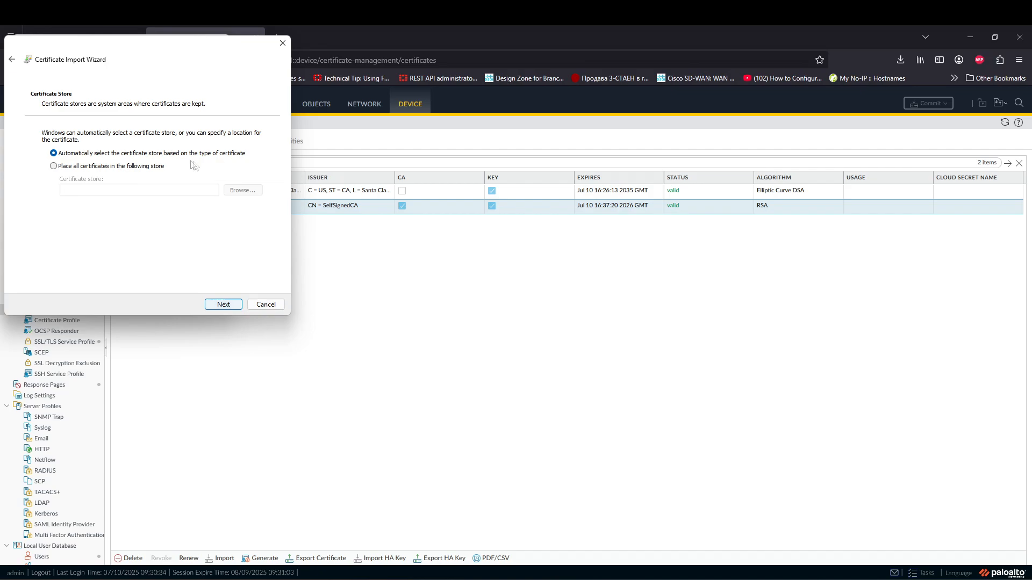
# Step: Place the certificate in Trusted Root Certification Authorities and complete the import
pyautogui.click(80, 166)
pyautogui.click(242, 190)
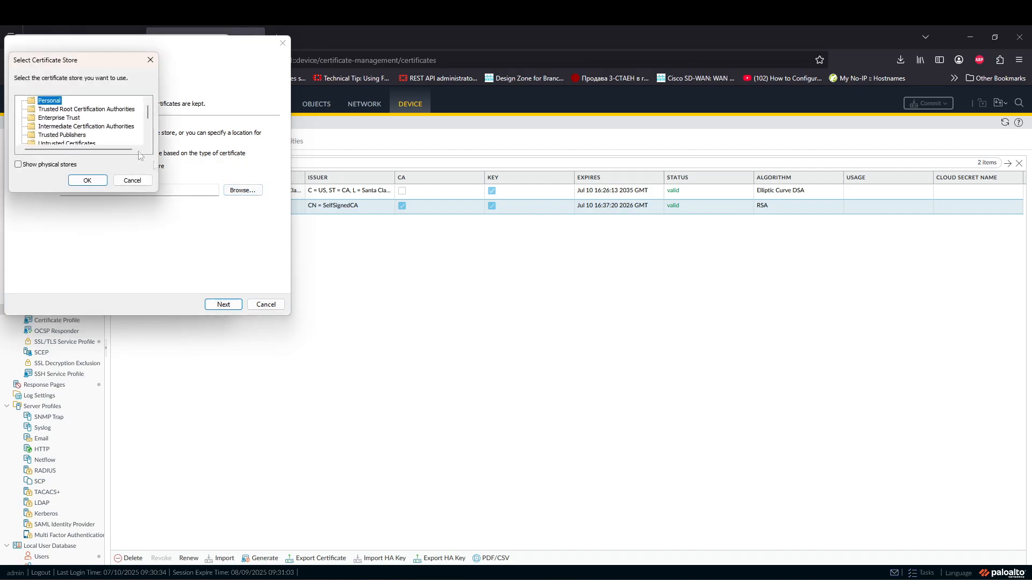
pyautogui.click(85, 110)
pyautogui.click(86, 181)
pyautogui.click(223, 304)
pyautogui.click(223, 304)
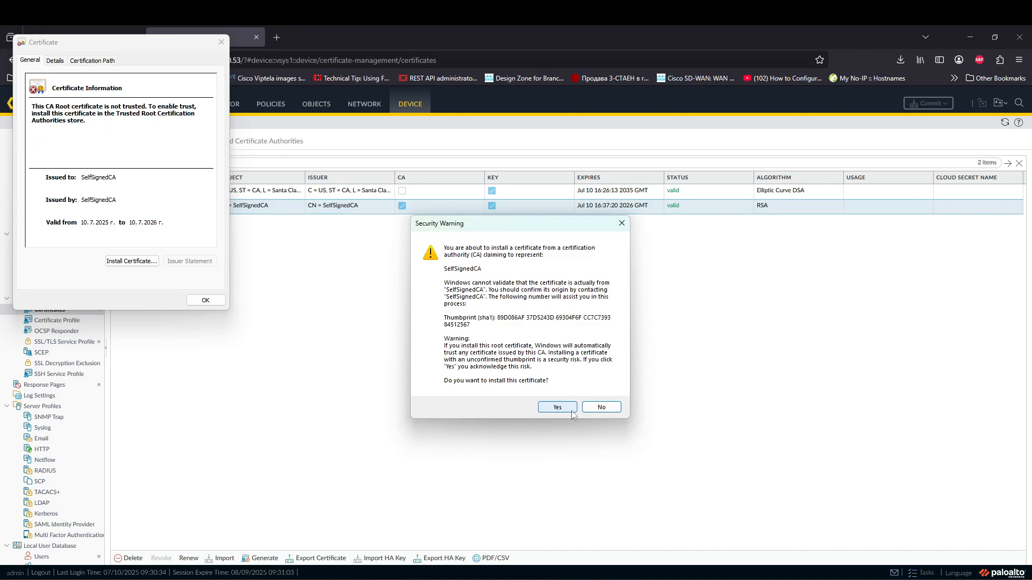
pyautogui.click(569, 408)
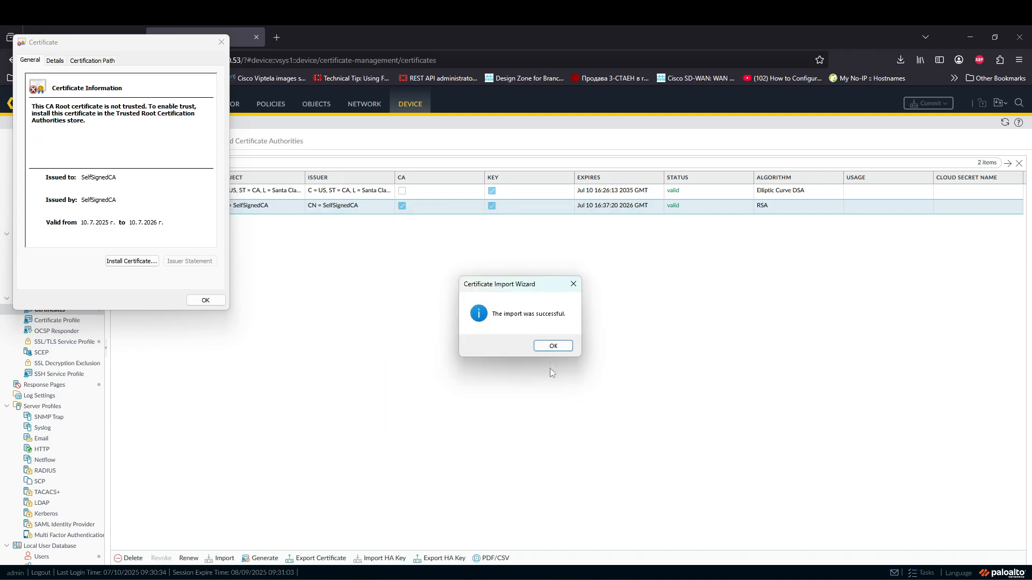
pyautogui.click(554, 347)
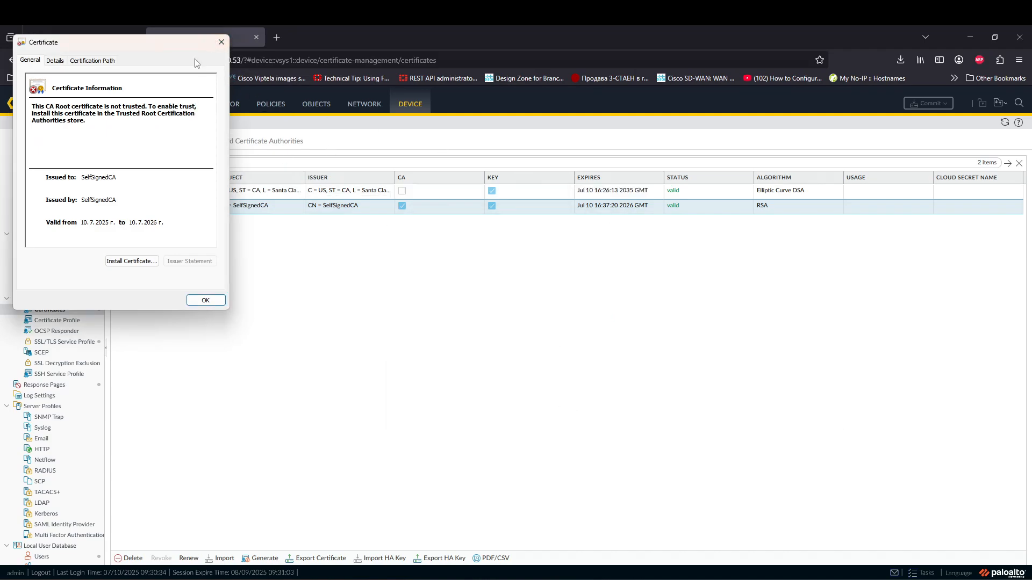
# Step: Close the certificate window and bring up GlobalProtect, dismissing its certificate warning
pyautogui.click(228, 43)
pyautogui.click(892, 579)
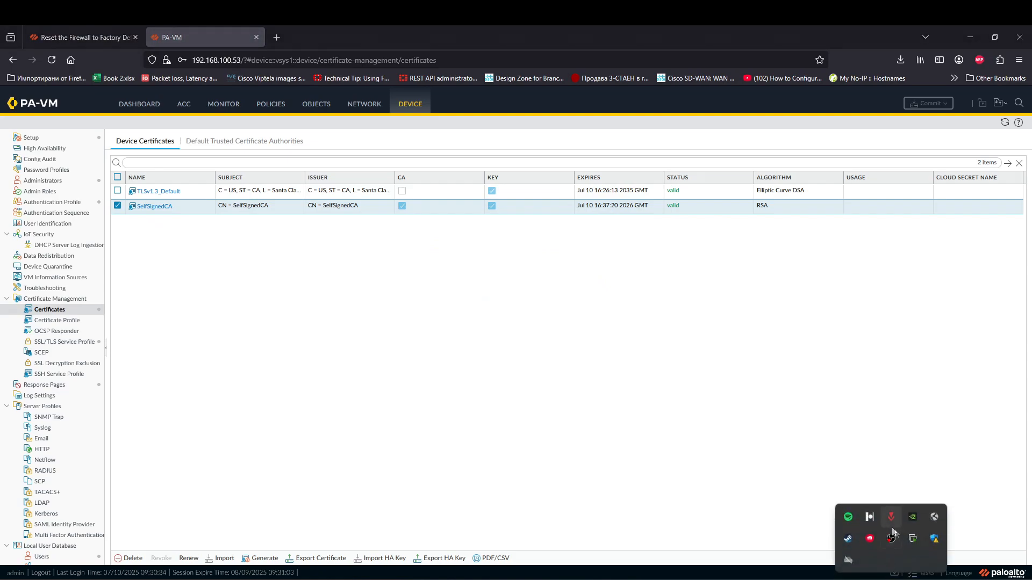
pyautogui.click(934, 519)
pyautogui.click(950, 562)
# Step: Connect GlobalProtect to the portal and sign in with the user's username and password
pyautogui.click(983, 560)
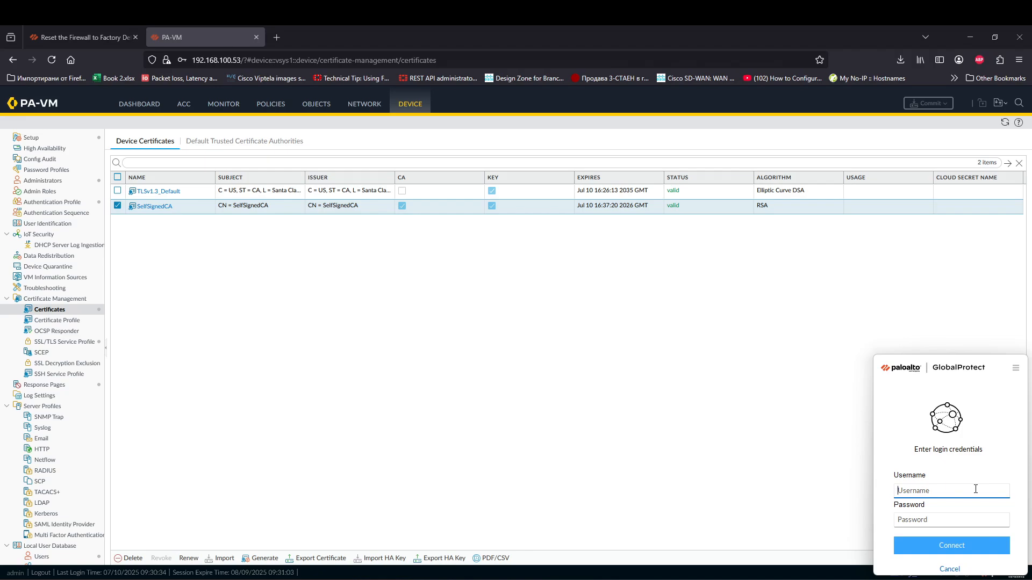
pyautogui.write('KPEV')
pyautogui.press('BackSpace')
pyautogui.write('k')
pyautogui.write('*********')
pyautogui.press('Return')
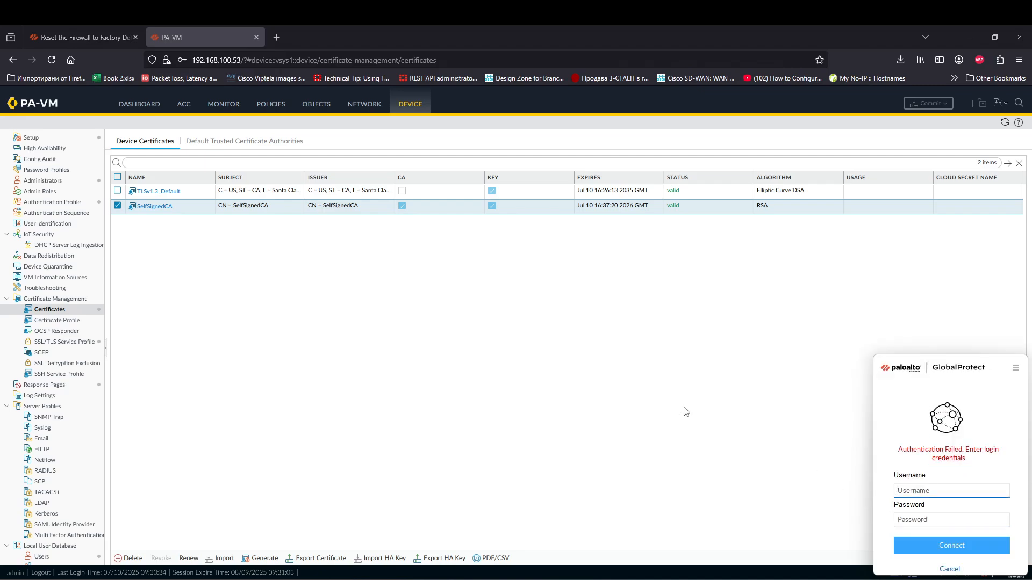
pyautogui.press('Tab')
pyautogui.write('********')
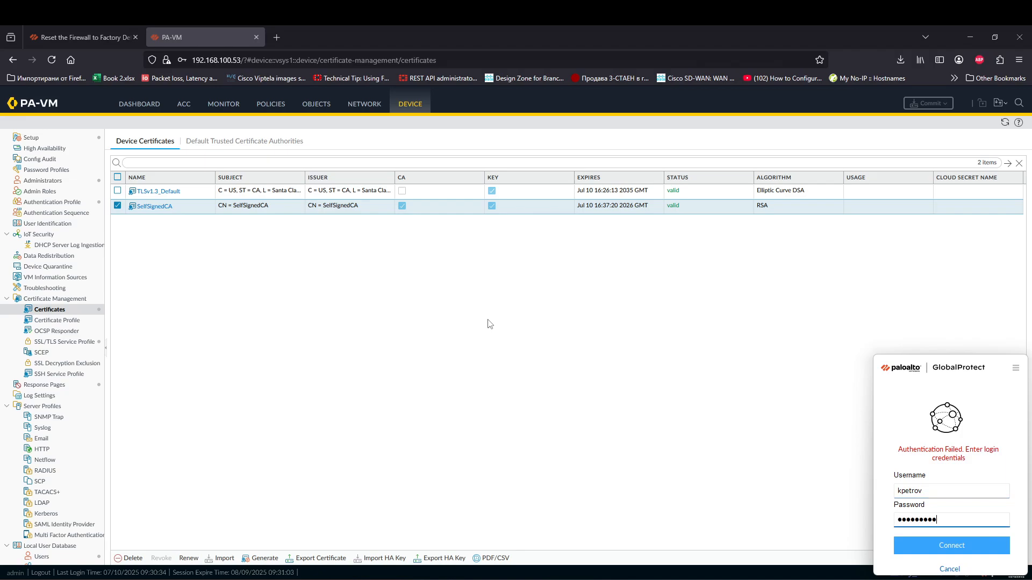
pyautogui.press('Return')
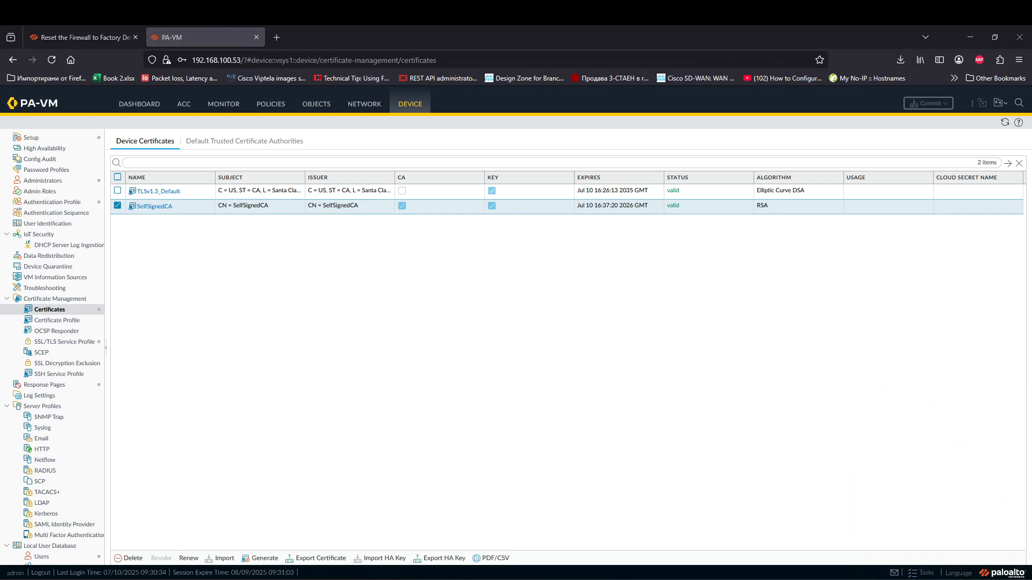
# Step: Verify GlobalProtect shows Connected to MyGateway, close Windows Security, and return to Network settings
pyautogui.click(891, 579)
pyautogui.click(908, 545)
pyautogui.click(752, 445)
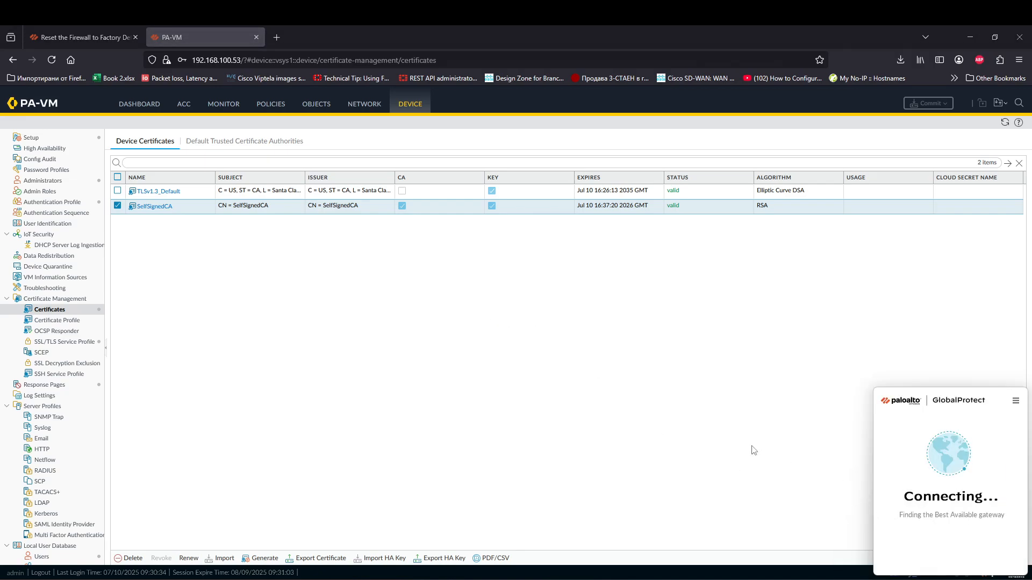
pyautogui.click(907, 579)
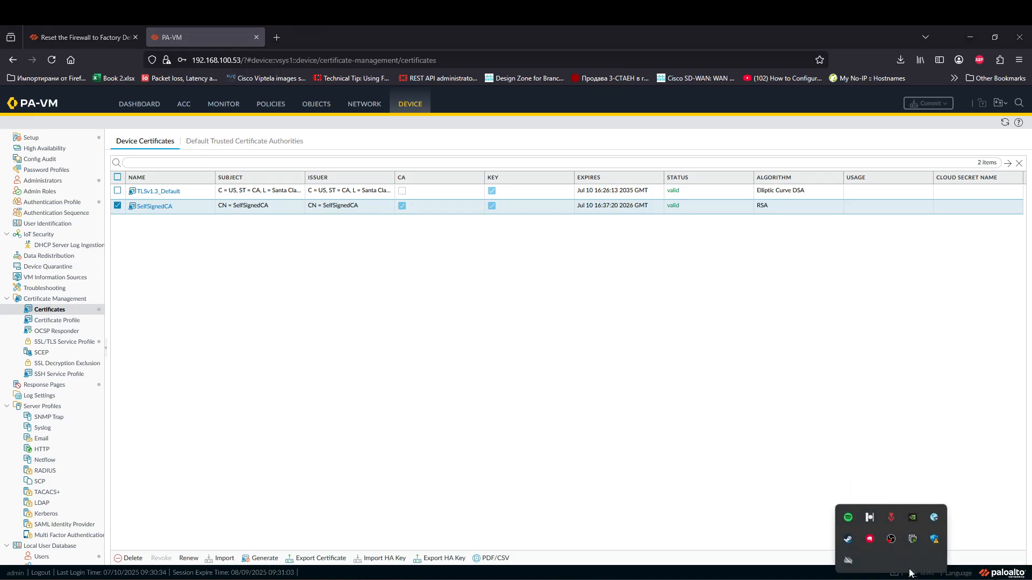
pyautogui.click(934, 538)
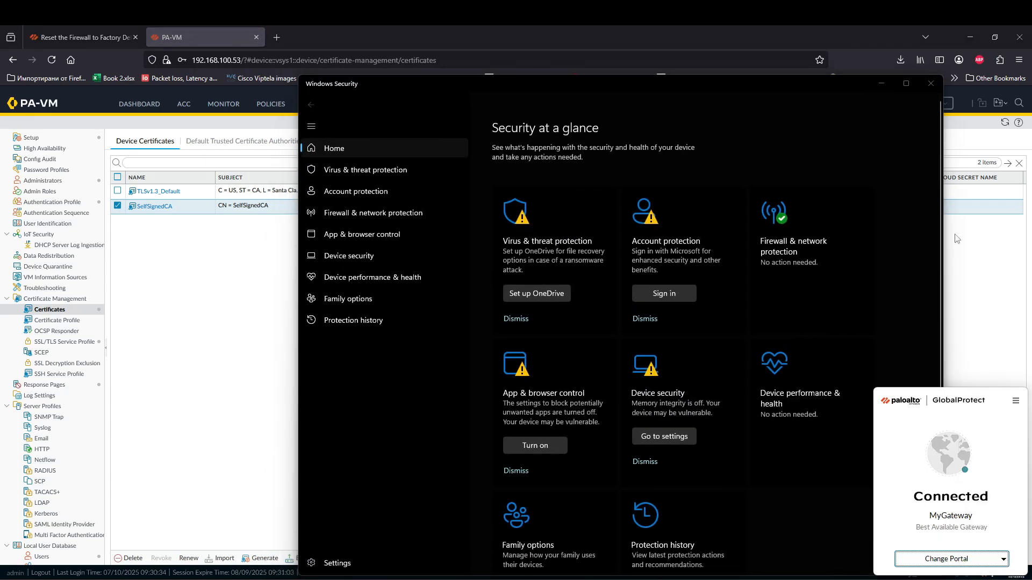
pyautogui.click(931, 83)
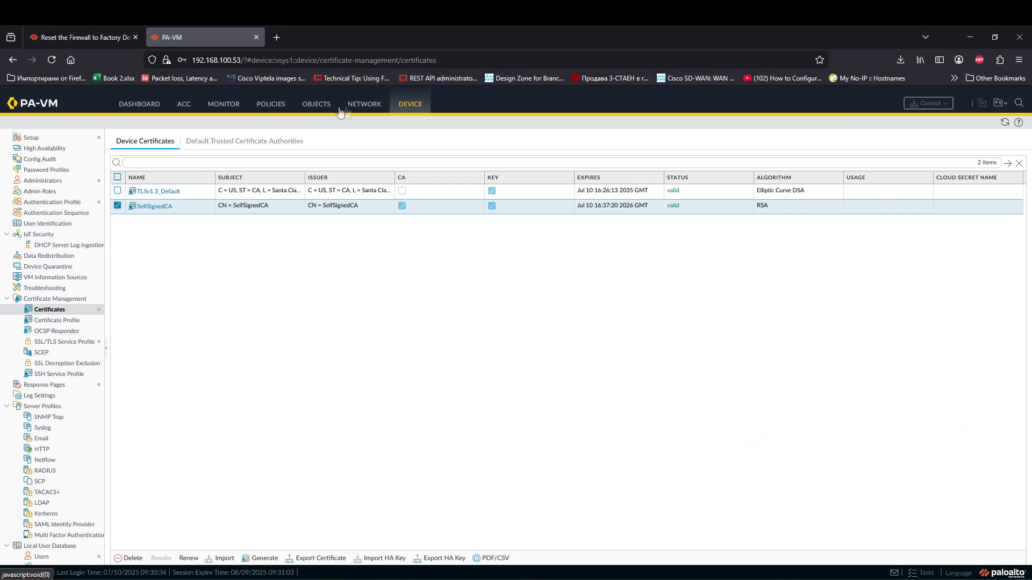
pyautogui.click(360, 104)
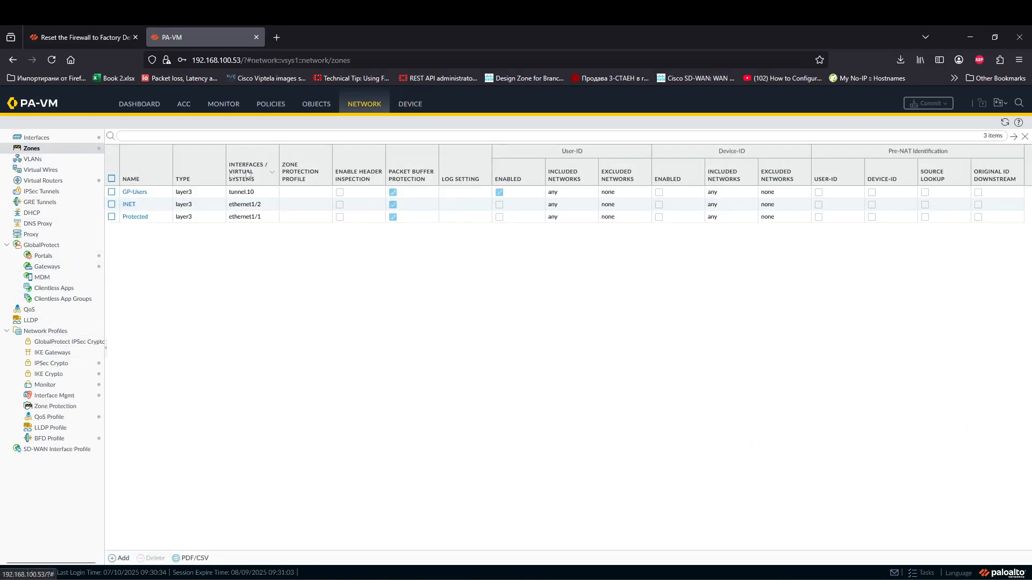
# Step: Review the GP-Gateway configuration's agent tunnel and client settings without changes
pyautogui.click(69, 266)
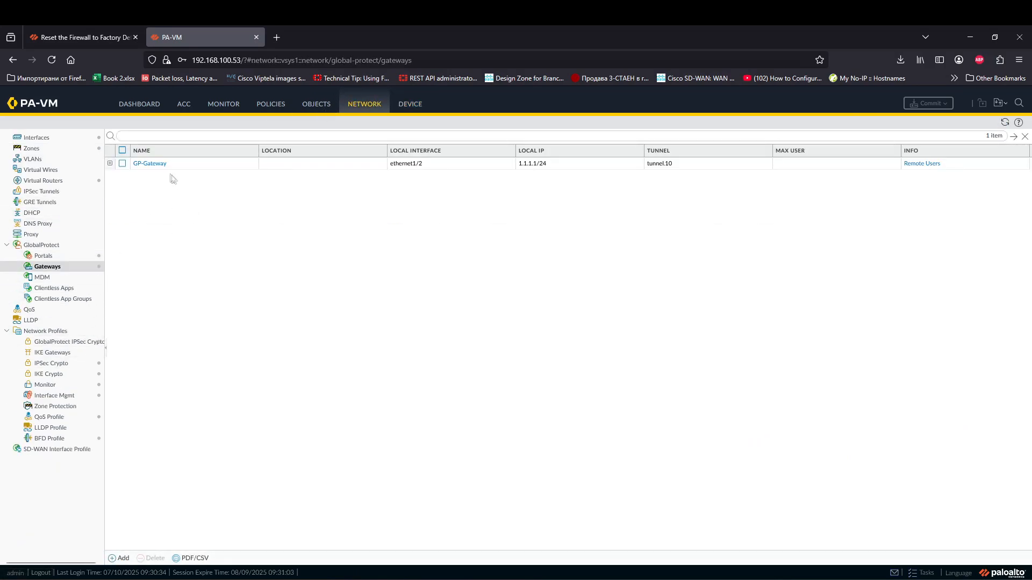
pyautogui.click(158, 164)
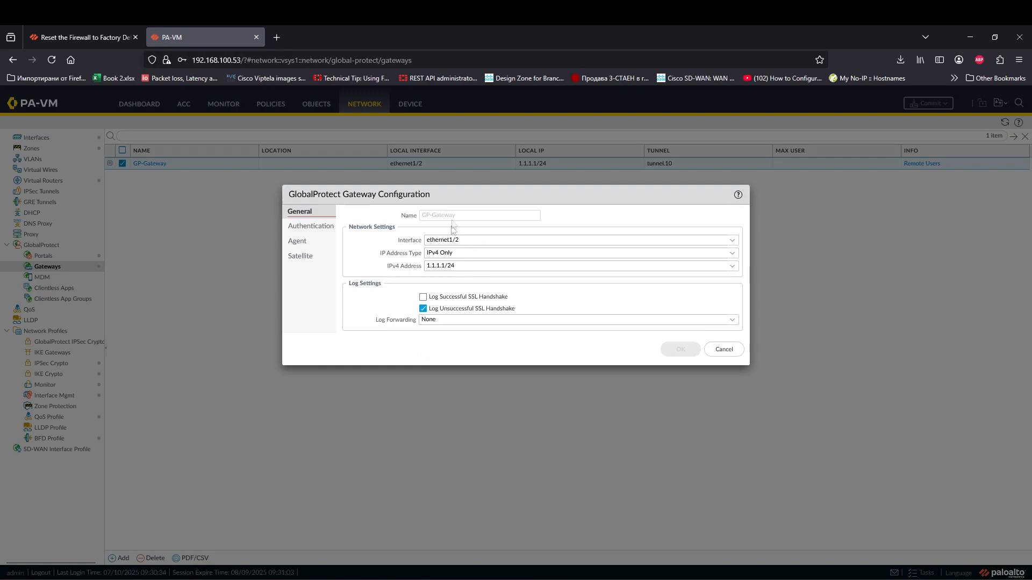
pyautogui.click(322, 240)
pyautogui.click(425, 221)
pyautogui.click(383, 223)
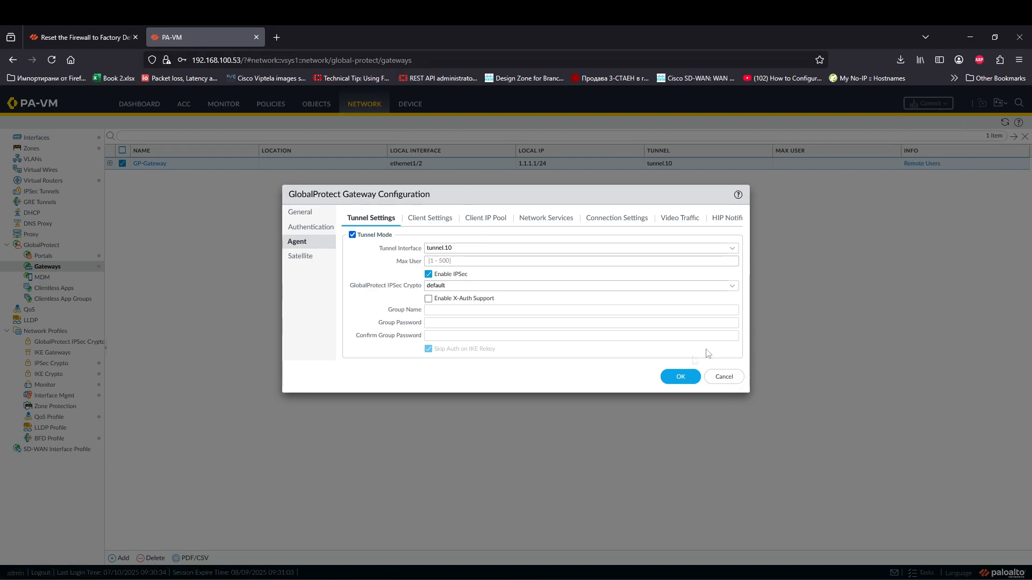
pyautogui.click(720, 376)
# Step: Check GP-portal's Default-Agent-cfg external gateway MyGateway (1.1.1.1), then view GlobalProtect client status
pyautogui.click(1018, 103)
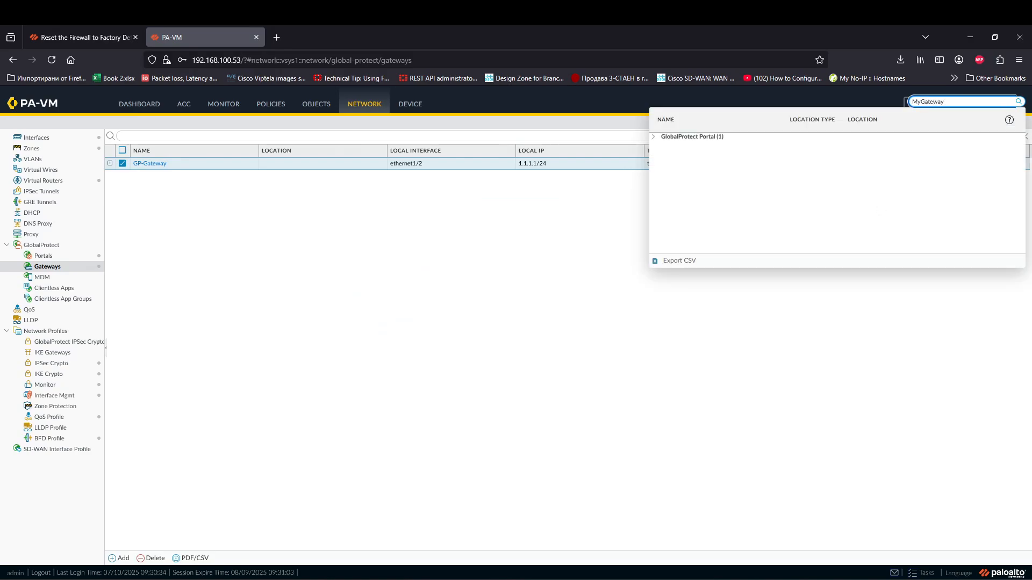
pyautogui.click(666, 140)
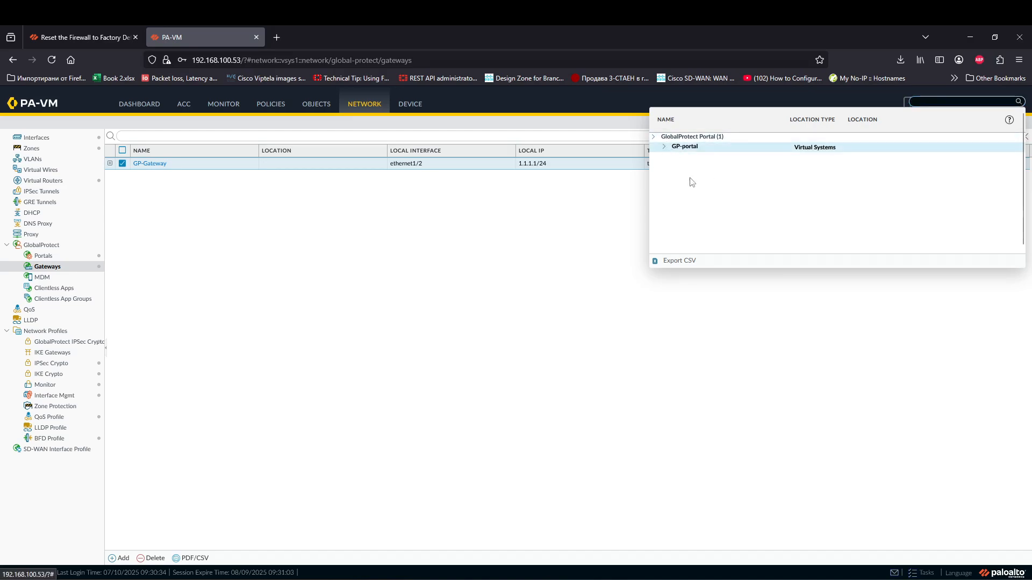
pyautogui.click(62, 257)
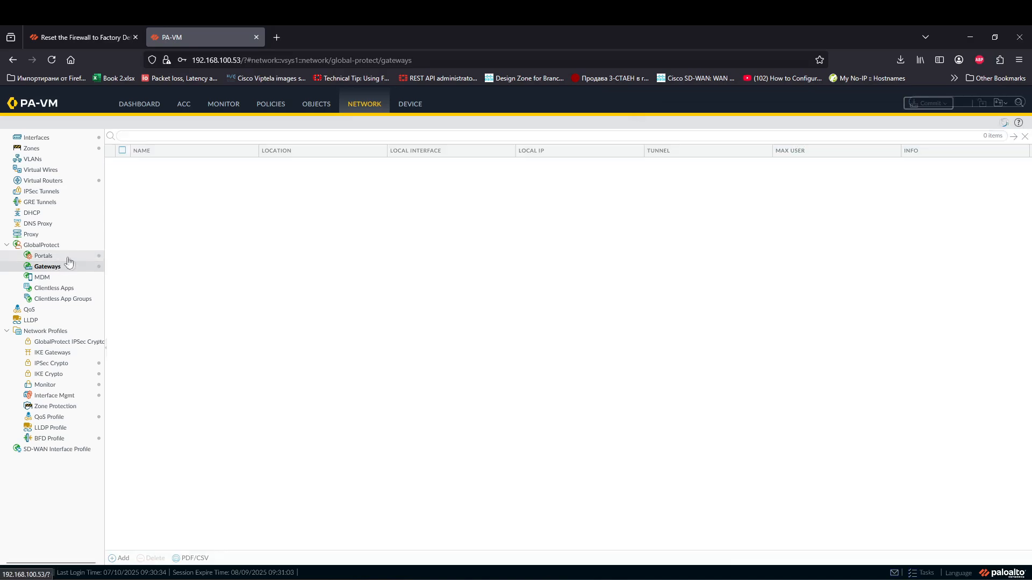
pyautogui.click(151, 165)
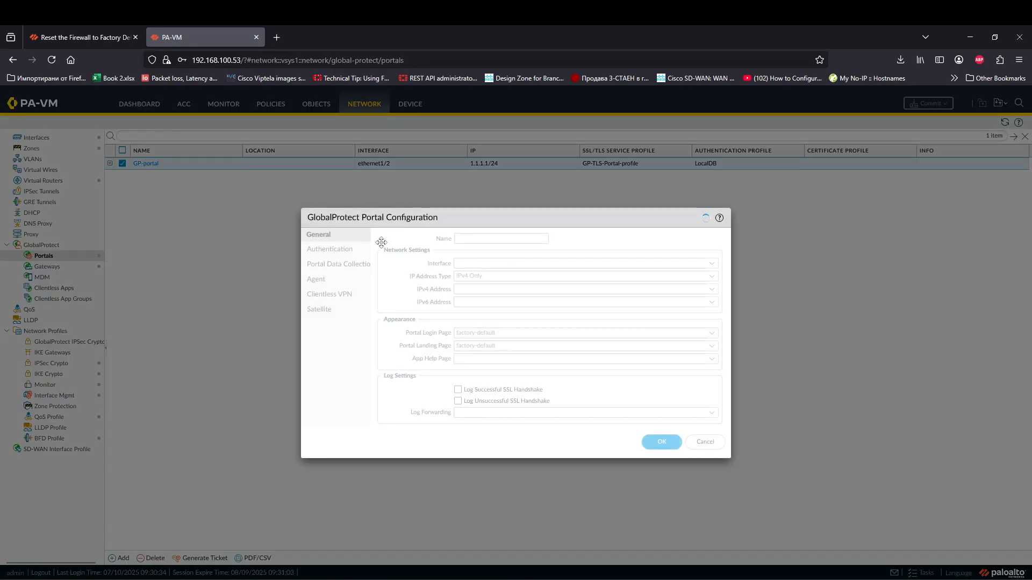
pyautogui.click(324, 280)
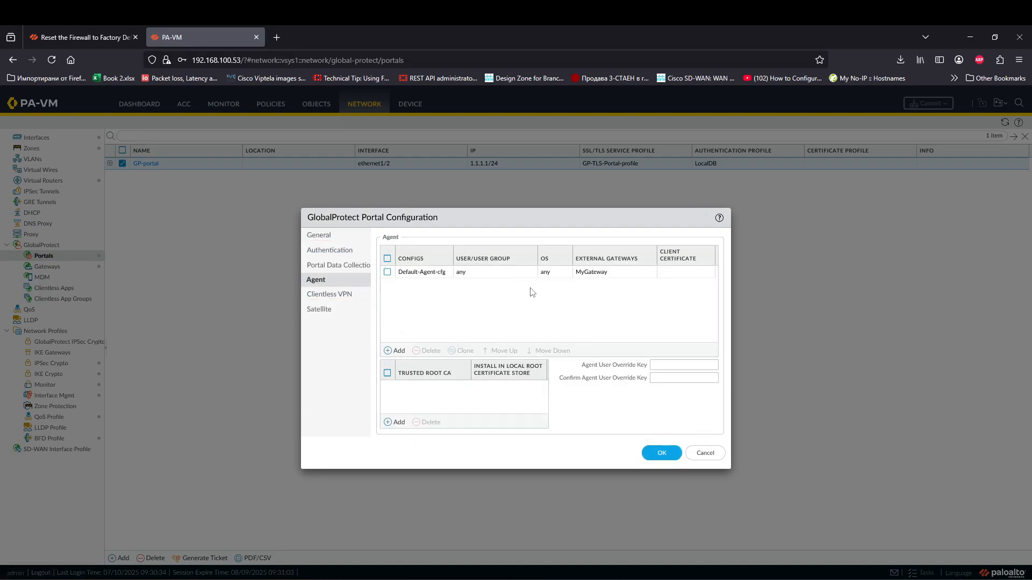
pyautogui.click(598, 275)
pyautogui.click(421, 272)
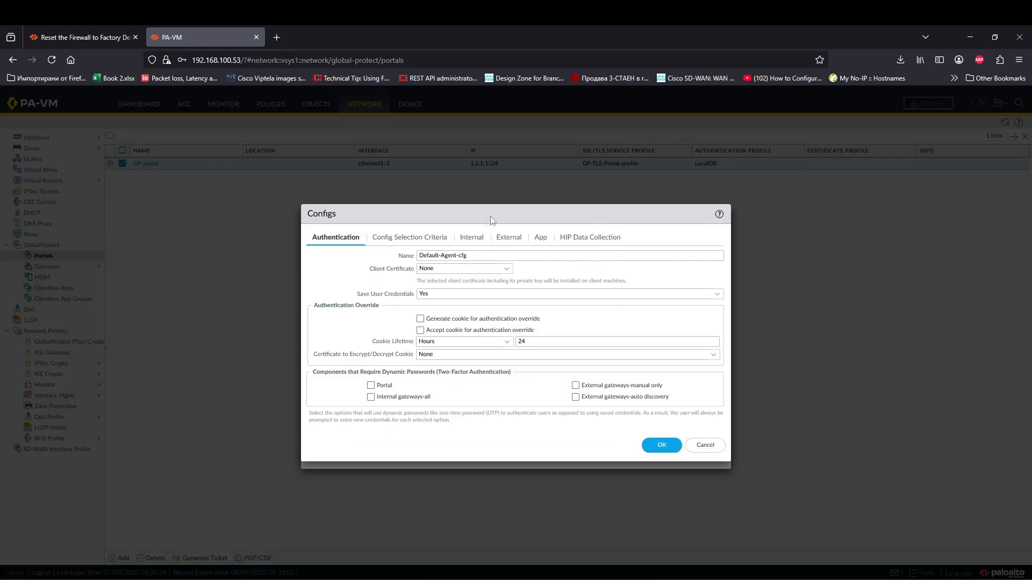
pyautogui.click(508, 237)
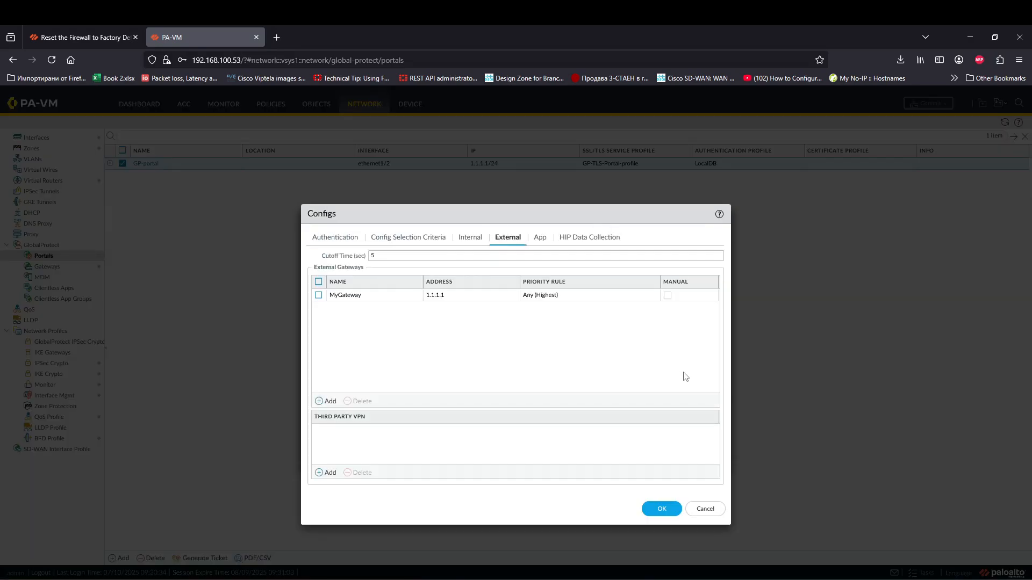
pyautogui.click(704, 512)
pyautogui.click(703, 454)
pyautogui.click(892, 579)
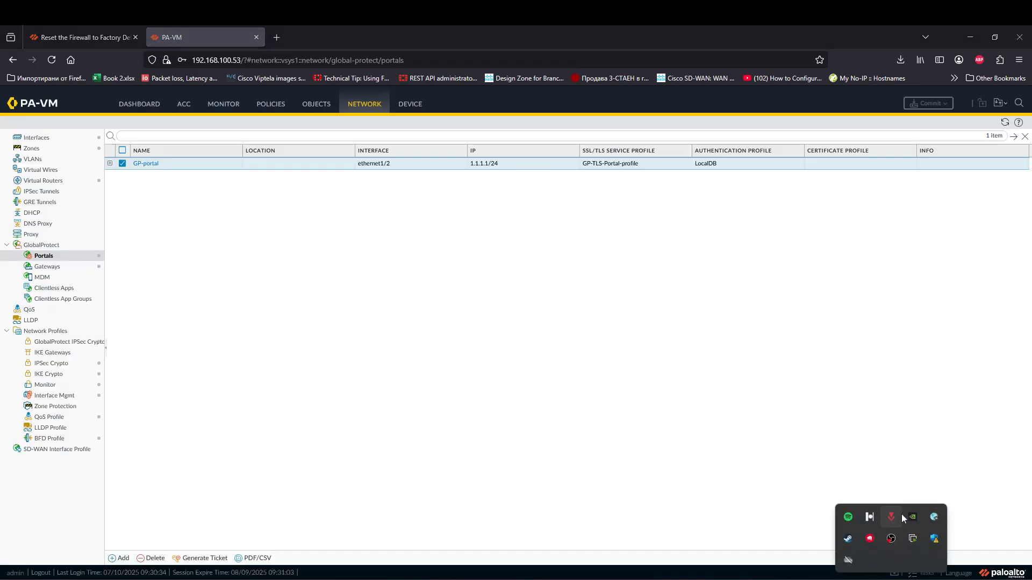
pyautogui.click(934, 517)
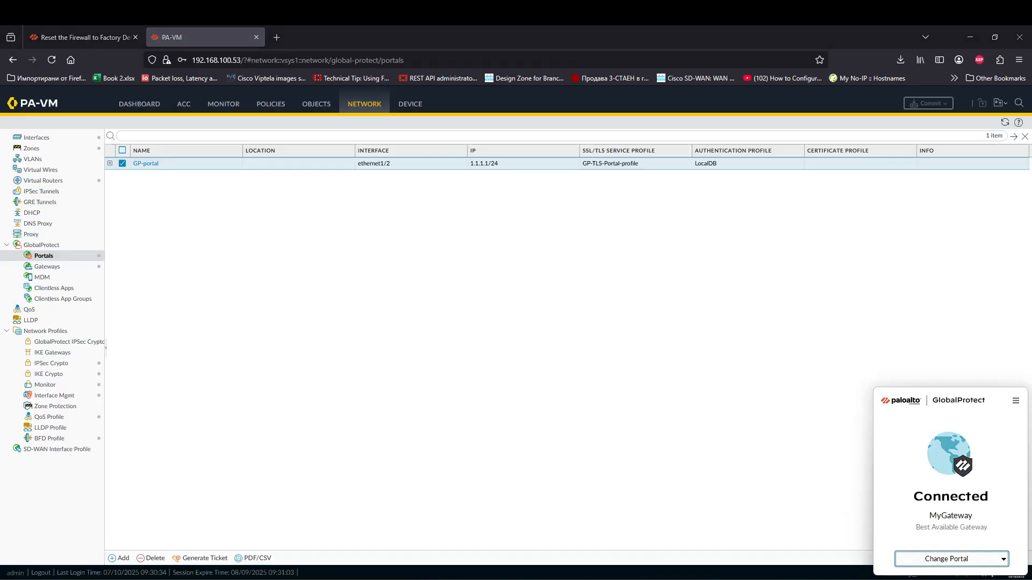
# Step: Run route print and inspect the 10.10.10.0 routes via interface 172.32.10.1
pyautogui.press('super')
pyautogui.write('cmd')
pyautogui.press('Return')
pyautogui.write('ro')
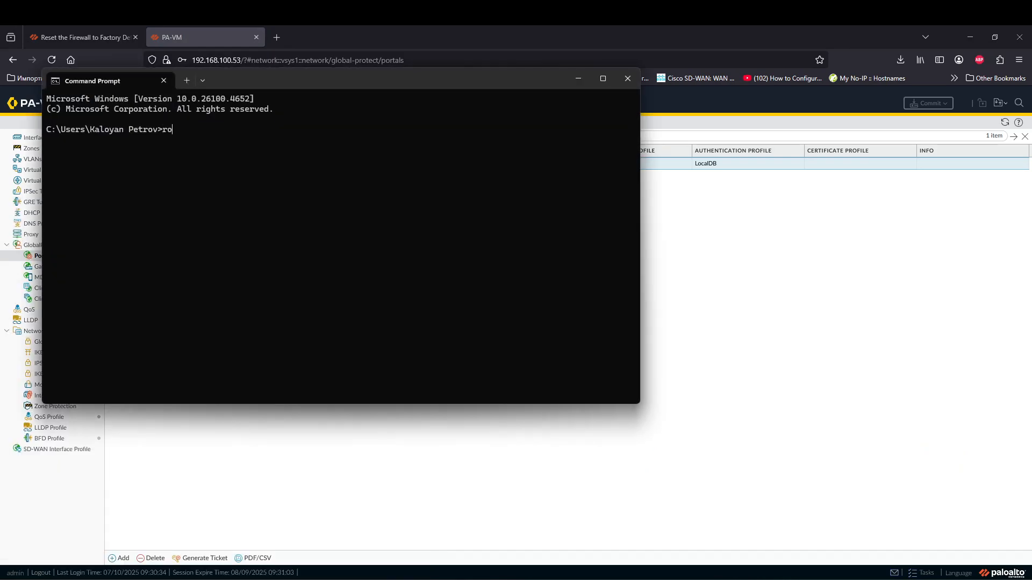
pyautogui.write('ute print')
pyautogui.press('Return')
pyautogui.scroll(15, 250, 360)
pyautogui.scroll(-2, 85, 354)
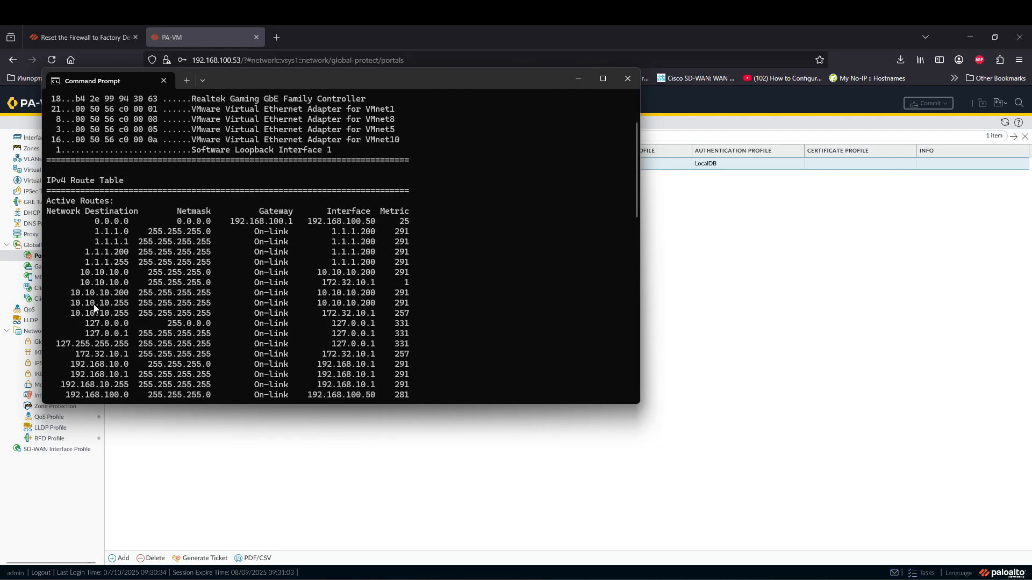
pyautogui.moveTo(75, 273)
pyautogui.mouseDown()
pyautogui.moveTo(408, 284)
pyautogui.moveTo(61, 281)
pyautogui.moveTo(84, 274)
pyautogui.mouseUp()
pyautogui.moveTo(380, 283); pyautogui.dragTo(279, 284)
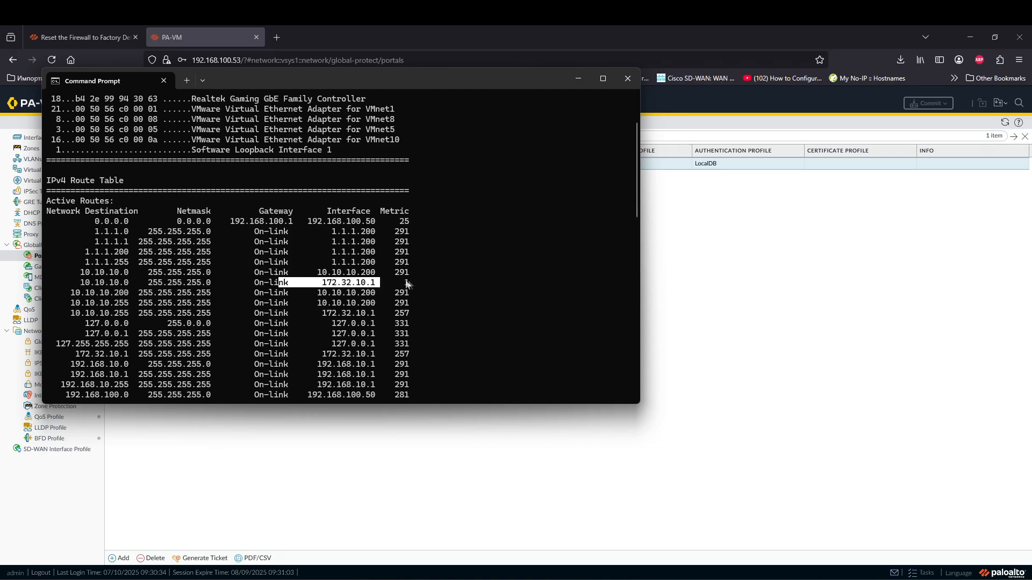
pyautogui.moveTo(413, 284); pyautogui.dragTo(405, 285)
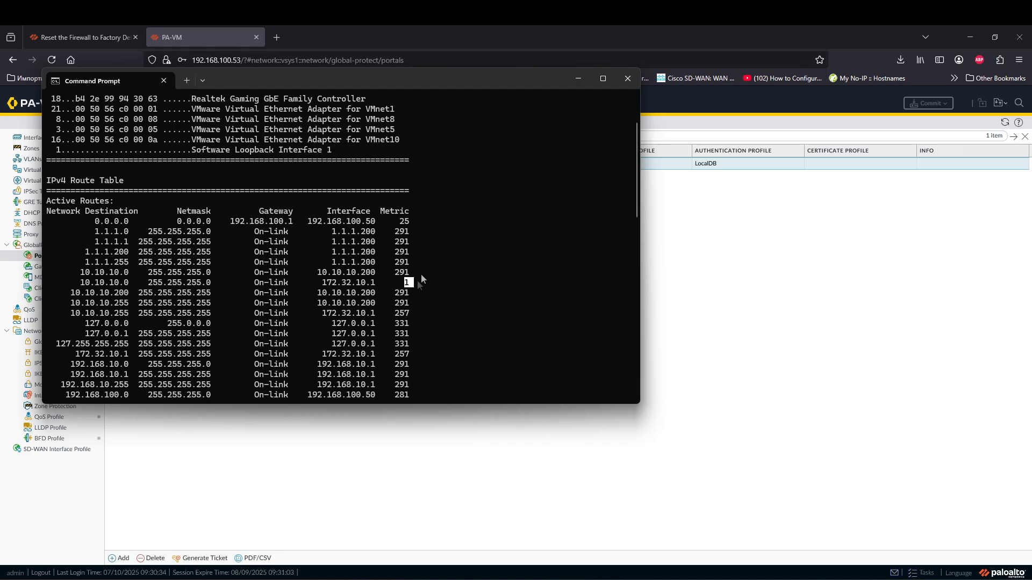
pyautogui.click(579, 79)
# Step: Ping 10.10.10.254 from a new Command Prompt; it times out with 100% loss
pyautogui.press('super')
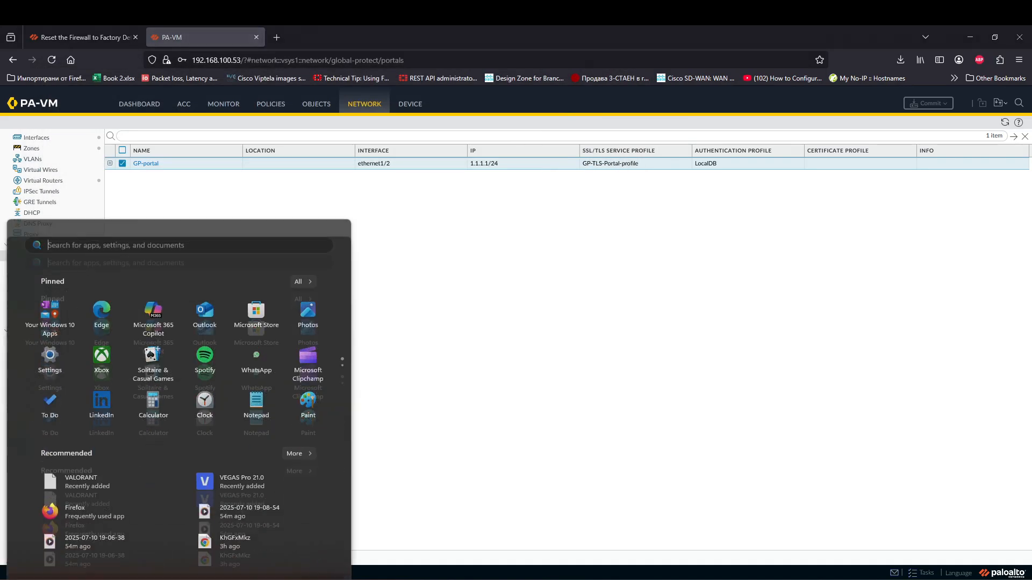
pyautogui.write('cmd')
pyautogui.press('Return')
pyautogui.write('ping 101.')
pyautogui.write('0.10.25')
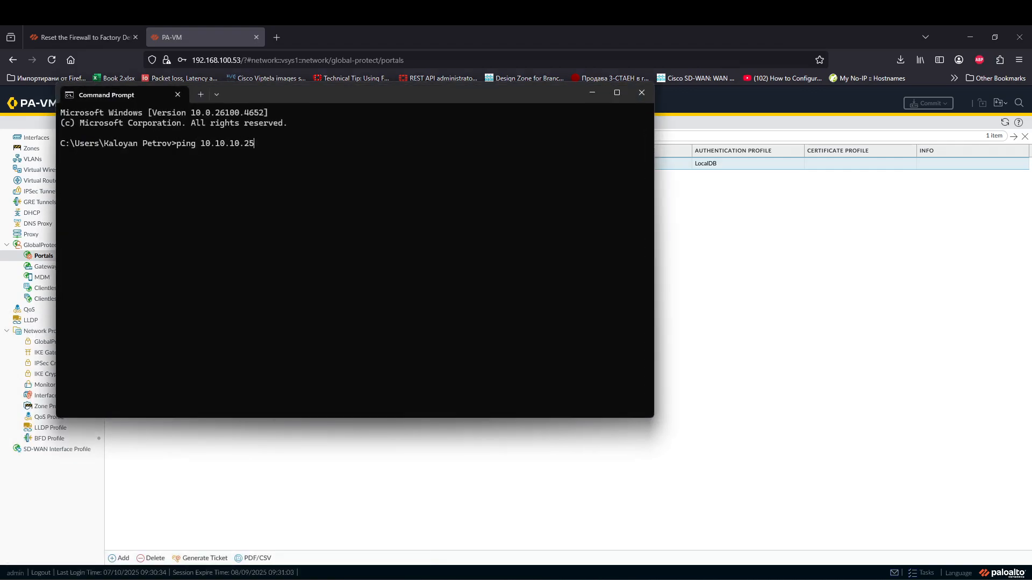
pyautogui.write('4\\')
pyautogui.press('Return')
pyautogui.press('Up')
pyautogui.press('BackSpace')
pyautogui.press('Return')
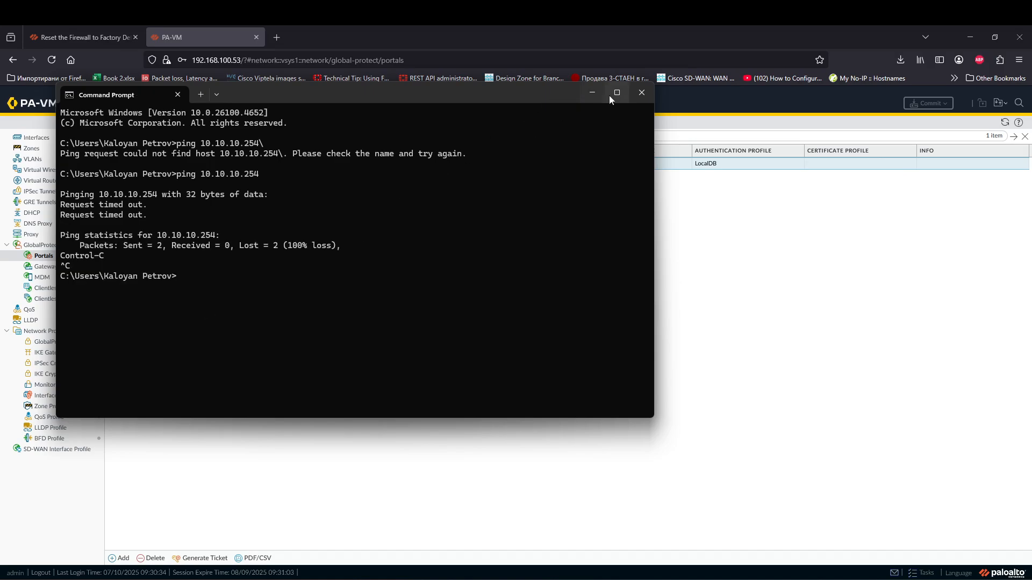
pyautogui.click(592, 92)
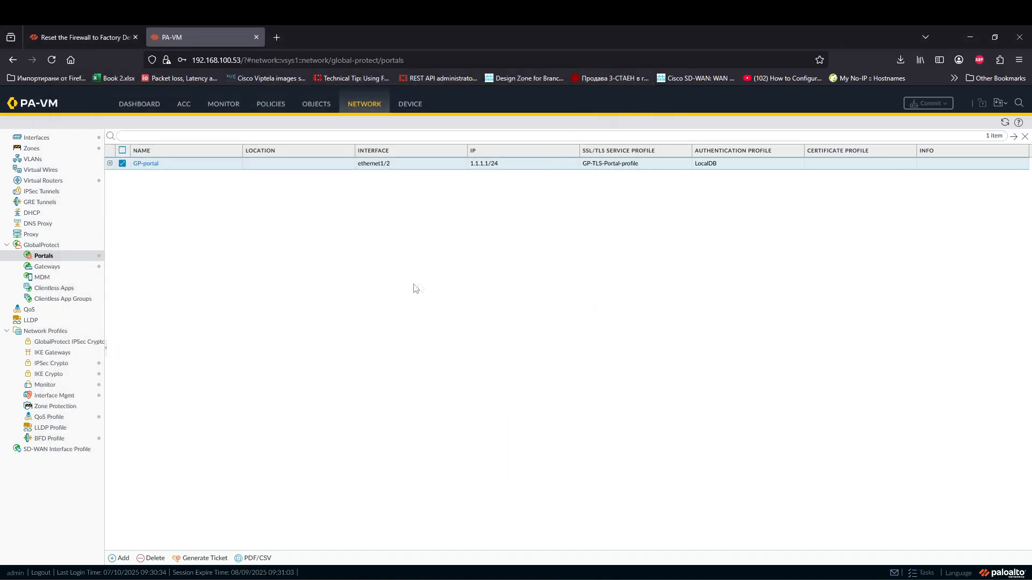
# Step: Refresh the Monitor traffic log, then go to the Security policy rules
pyautogui.click(230, 106)
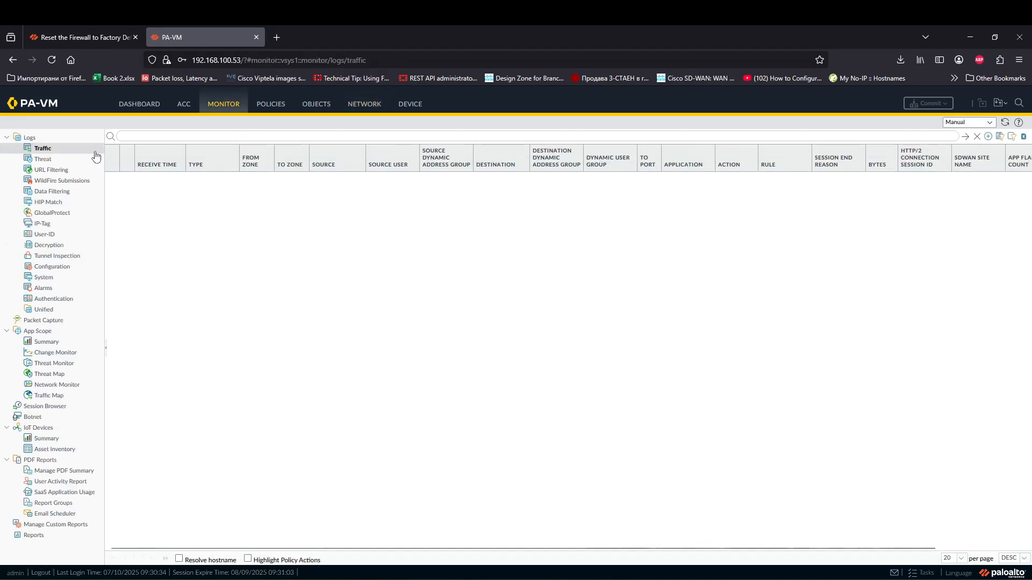
pyautogui.click(71, 150)
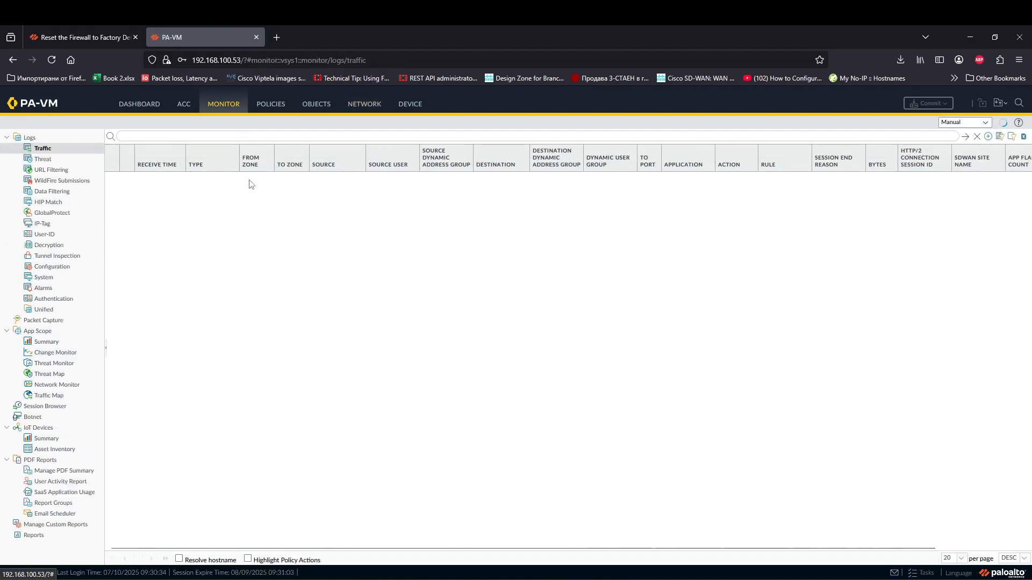
pyautogui.click(271, 108)
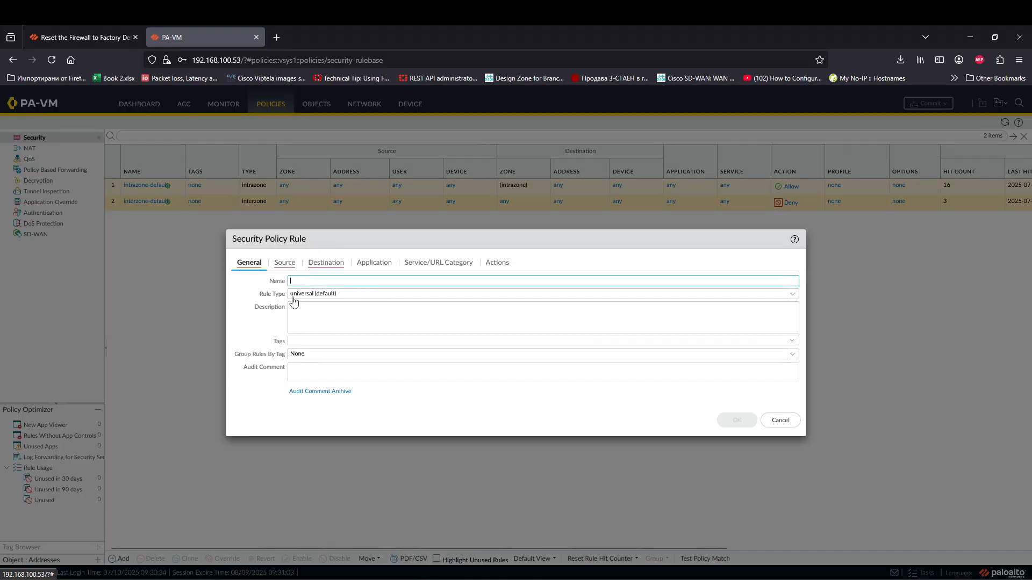
# Step: Start a new security rule named 'Explicit Deny'
pyautogui.click(284, 263)
pyautogui.click(249, 264)
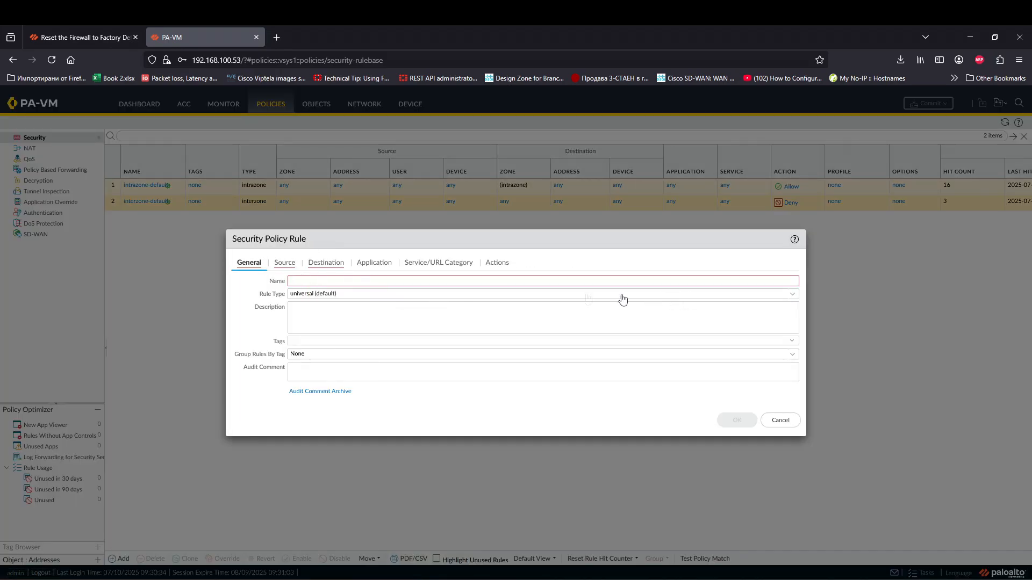
pyautogui.click(680, 277)
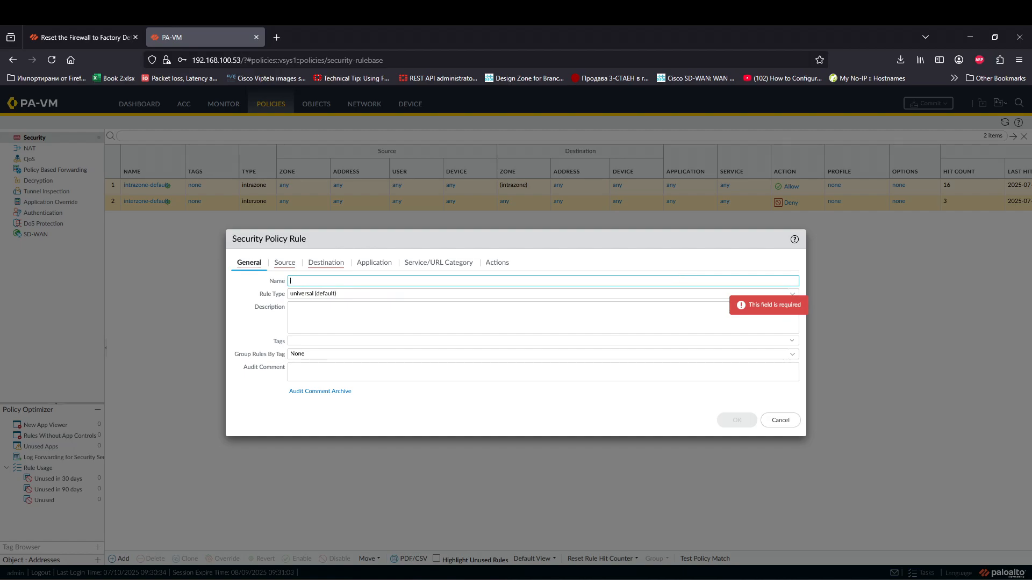
pyautogui.write('Explicit D')
pyautogui.press('Tab')
pyautogui.click(473, 282)
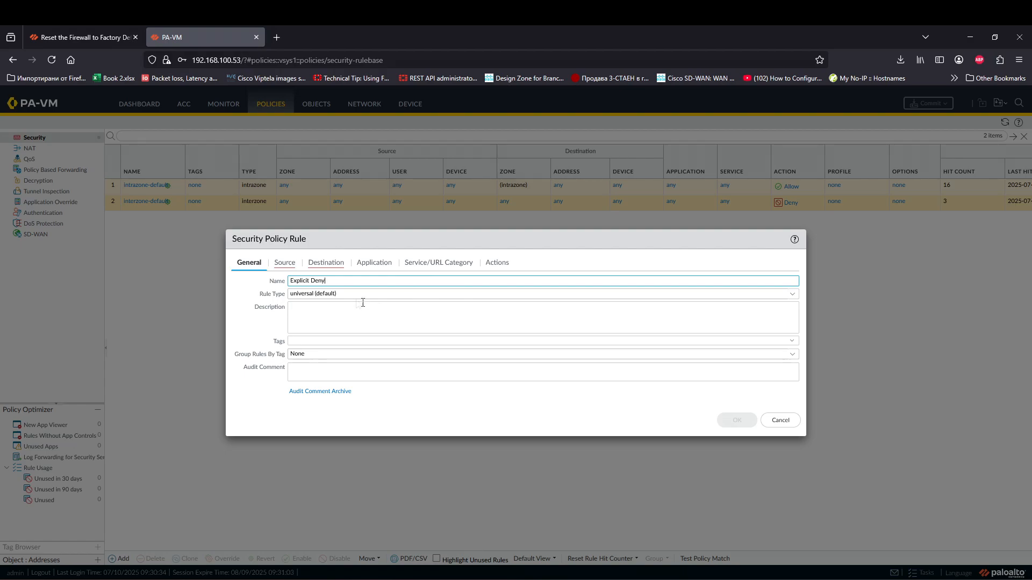
# Step: Set the rule's source zone and destination zone to any
pyautogui.click(284, 262)
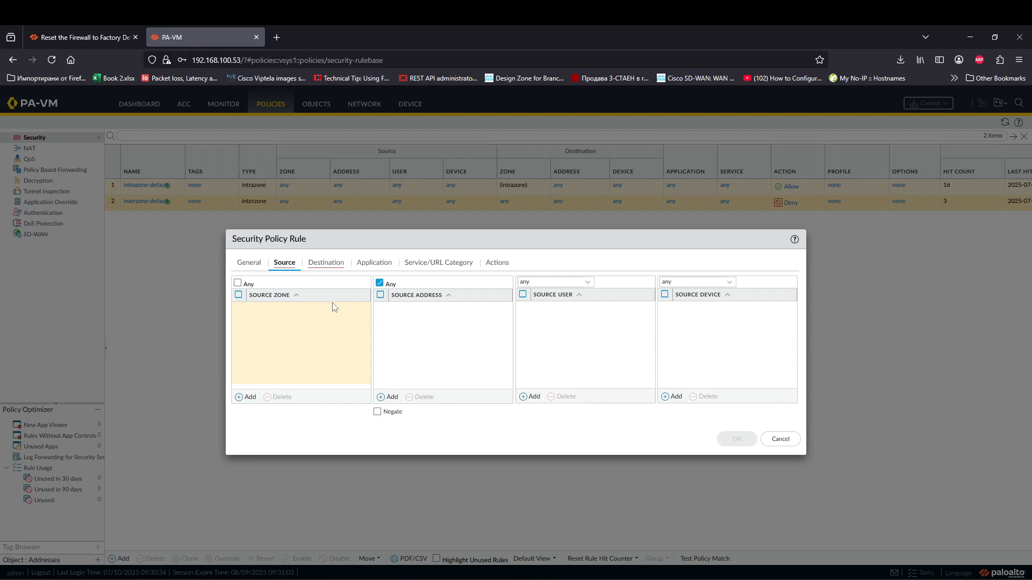
pyautogui.click(237, 283)
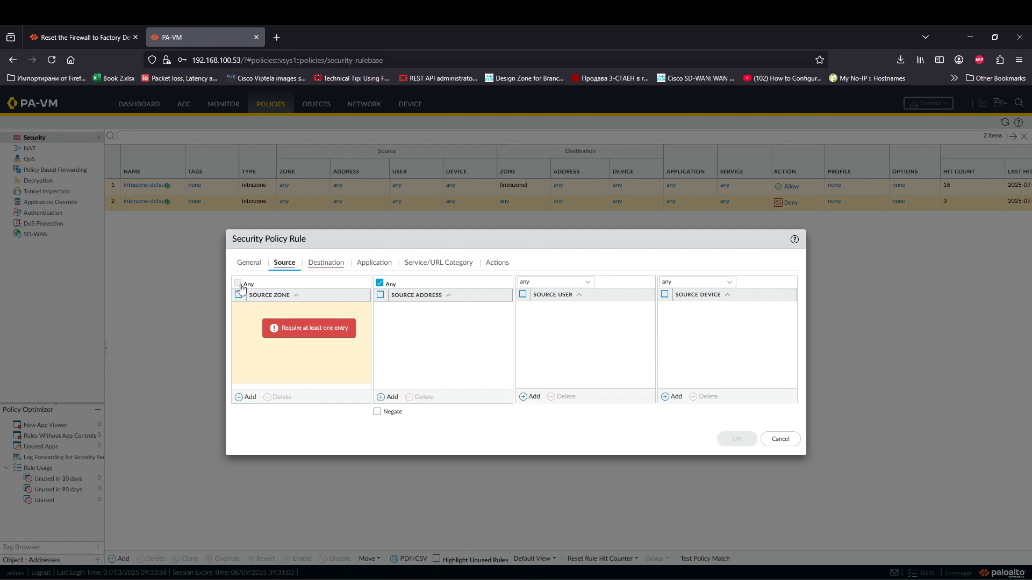
pyautogui.click(322, 260)
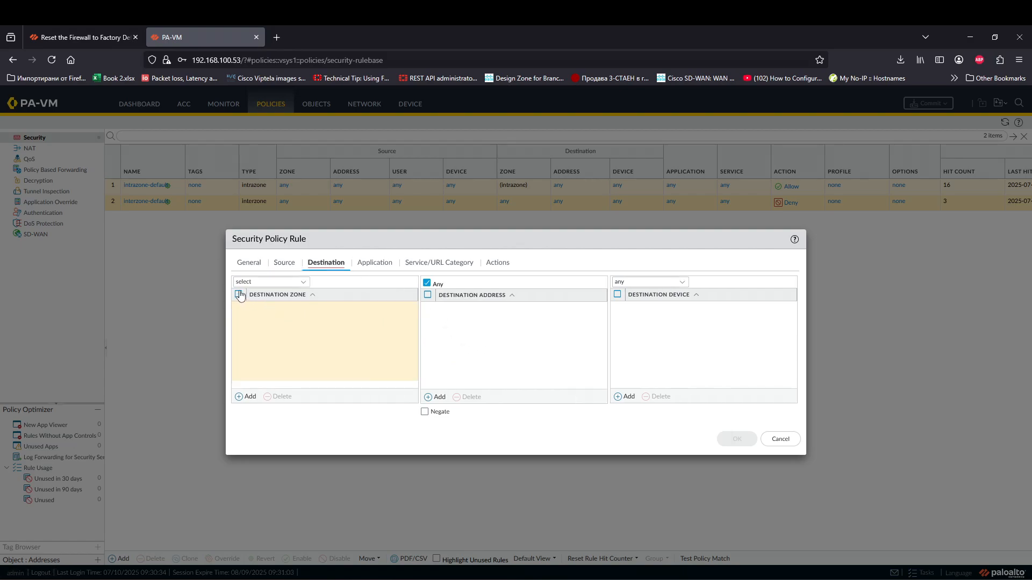
pyautogui.click(249, 283)
pyautogui.click(305, 283)
pyautogui.click(304, 284)
pyautogui.click(304, 285)
pyautogui.click(258, 309)
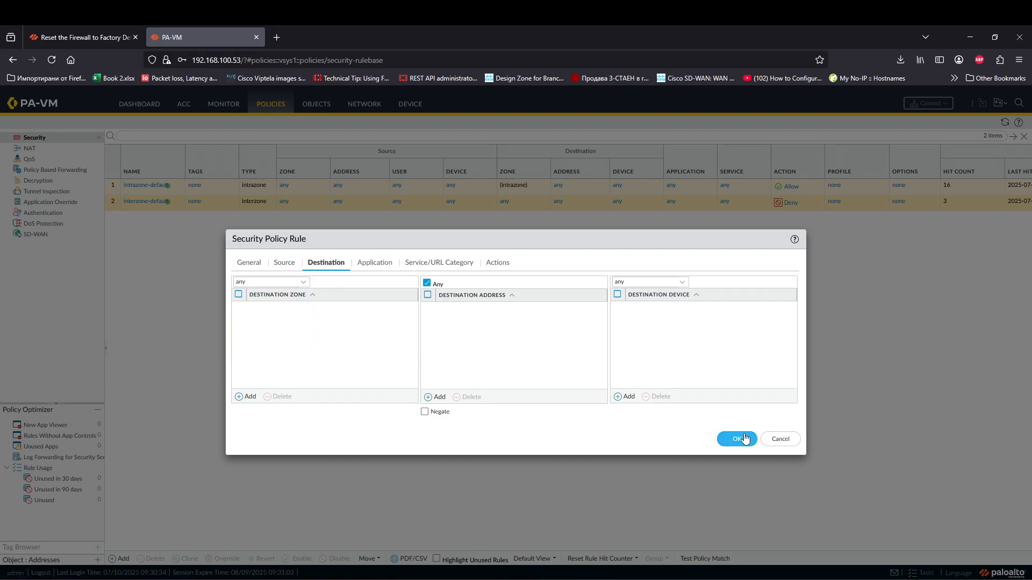
# Step: Set the rule action to Drop, save the rule, and bring up Commit
pyautogui.click(379, 264)
pyautogui.click(499, 265)
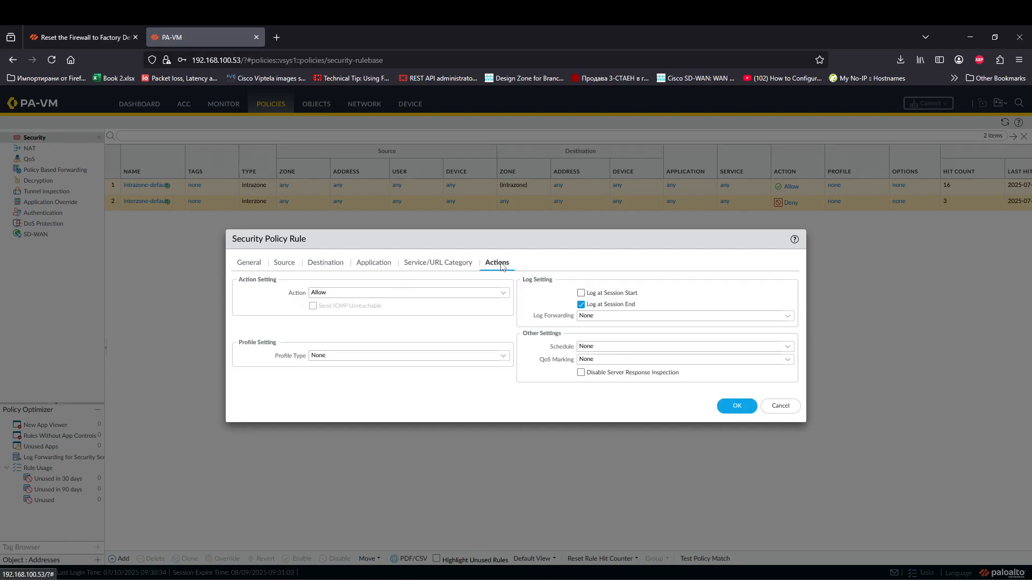
pyautogui.click(395, 293)
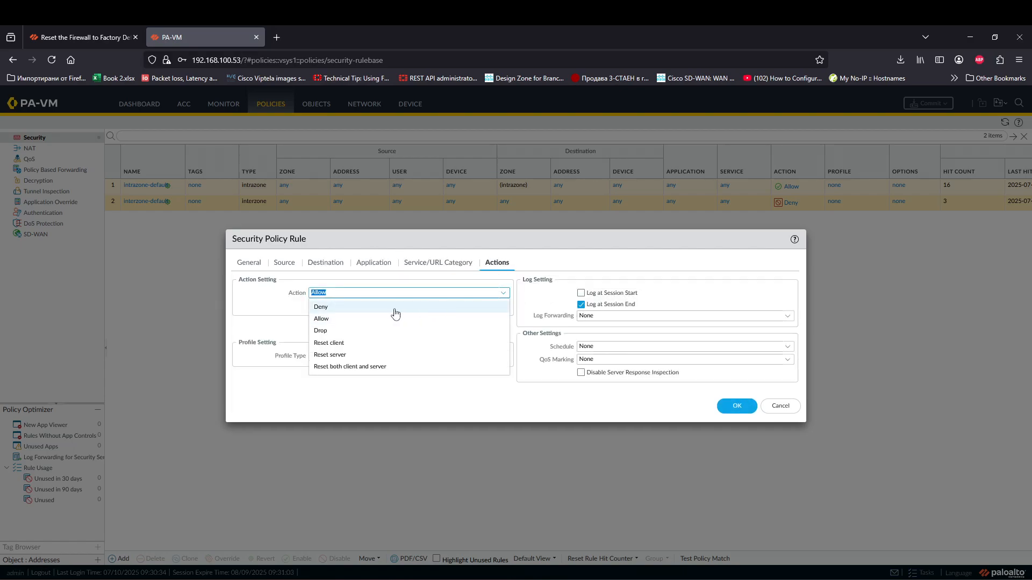
pyautogui.click(391, 330)
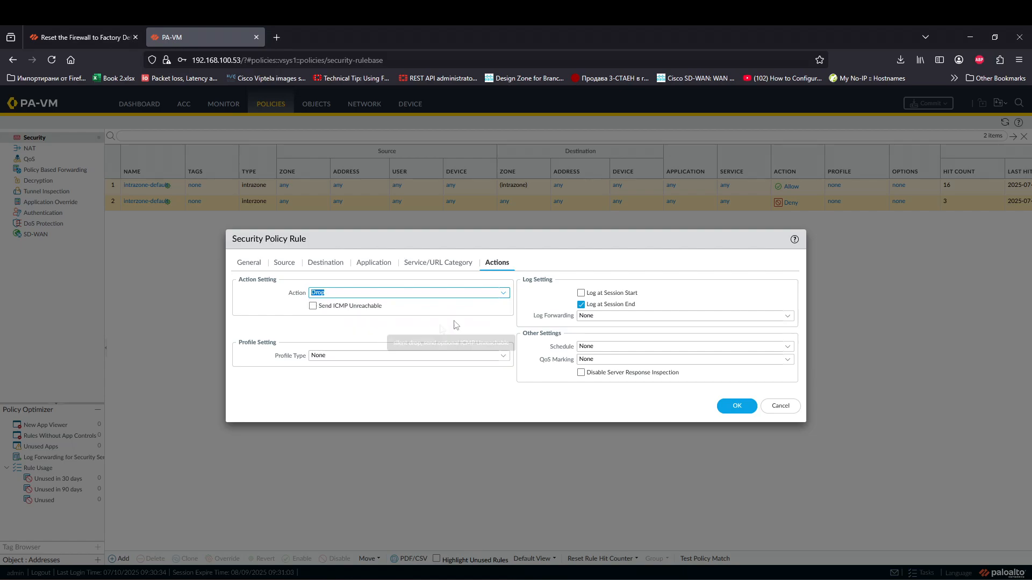
pyautogui.click(544, 296)
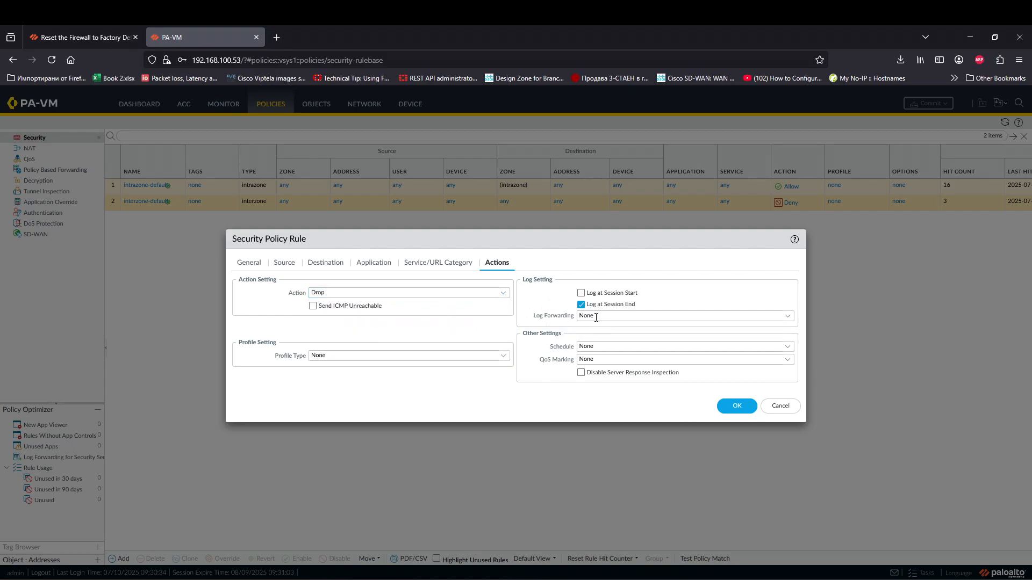
pyautogui.click(734, 406)
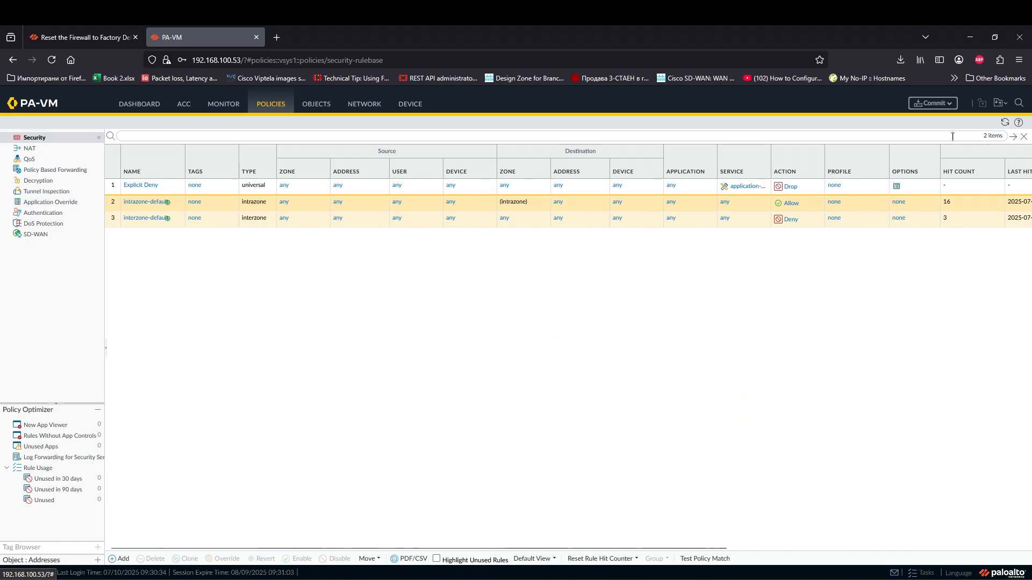
pyautogui.click(932, 103)
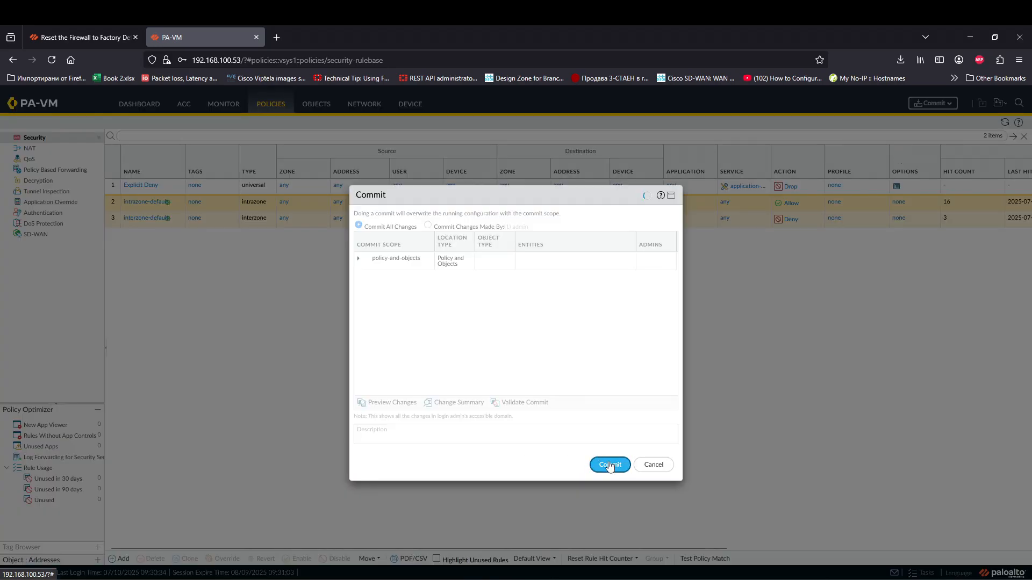
# Step: Commit the Explicit Deny rule, close the commit report and task list, then return to Command Prompt
pyautogui.click(609, 464)
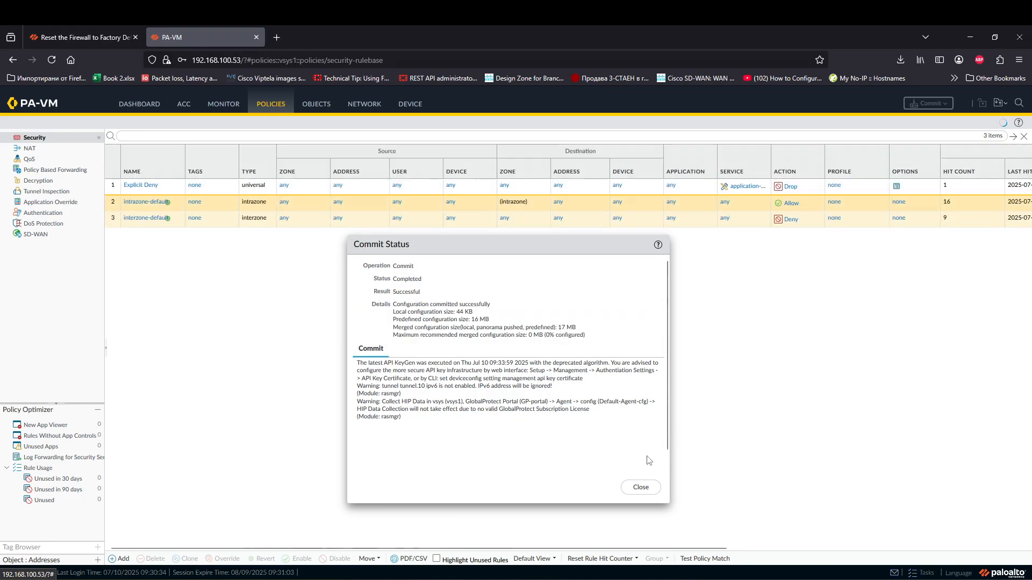
pyautogui.click(640, 487)
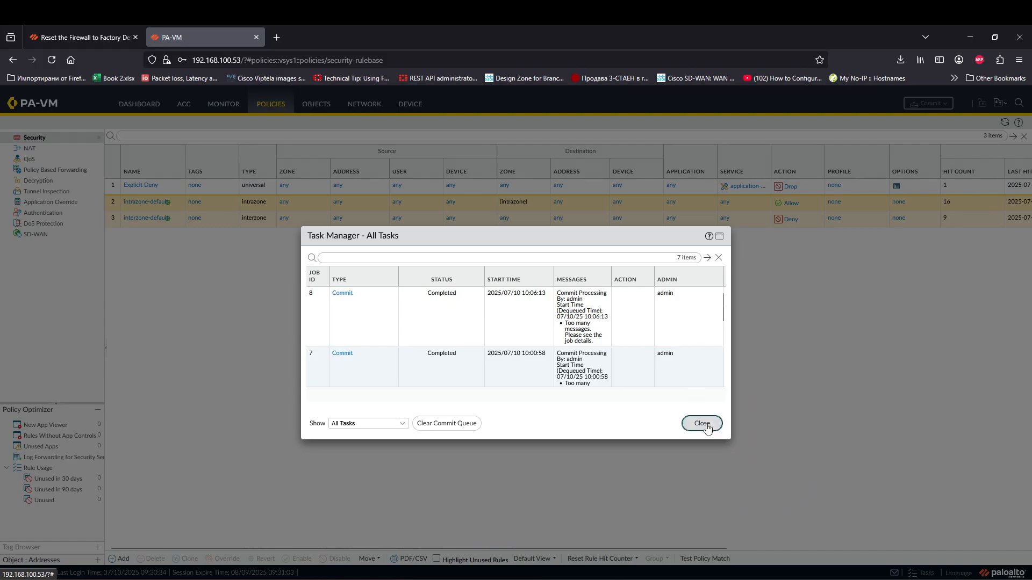
pyautogui.click(702, 423)
pyautogui.click(921, 573)
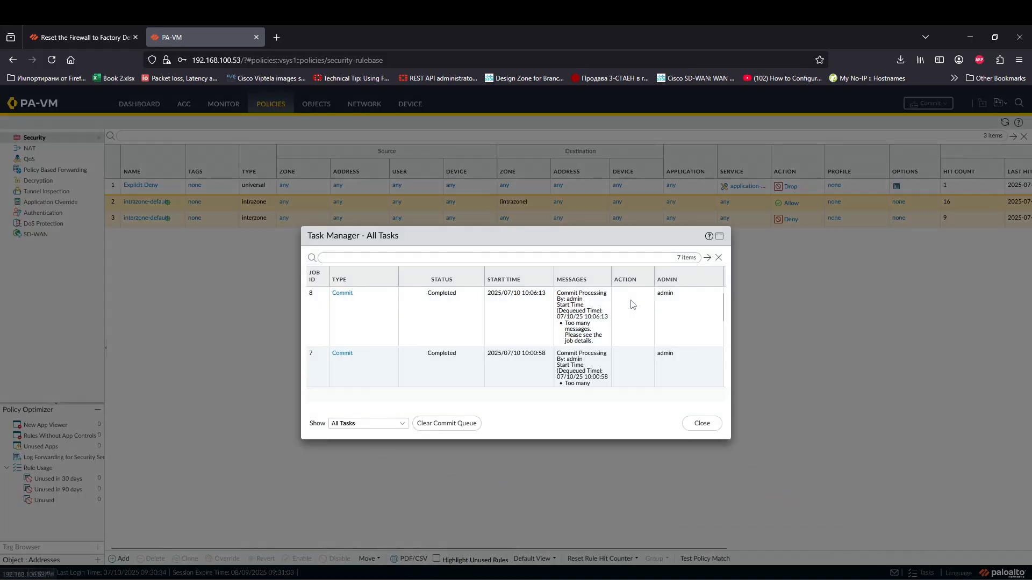
pyautogui.click(701, 424)
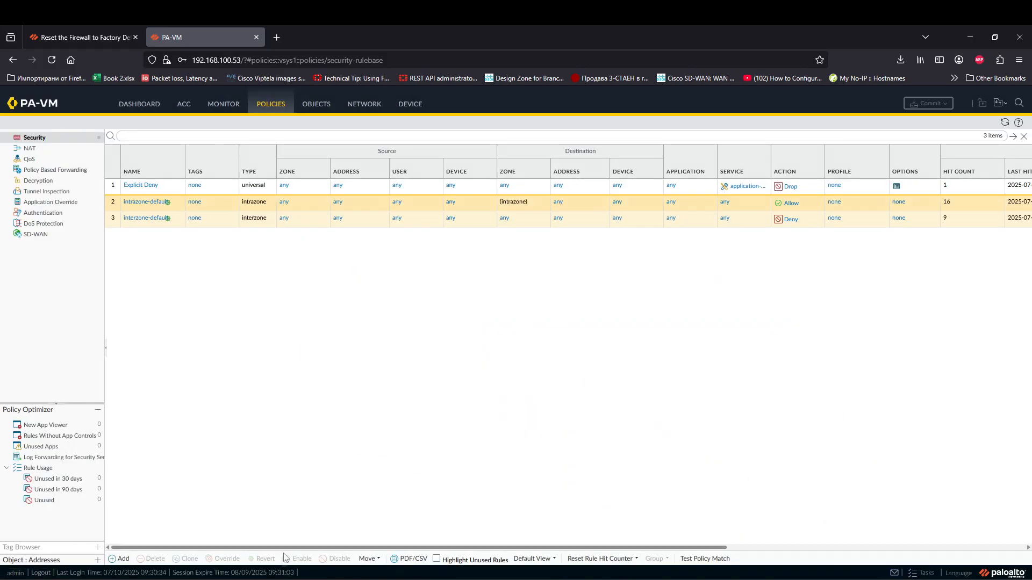
pyautogui.click(340, 528)
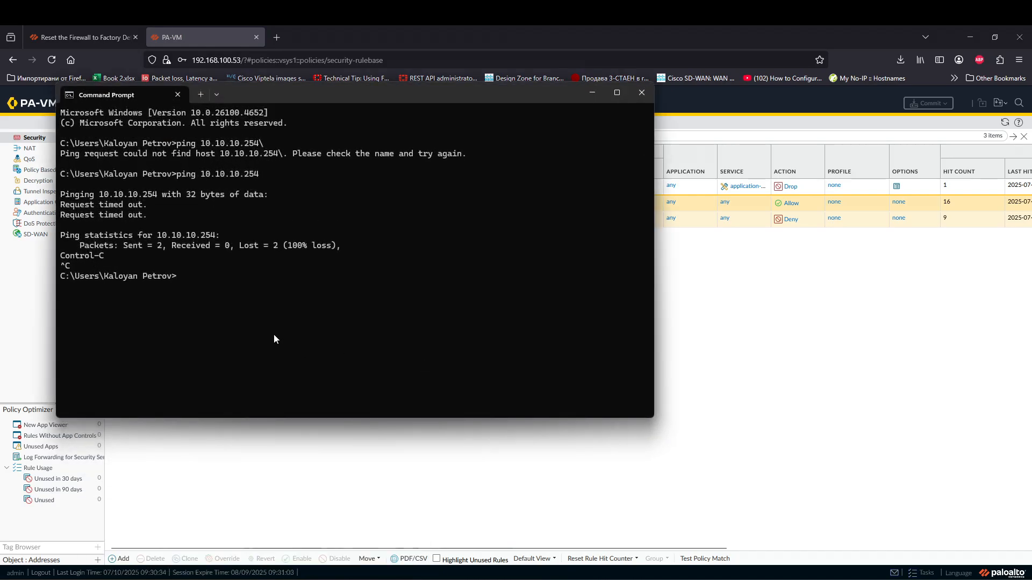
# Step: Re-run the ping to 10.10.10.254 and refresh the firewall traffic log
pyautogui.press('Up')
pyautogui.press('Return')
pyautogui.click(584, 96)
pyautogui.click(223, 104)
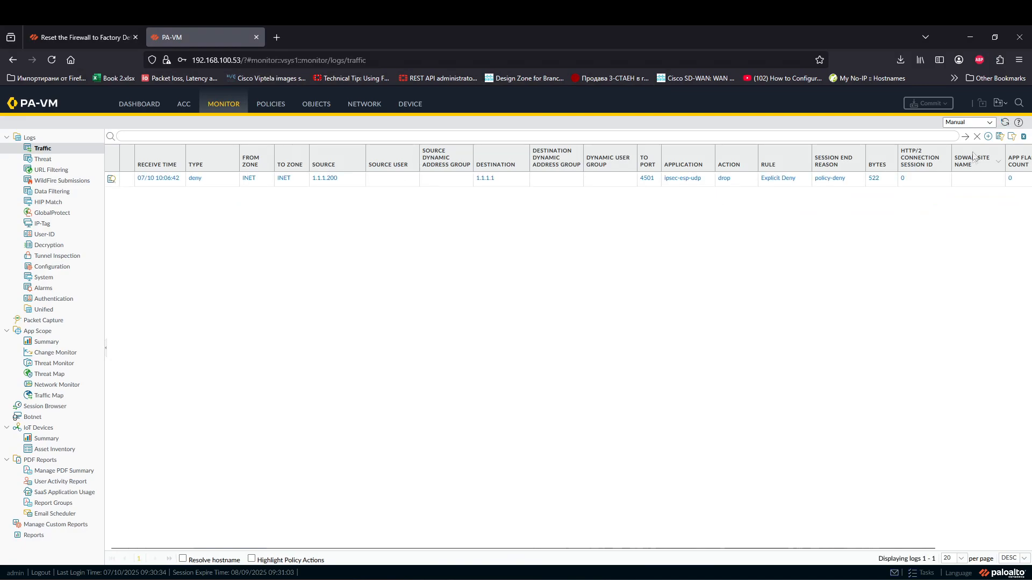
pyautogui.click(966, 137)
# Step: Stop and restart the ping to 10.10.10.254 several times, then return to the traffic log
pyautogui.click(373, 515)
pyautogui.hotkey('ctrl', 'c')
pyautogui.press('Up')
pyautogui.press('Return')
pyautogui.hotkey('ctrl', 'c')
pyautogui.press('Up')
pyautogui.press('Return')
pyautogui.hotkey('ctrl', 'c')
pyautogui.press('Up')
pyautogui.press('Return')
pyautogui.hotkey('ctrl', 'c')
pyautogui.press('Up')
pyautogui.press('Return')
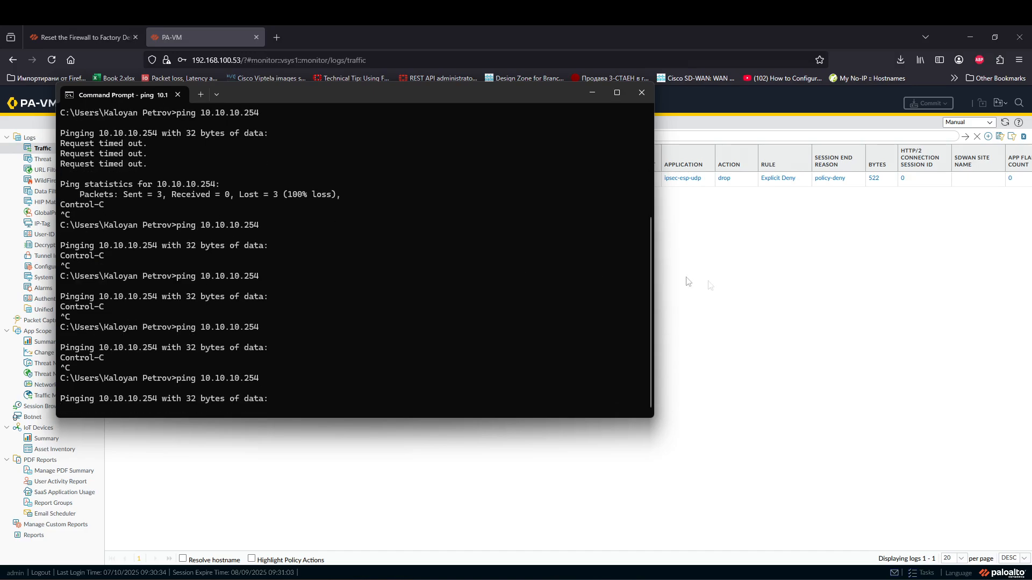
pyautogui.click(659, 272)
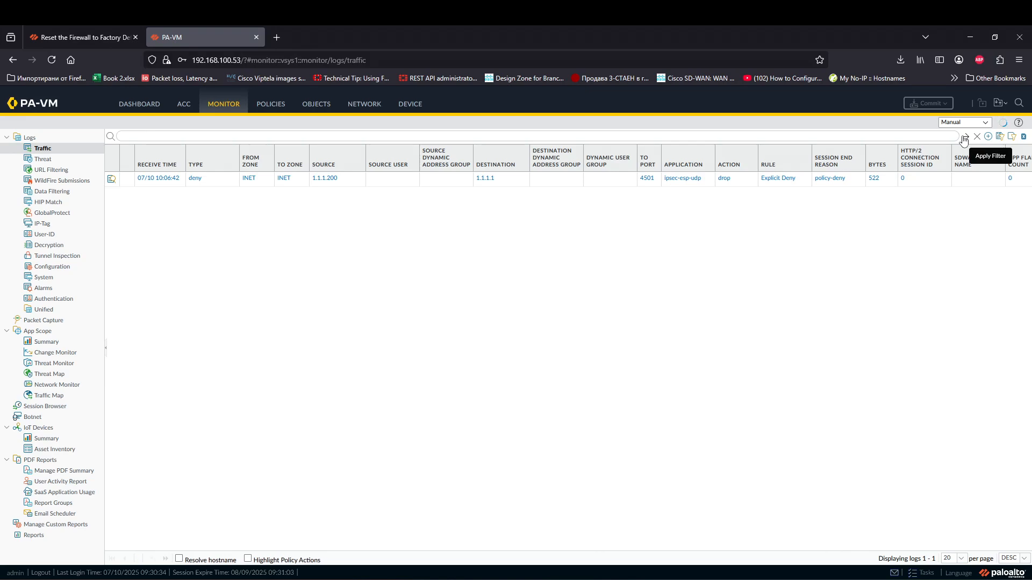
# Step: Confirm GlobalProtect shows Connected, then open the Explicit Deny rule from Policies > Security
pyautogui.click(892, 579)
pyautogui.click(934, 516)
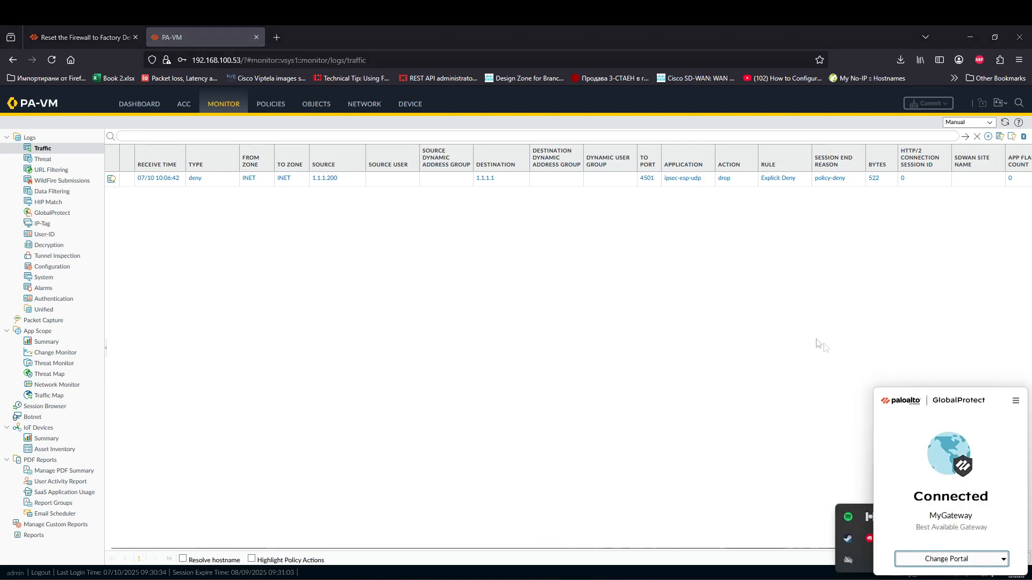
pyautogui.click(812, 352)
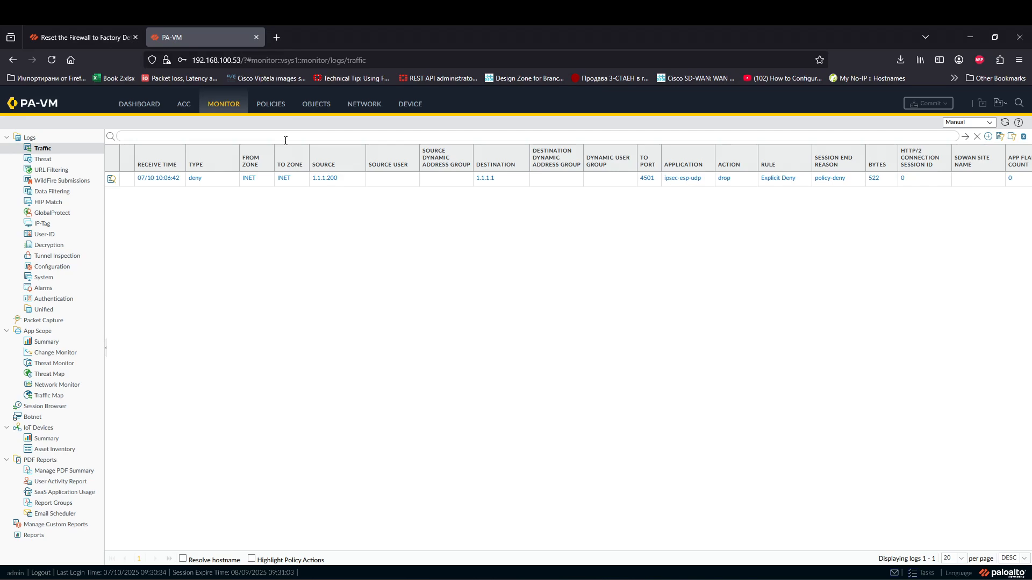
pyautogui.click(271, 106)
pyautogui.click(150, 190)
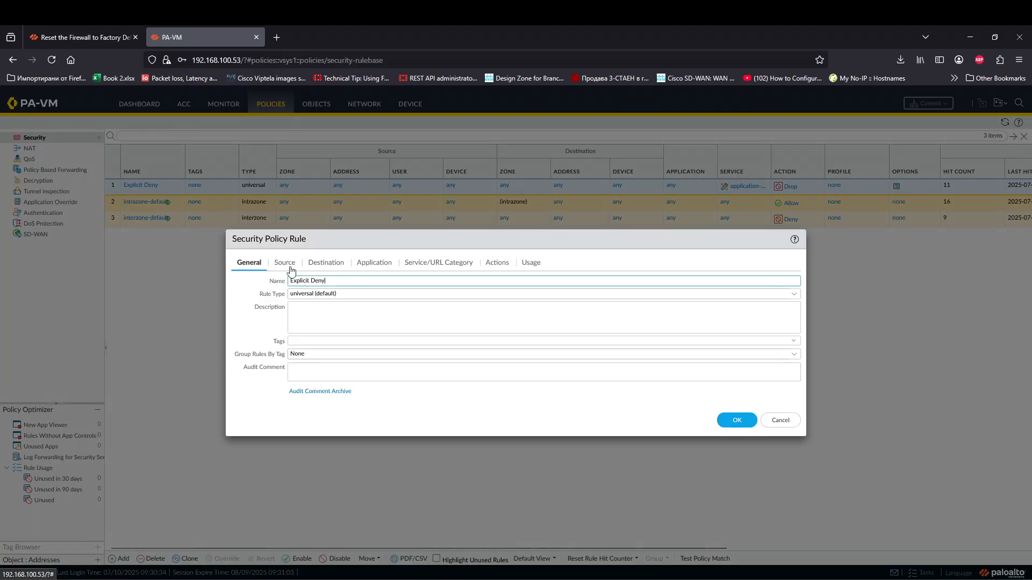
# Step: Change the Explicit Deny rule type to interzone and commit the configuration
pyautogui.click(745, 297)
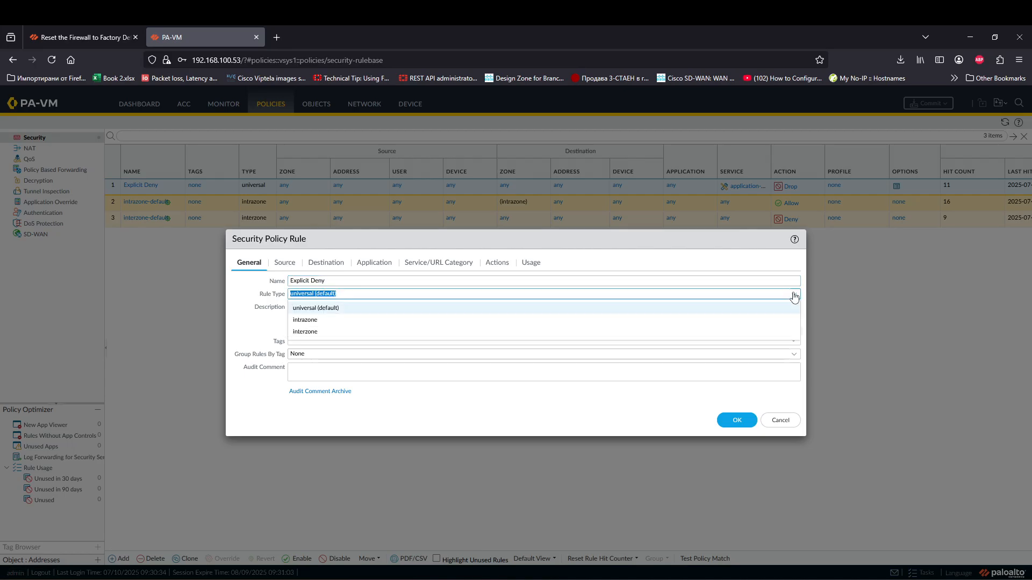
pyautogui.click(329, 332)
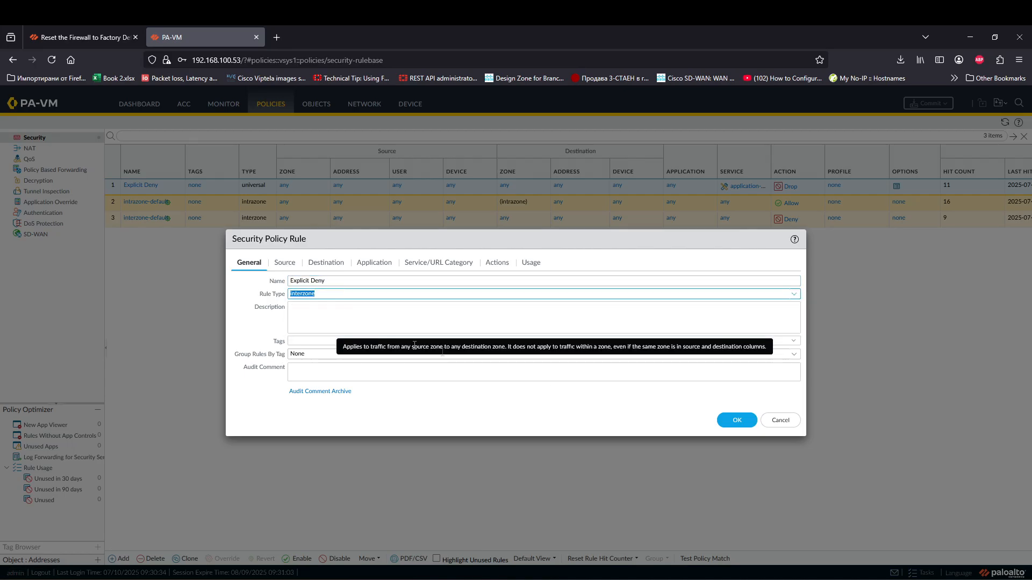
pyautogui.click(737, 419)
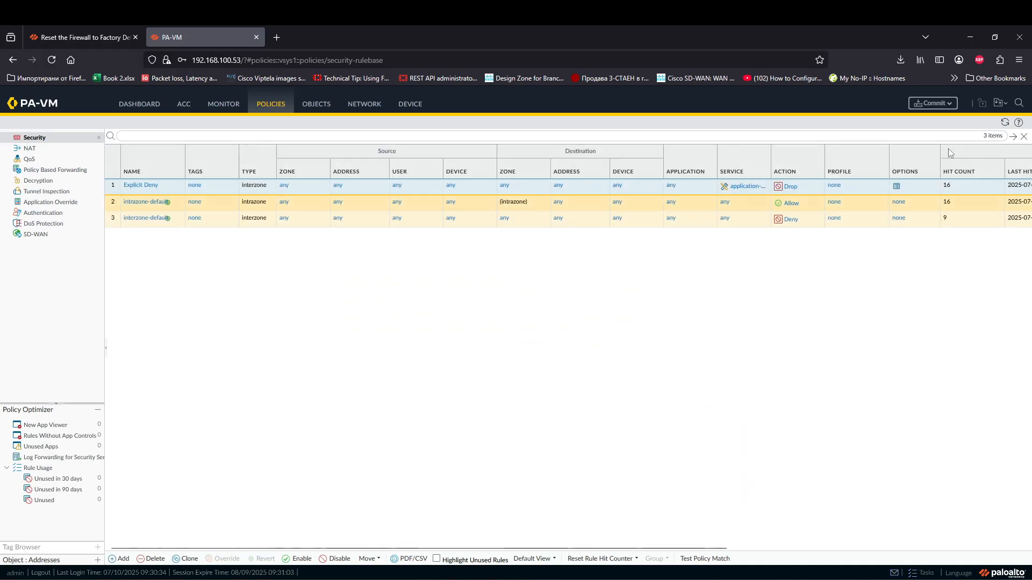
pyautogui.click(946, 103)
pyautogui.click(609, 465)
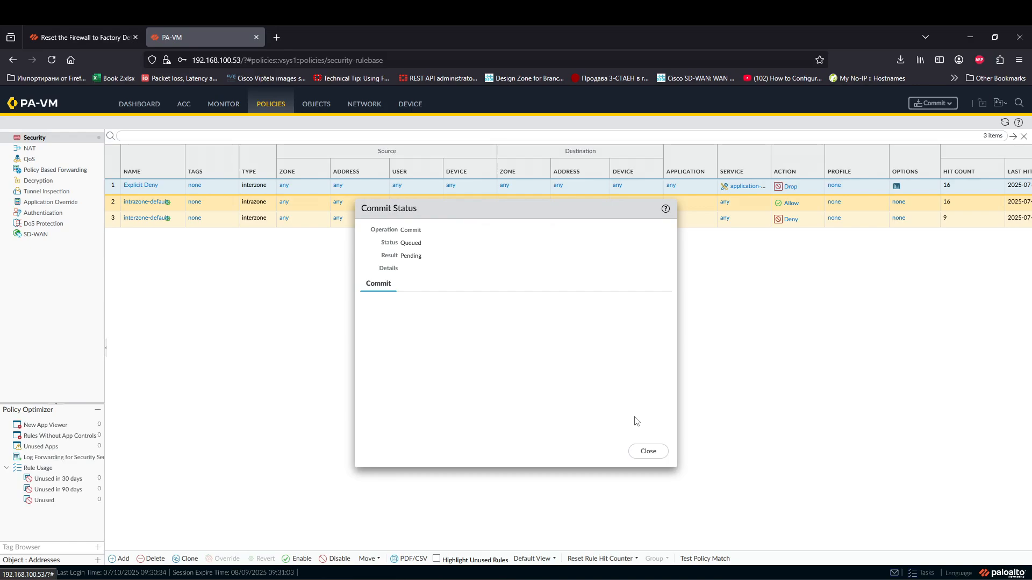
pyautogui.click(648, 451)
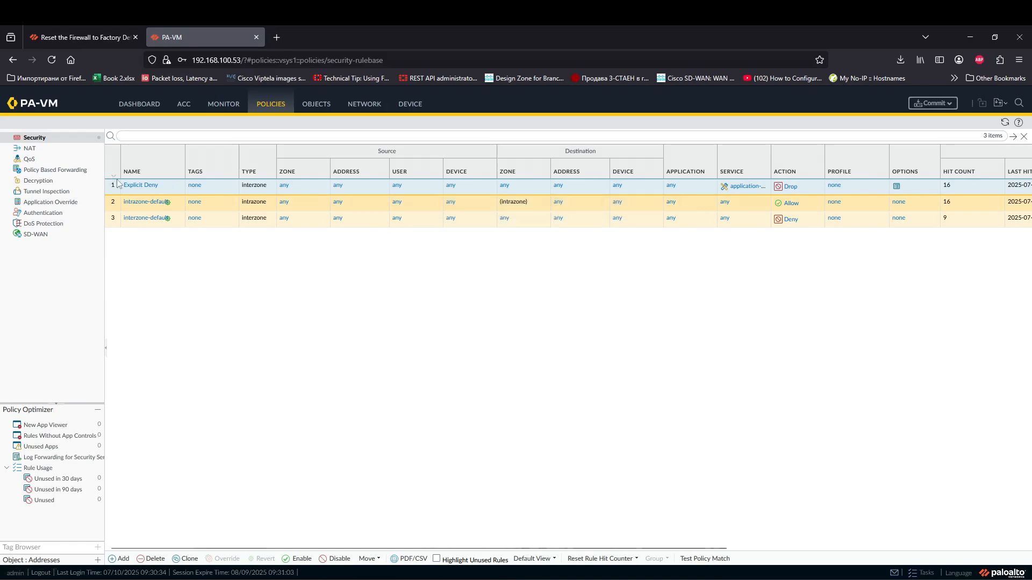
# Step: Enable Log at Session Start on Explicit Deny, then go to the Monitor traffic logs
pyautogui.click(496, 263)
pyautogui.click(532, 262)
pyautogui.click(497, 263)
pyautogui.click(582, 293)
pyautogui.click(737, 407)
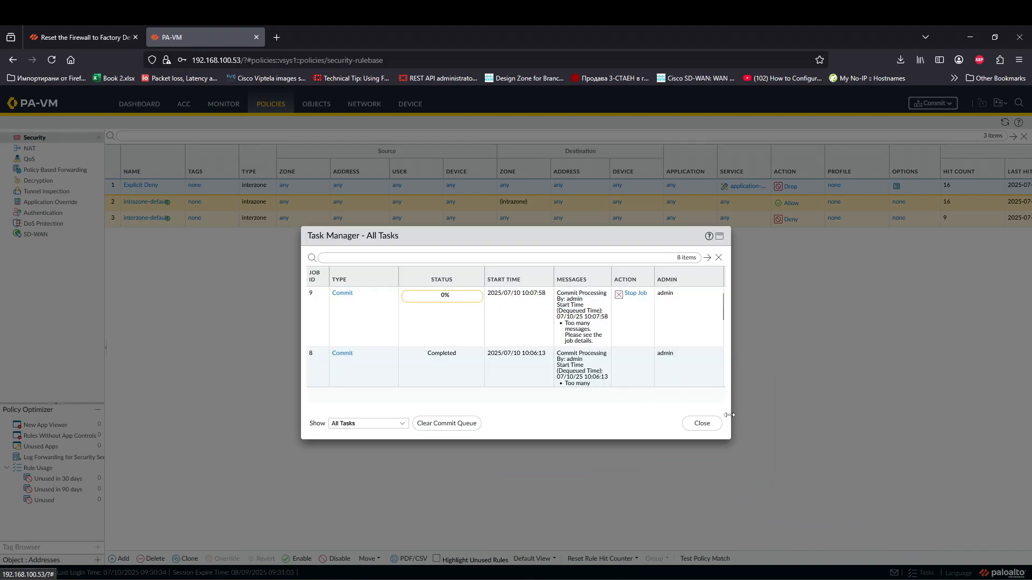
pyautogui.click(702, 423)
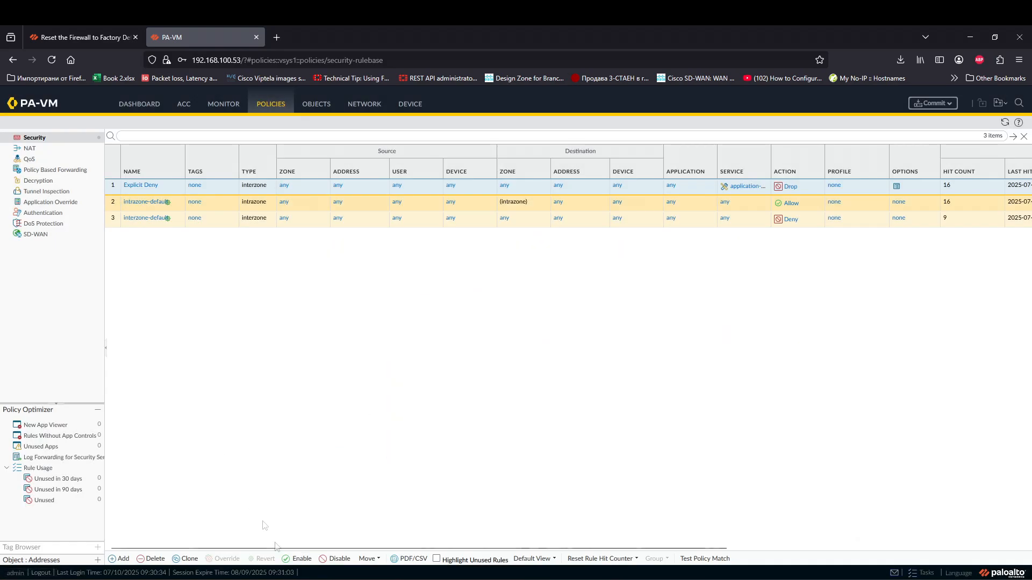
pyautogui.click(217, 106)
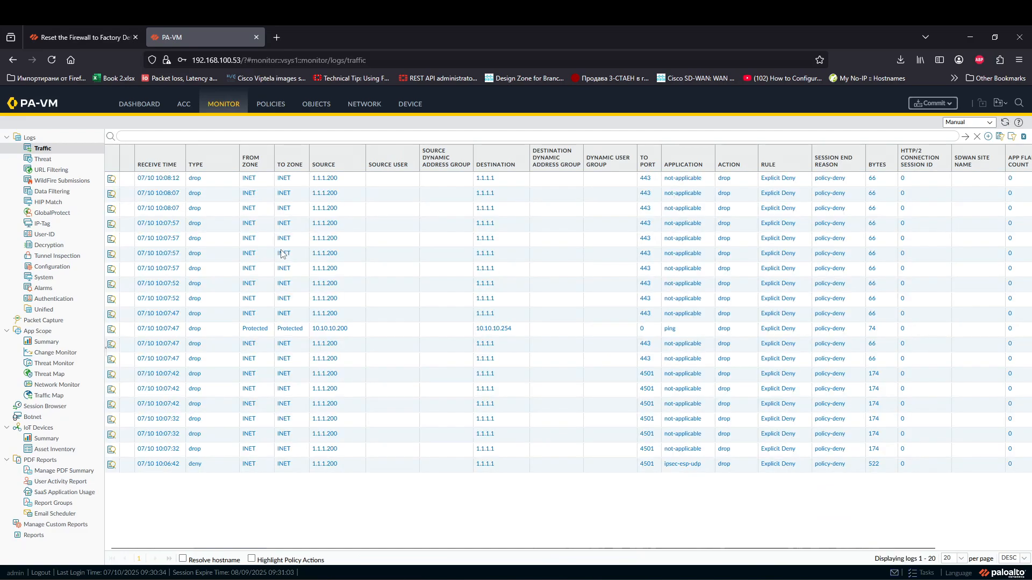
pyautogui.click(577, 332)
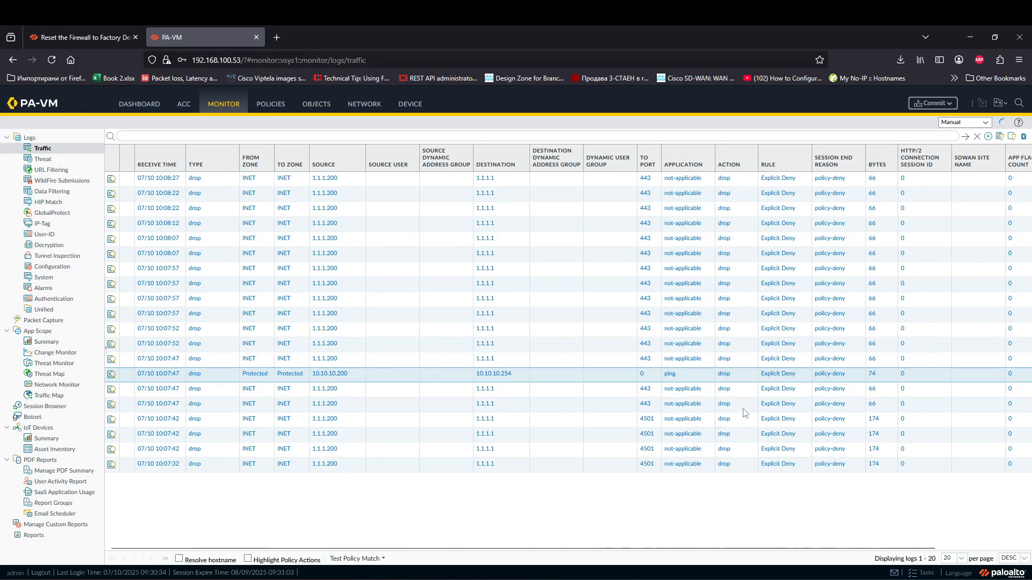
# Step: Run route print and check that the 10.10.10.0 route goes via 172.32.10.1
pyautogui.click(368, 532)
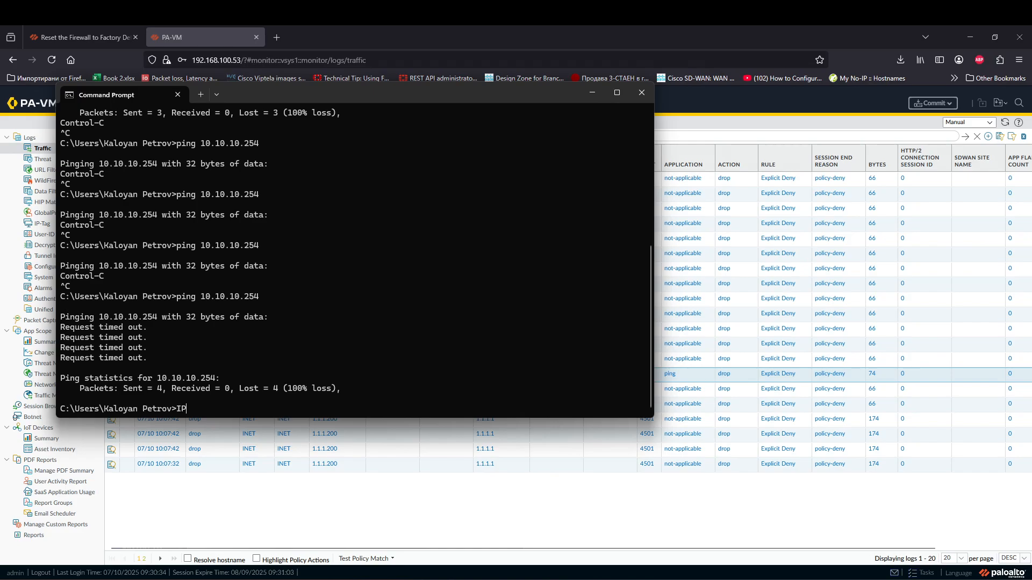
pyautogui.write('ipconfig')
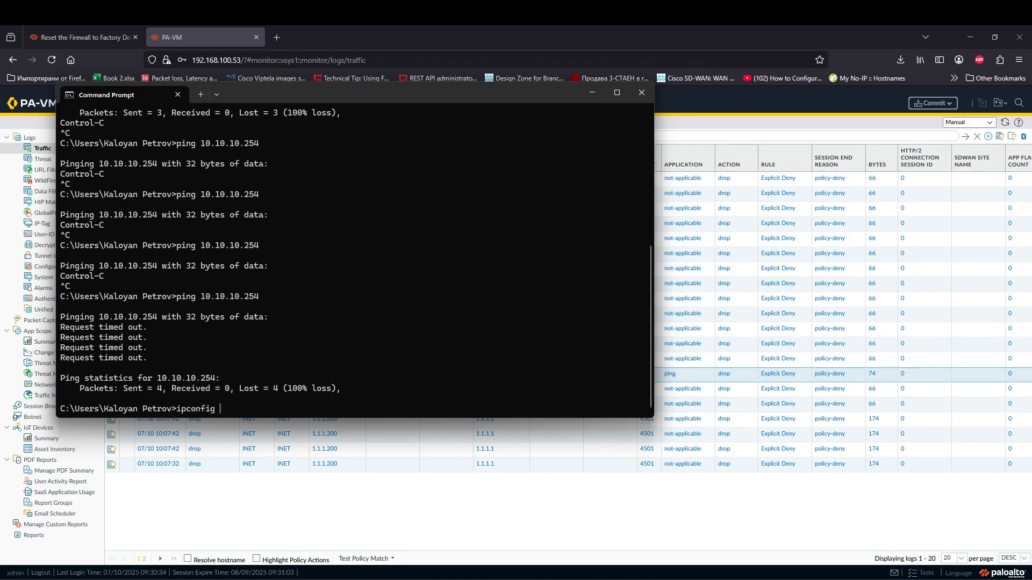
pyautogui.press('BackSpace')
pyautogui.press('BackSpace')
pyautogui.press('BackSpace')
pyautogui.press('BackSpace')
pyautogui.press('BackSpace')
pyautogui.press('BackSpace')
pyautogui.press('BackSpace')
pyautogui.press('BackSpace')
pyautogui.press('BackSpace')
pyautogui.write('route priun')
pyautogui.press('BackSpace')
pyautogui.write('nt')
pyautogui.press('Return')
pyautogui.scroll(15, 414, 292)
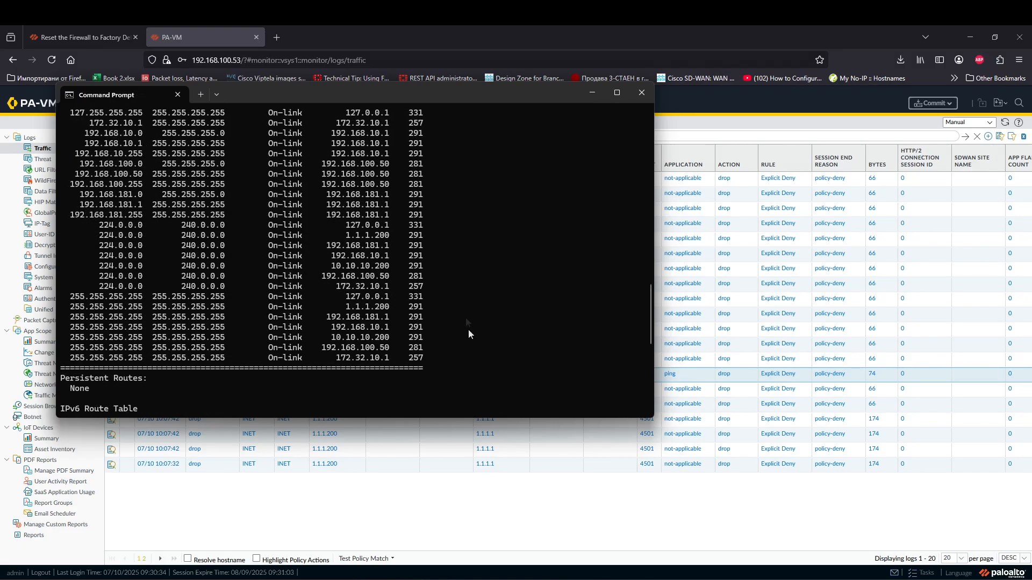
pyautogui.moveTo(105, 235); pyautogui.dragTo(371, 236)
pyautogui.moveTo(418, 236); pyautogui.dragTo(338, 238)
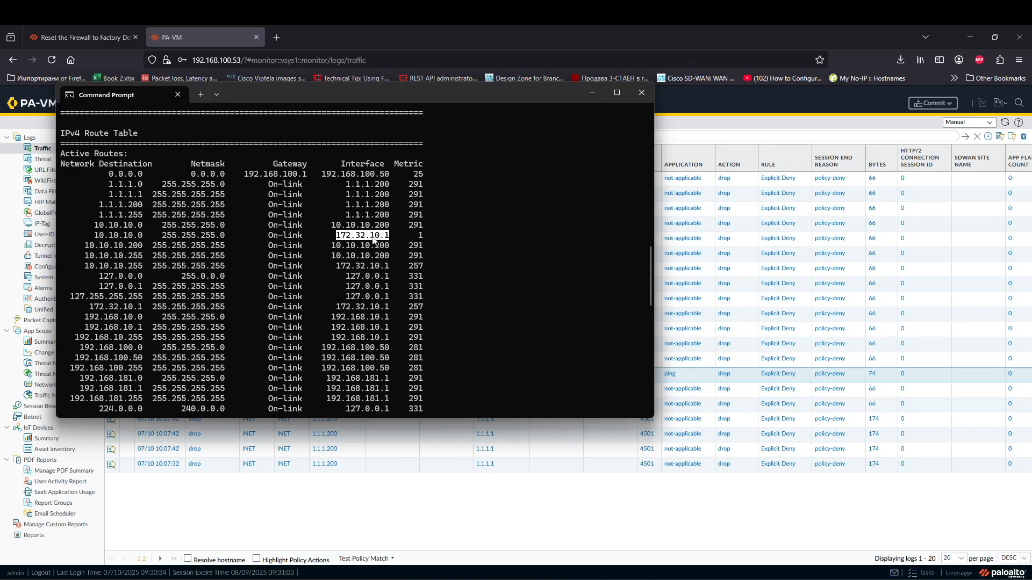
pyautogui.click(420, 237)
# Step: Refresh the traffic log to show the GP-Users-to-Protected drop under Explicit Deny
pyautogui.click(591, 93)
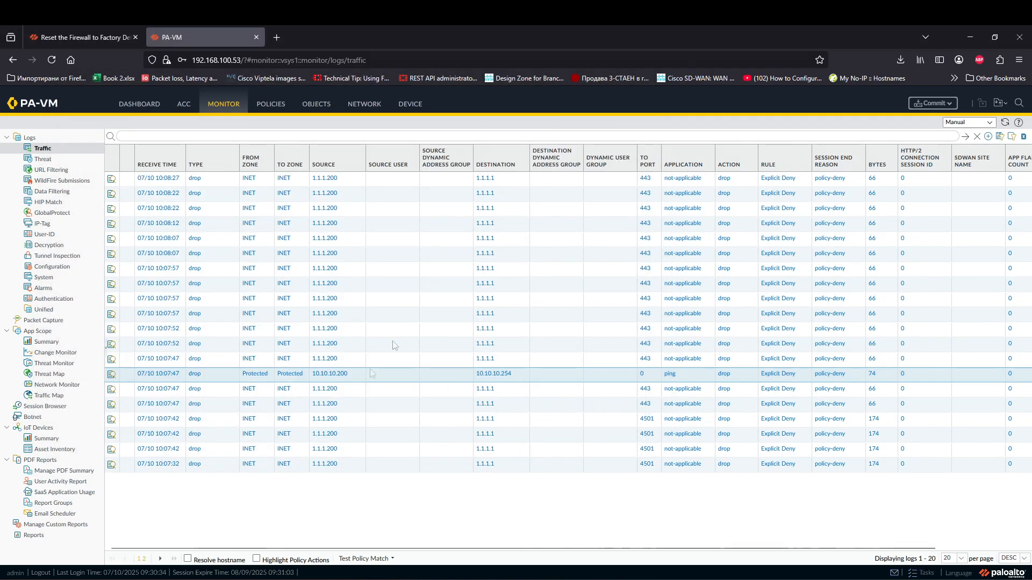
pyautogui.moveTo(256, 579)
pyautogui.click(347, 547)
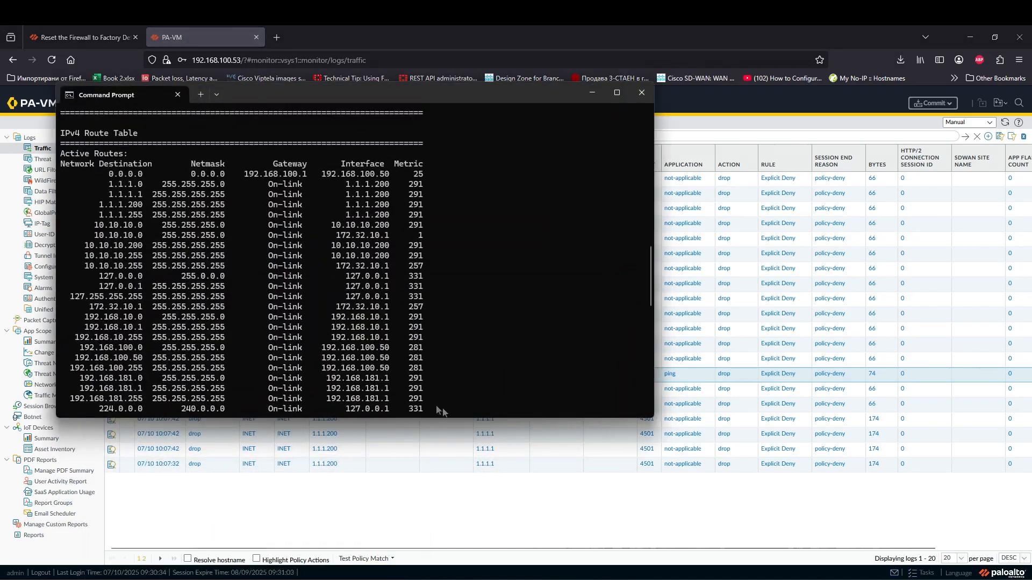
pyautogui.scroll(-10, 395, 345)
pyautogui.click(671, 437)
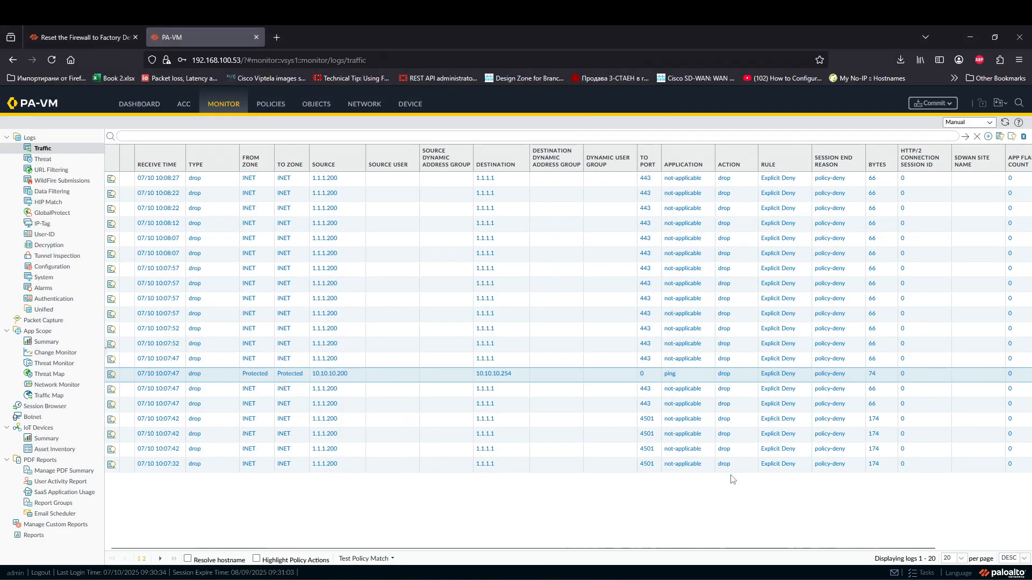
pyautogui.click(965, 137)
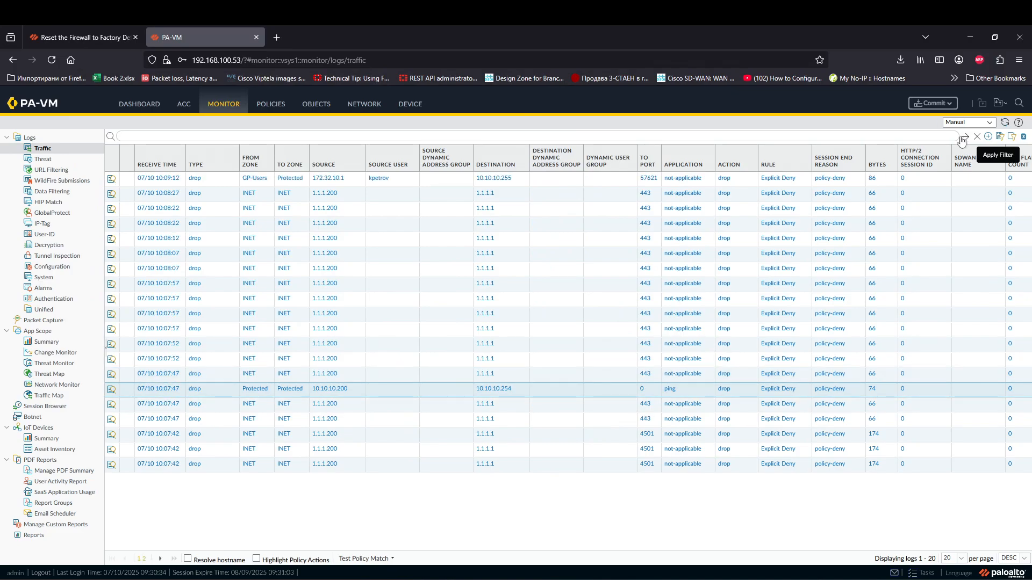
# Step: Inspect the newest GP-Users log entry, commit, and open the GlobalProtect Portals list
pyautogui.click(421, 183)
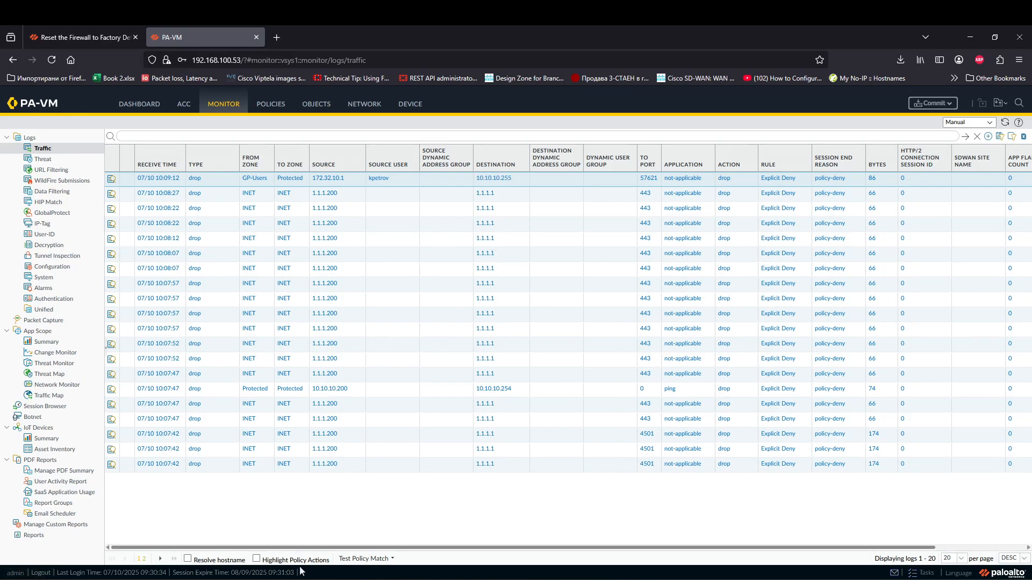
pyautogui.click(931, 103)
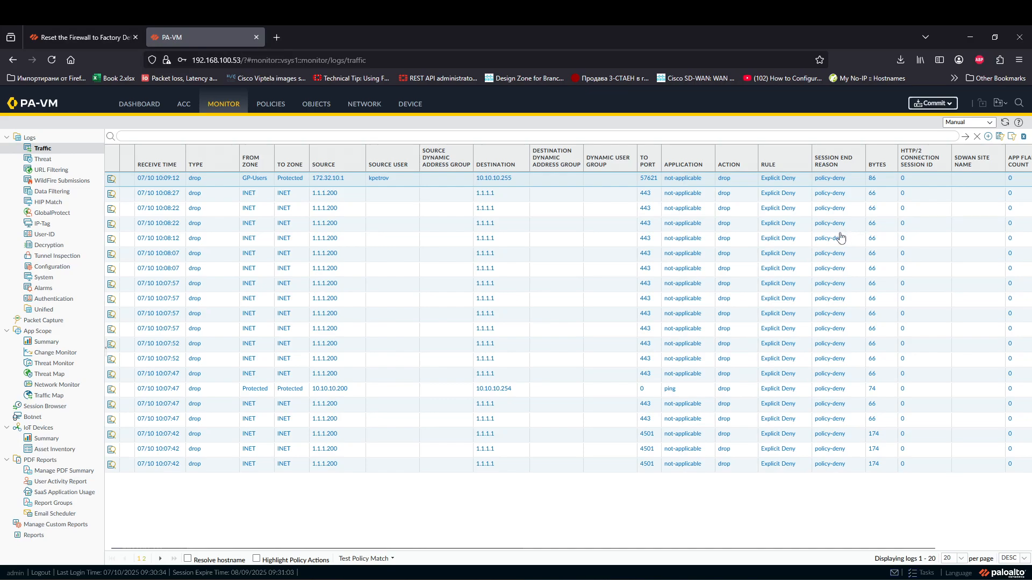
pyautogui.click(610, 465)
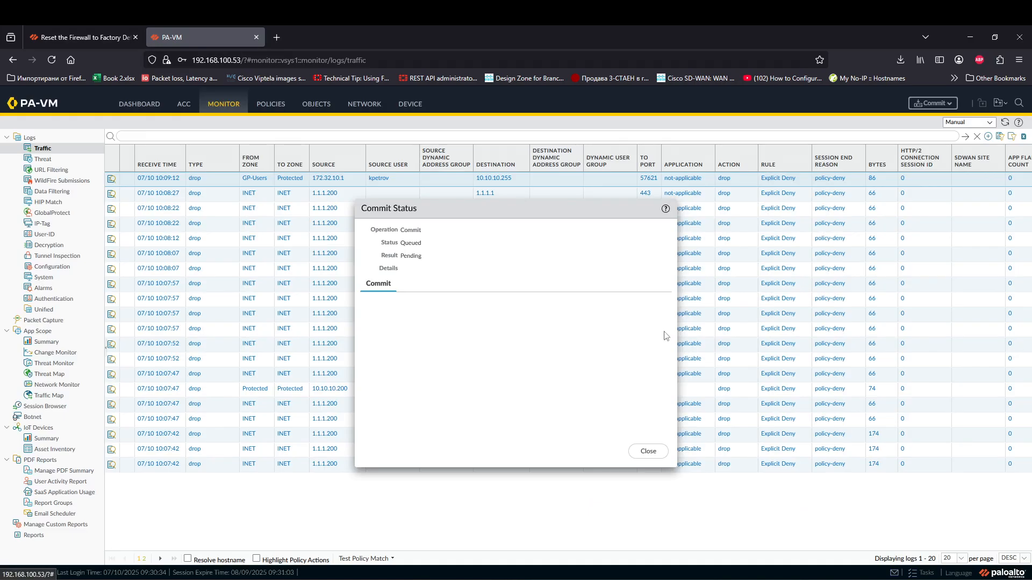
pyautogui.click(649, 451)
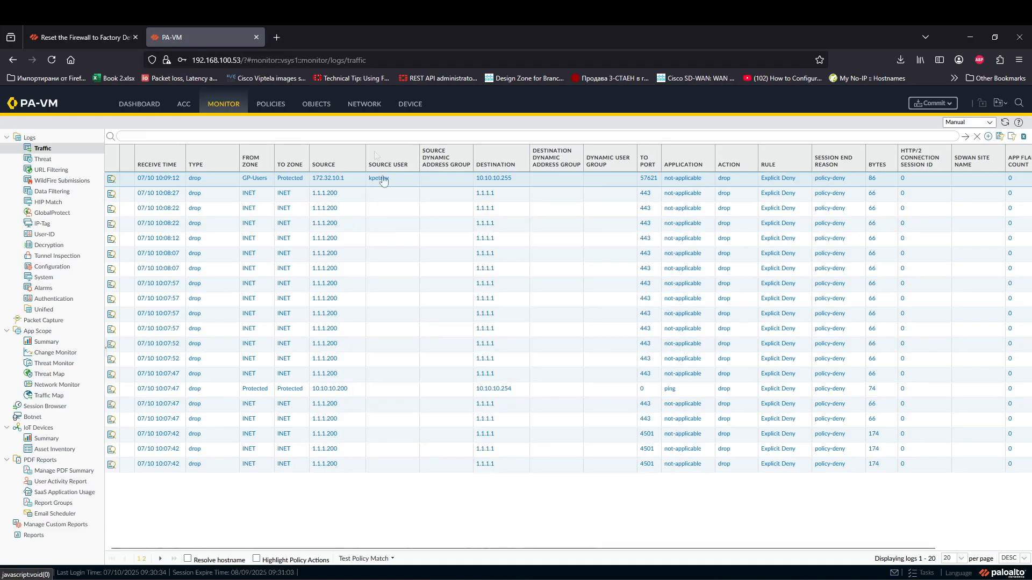
pyautogui.click(370, 108)
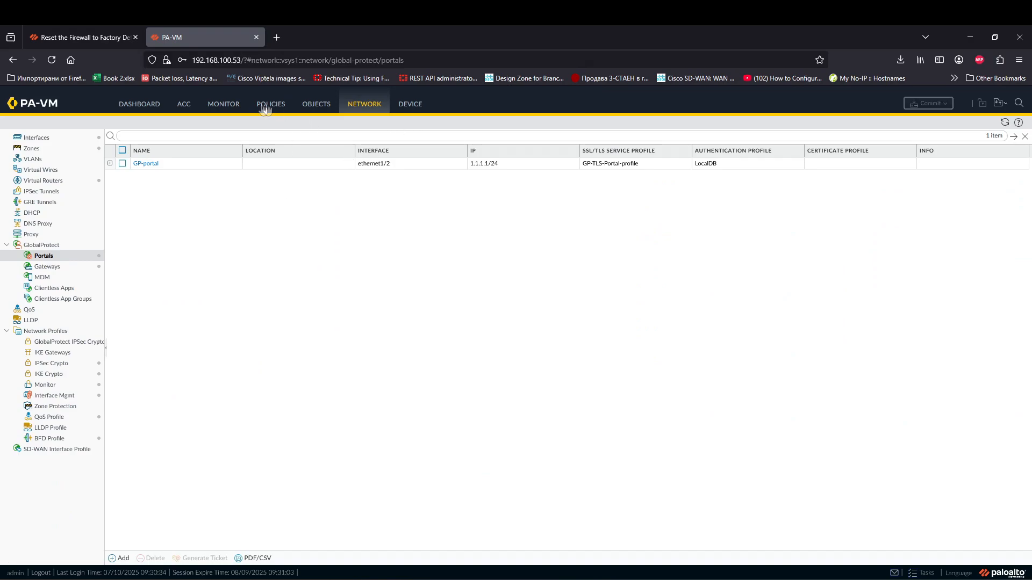
# Step: Open Packet Capture filter management and add a filter with ID 1
pyautogui.click(232, 106)
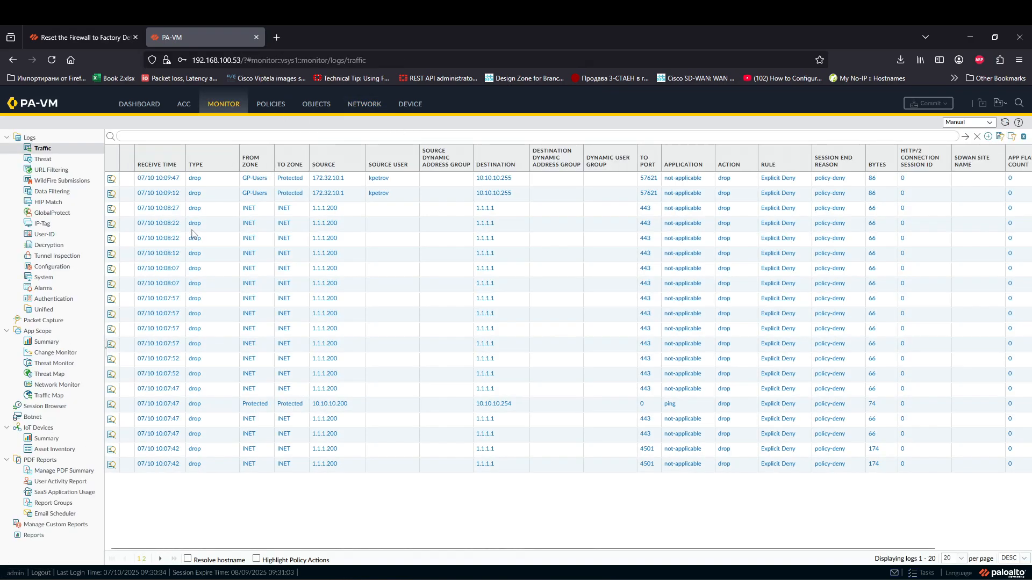
pyautogui.click(63, 321)
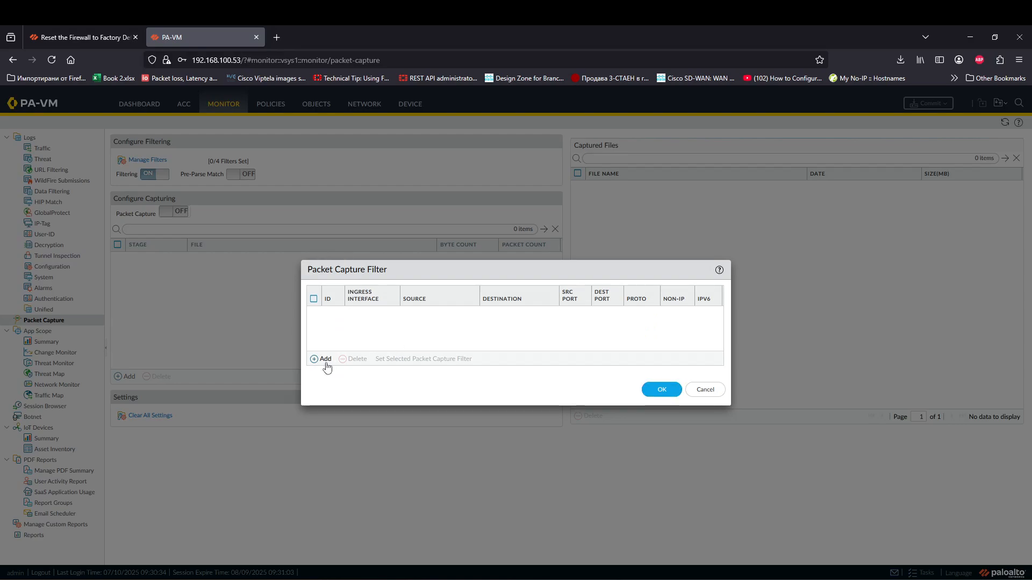
pyautogui.click(323, 360)
pyautogui.click(330, 328)
# Step: Begin editing filter 1's Source address and switch to a Command Prompt window
pyautogui.click(438, 312)
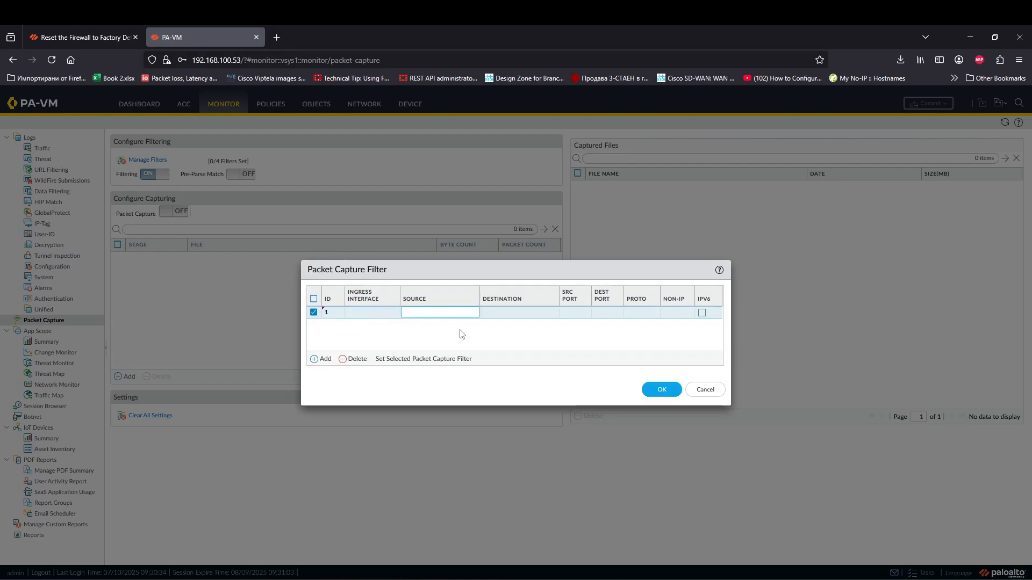
pyautogui.click(453, 302)
pyautogui.click(453, 314)
pyautogui.click(254, 579)
pyautogui.click(297, 547)
# Step: Run ipconfig /all and copy the PANGP adapter's IPv4 address 172.32.10.1
pyautogui.write('ip')
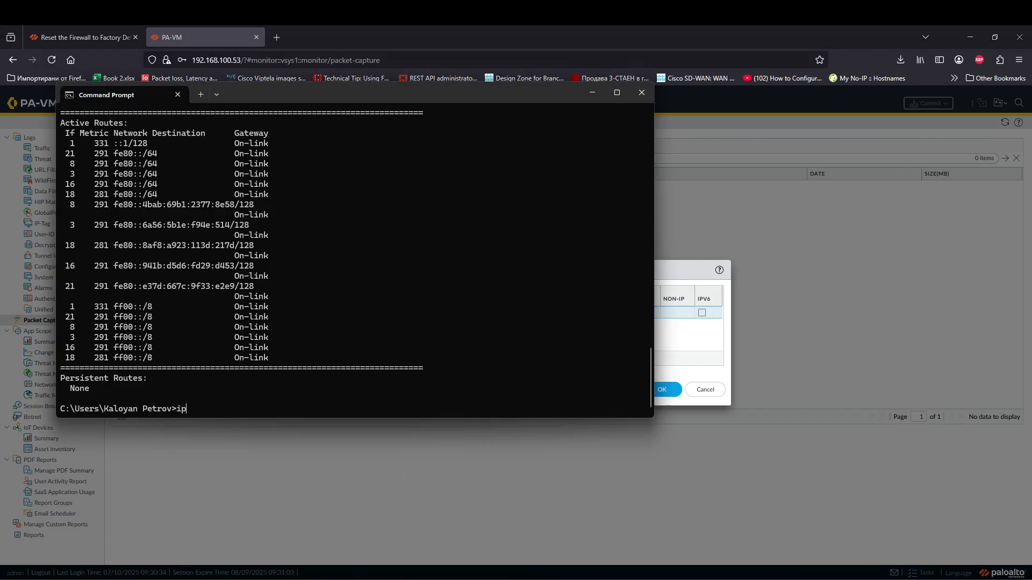
pyautogui.write('conifg /all')
pyautogui.press('Return')
pyautogui.write('ipconf')
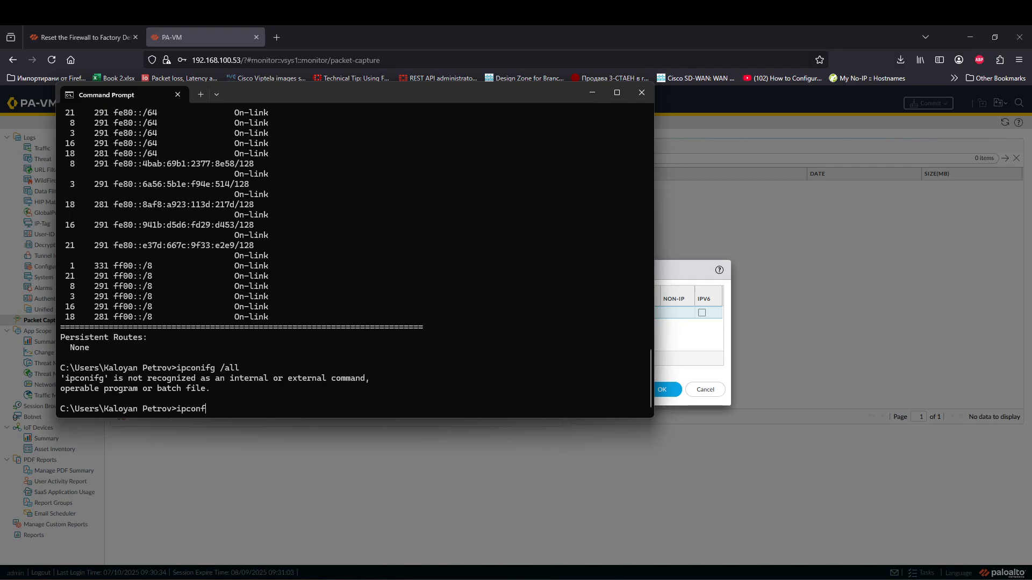
pyautogui.write('ig /all')
pyautogui.press('Return')
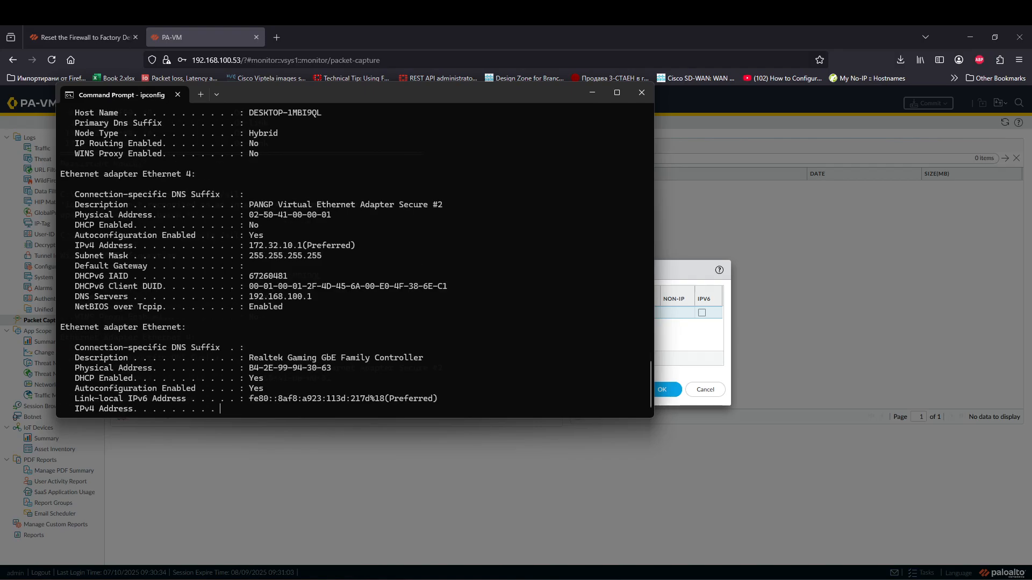
pyautogui.scroll(10, 295, 340)
pyautogui.scroll(10, 295, 340)
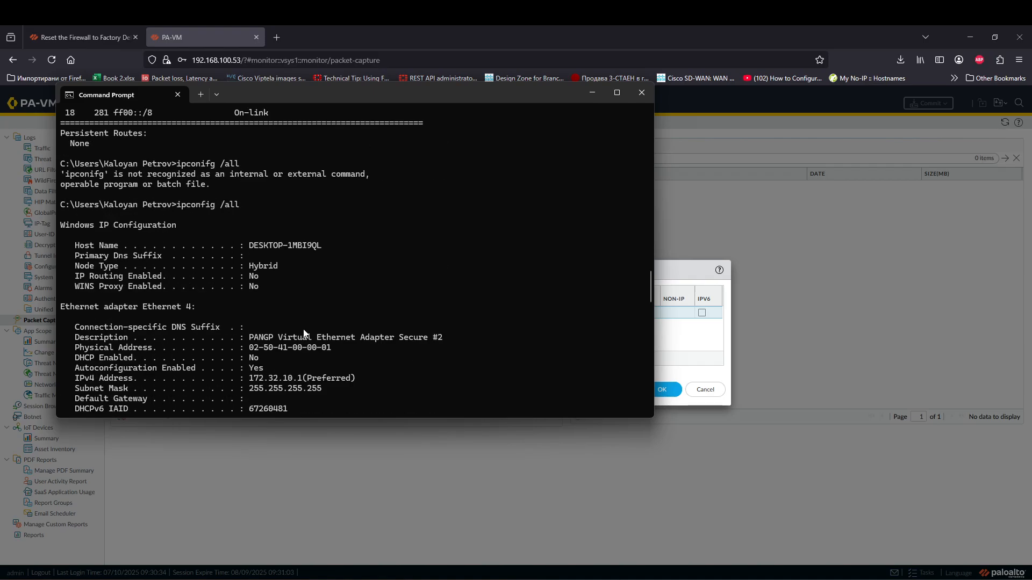
pyautogui.scroll(-7, 311, 320)
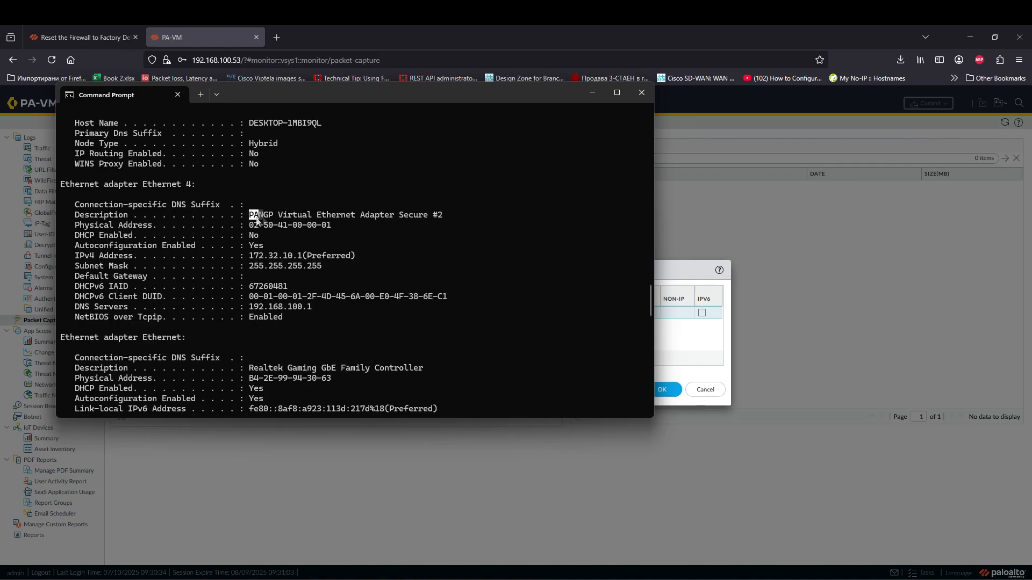
pyautogui.moveTo(249, 256); pyautogui.dragTo(297, 257)
pyautogui.hotkey('ctrl', 'c')
pyautogui.click(591, 93)
pyautogui.click(428, 318)
# Step: Paste 172.32.10.1 as filter 1's Source and begin entering the Destination
pyautogui.hotkey('ctrl', 'v')
pyautogui.click(442, 359)
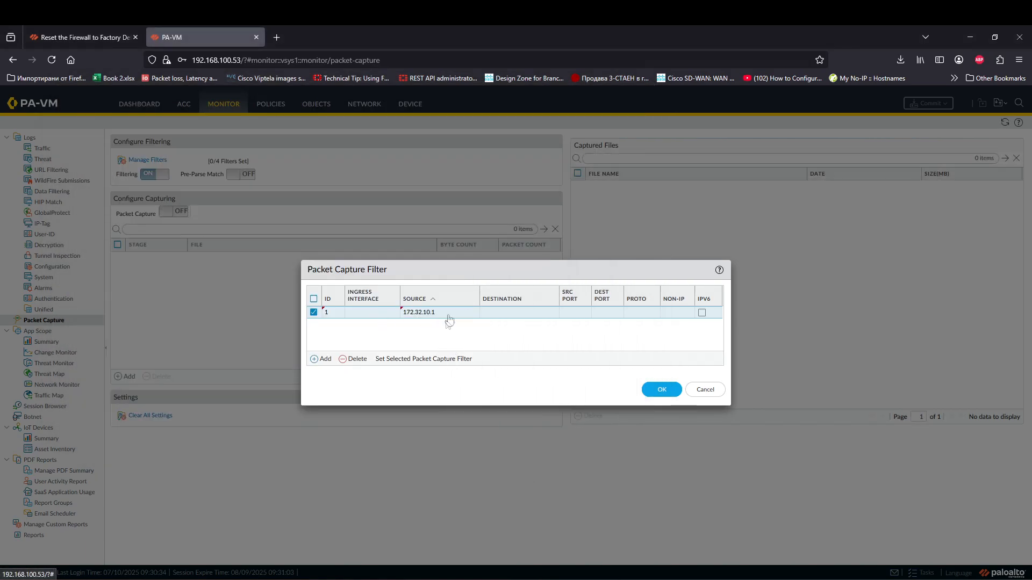
pyautogui.click(520, 315)
pyautogui.click(438, 335)
pyautogui.click(508, 314)
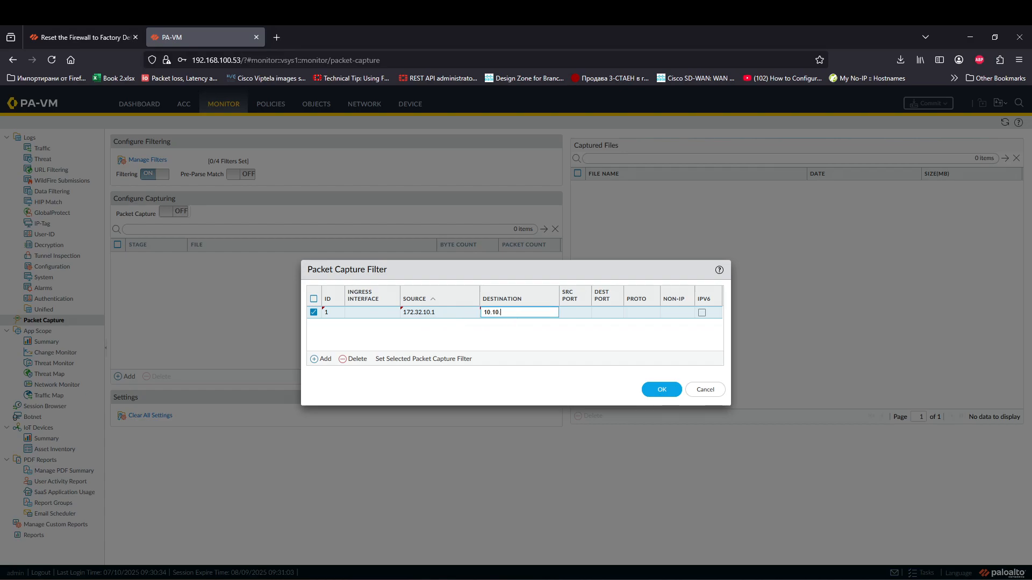
# Step: Ping 10.10.10.254 from Command Prompt, then save the filter with destination 10.10.10.254
pyautogui.click(256, 579)
pyautogui.click(370, 537)
pyautogui.scroll(-10, 335, 372)
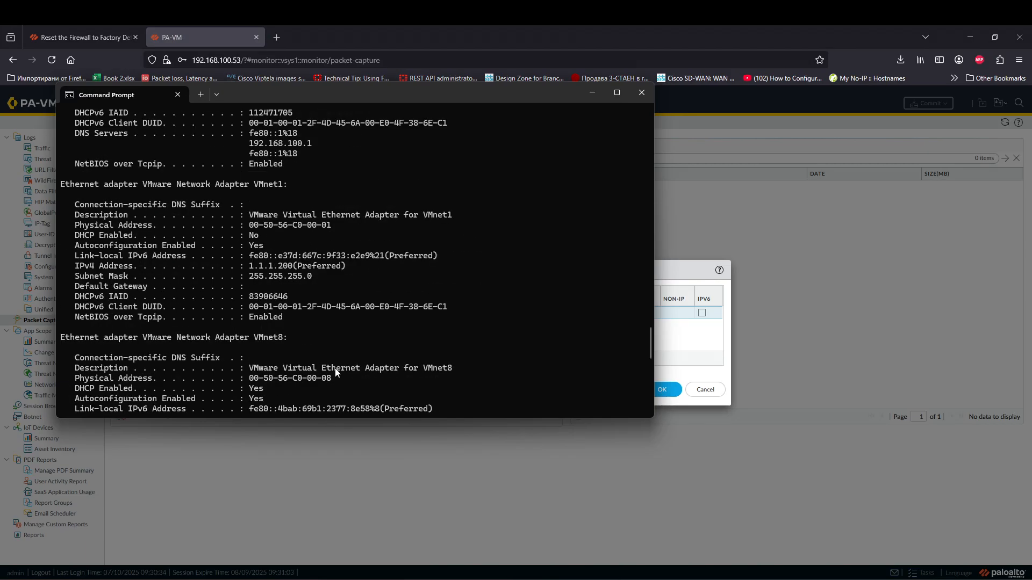
pyautogui.write('ping 10.10.10.254')
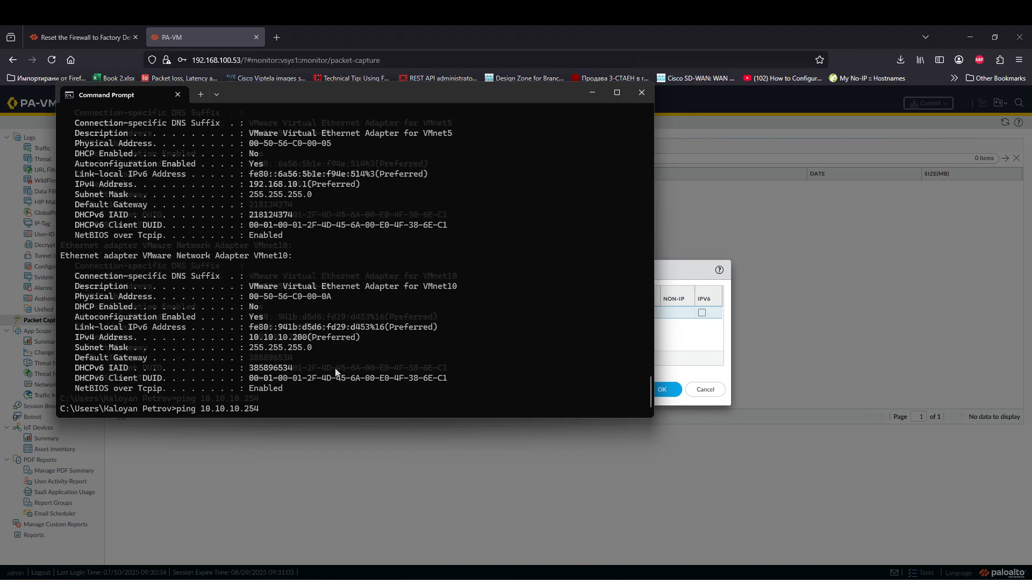
pyautogui.press('Return')
pyautogui.hotkey('ctrl', 'c')
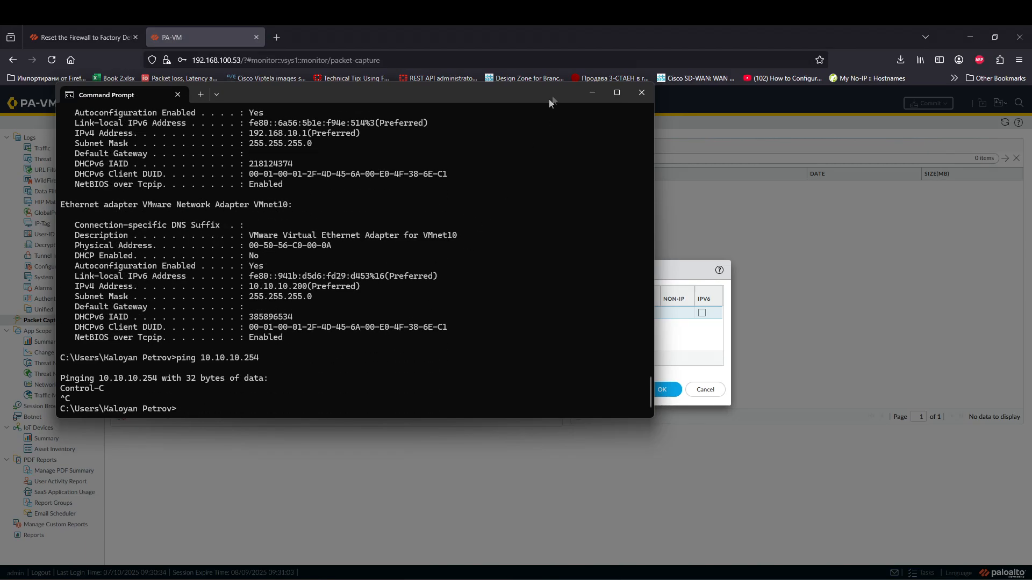
pyautogui.click(591, 94)
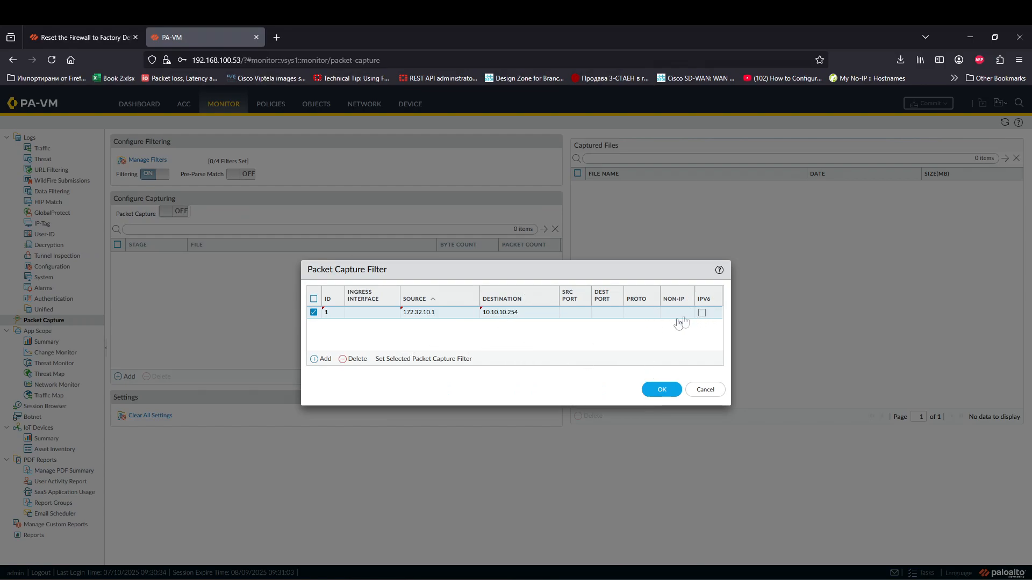
pyautogui.click(644, 390)
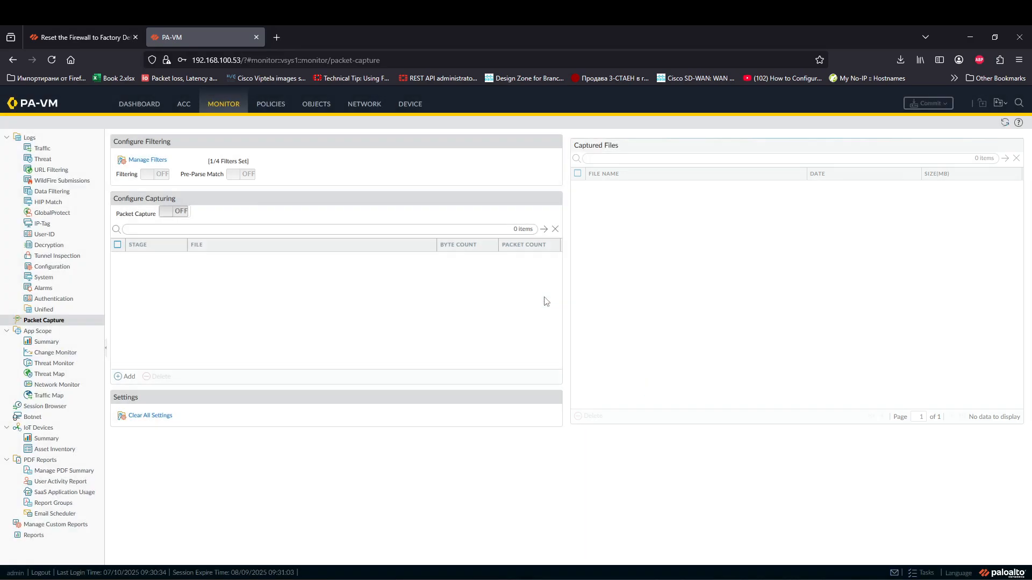
# Step: Add capture stages drop (file 'drop') and firewall (file 'fw')
pyautogui.click(126, 376)
pyautogui.click(634, 306)
pyautogui.click(505, 318)
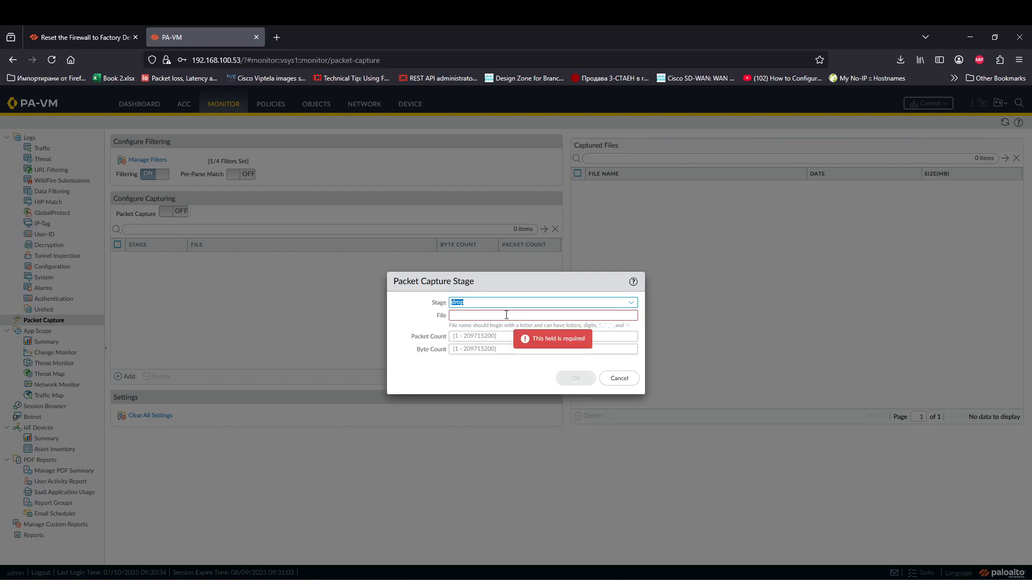
pyautogui.write('drop')
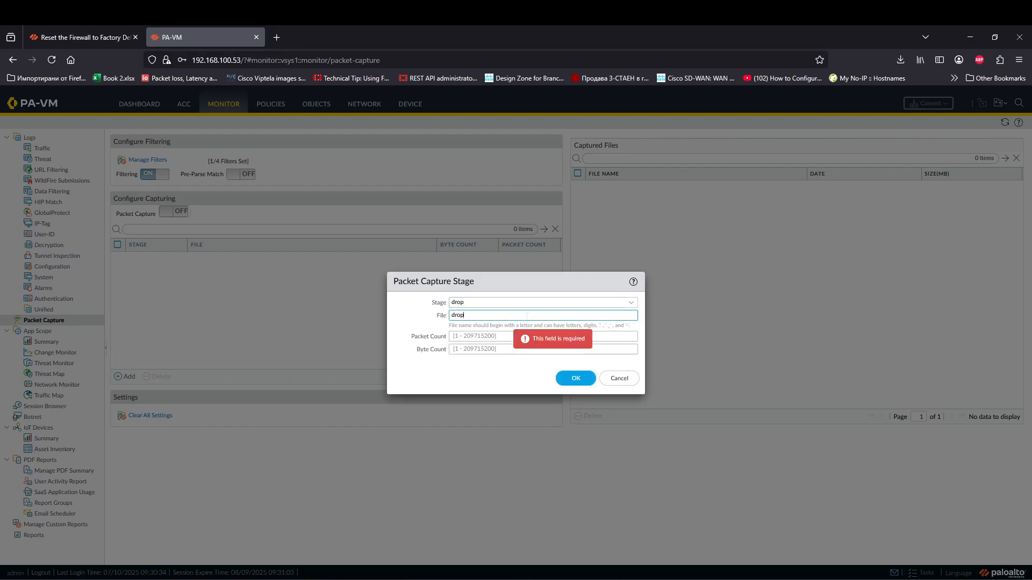
pyautogui.click(583, 380)
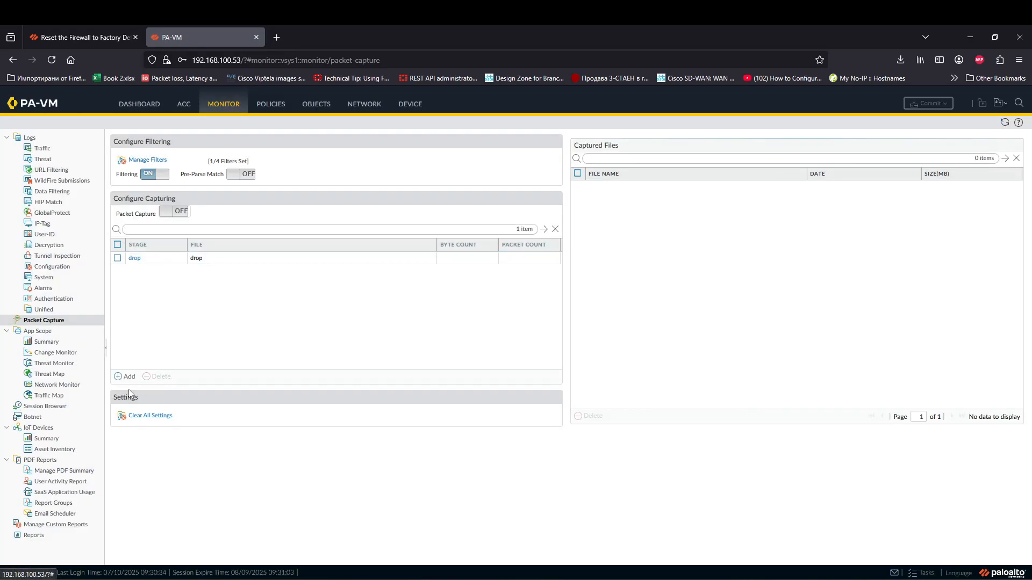
pyautogui.click(127, 376)
pyautogui.click(631, 302)
pyautogui.click(515, 334)
pyautogui.click(520, 316)
pyautogui.write('fw')
pyautogui.click(571, 377)
# Step: Add capture stages receive (file 'rx') and transmit (file 'tx')
pyautogui.click(126, 376)
pyautogui.click(631, 302)
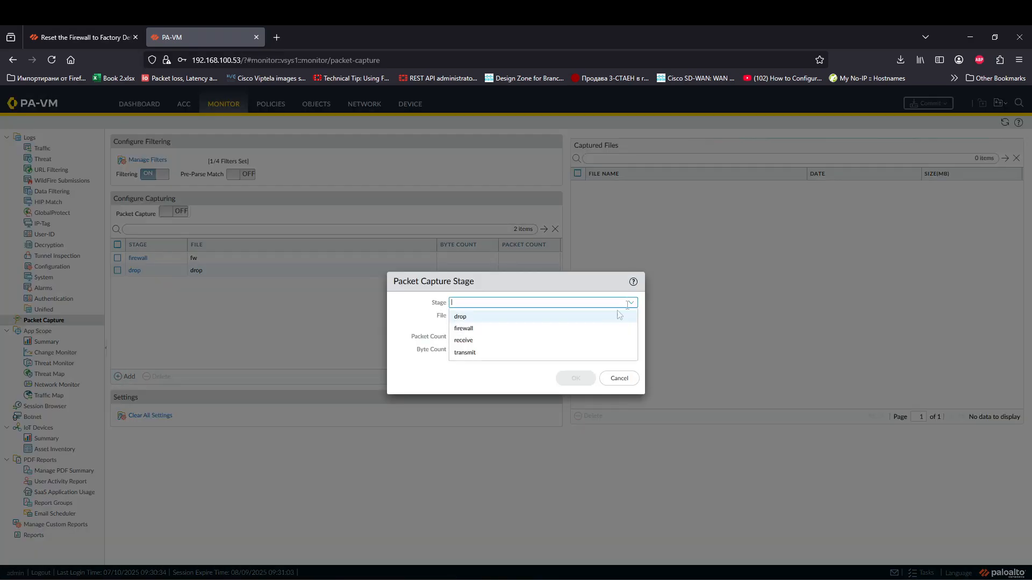
pyautogui.click(496, 341)
pyautogui.click(504, 316)
pyautogui.write('tx')
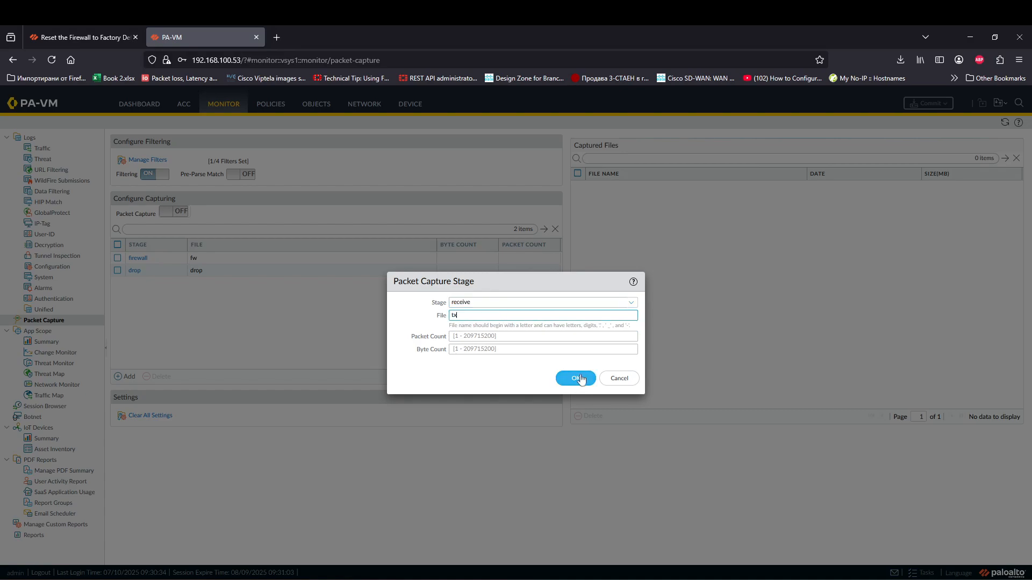
pyautogui.press('BackSpace')
pyautogui.write('rx')
pyautogui.click(576, 378)
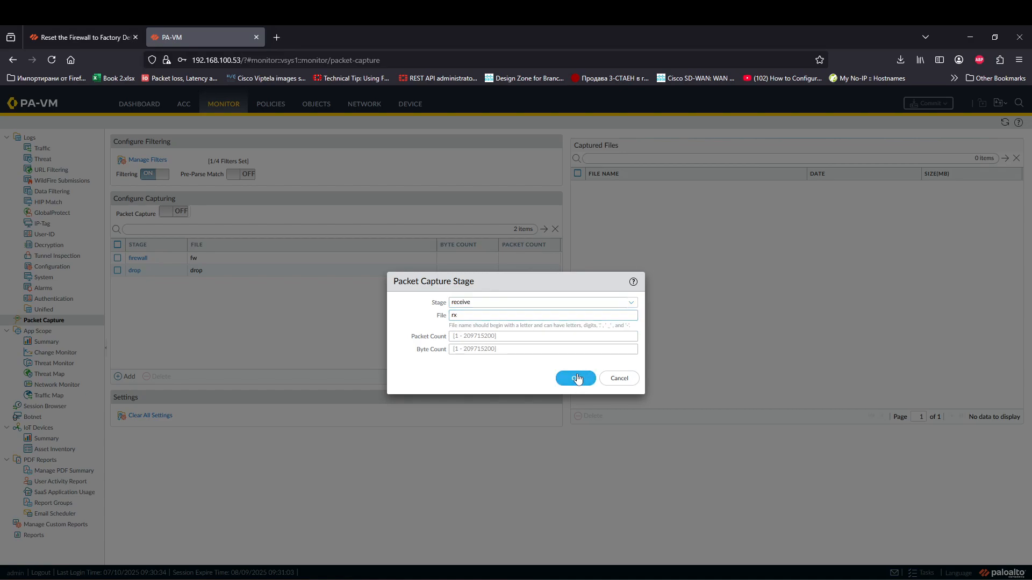
pyautogui.click(127, 376)
pyautogui.click(630, 303)
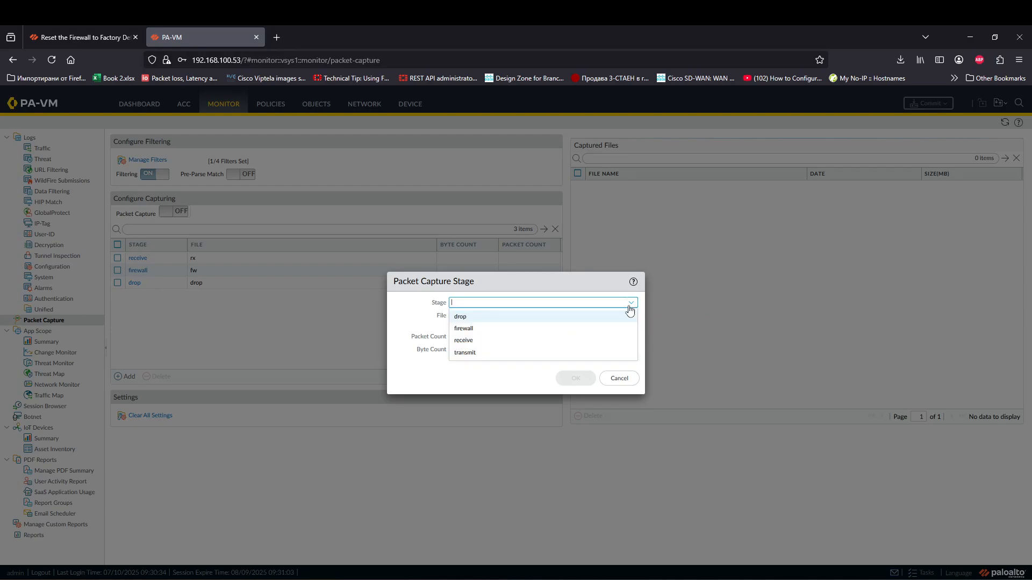
pyautogui.click(490, 353)
pyautogui.click(506, 317)
pyautogui.write('tx')
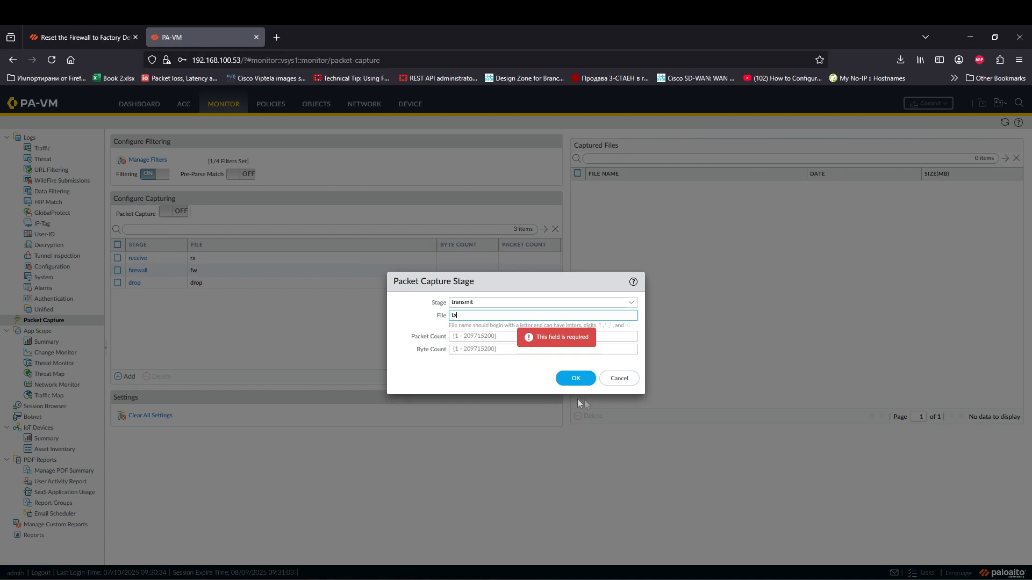
pyautogui.click(575, 380)
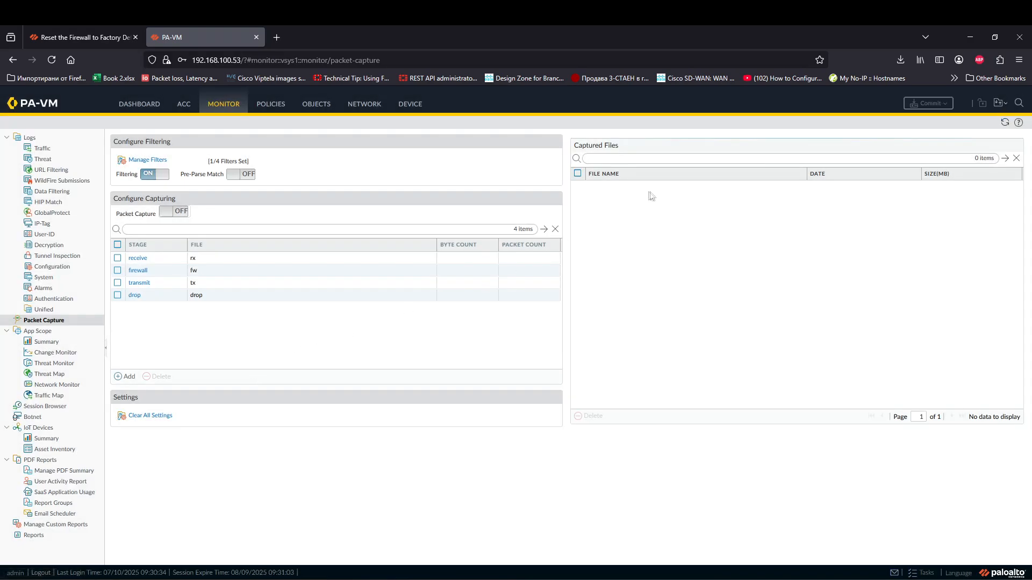
# Step: Turn Packet Capture on, accept the warning, and rerun the ping to 10.10.10.254
pyautogui.click(168, 211)
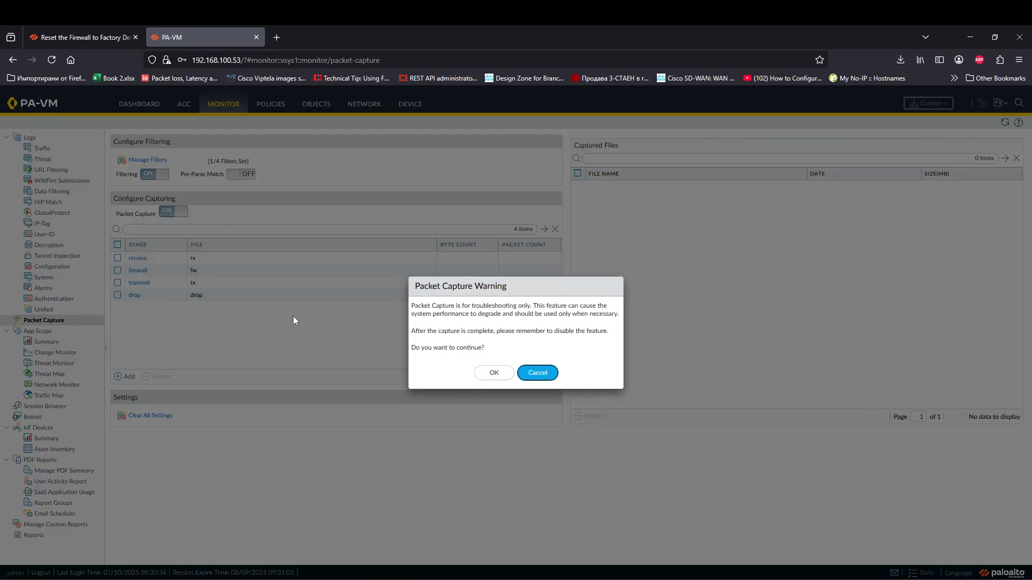
pyautogui.click(492, 373)
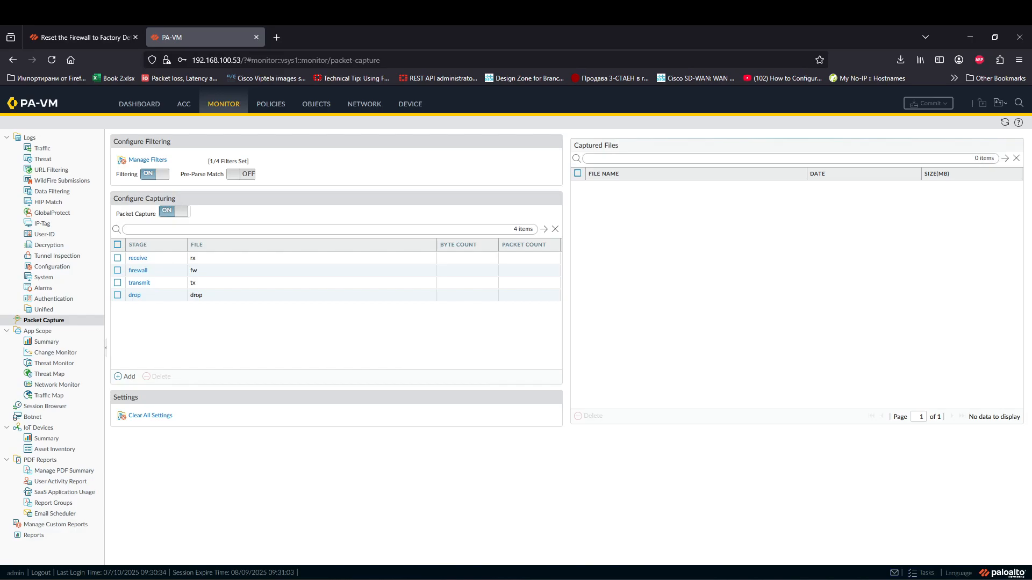
pyautogui.click(364, 525)
pyautogui.press('Up')
pyautogui.press('Return')
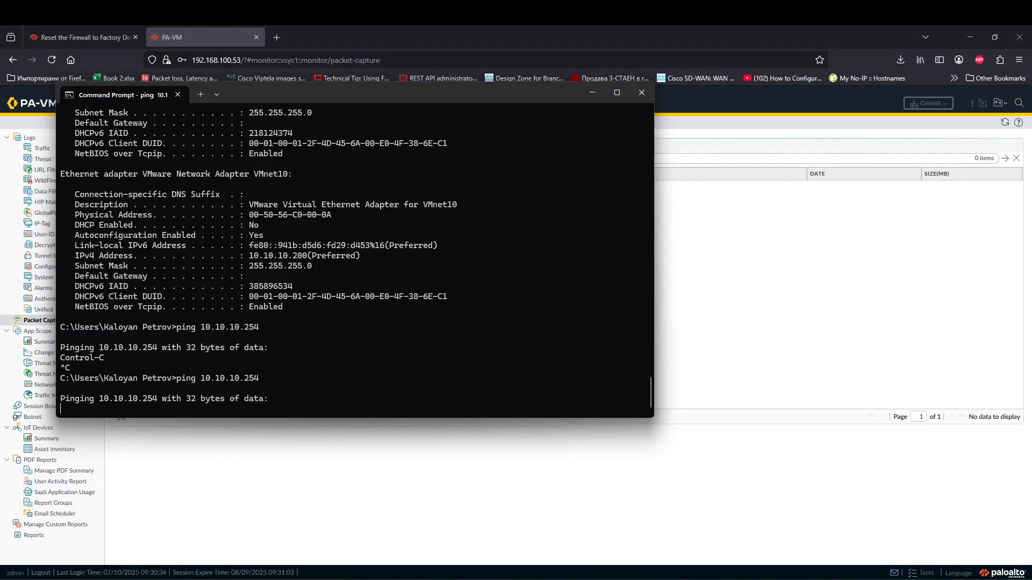
# Step: Refresh the Packet Capture page and download and open the drop capture file
pyautogui.click(748, 302)
pyautogui.click(1005, 122)
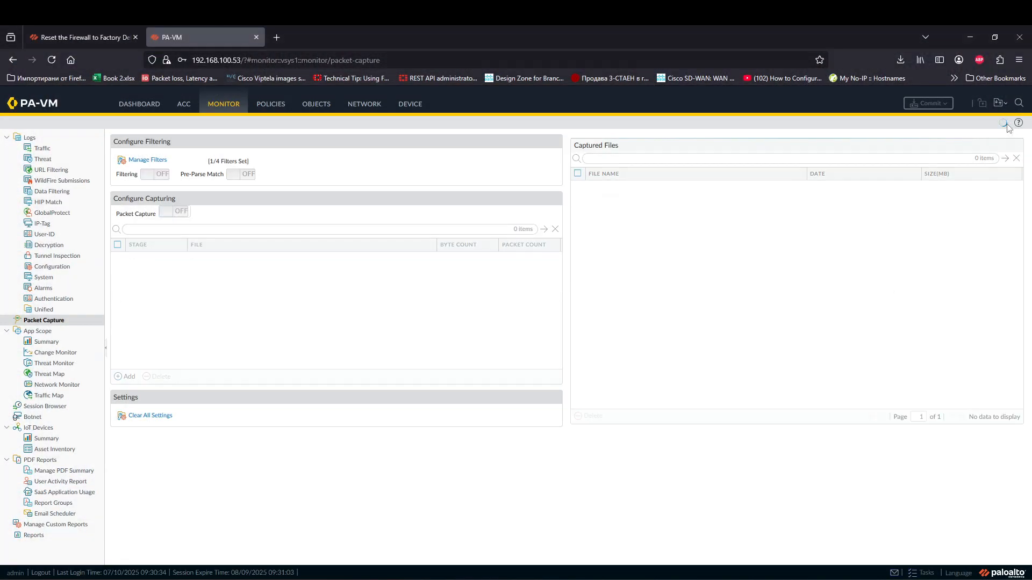
pyautogui.click(595, 188)
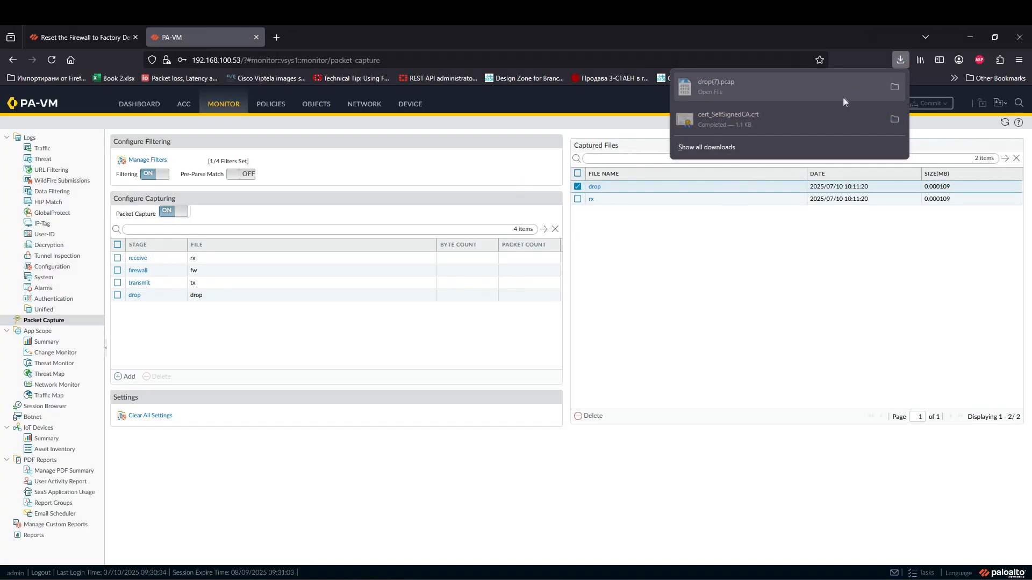
pyautogui.click(704, 88)
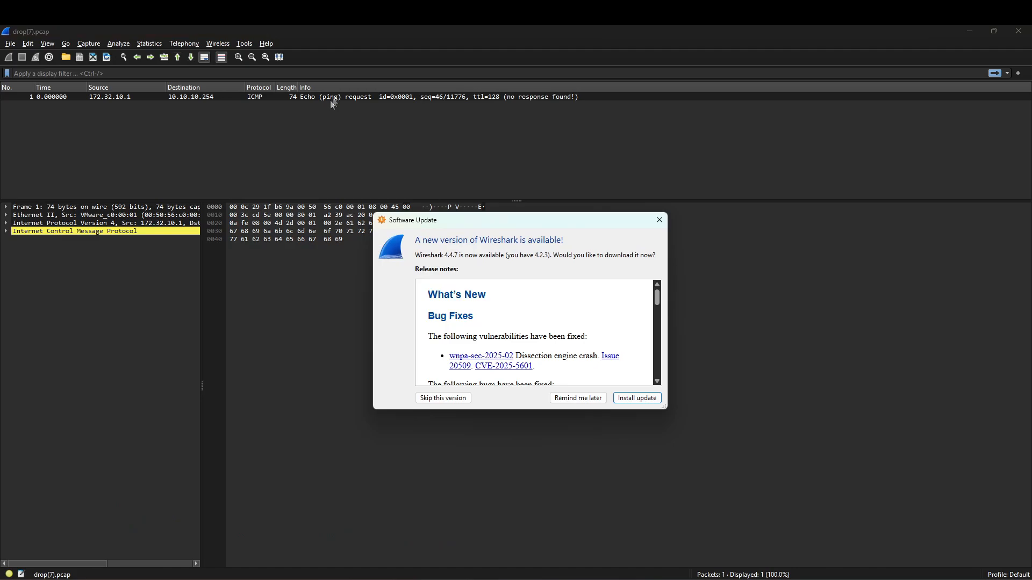
# Step: Inspect the captured ICMP echo request, minimize Wireshark, and postpone its update
pyautogui.click(331, 99)
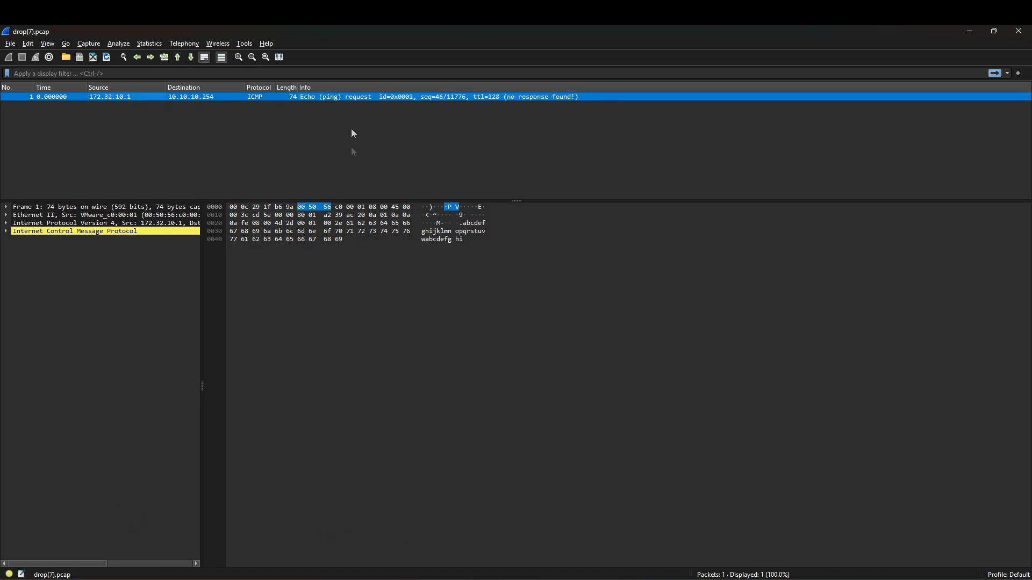
pyautogui.click(969, 31)
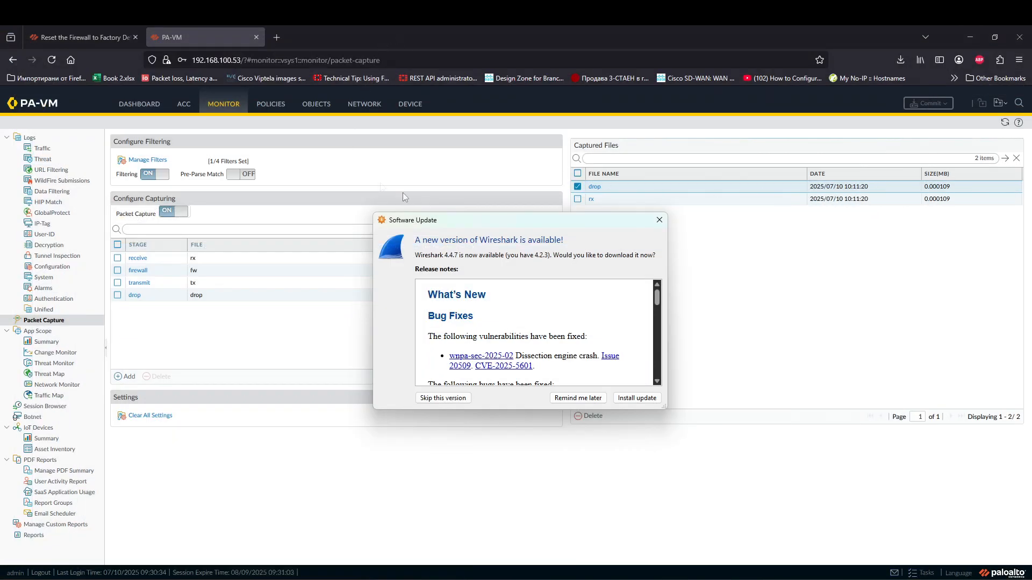
pyautogui.click(578, 397)
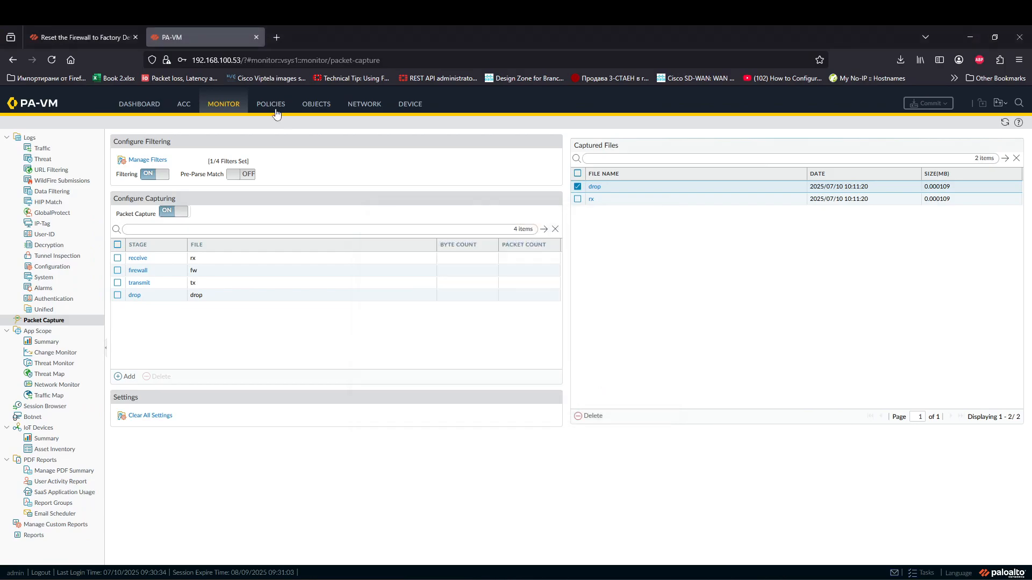
# Step: Review the 10:10:52 GP-Users ping entry dropped by Explicit Deny, then show Security policies
pyautogui.click(43, 148)
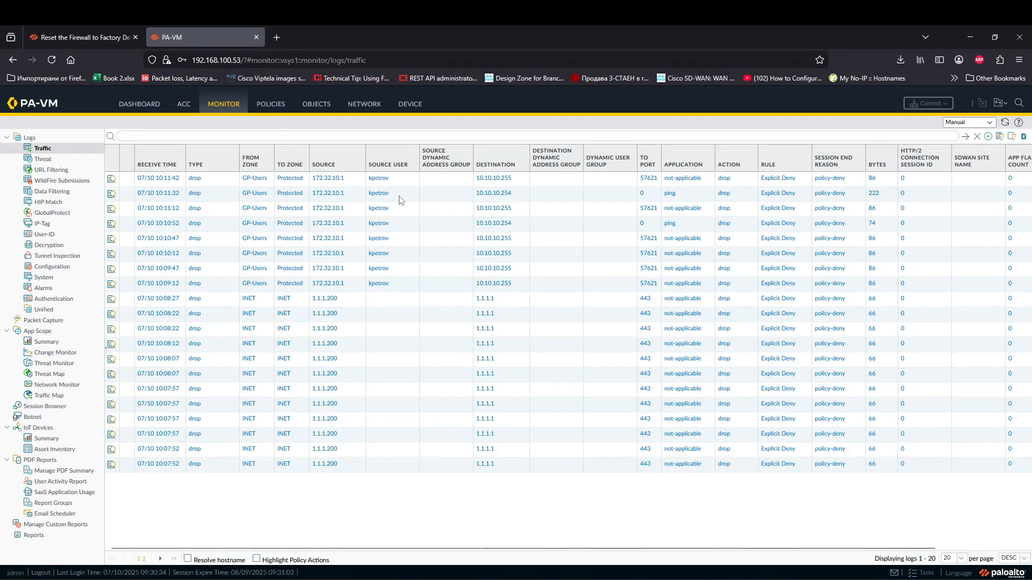
pyautogui.click(574, 225)
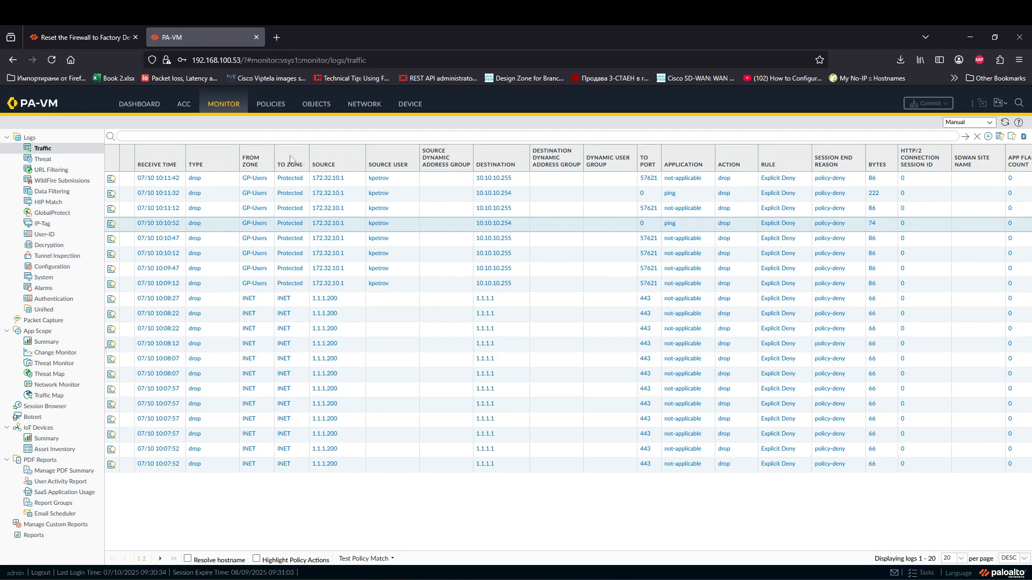
pyautogui.click(270, 106)
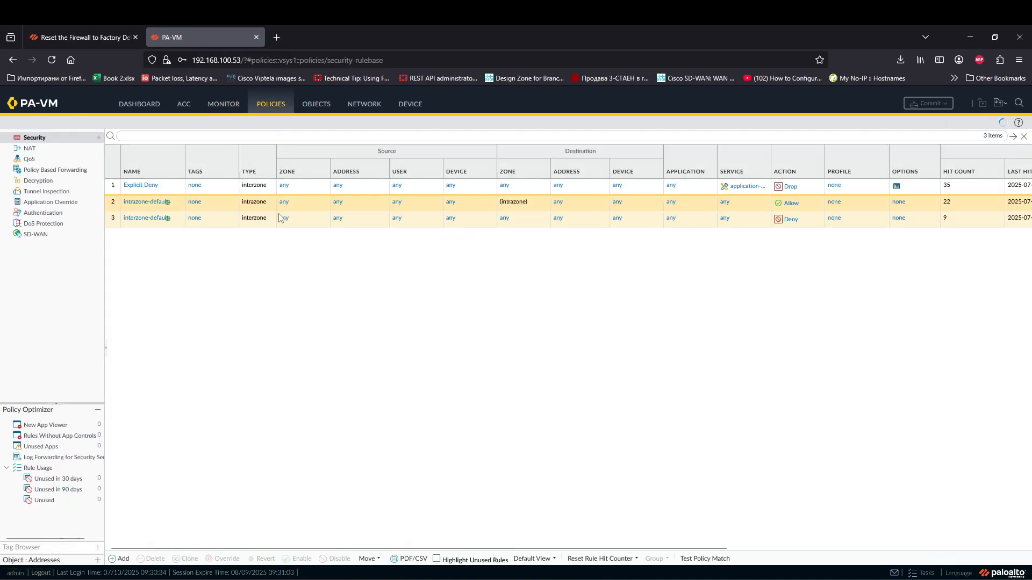
# Step: Add a new security rule with source zone GP-Users and destination zone Protected
pyautogui.click(119, 559)
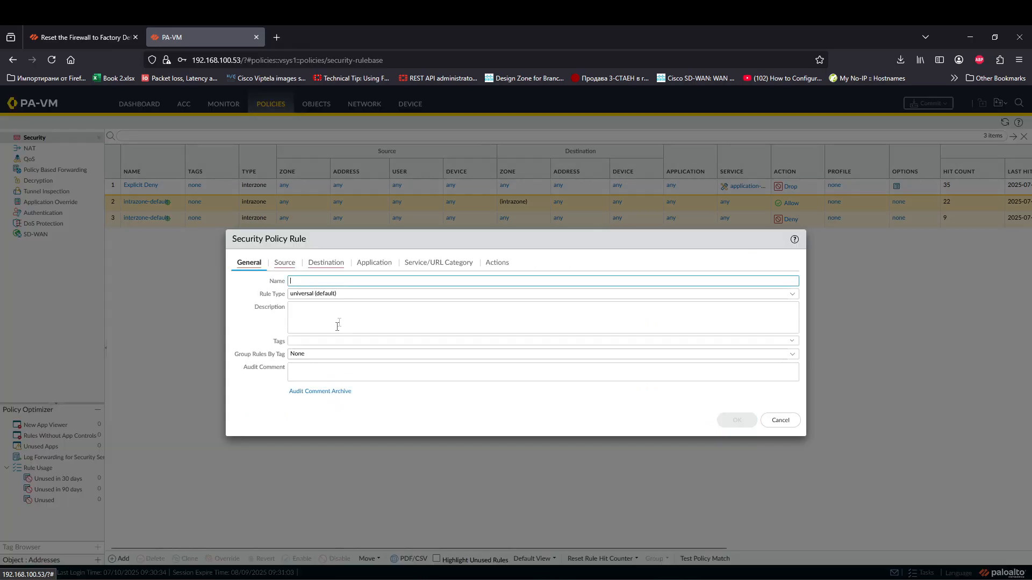
pyautogui.click(285, 263)
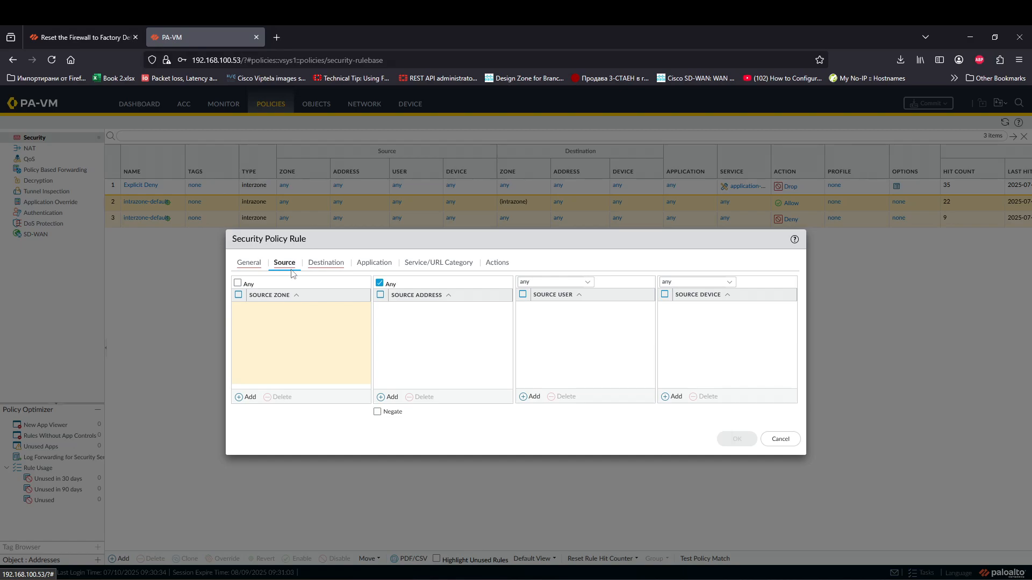
pyautogui.click(249, 397)
pyautogui.click(274, 336)
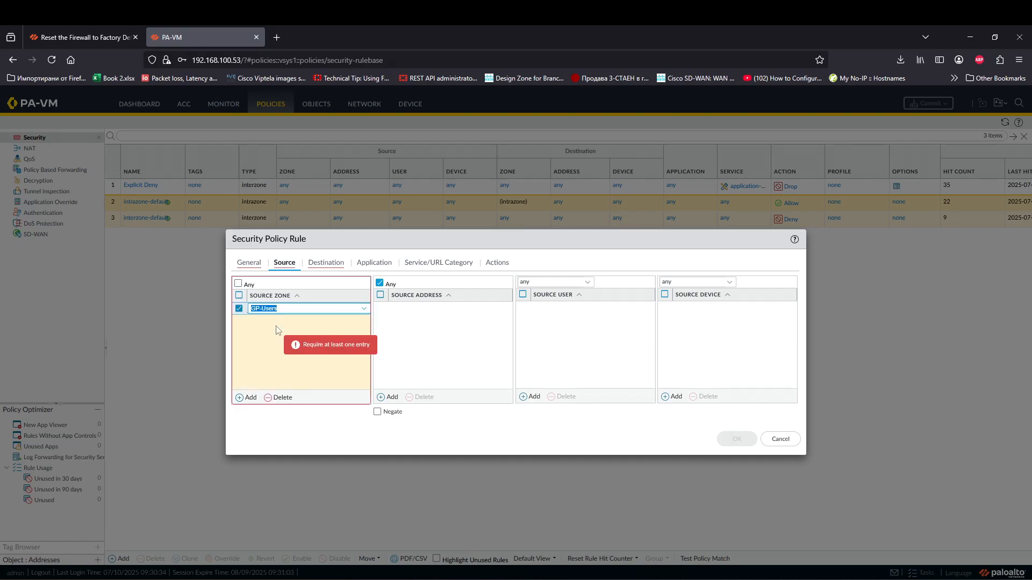
pyautogui.click(327, 267)
pyautogui.click(303, 281)
pyautogui.click(341, 341)
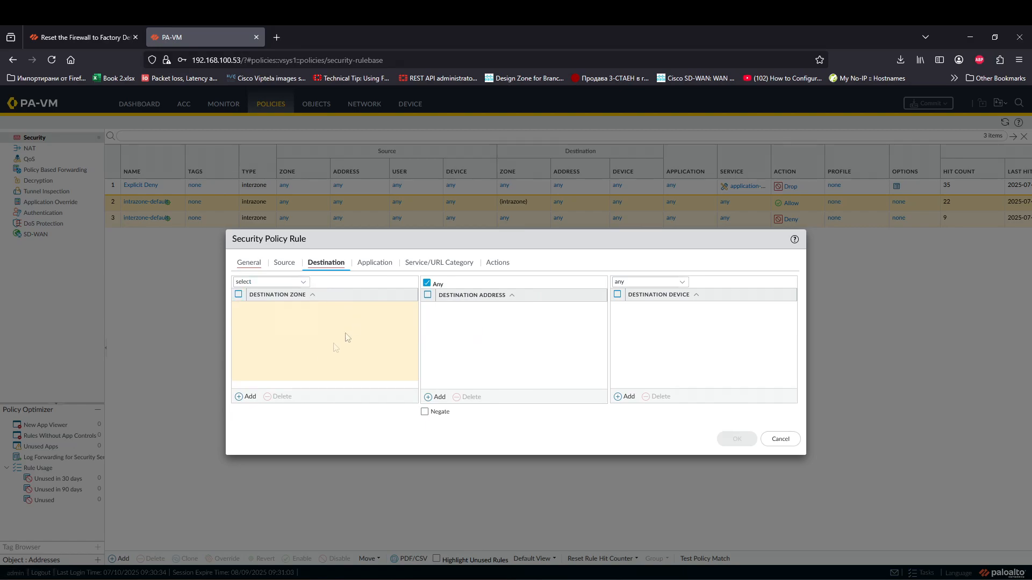
pyautogui.click(248, 396)
pyautogui.click(320, 345)
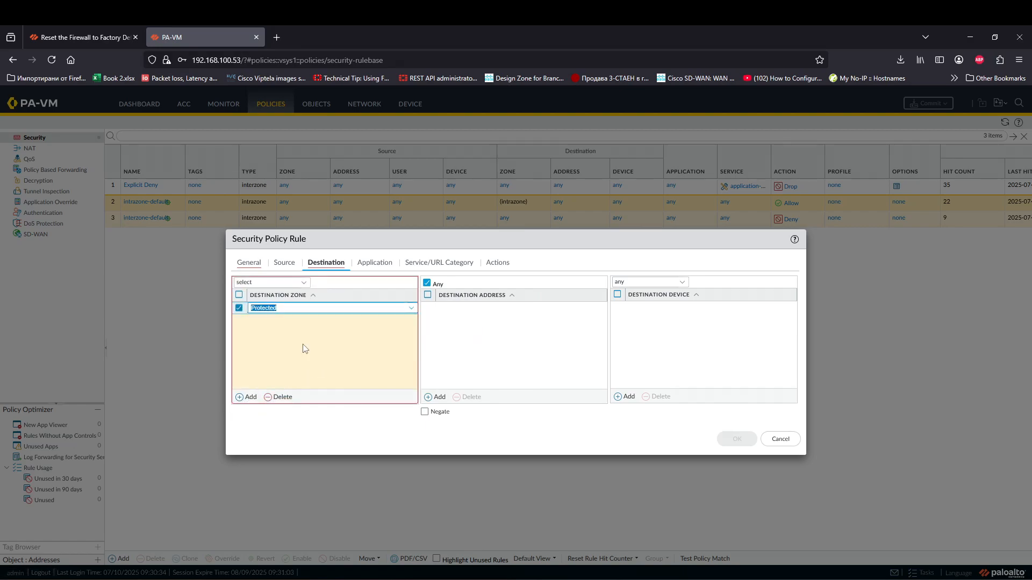
# Step: Keep the action Allow, name the rule GP-to-Protected, and save it
pyautogui.click(374, 262)
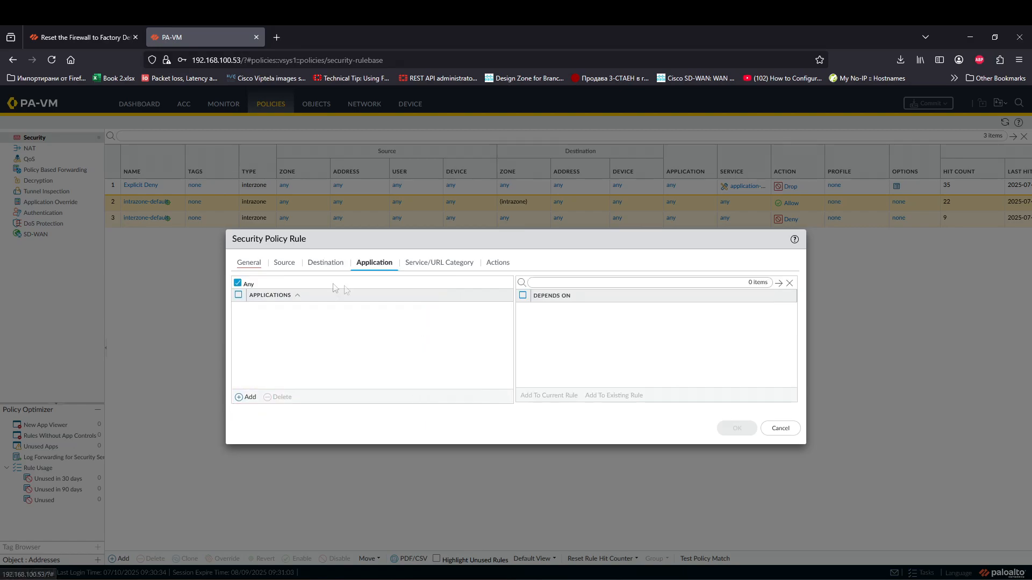
pyautogui.click(439, 263)
pyautogui.click(498, 262)
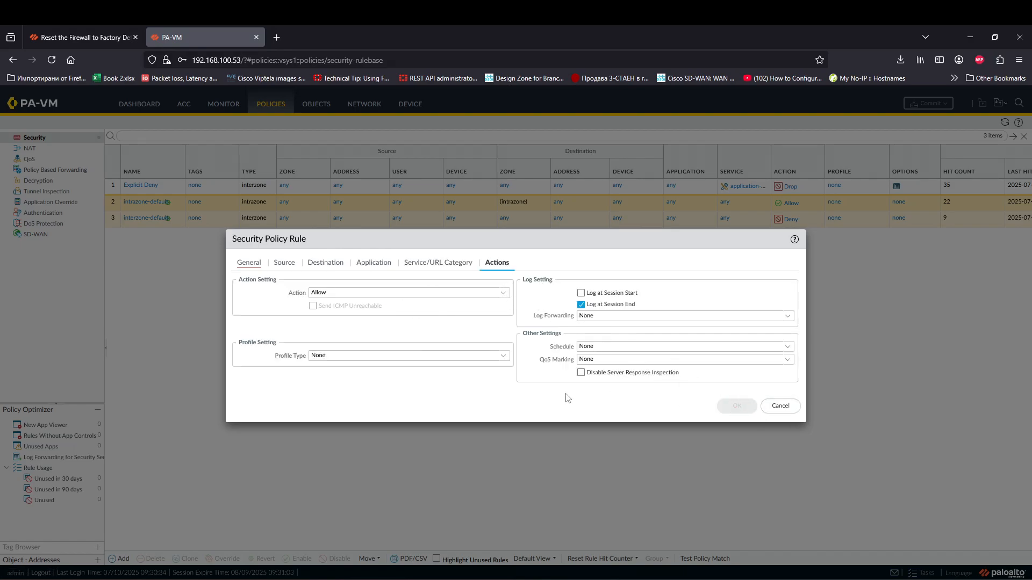
pyautogui.click(249, 263)
pyautogui.click(334, 279)
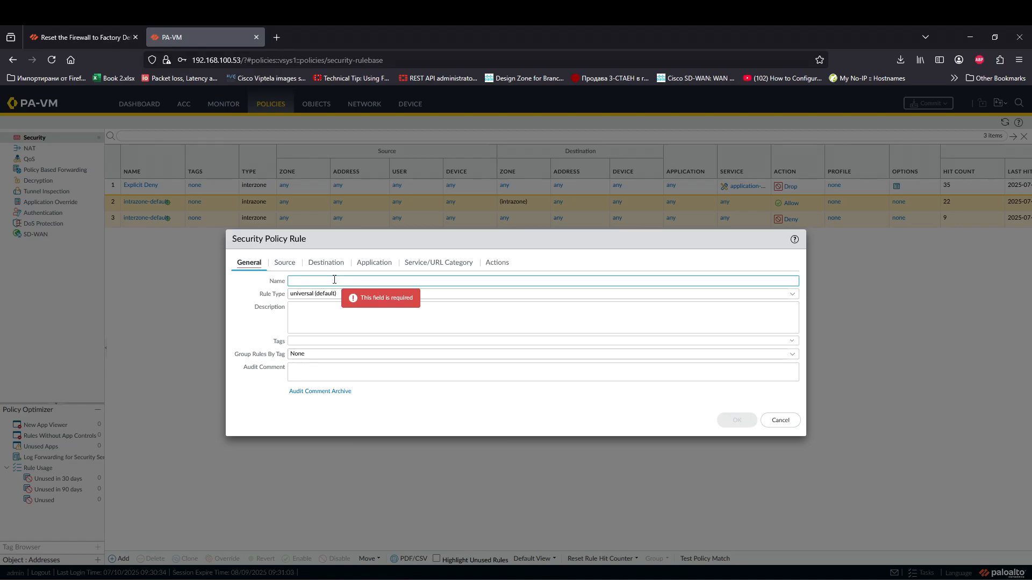
pyautogui.write('GP-to')
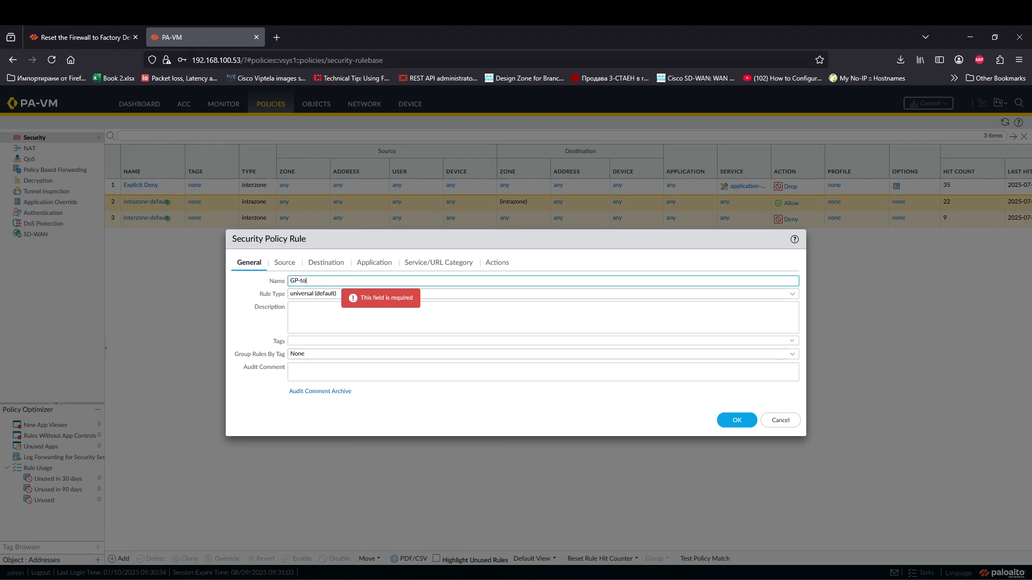
pyautogui.write('-Protected')
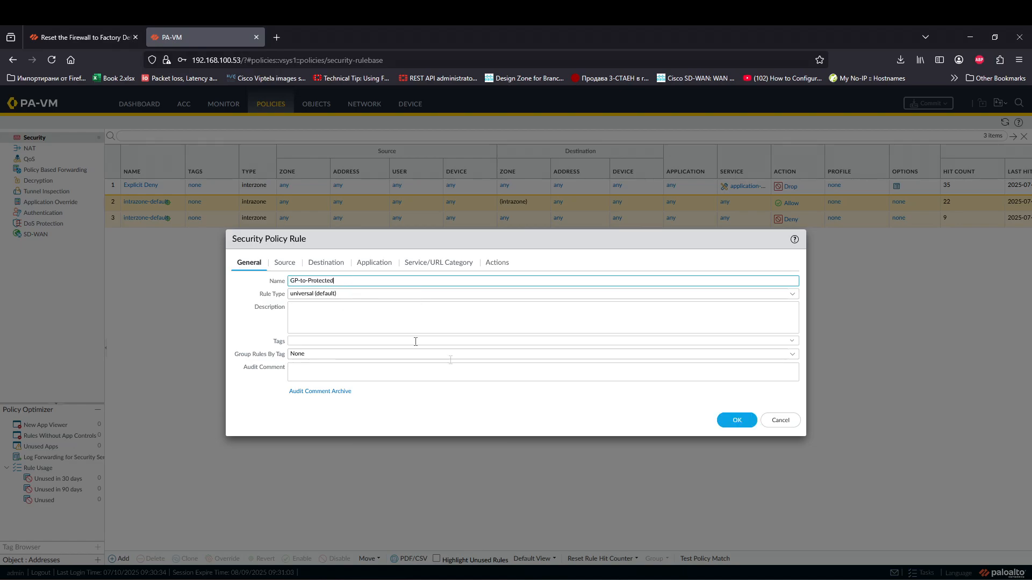
pyautogui.click(739, 421)
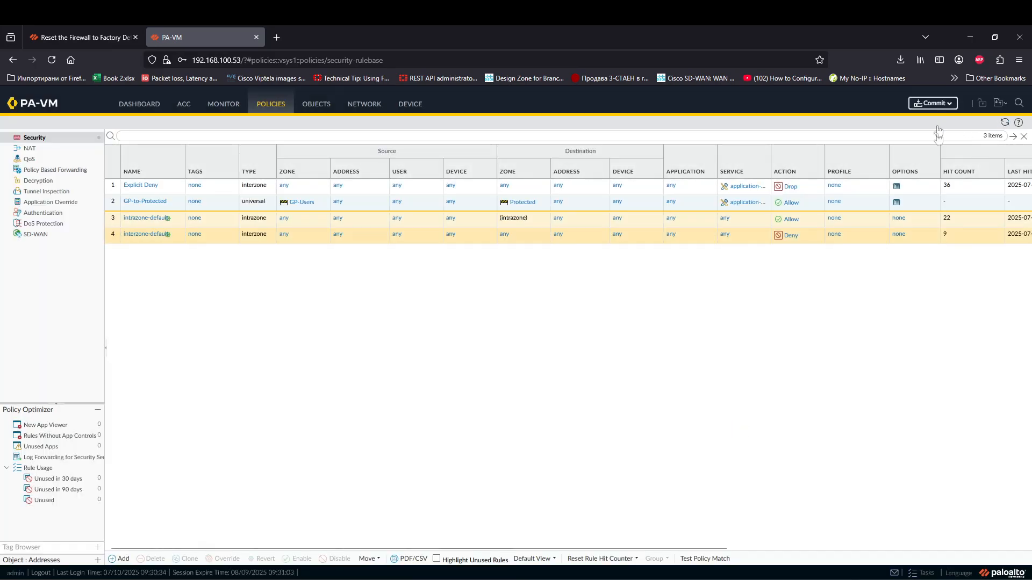
pyautogui.click(933, 104)
# Step: Confirm the commit of the new GP-to-Protected rule to the firewall
pyautogui.click(609, 465)
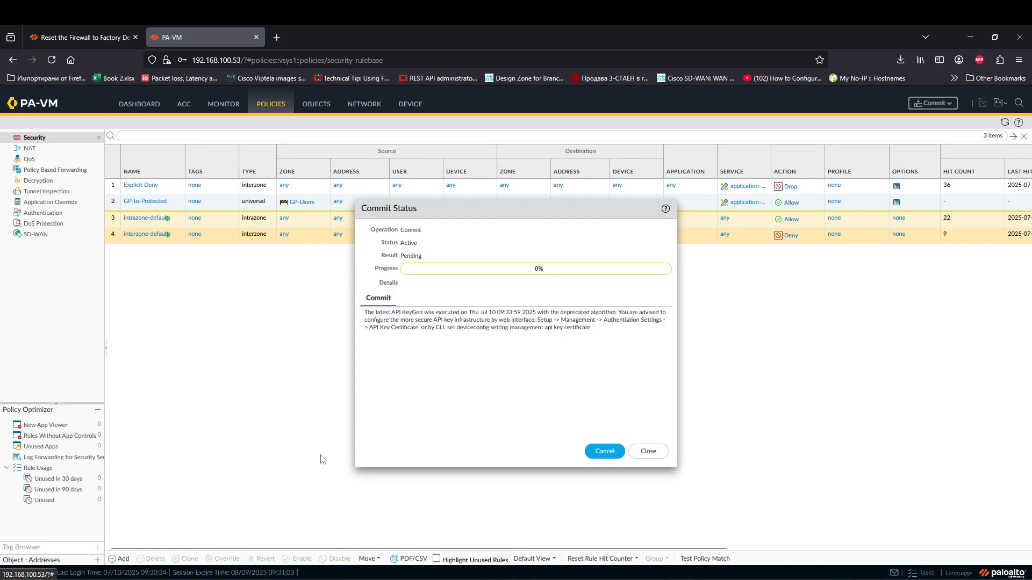
pyautogui.click(207, 579)
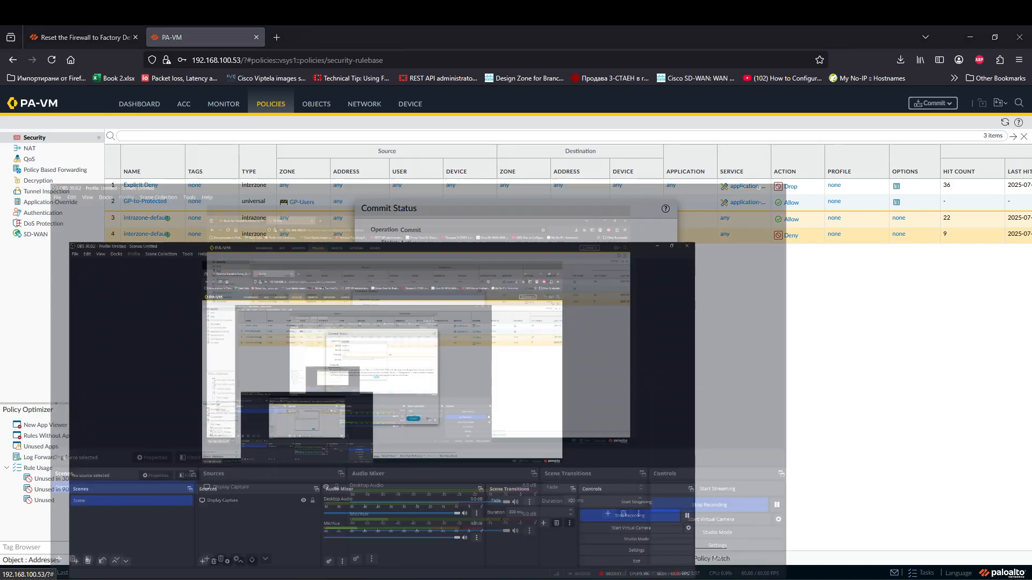
pyautogui.click(949, 467)
pyautogui.click(946, 480)
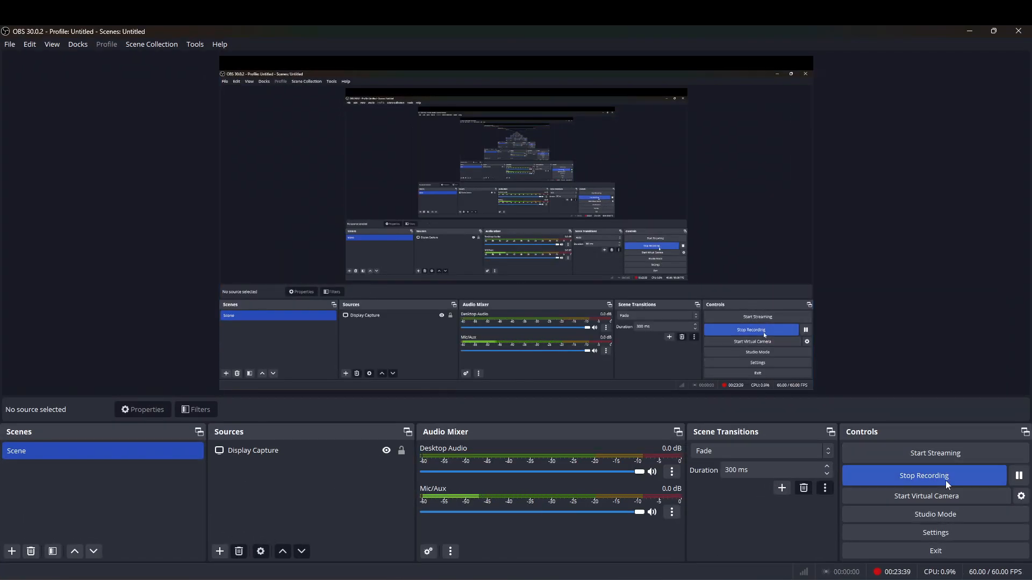
pyautogui.click(969, 30)
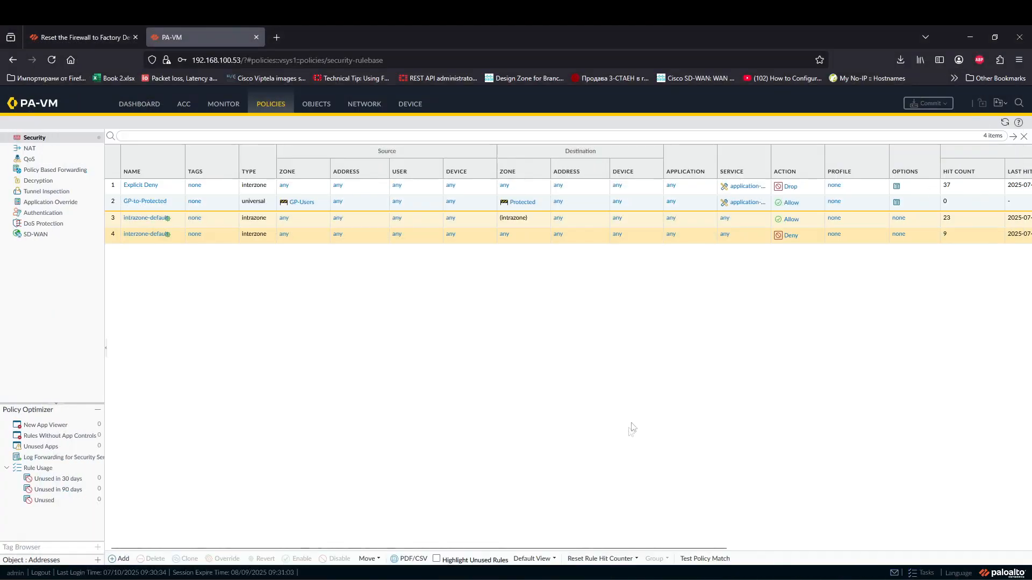
# Step: Check the commit task's progress in Tasks, then recall the last ping in Command Prompt
pyautogui.click(922, 572)
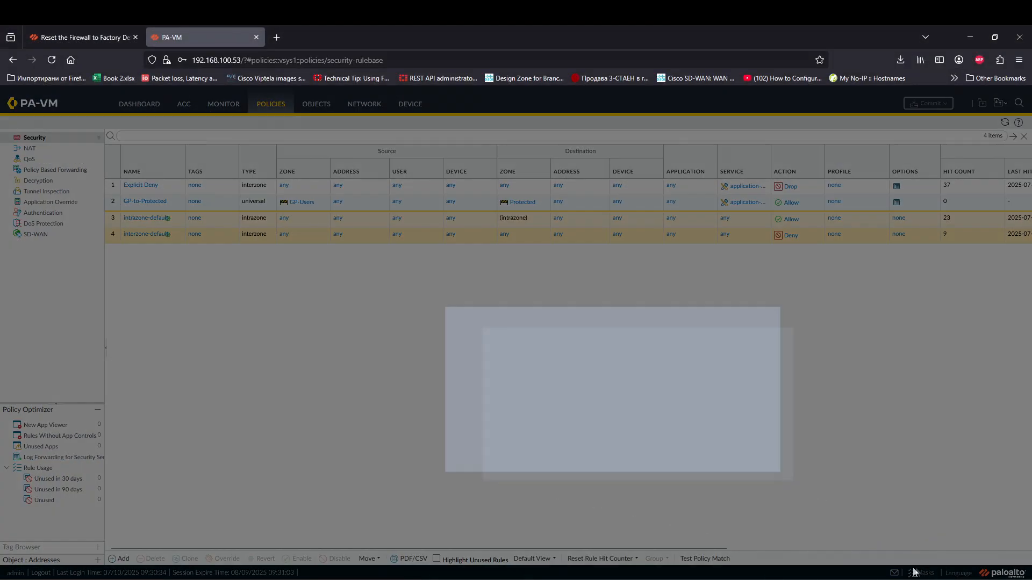
pyautogui.click(702, 423)
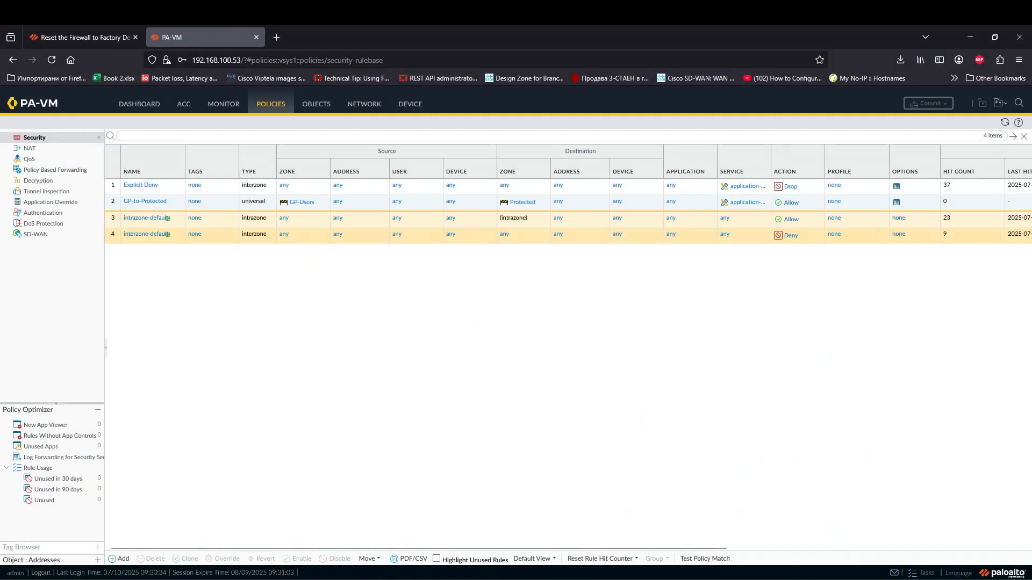
pyautogui.click(365, 501)
pyautogui.press('Up')
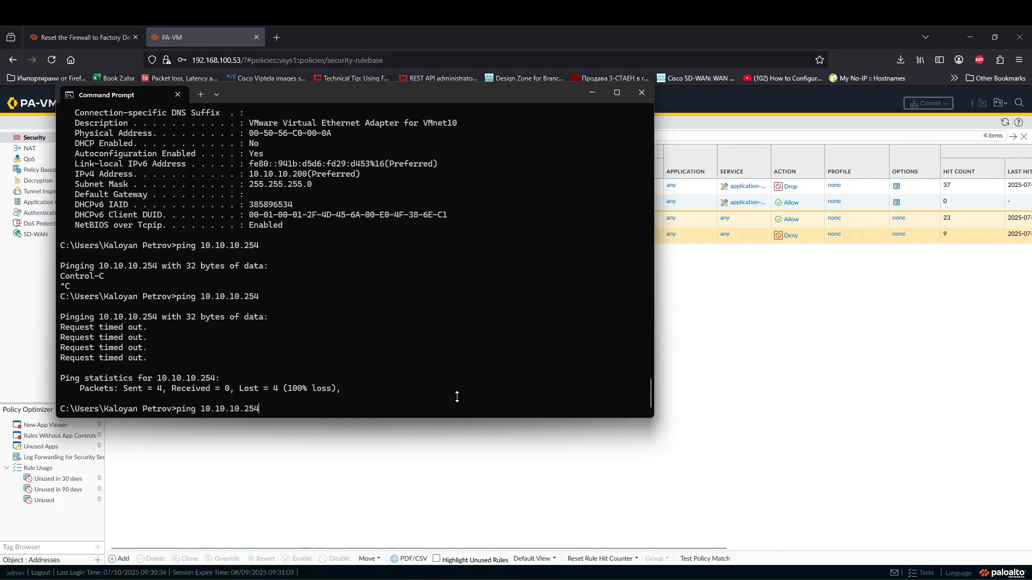
# Step: Re-run the ping to 10.10.10.254 and check the Monitor > Traffic log for it
pyautogui.press('Return')
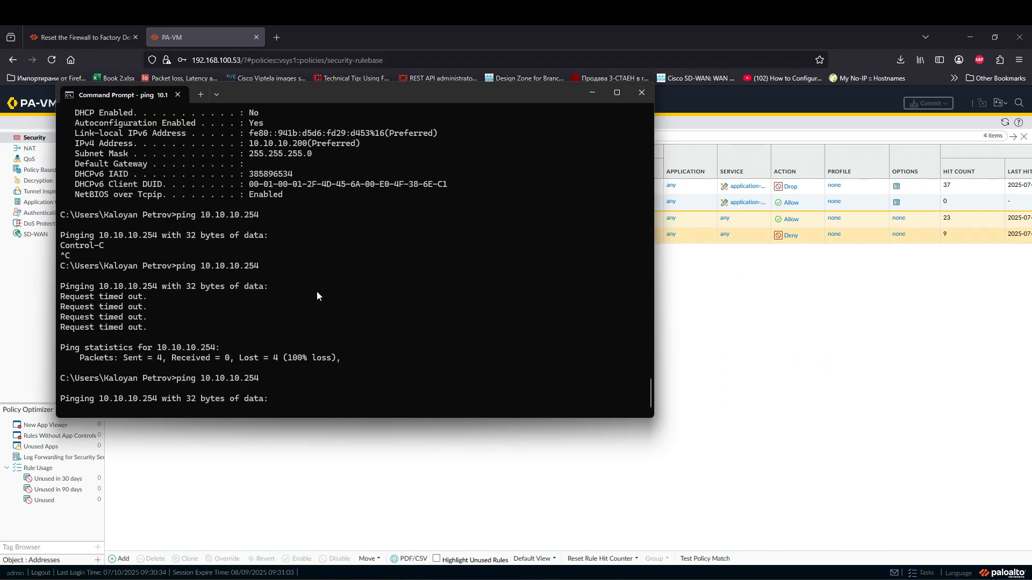
pyautogui.moveTo(404, 100); pyautogui.dragTo(584, 102)
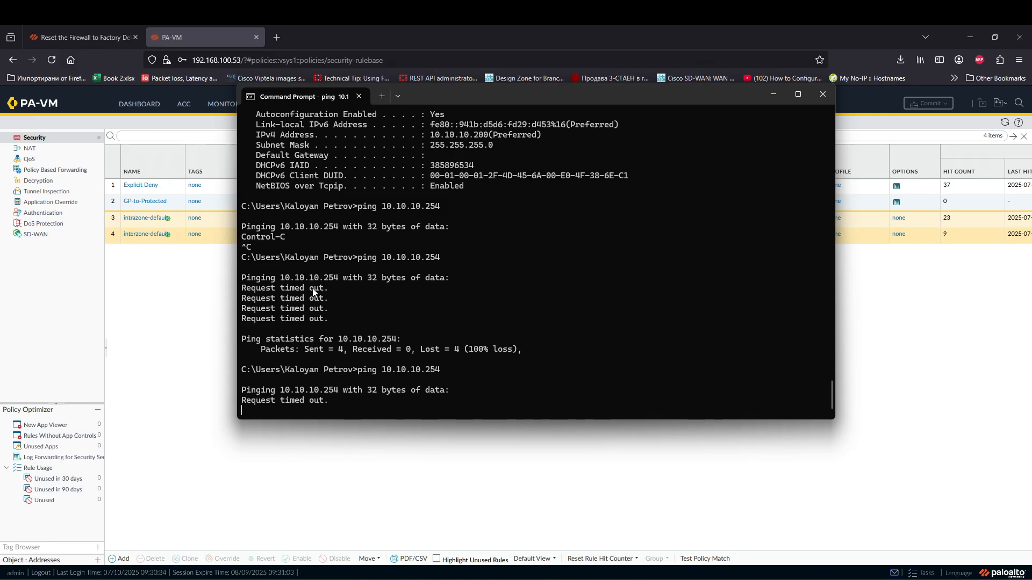
pyautogui.click(205, 272)
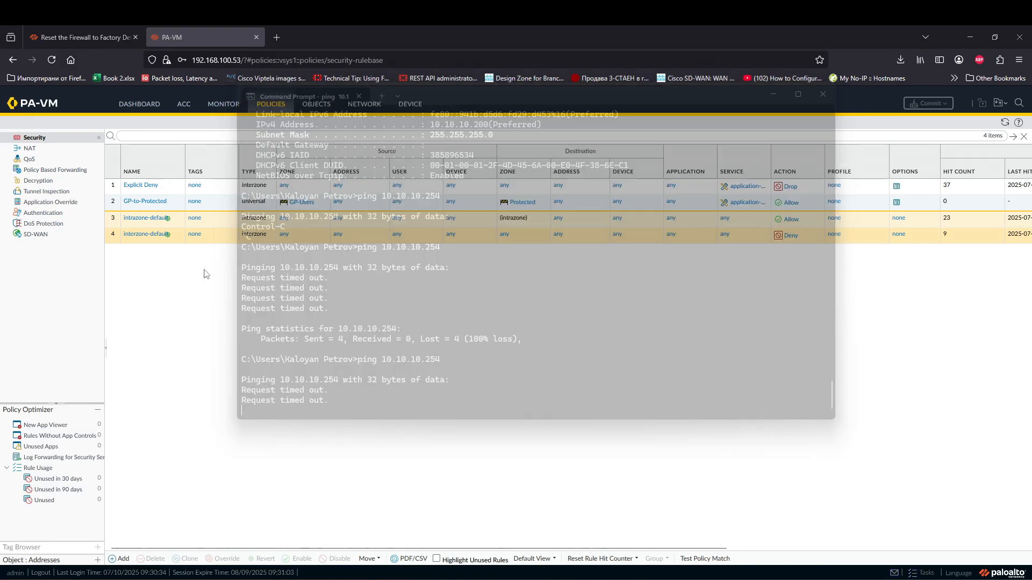
pyautogui.click(227, 106)
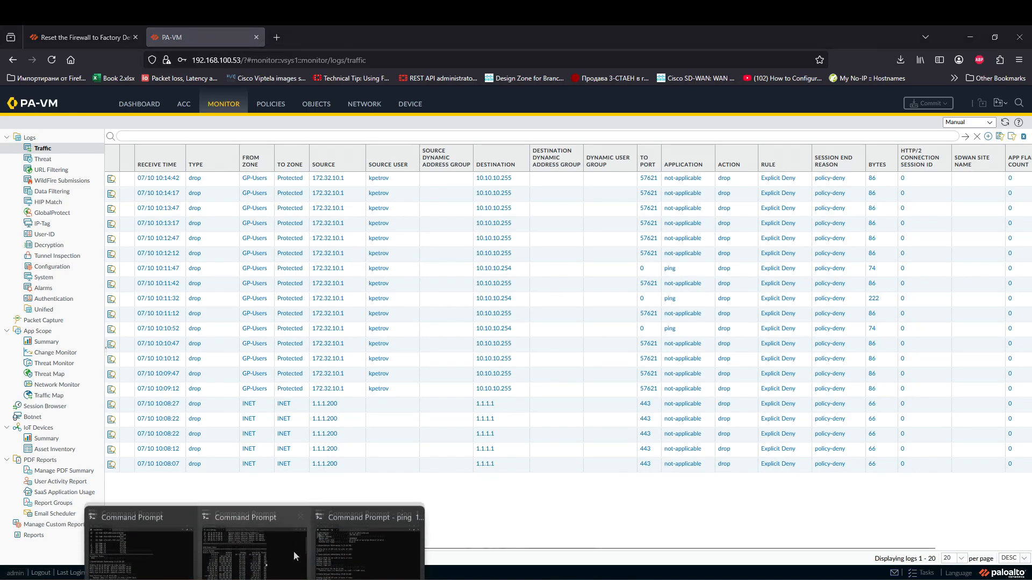
# Step: Run the ping to 10.10.10.254 once more and stop it with Ctrl+C
pyautogui.click(294, 542)
pyautogui.press('Up')
pyautogui.press('Return')
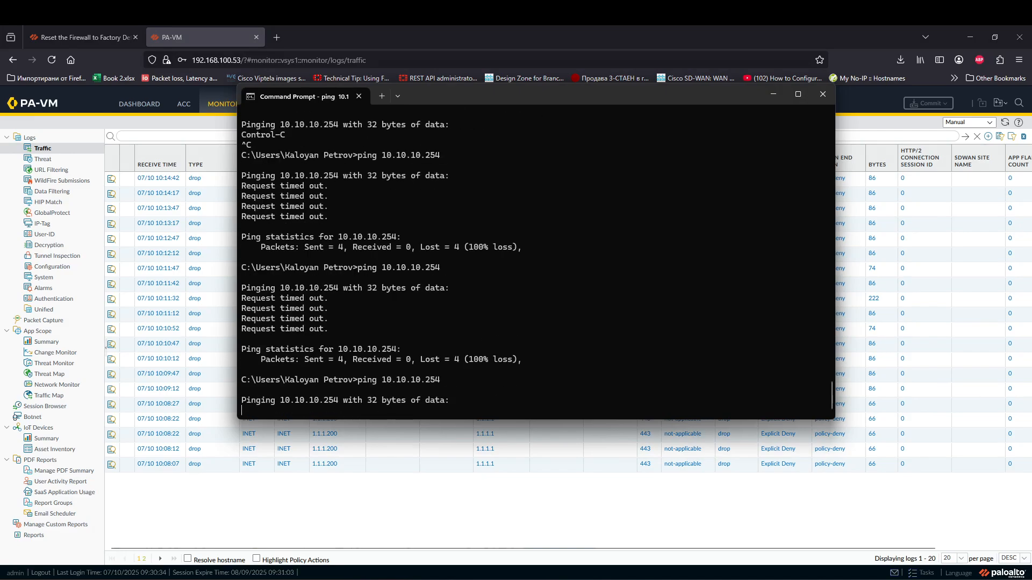
pyautogui.hotkey('ctrl', 'c')
# Step: Open the firewall's Network > Interfaces list of Ethernet interfaces
pyautogui.click(485, 458)
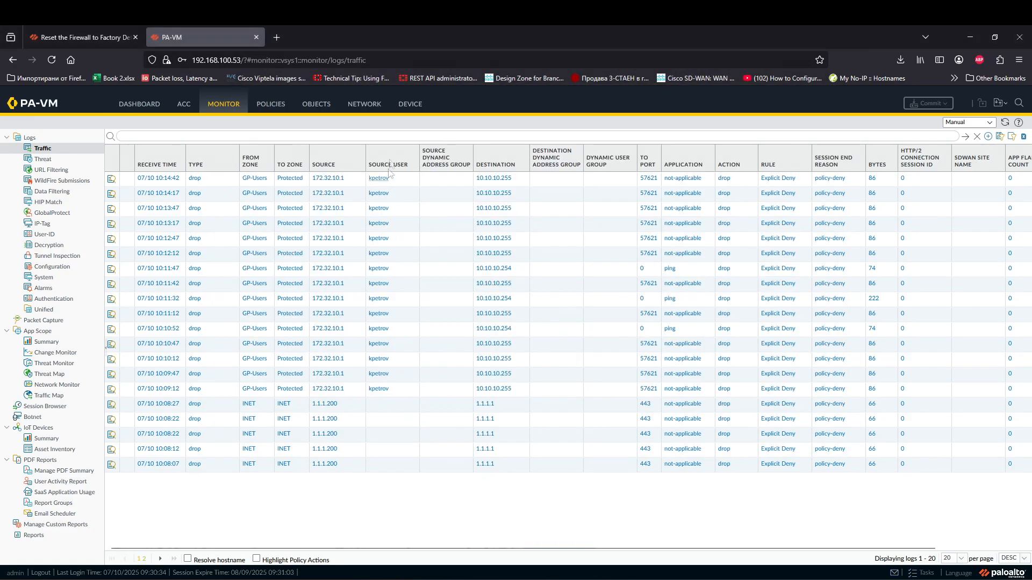
pyautogui.click(365, 104)
pyautogui.click(36, 137)
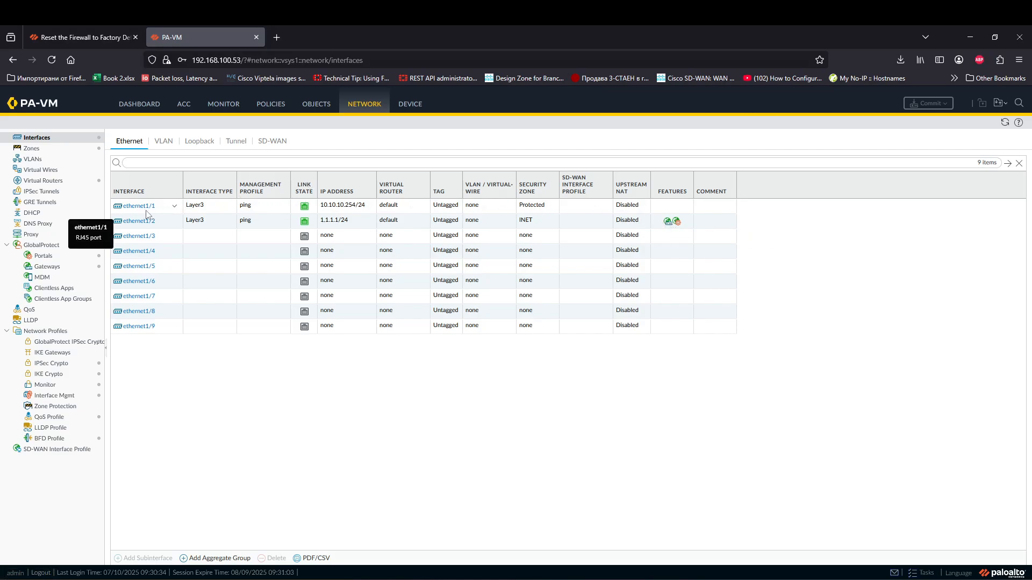
pyautogui.click(163, 209)
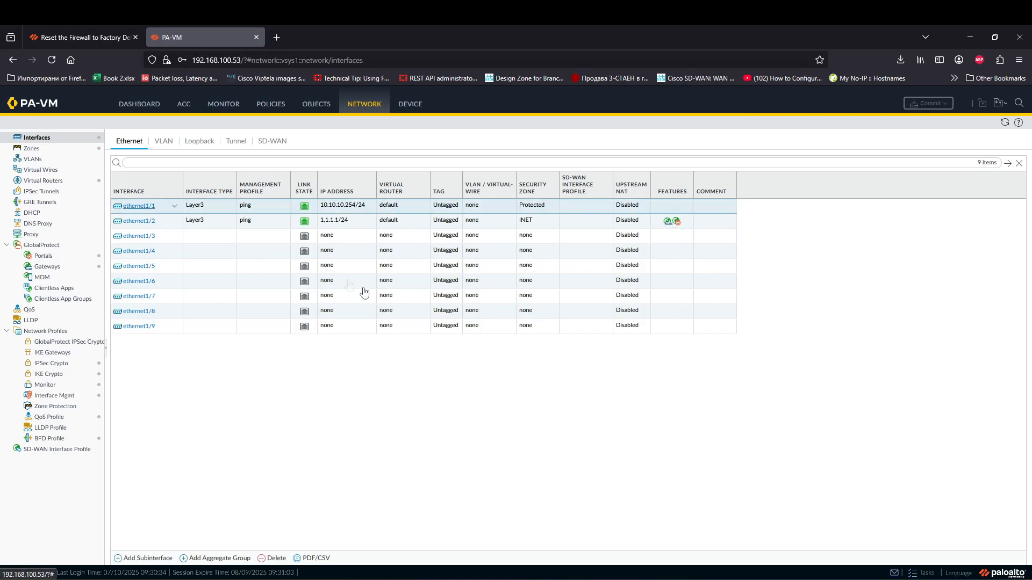
pyautogui.click(173, 206)
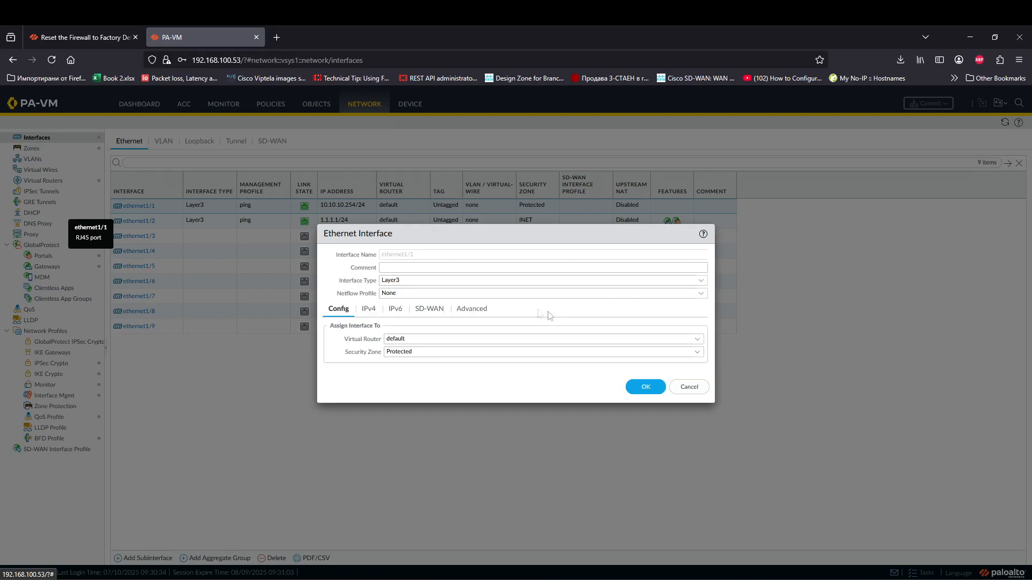
pyautogui.click(471, 309)
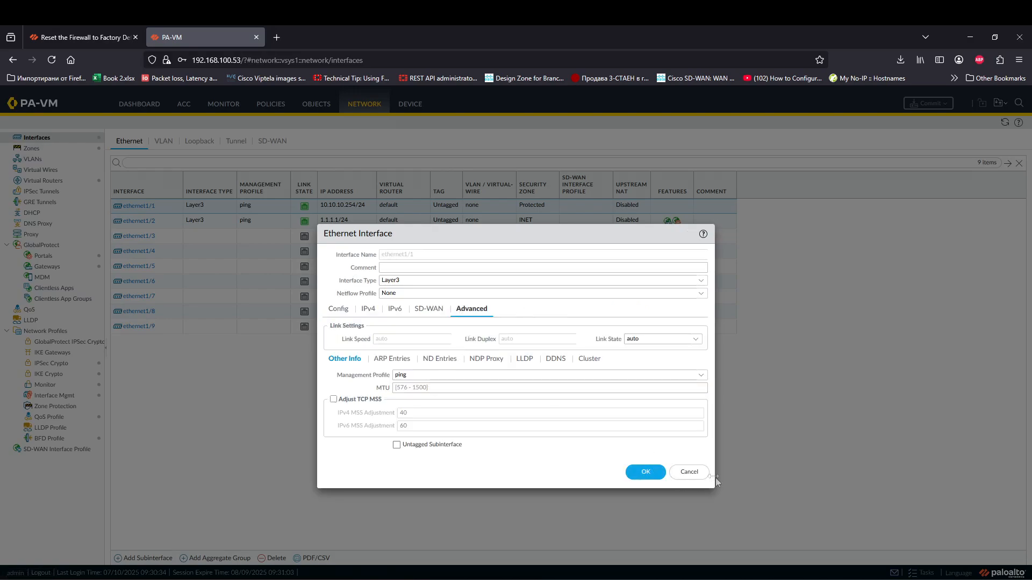
pyautogui.click(689, 472)
pyautogui.click(54, 396)
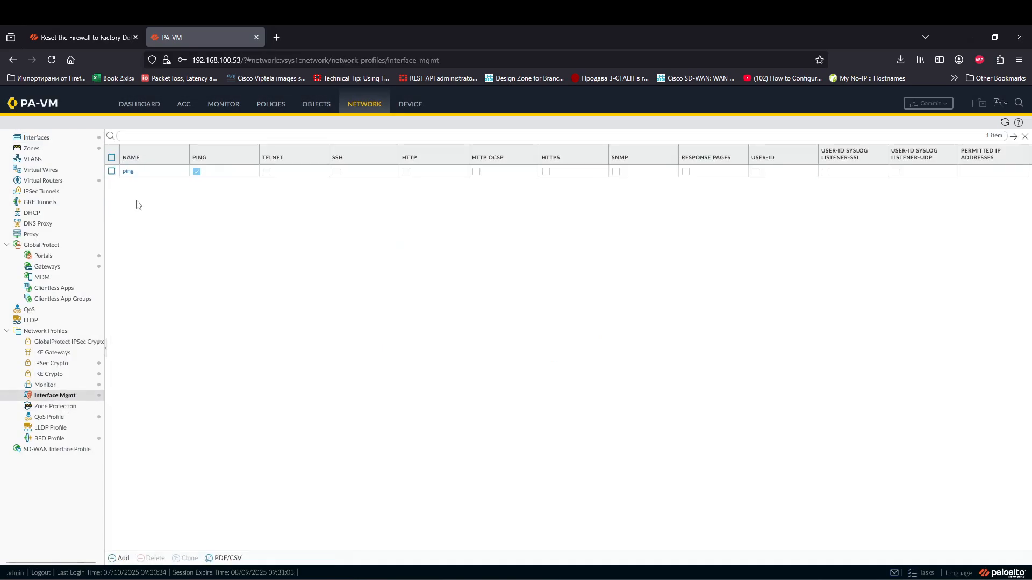
pyautogui.click(52, 140)
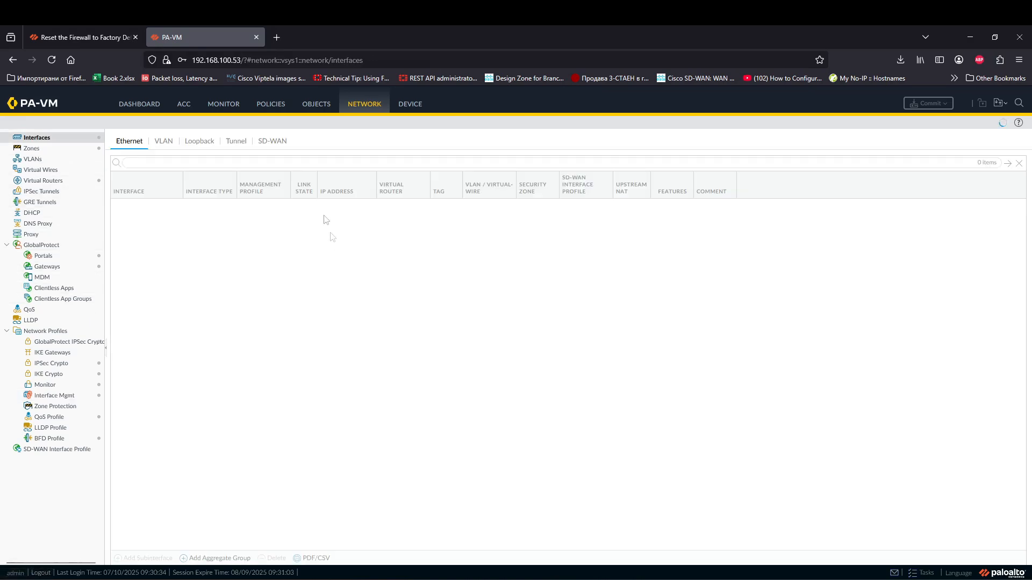
pyautogui.moveTo(254, 579)
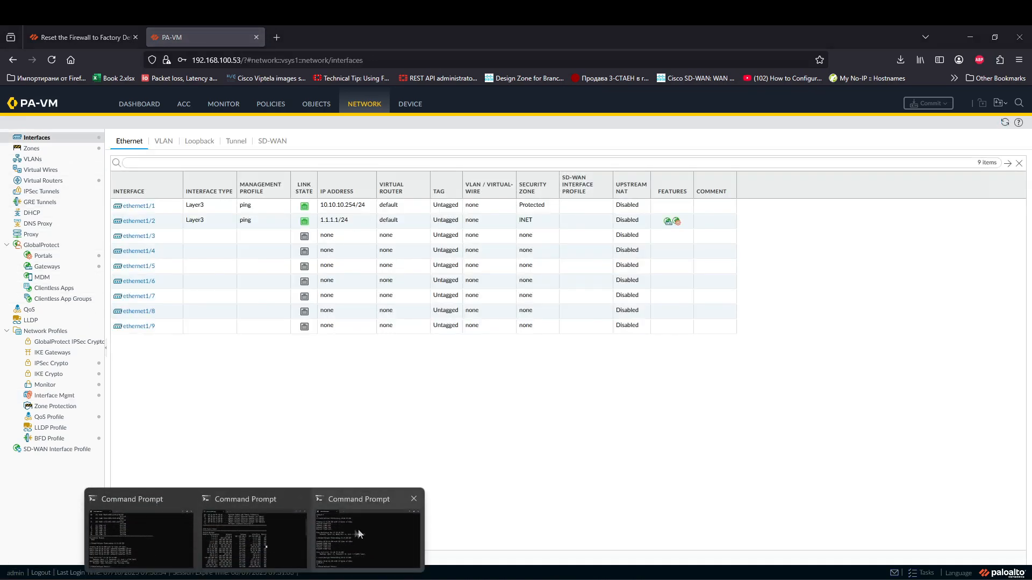
pyautogui.click(360, 534)
pyautogui.press('Up')
pyautogui.press('Return')
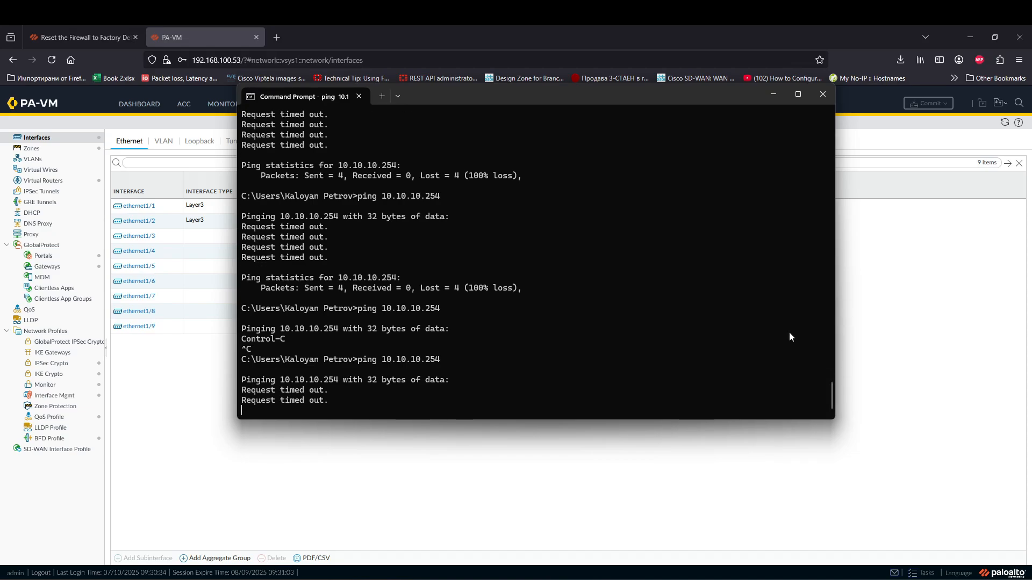
pyautogui.hotkey('ctrl', 'c')
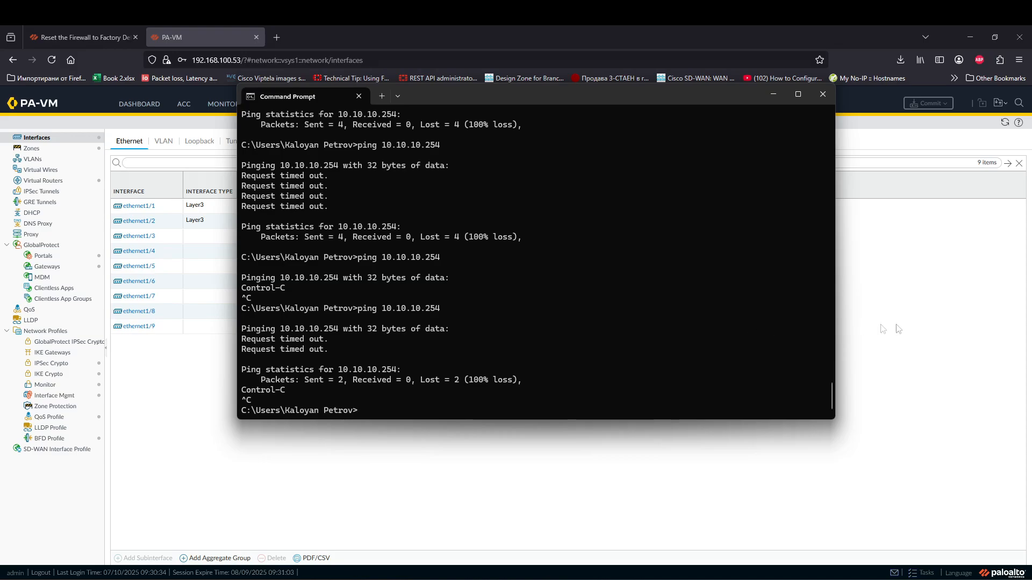
pyautogui.click(936, 331)
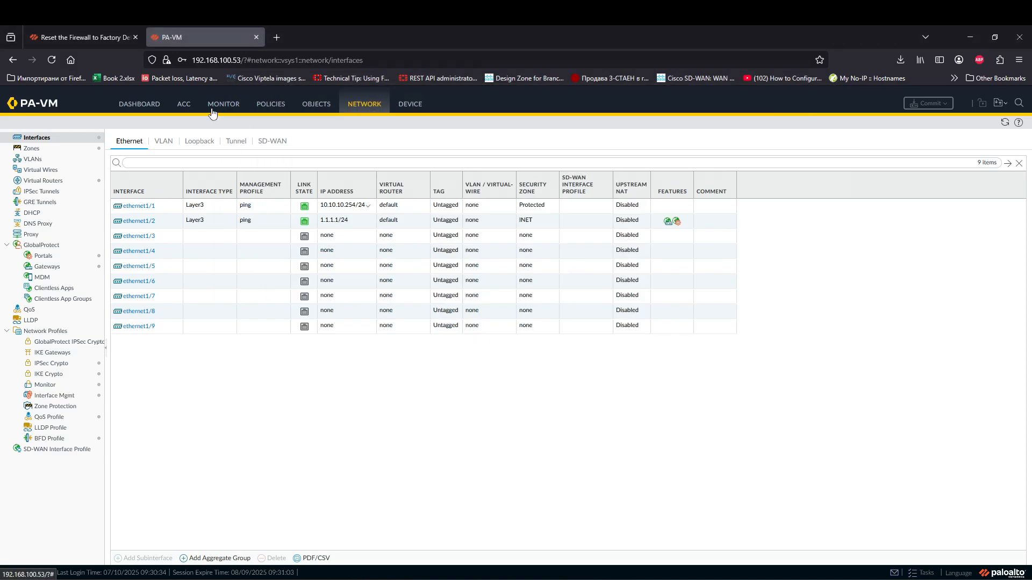
# Step: Refresh the traffic log, then drag GP-to-Protected above Explicit Deny in Security policies
pyautogui.click(223, 104)
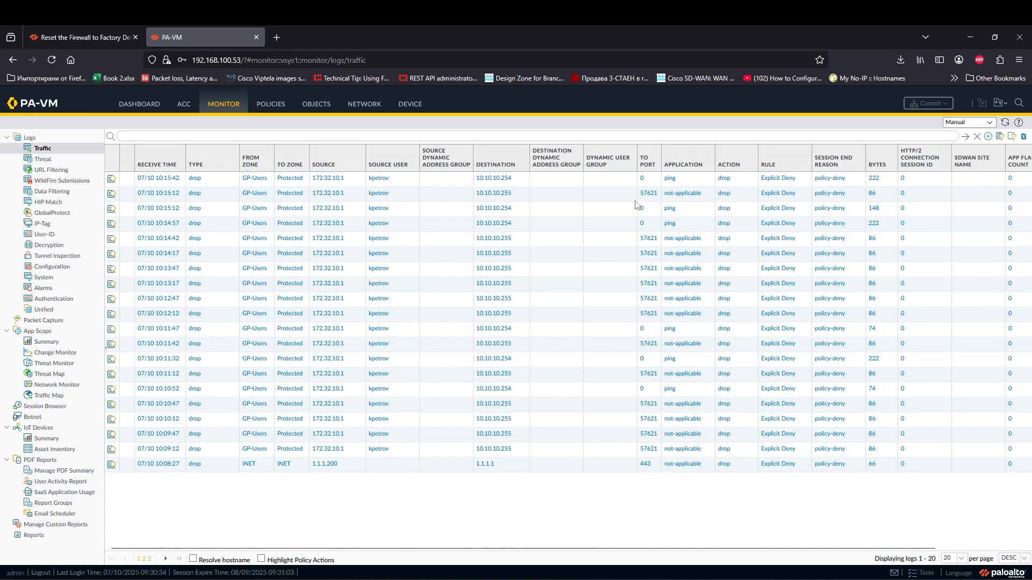
pyautogui.click(967, 137)
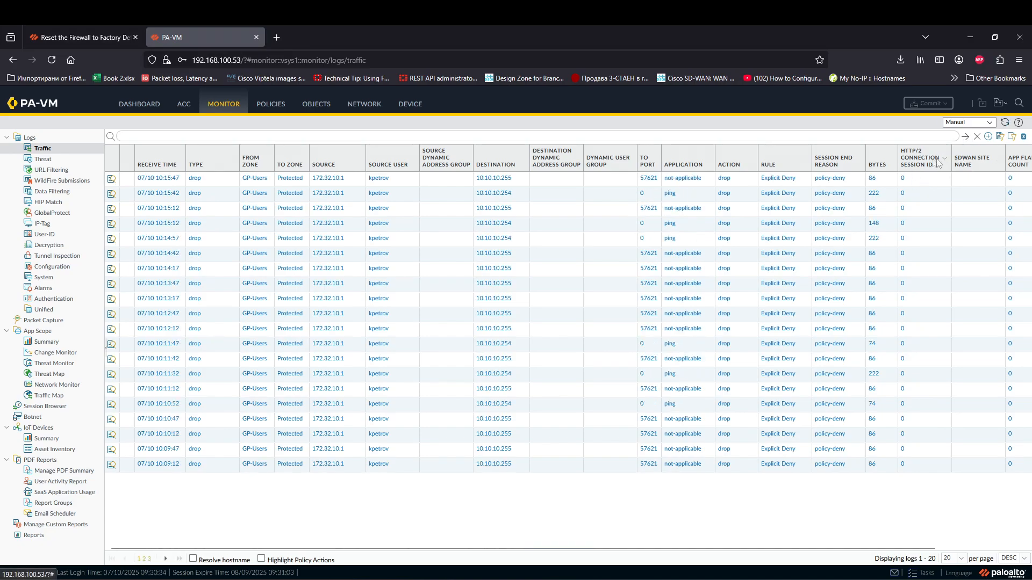
pyautogui.click(267, 107)
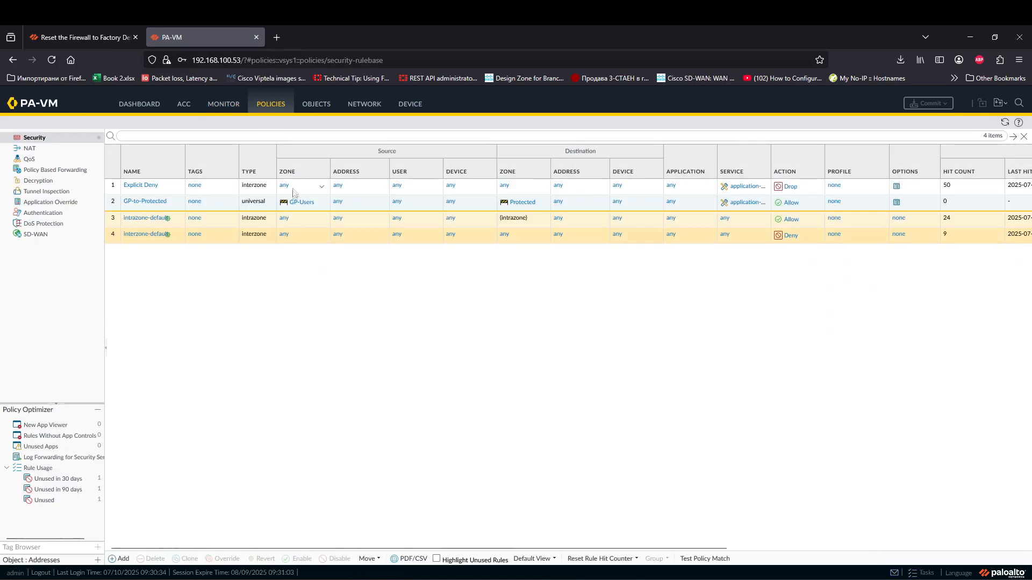
pyautogui.click(117, 207)
pyautogui.moveTo(114, 211); pyautogui.dragTo(117, 187)
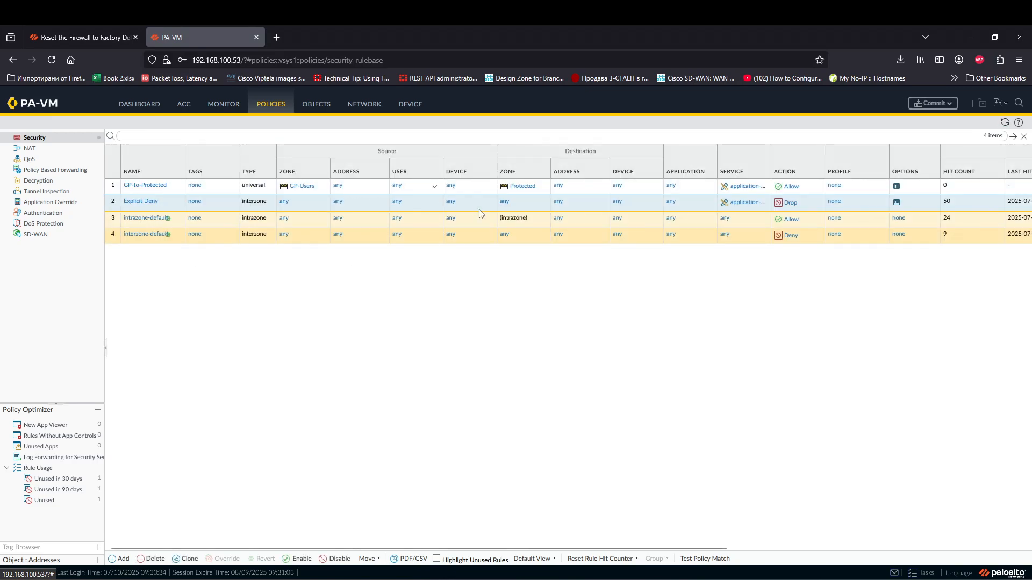
# Step: Commit the rulebase with GP-to-Protected now above Explicit Deny
pyautogui.click(931, 103)
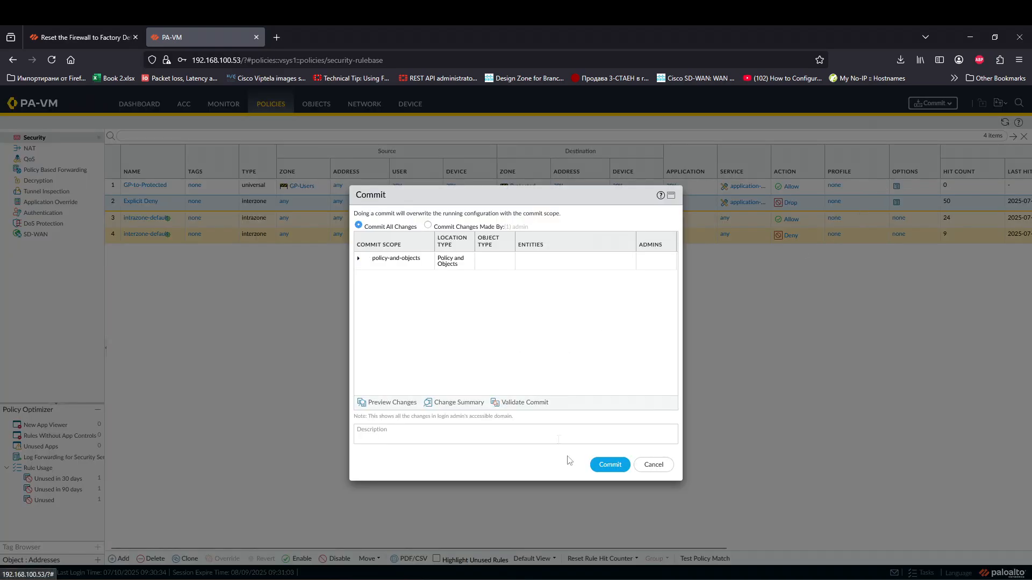
pyautogui.click(609, 465)
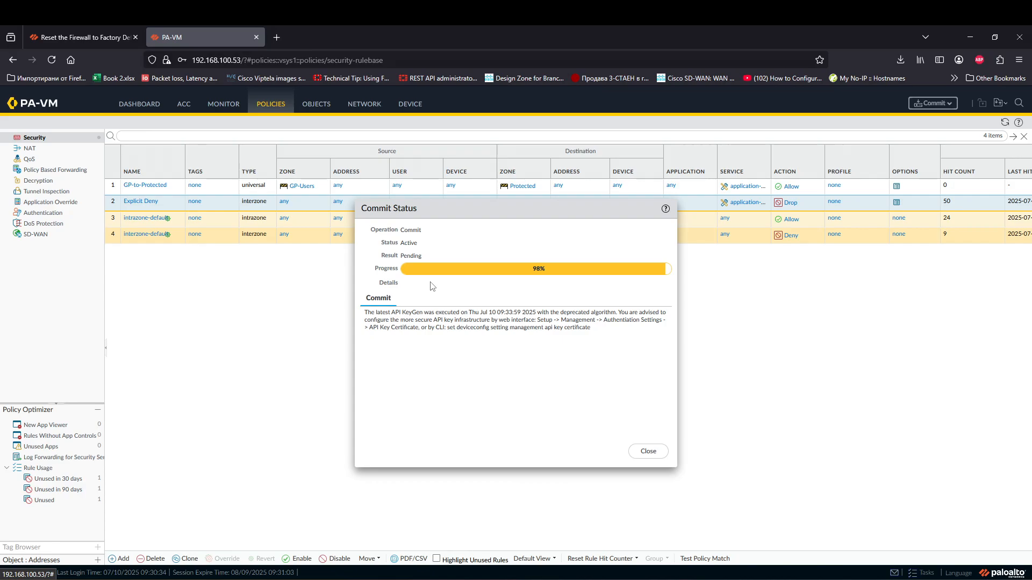
# Step: Run a continuous ping -t to 10.10.10.254, now getting replies, then switch to Paint
pyautogui.click(378, 530)
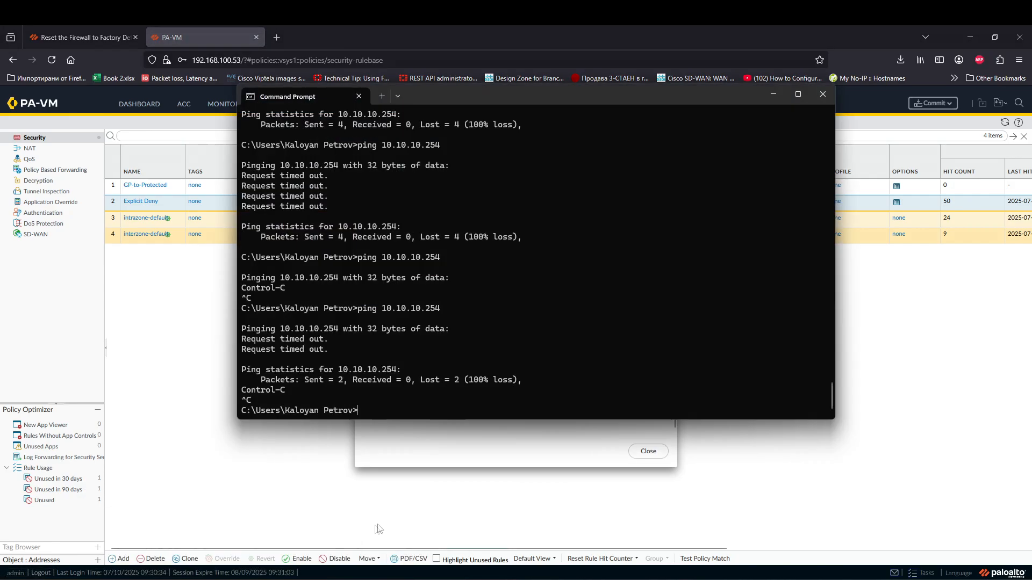
pyautogui.moveTo(585, 96); pyautogui.dragTo(775, 122)
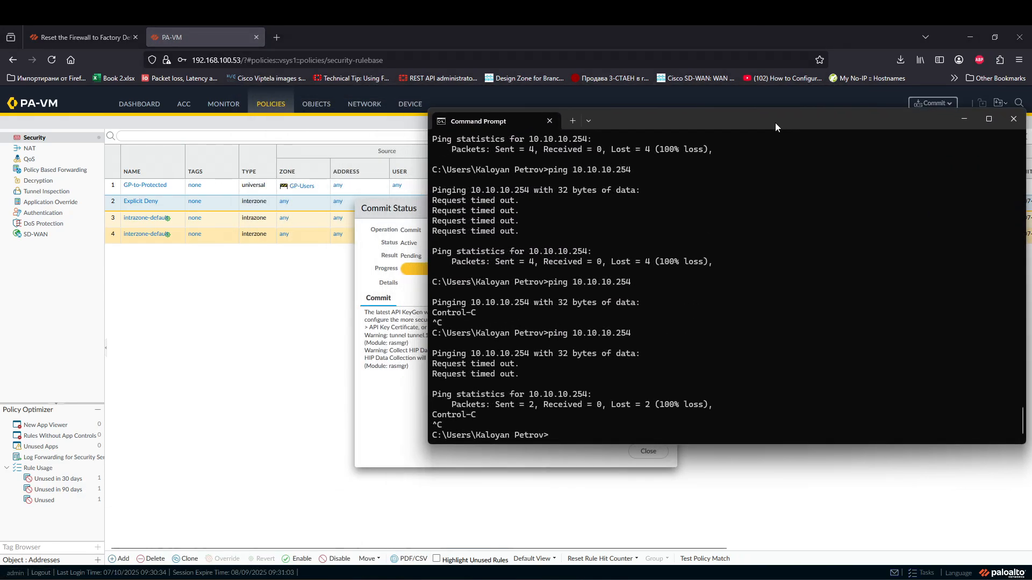
pyautogui.press('Up')
pyautogui.write('-t')
pyautogui.press('Return')
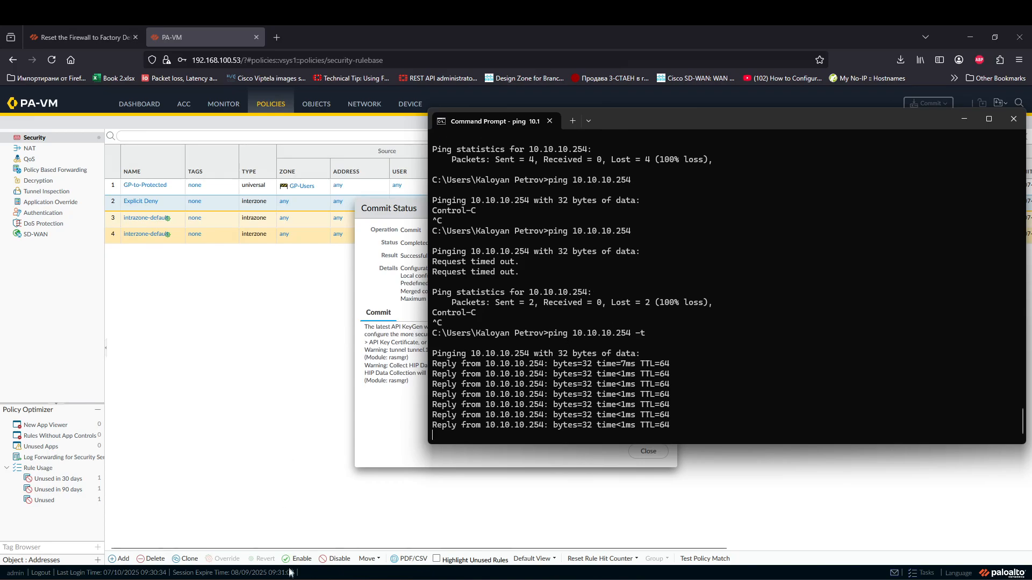
pyautogui.moveTo(301, 579)
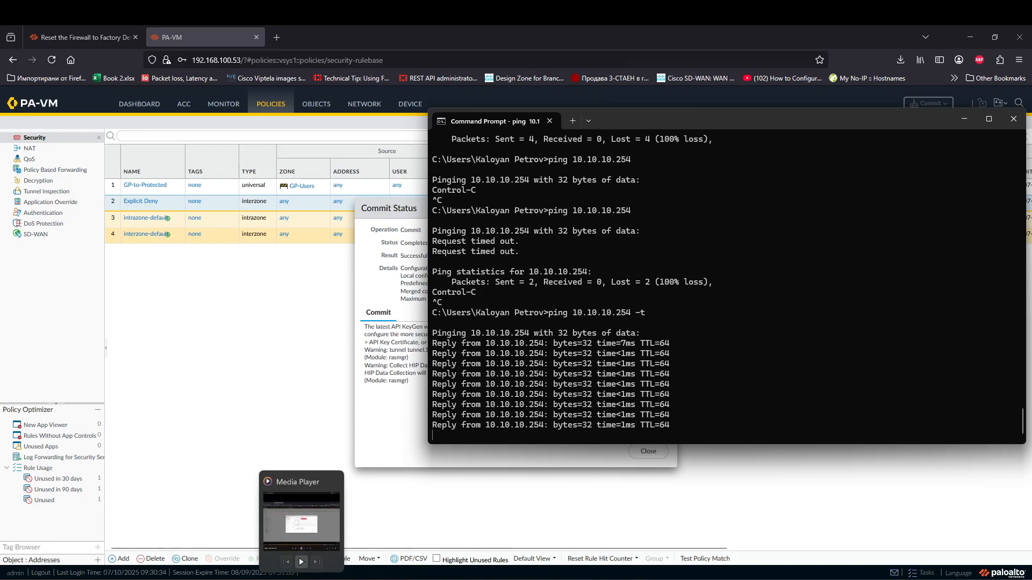
pyautogui.click(161, 579)
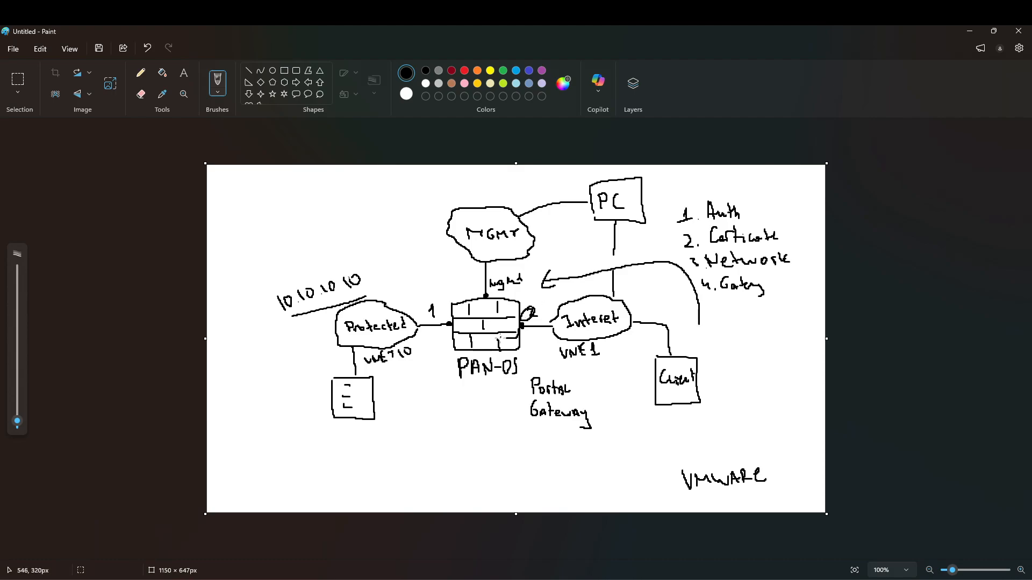
# Step: Draw a stroke left of PAN-OS and a thick dot at the Protected–PAN-OS link
pyautogui.moveTo(435, 356)
pyautogui.mouseDown()
pyautogui.moveTo(386, 386)
pyautogui.moveTo(392, 396)
pyautogui.mouseUp()
pyautogui.moveTo(451, 324); pyautogui.dragTo(447, 325)
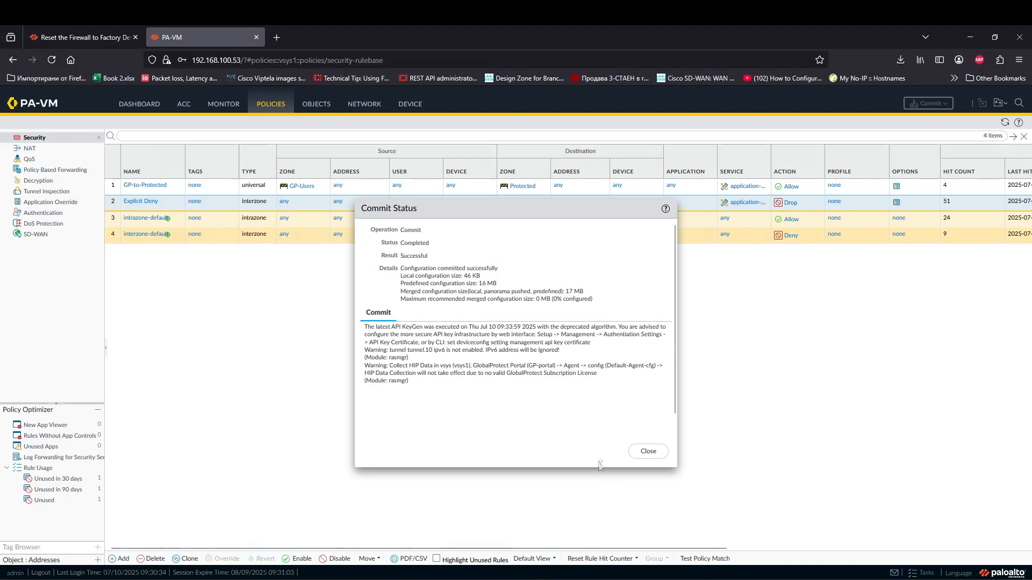
# Step: View the traffic log showing the 10.10.10.254 ping allowed by GP-to-Protected, then return to Paint
pyautogui.click(648, 452)
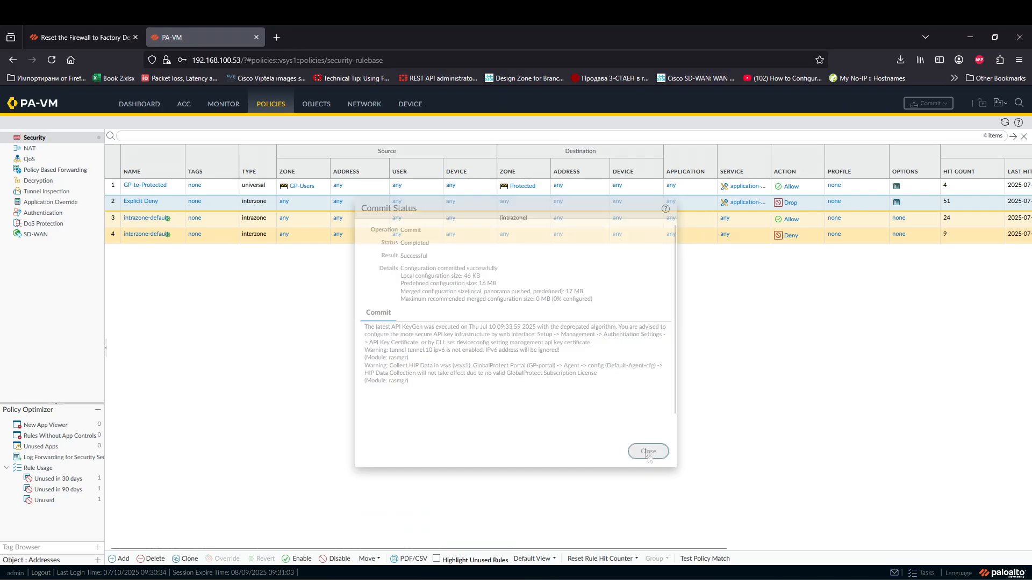
pyautogui.click(223, 110)
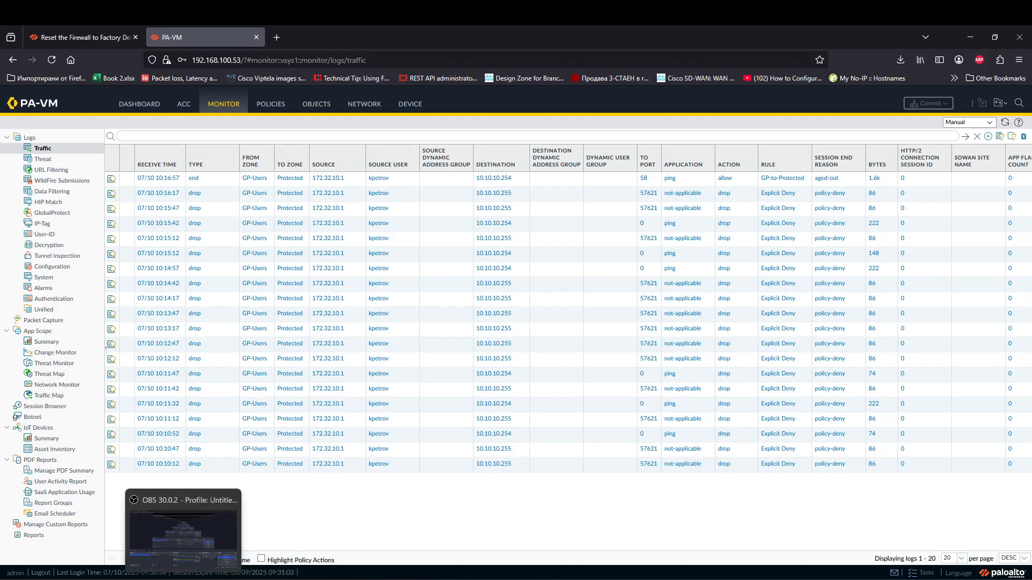
pyautogui.click(159, 579)
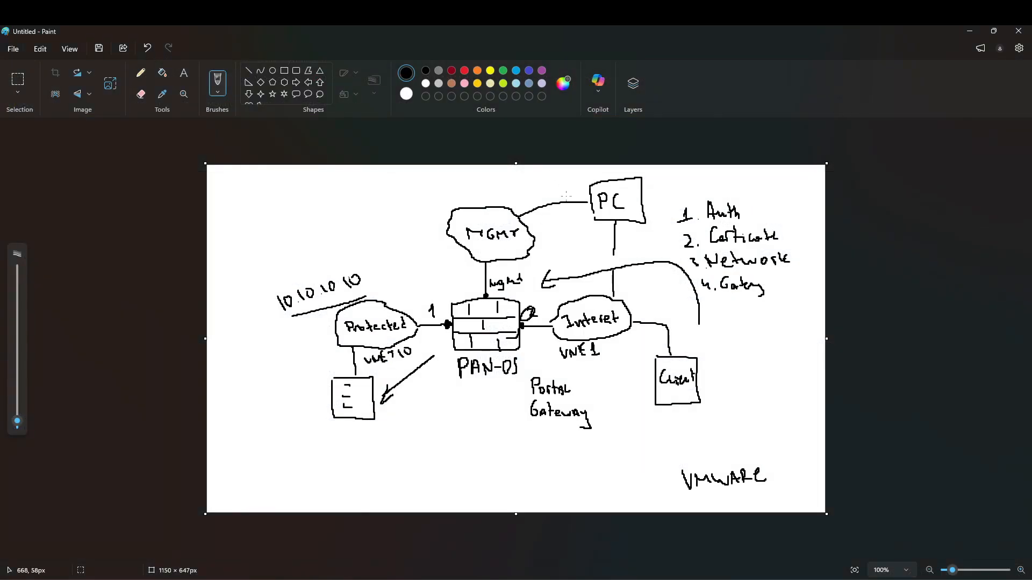
# Step: Draw a PC-to-Protected line and a blue path from PC through PAN-OS into Protected
pyautogui.moveTo(601, 181)
pyautogui.mouseDown()
pyautogui.moveTo(449, 171)
pyautogui.moveTo(383, 296)
pyautogui.mouseUp()
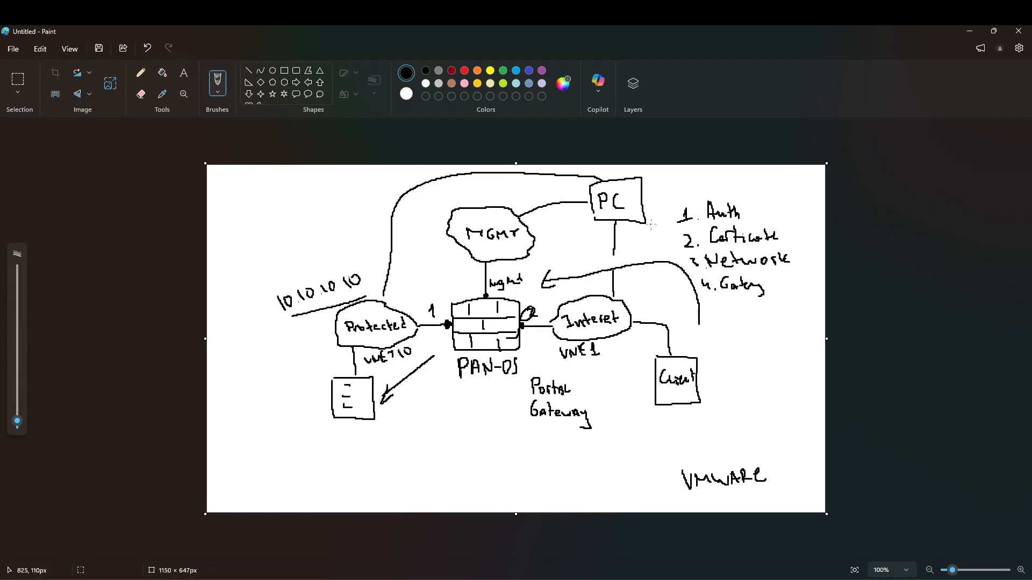
pyautogui.click(477, 70)
pyautogui.click(529, 71)
pyautogui.moveTo(628, 227)
pyautogui.mouseDown()
pyautogui.moveTo(640, 317)
pyautogui.moveTo(618, 353)
pyautogui.moveTo(560, 363)
pyautogui.moveTo(531, 356)
pyautogui.moveTo(611, 371)
pyautogui.moveTo(608, 386)
pyautogui.moveTo(635, 373)
pyautogui.mouseUp()
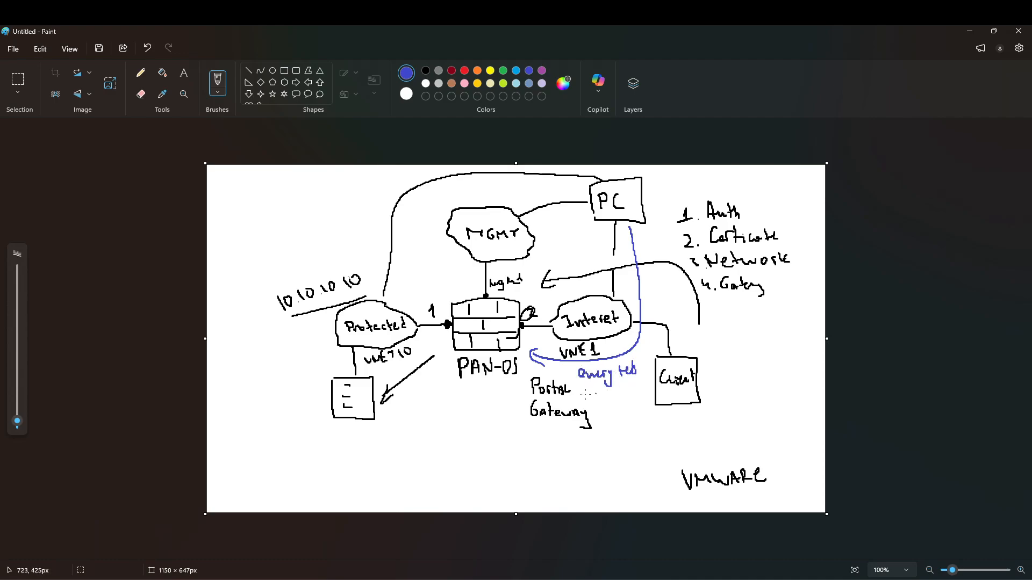
pyautogui.moveTo(450, 354)
pyautogui.mouseDown()
pyautogui.moveTo(412, 386)
pyautogui.moveTo(417, 330)
pyautogui.moveTo(428, 334)
pyautogui.mouseUp()
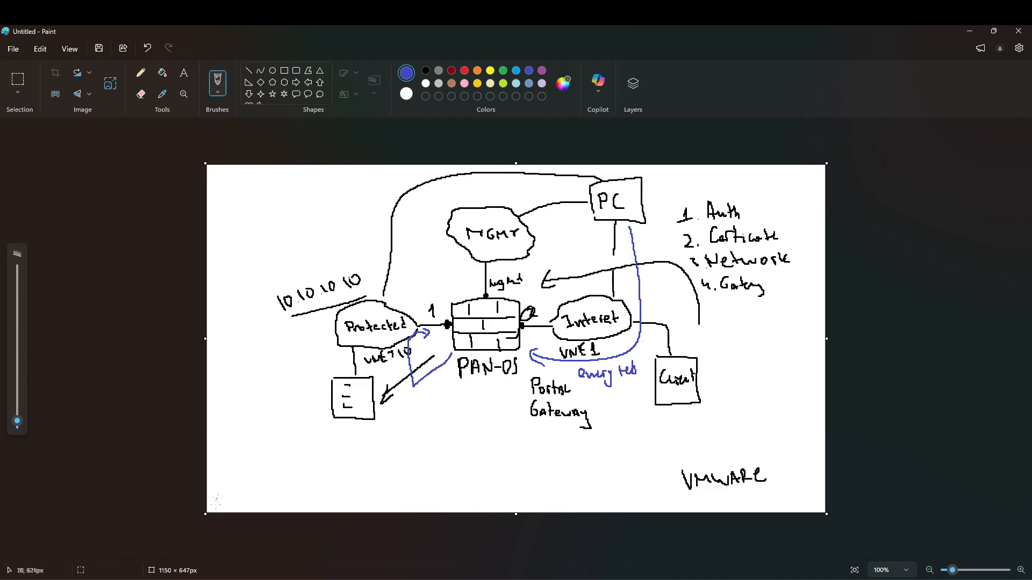
pyautogui.hotkey('alt', 'Tab')
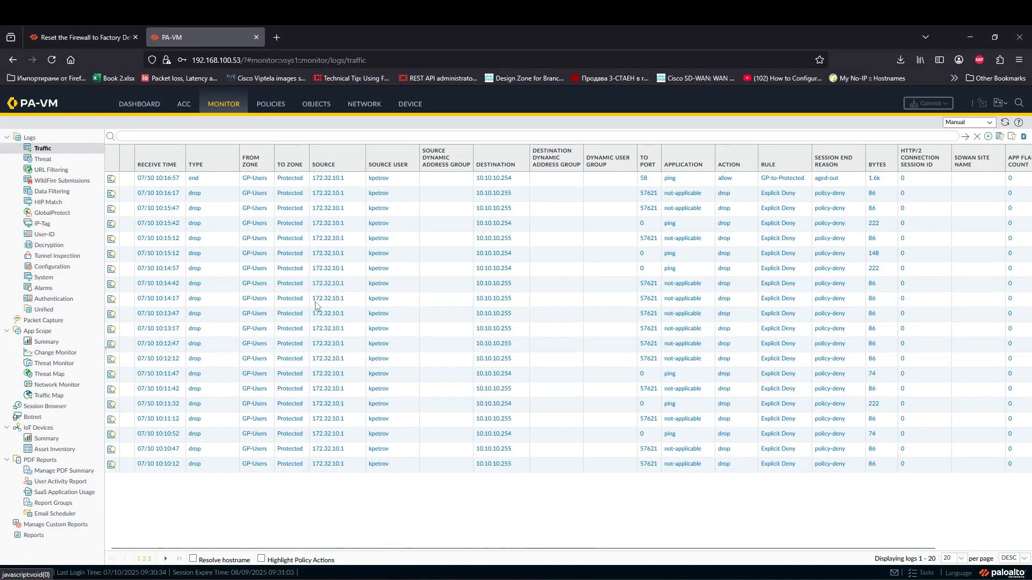